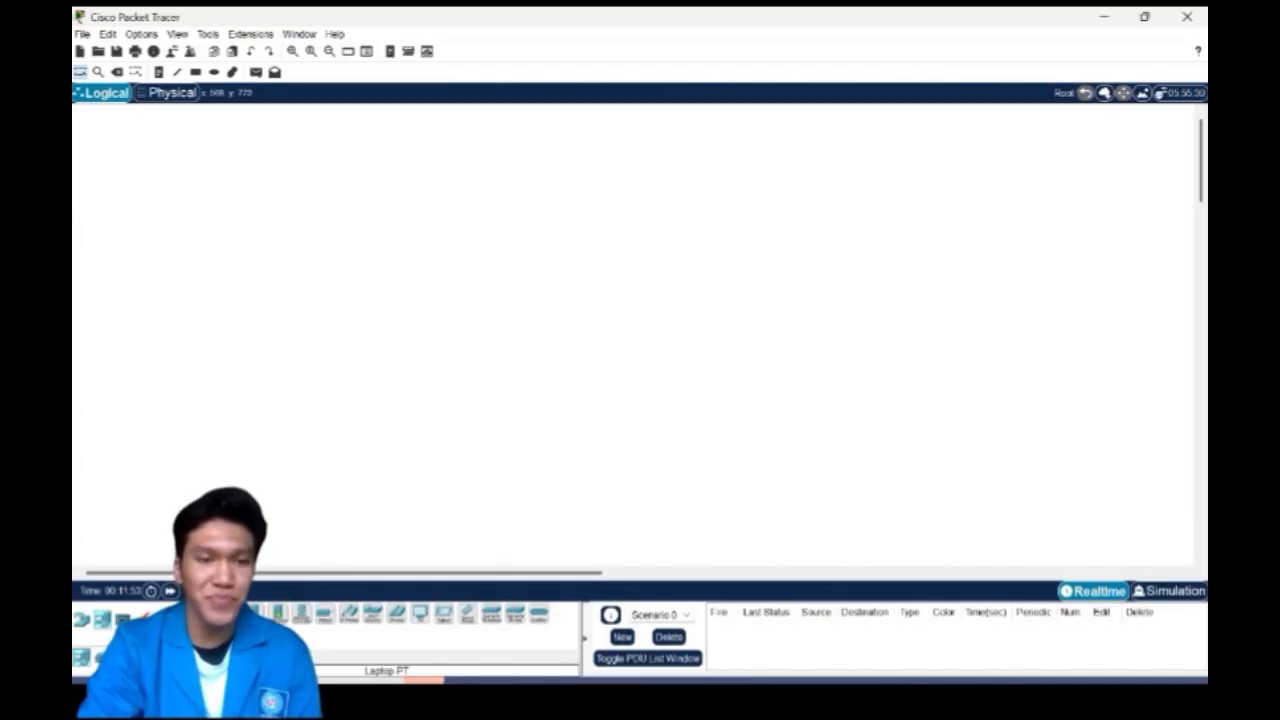
Place a WRT300N wireless router in the middle of the empty logical workspace.
{"action": "left_click", "coordinate": [84, 622]}
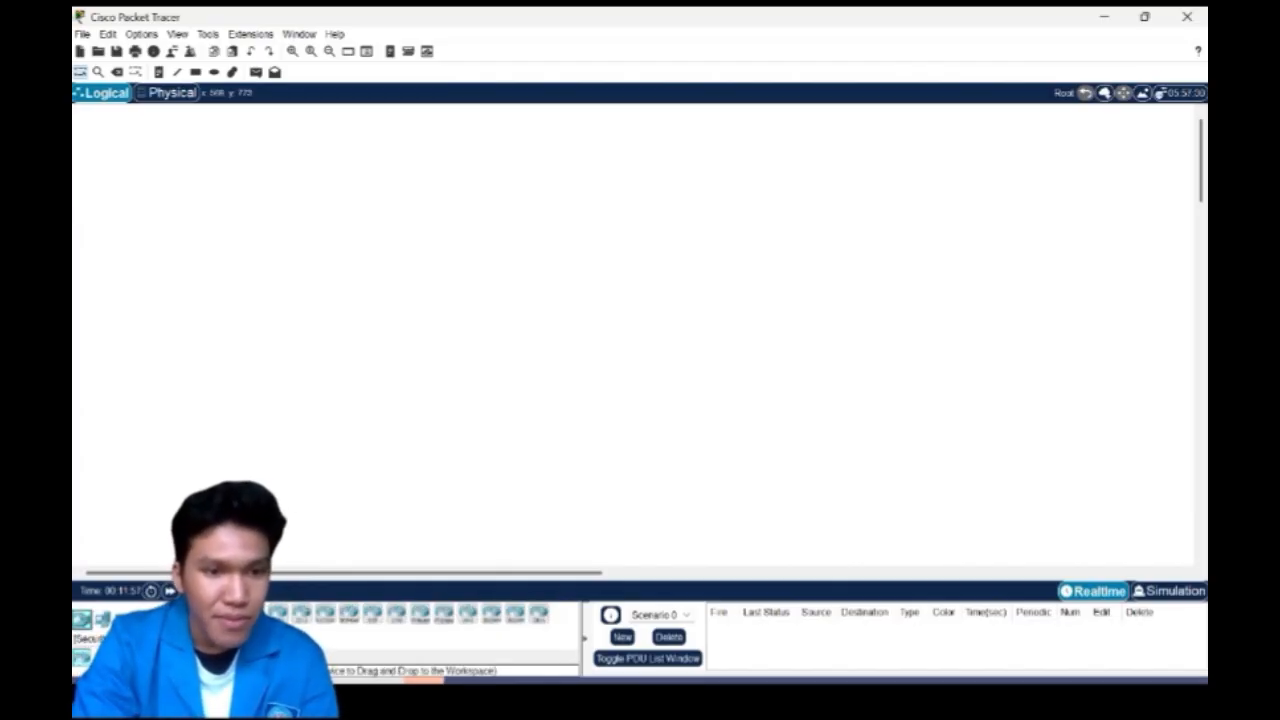
{"action": "left_click", "coordinate": [170, 620]}
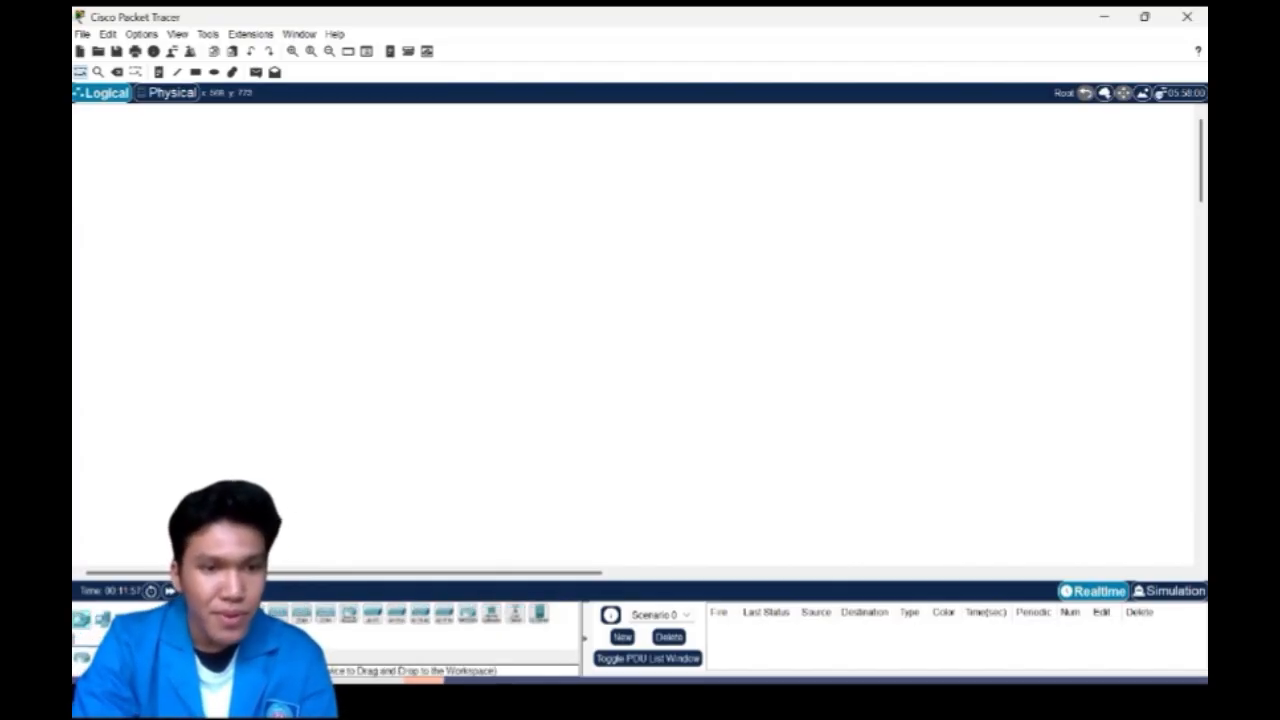
{"action": "left_click", "coordinate": [468, 614]}
{"action": "left_click", "coordinate": [588, 323]}
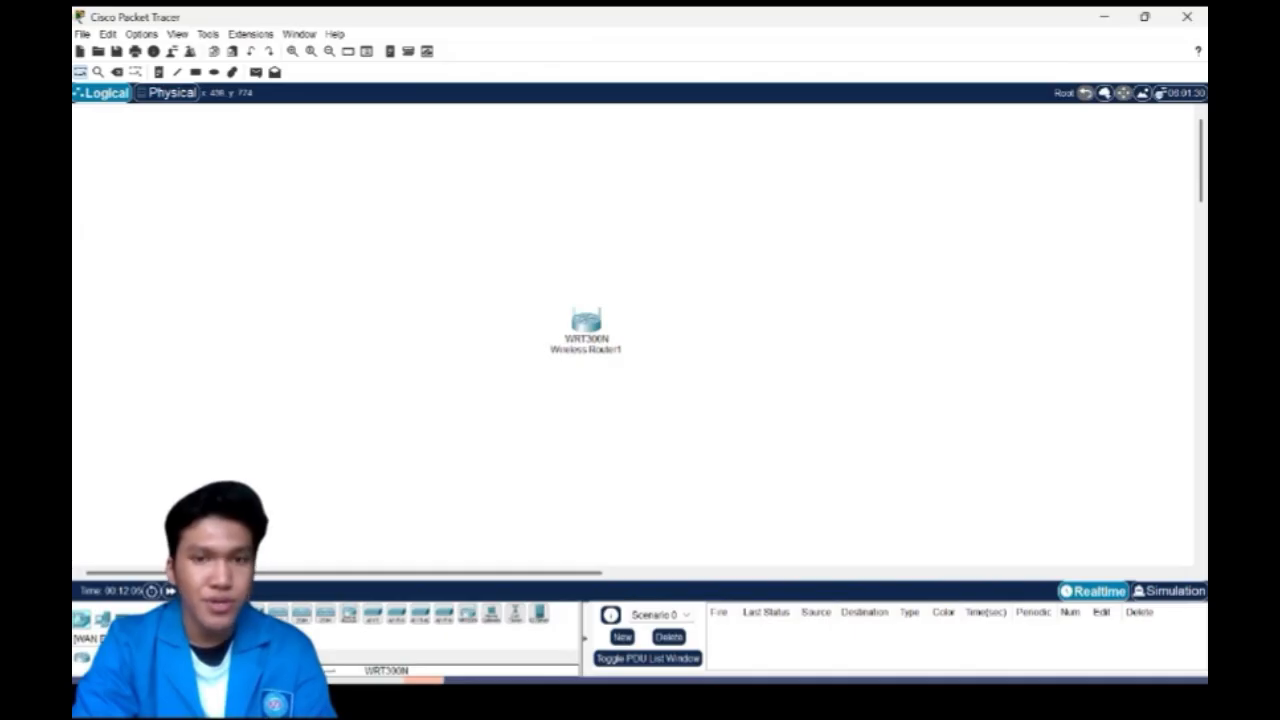
Add a DSL-Modem-PT above and to the left of the wireless router, and a Cloud-PT directly above the router.
{"action": "left_click", "coordinate": [187, 658]}
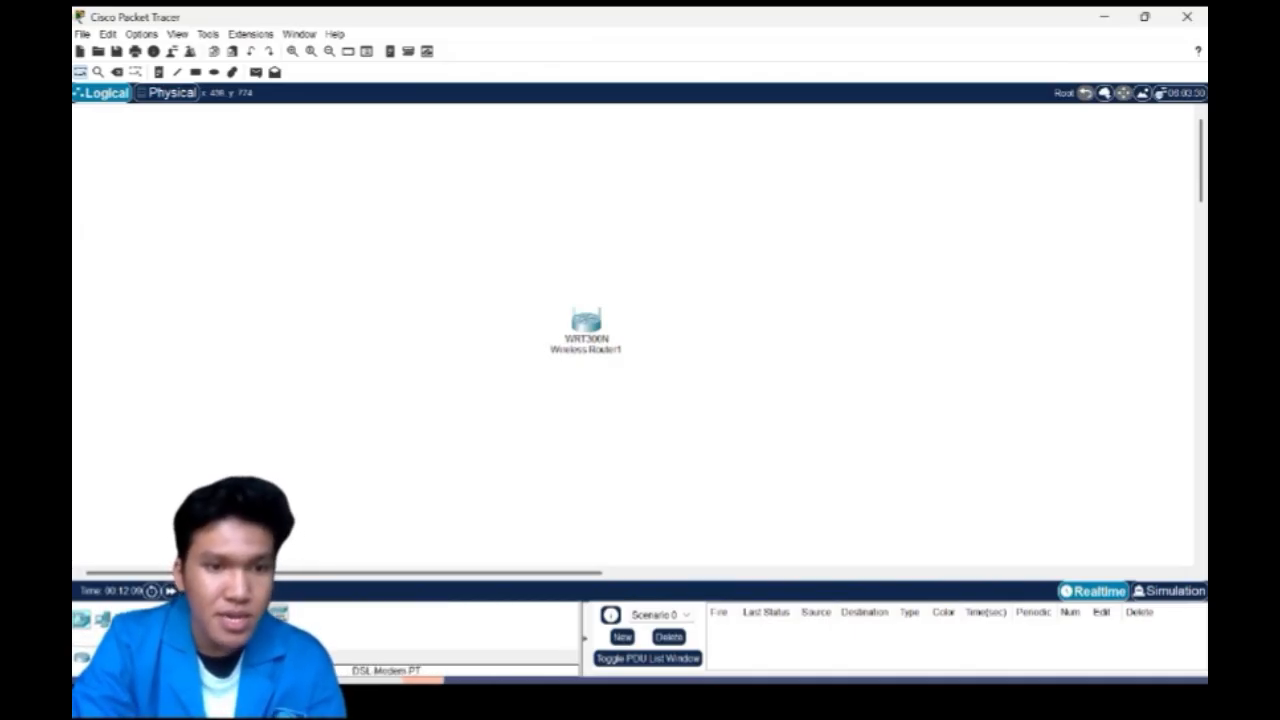
{"action": "left_click", "coordinate": [256, 612]}
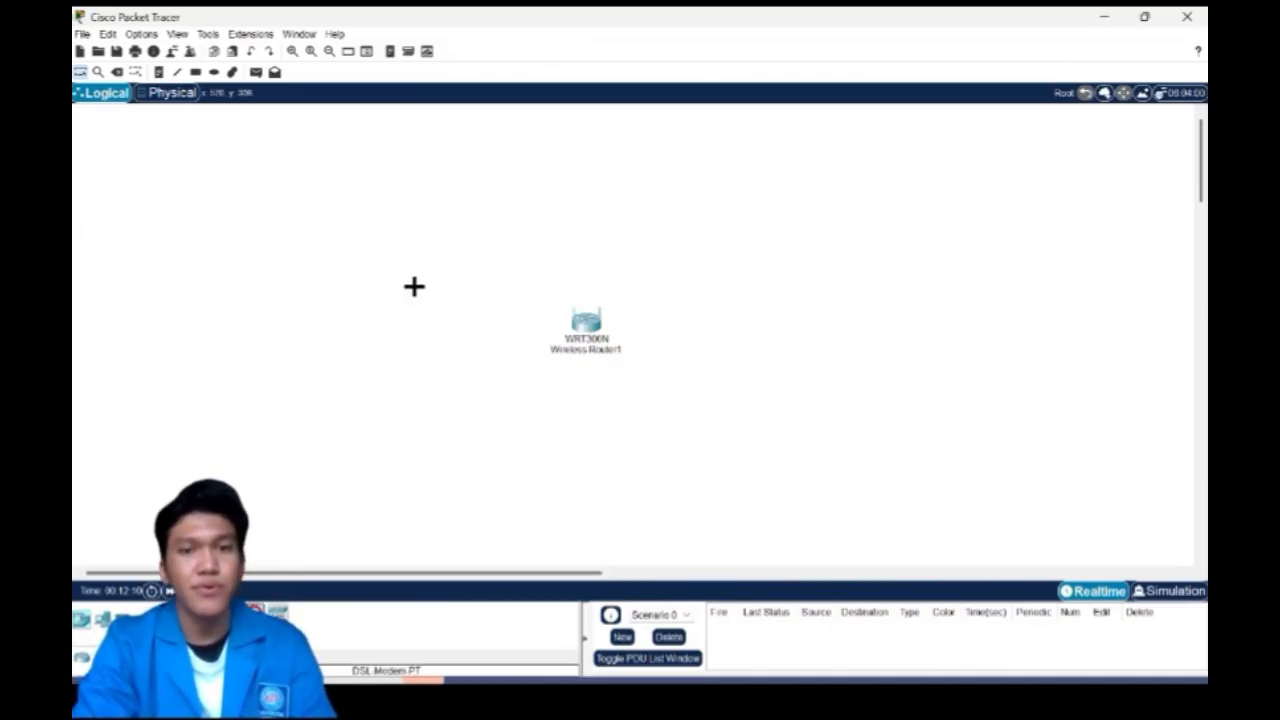
{"action": "left_click", "coordinate": [465, 226]}
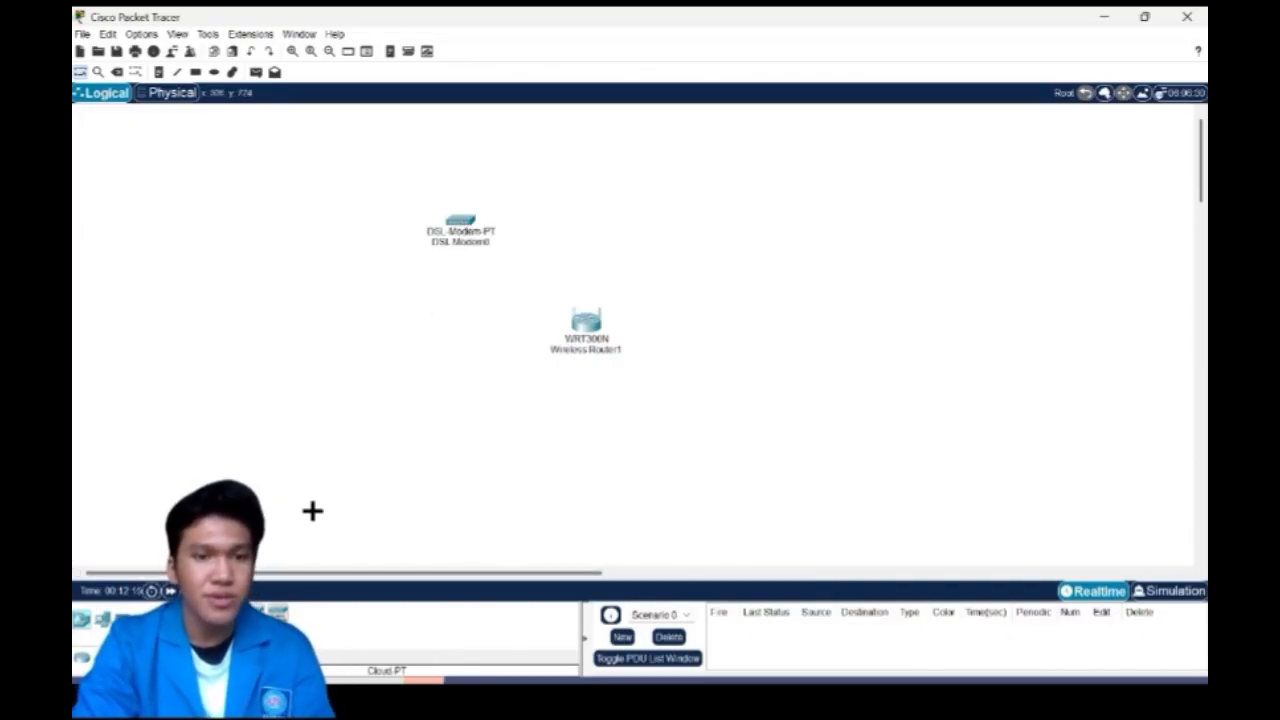
{"action": "left_click", "coordinate": [587, 210]}
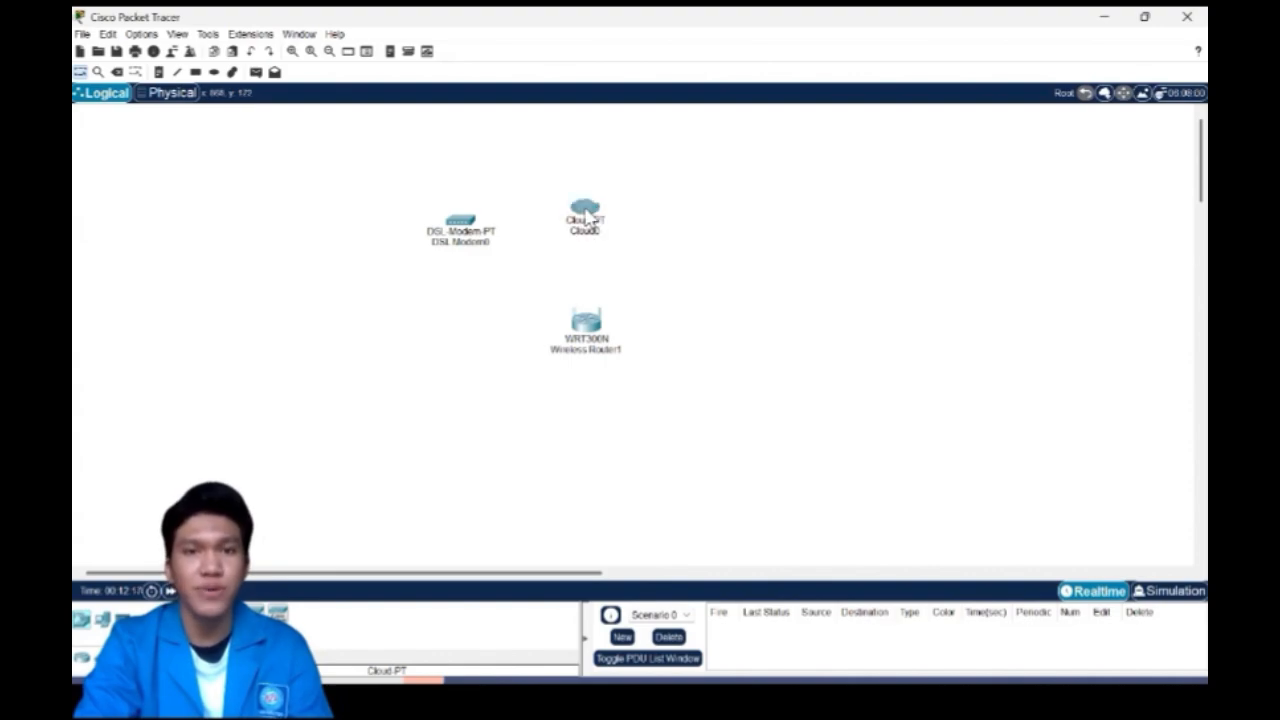
Add a Server-PT end device to the right of the cloud.
{"action": "left_click", "coordinate": [104, 622]}
{"action": "left_click", "coordinate": [255, 614]}
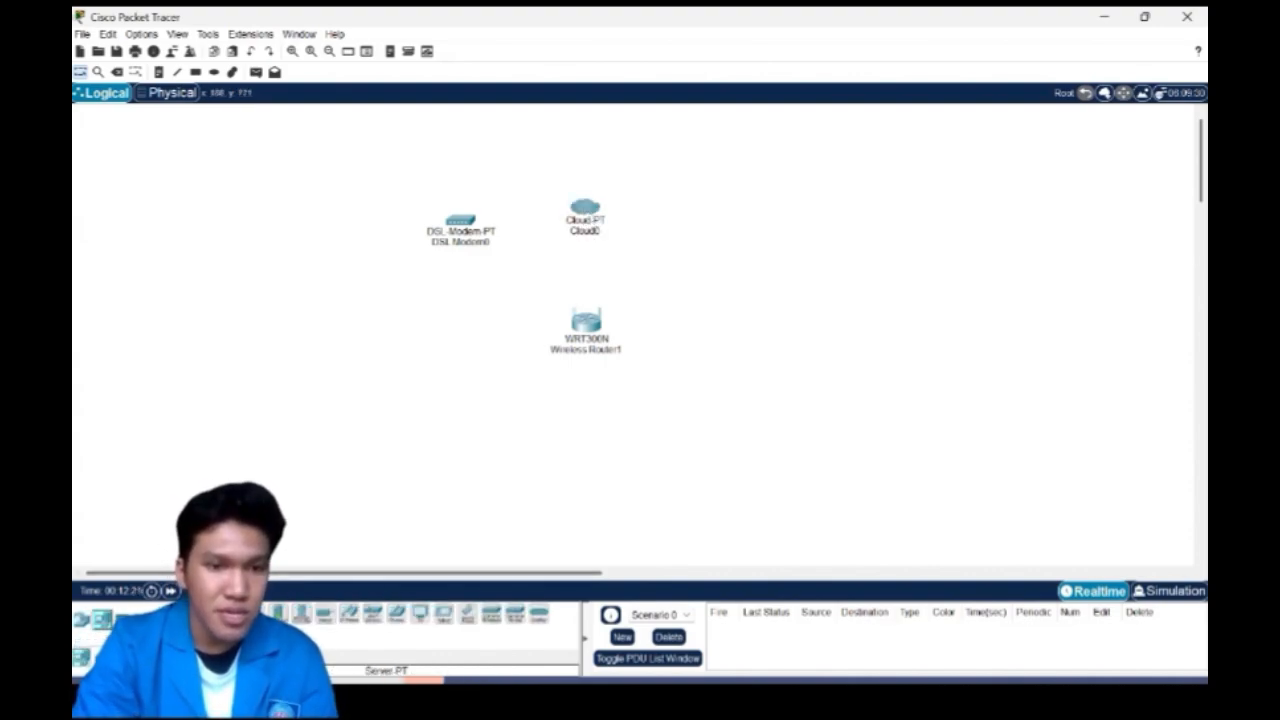
{"action": "left_click", "coordinate": [709, 199]}
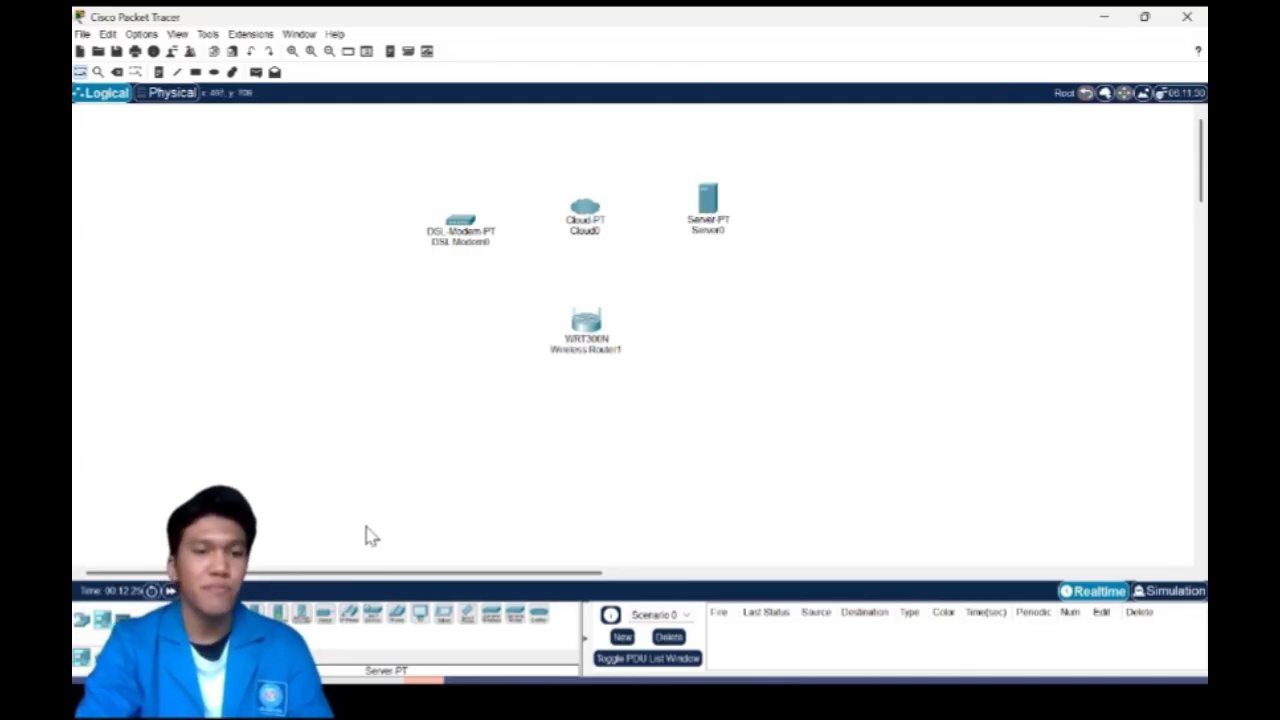
Place five Laptop-PT devices in a row below and to the left of the wireless router.
{"action": "left_click", "coordinate": [296, 428]}
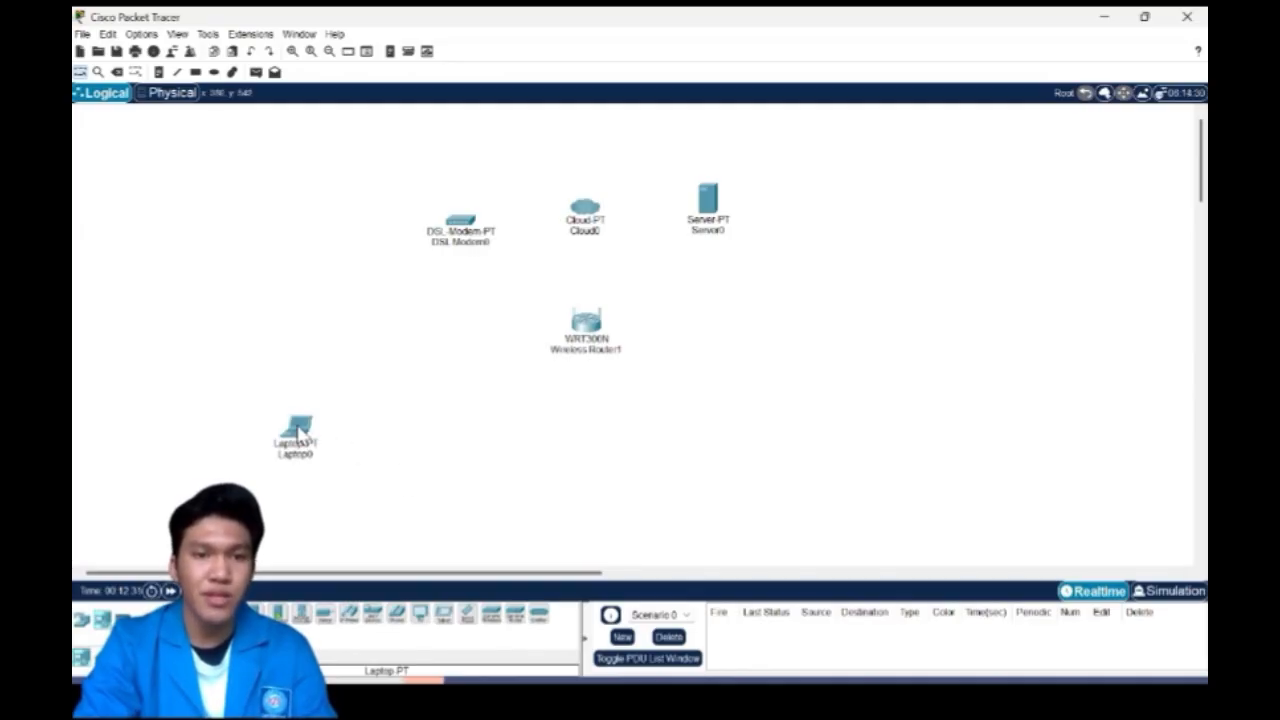
{"action": "left_click", "coordinate": [355, 438]}
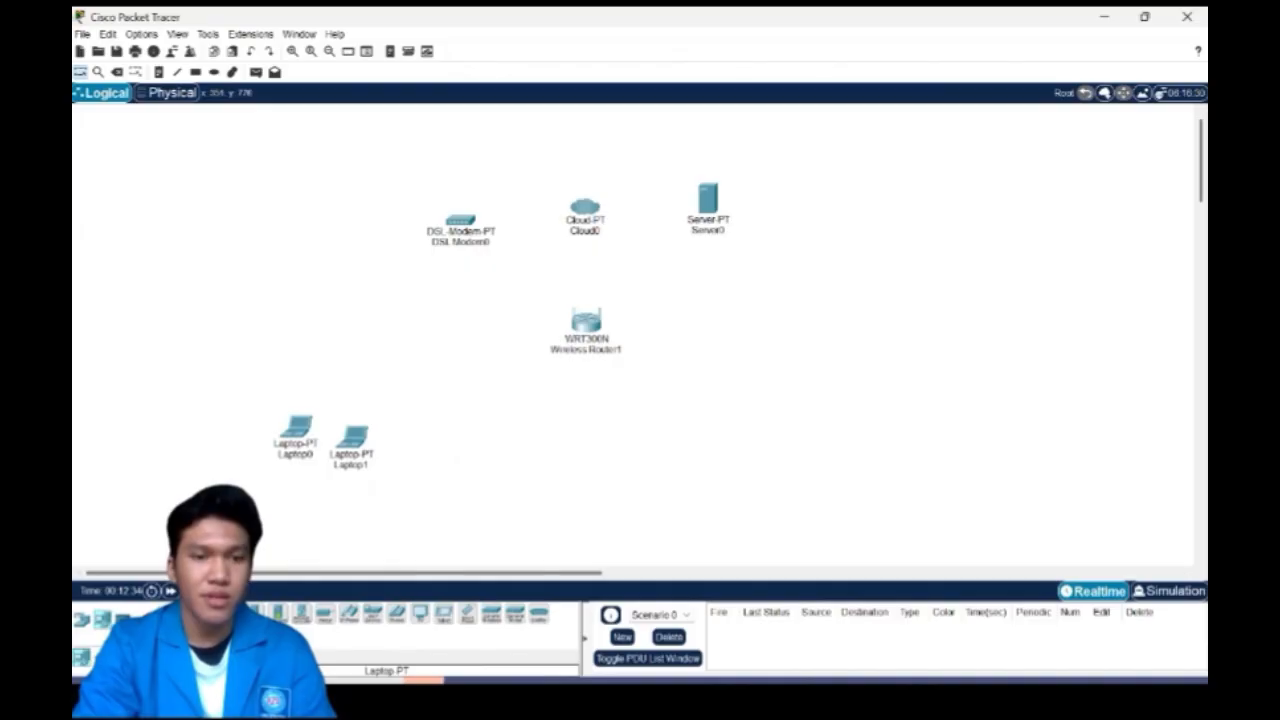
{"action": "left_click", "coordinate": [403, 449]}
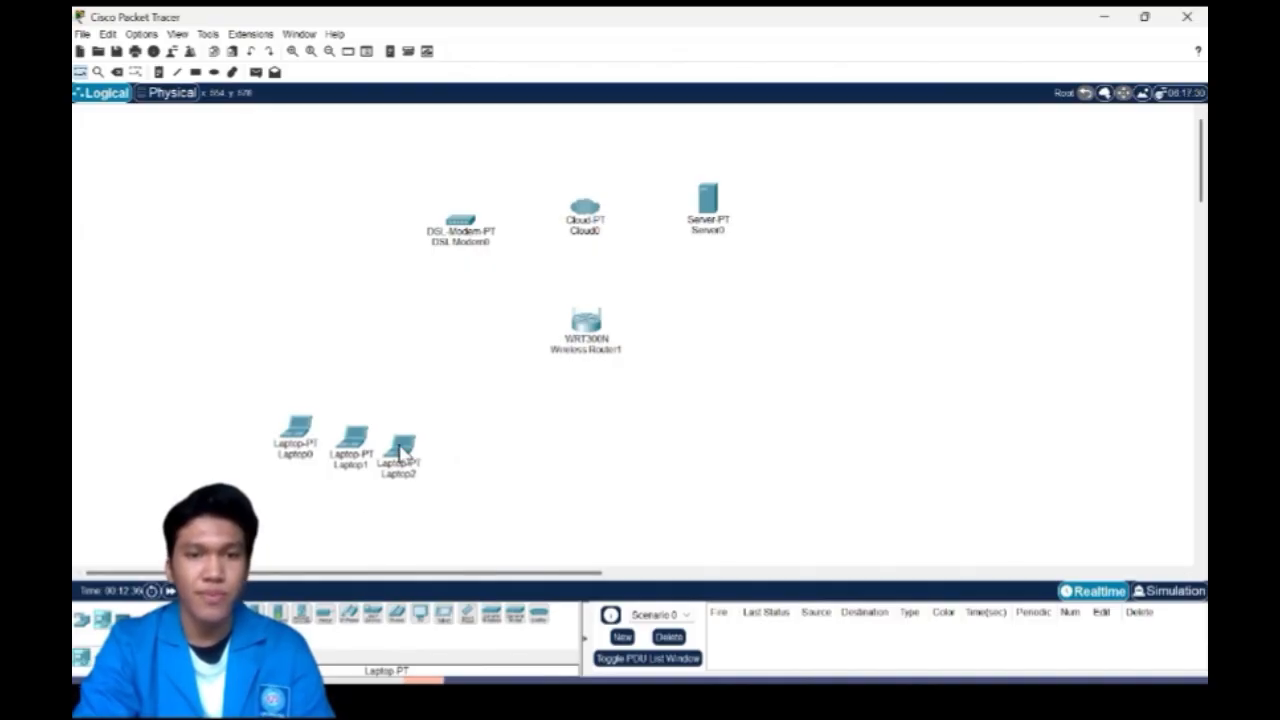
{"action": "left_click", "coordinate": [454, 456]}
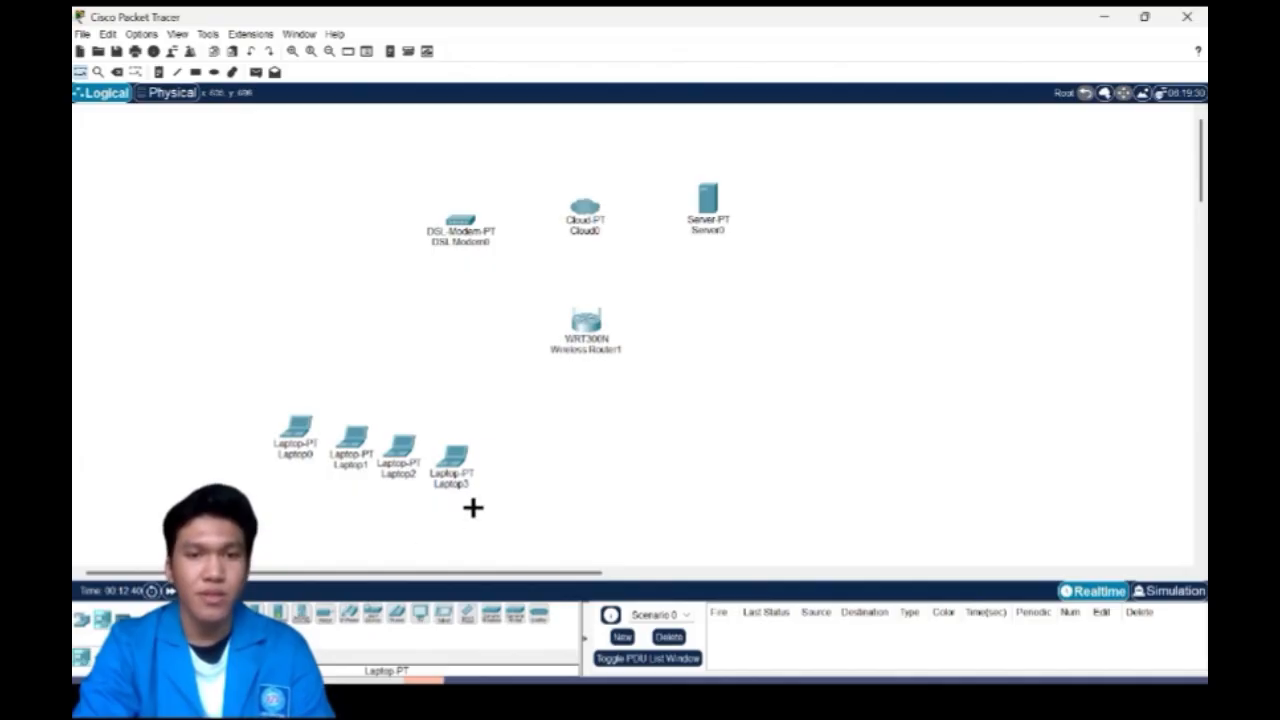
{"action": "left_click", "coordinate": [500, 462]}
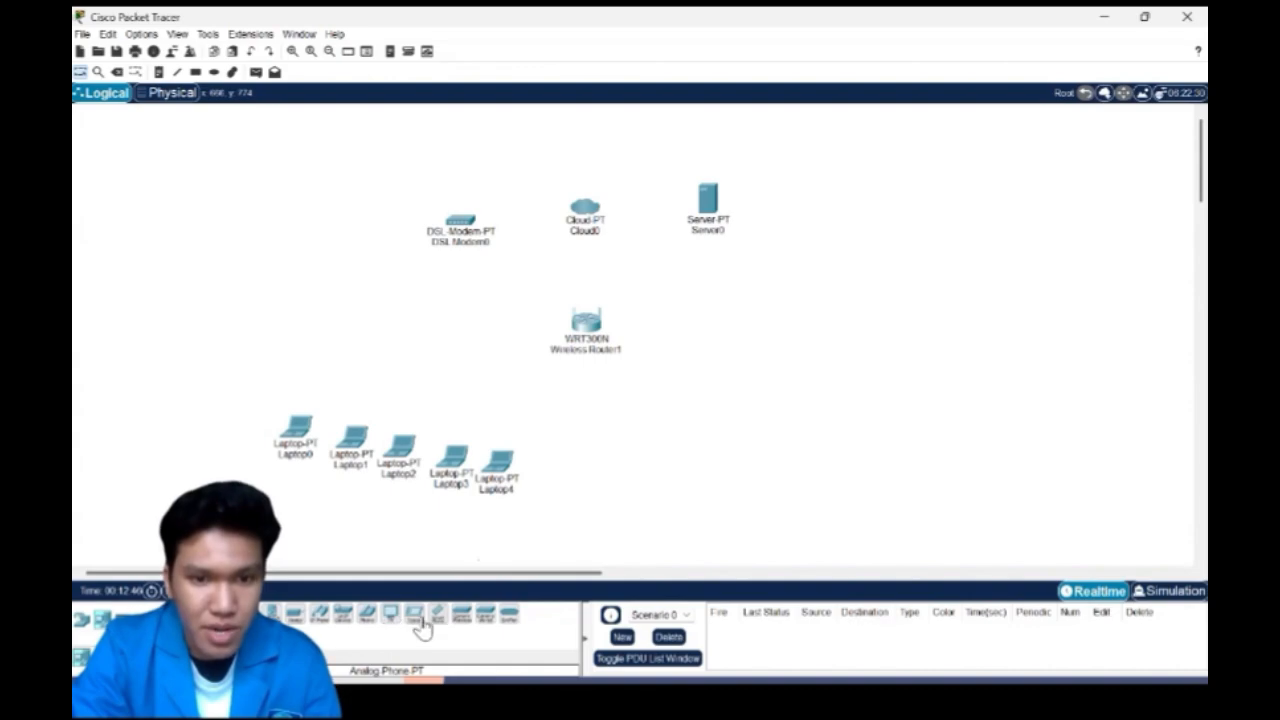
Place five SMARTPHONE-PT devices in a row below and to the right of the wireless router.
{"action": "left_click", "coordinate": [438, 616]}
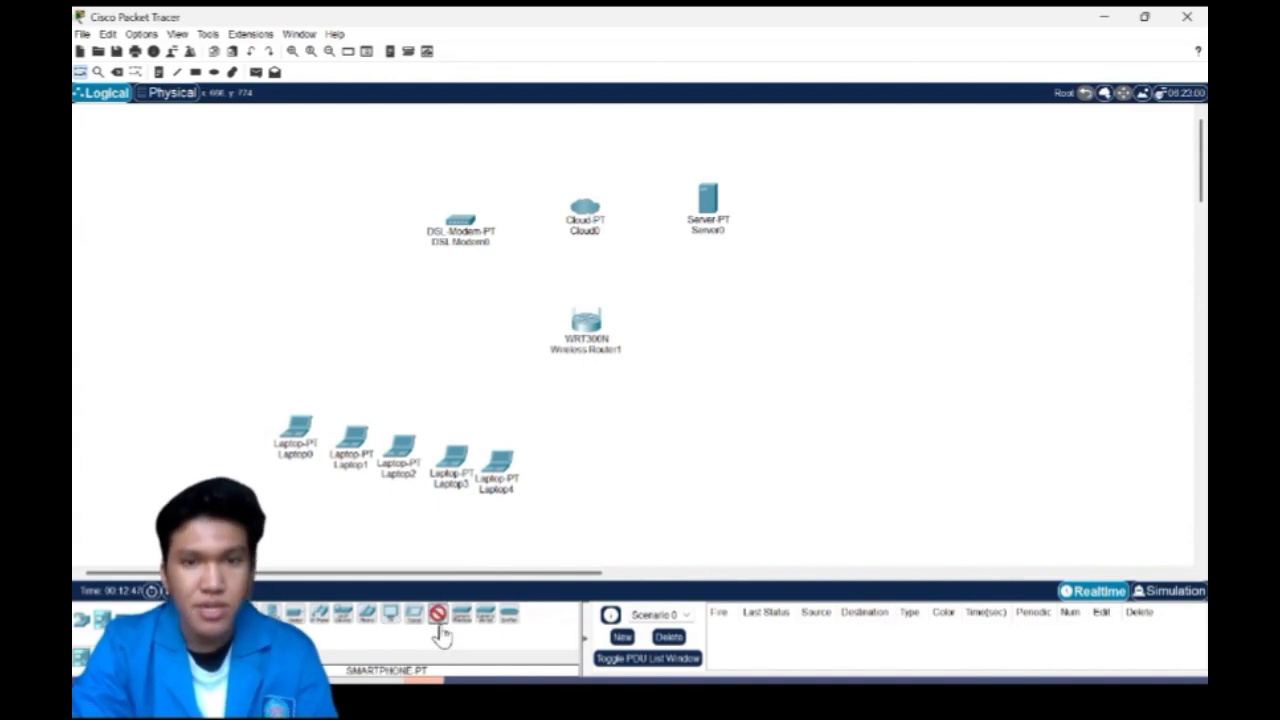
{"action": "left_click", "coordinate": [610, 458]}
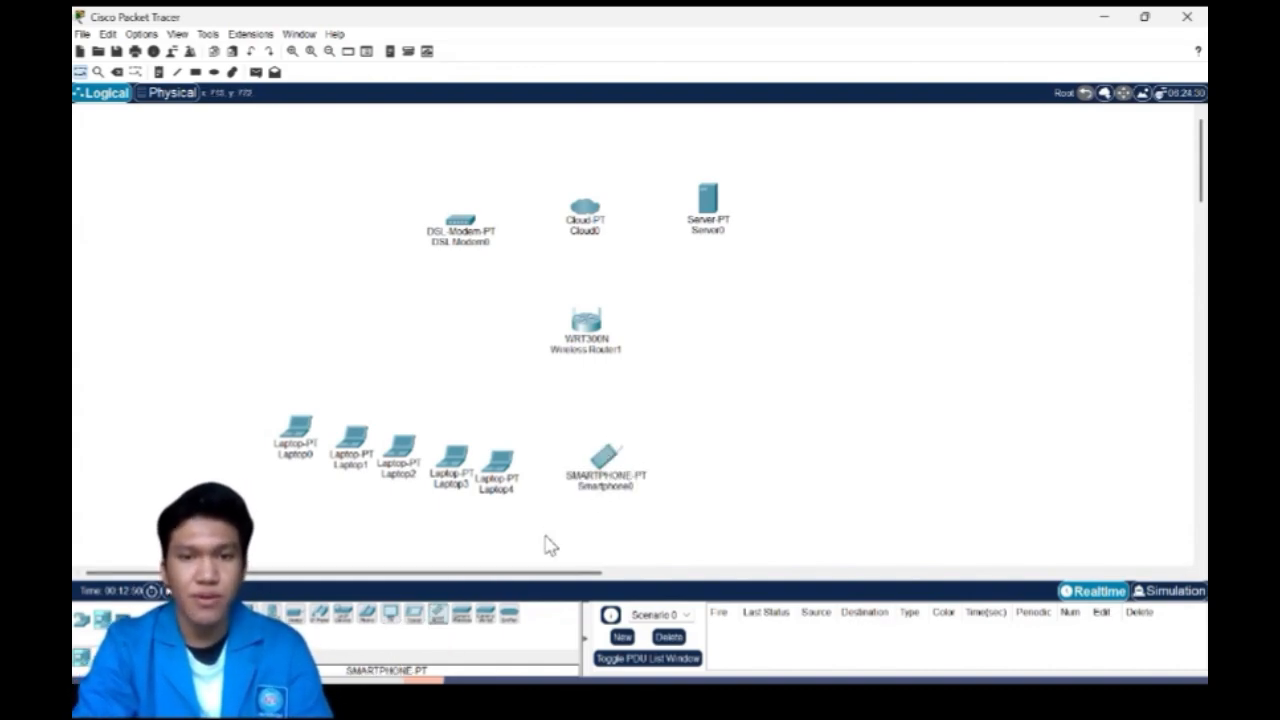
{"action": "left_click", "coordinate": [438, 613]}
{"action": "left_click", "coordinate": [672, 455]}
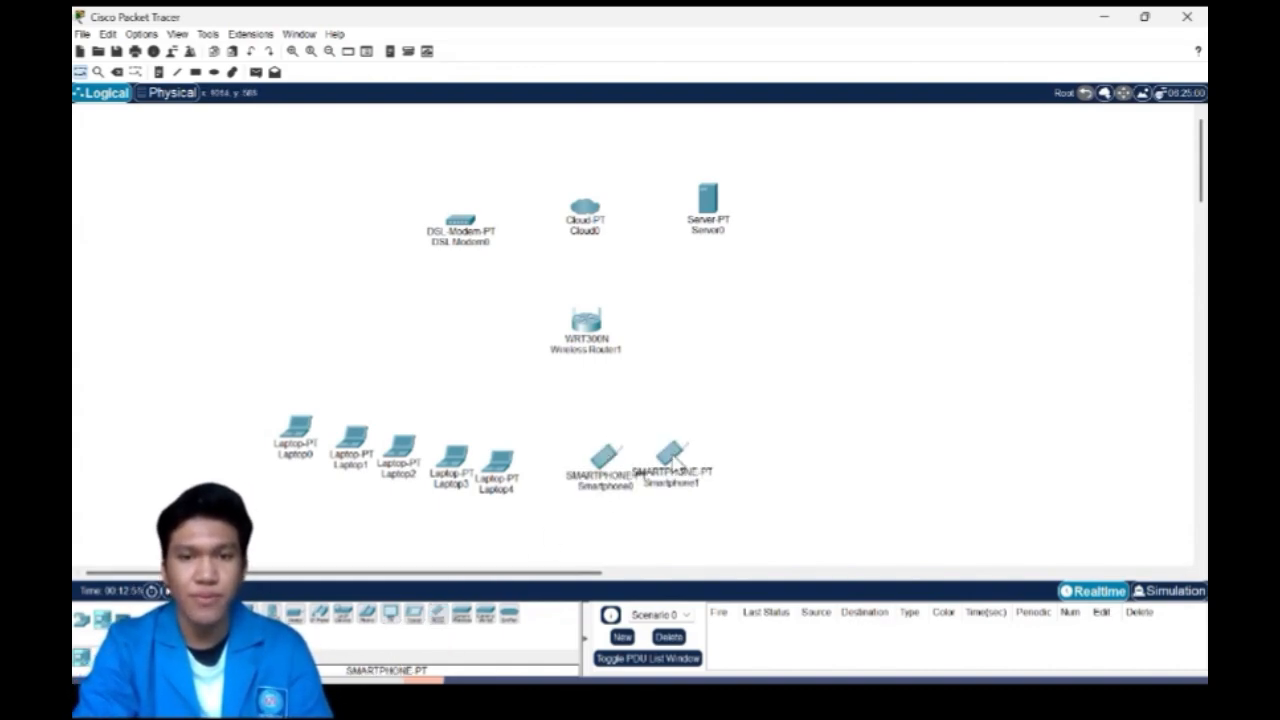
{"action": "left_click", "coordinate": [438, 613]}
{"action": "left_click", "coordinate": [726, 451]}
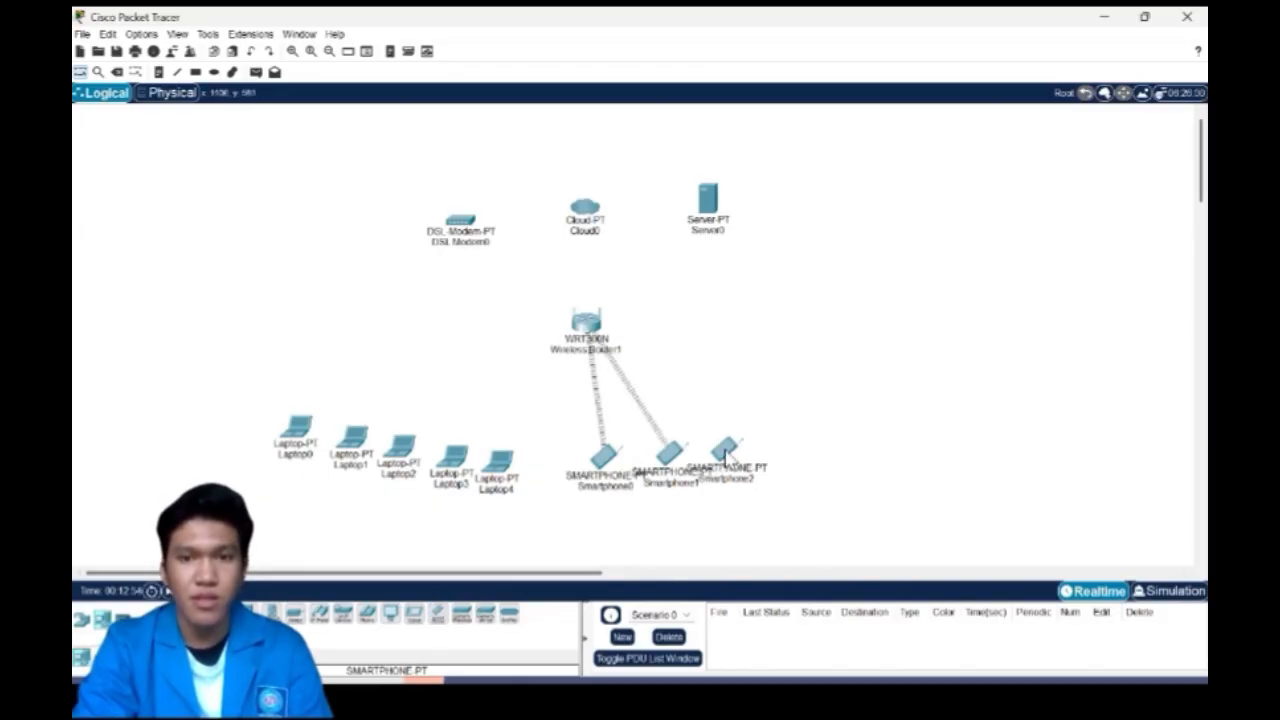
{"action": "left_click", "coordinate": [438, 613]}
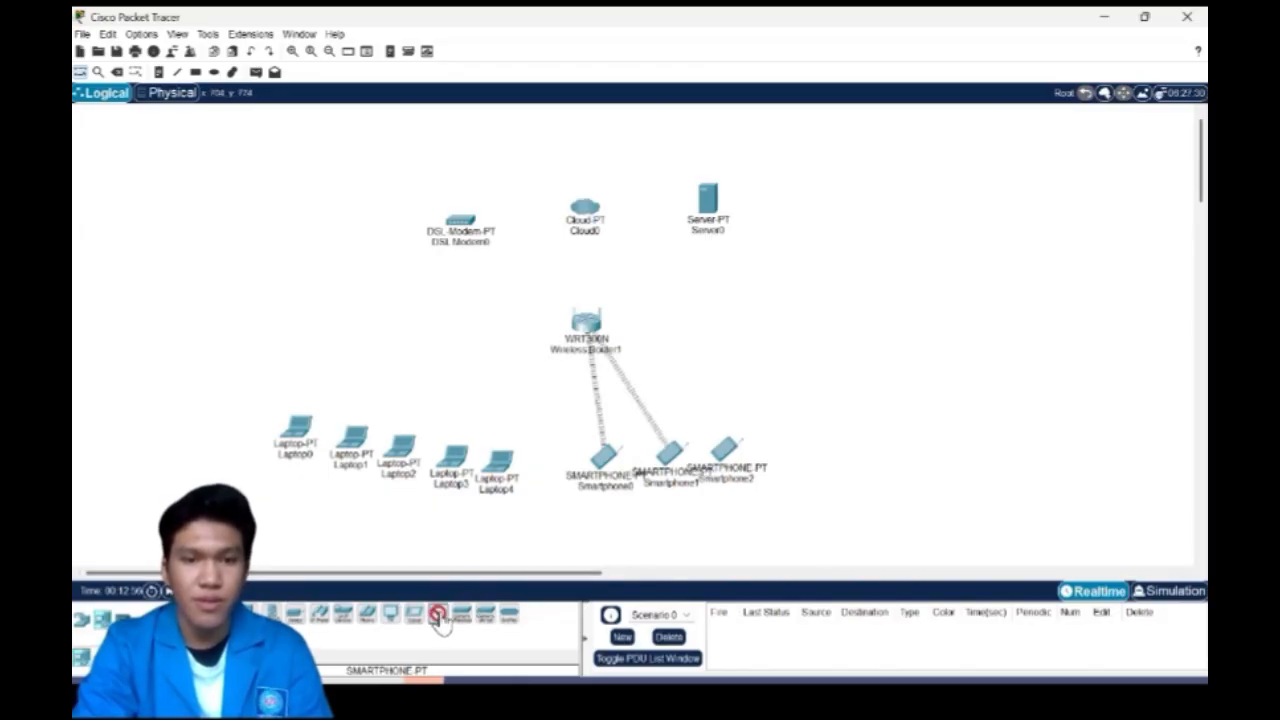
{"action": "left_click", "coordinate": [782, 447]}
{"action": "left_click", "coordinate": [440, 614]}
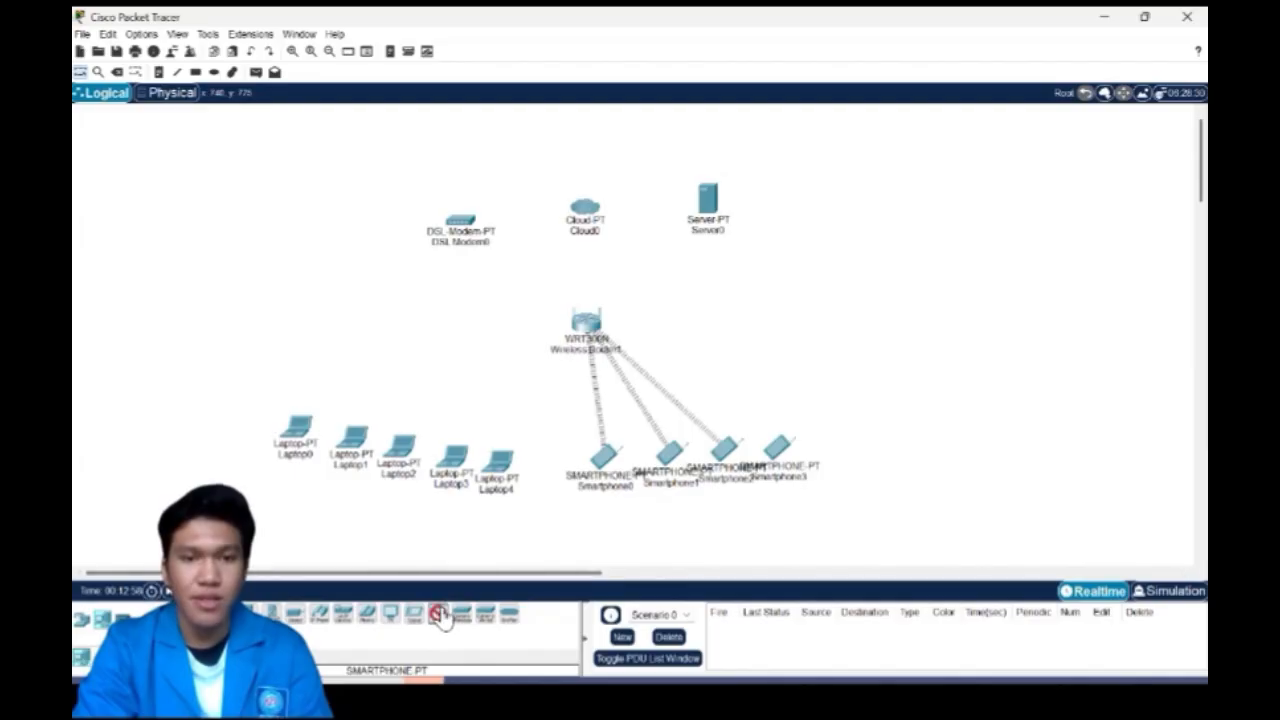
{"action": "left_click", "coordinate": [836, 447]}
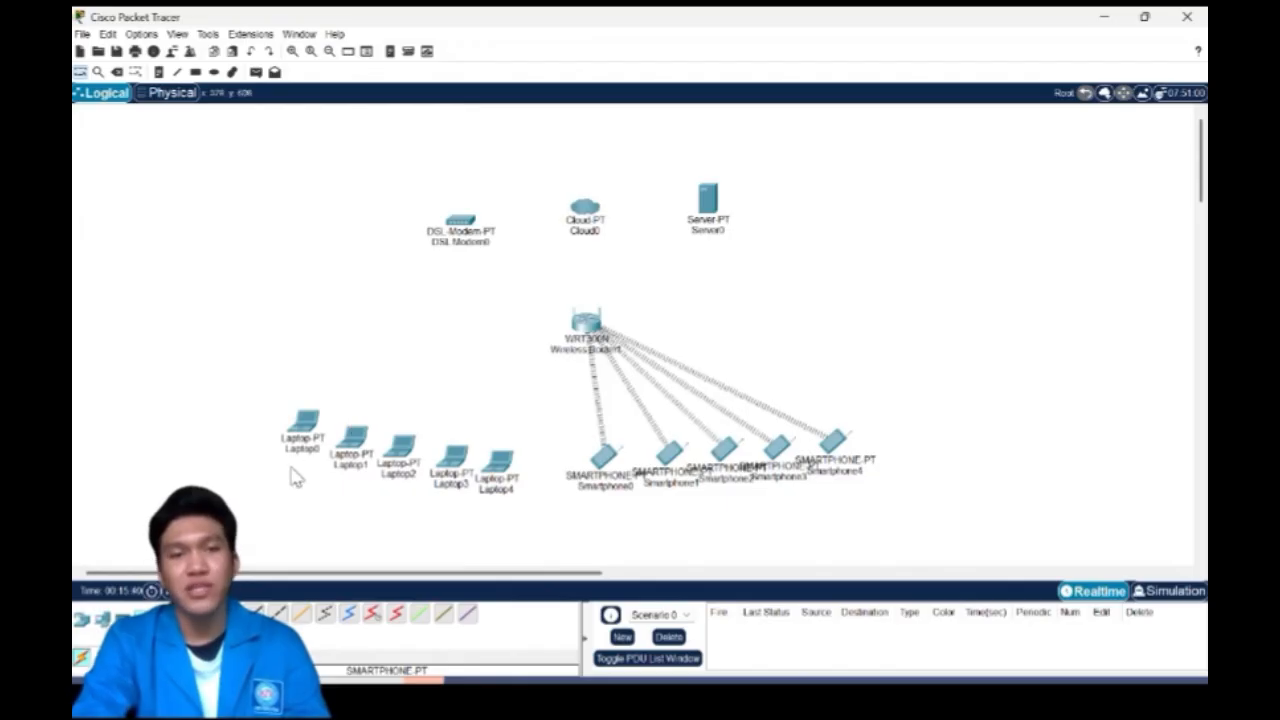
Replace the installed network module in Laptop0 with the WPC300N wireless module and close its device window.
{"action": "left_click", "coordinate": [308, 424]}
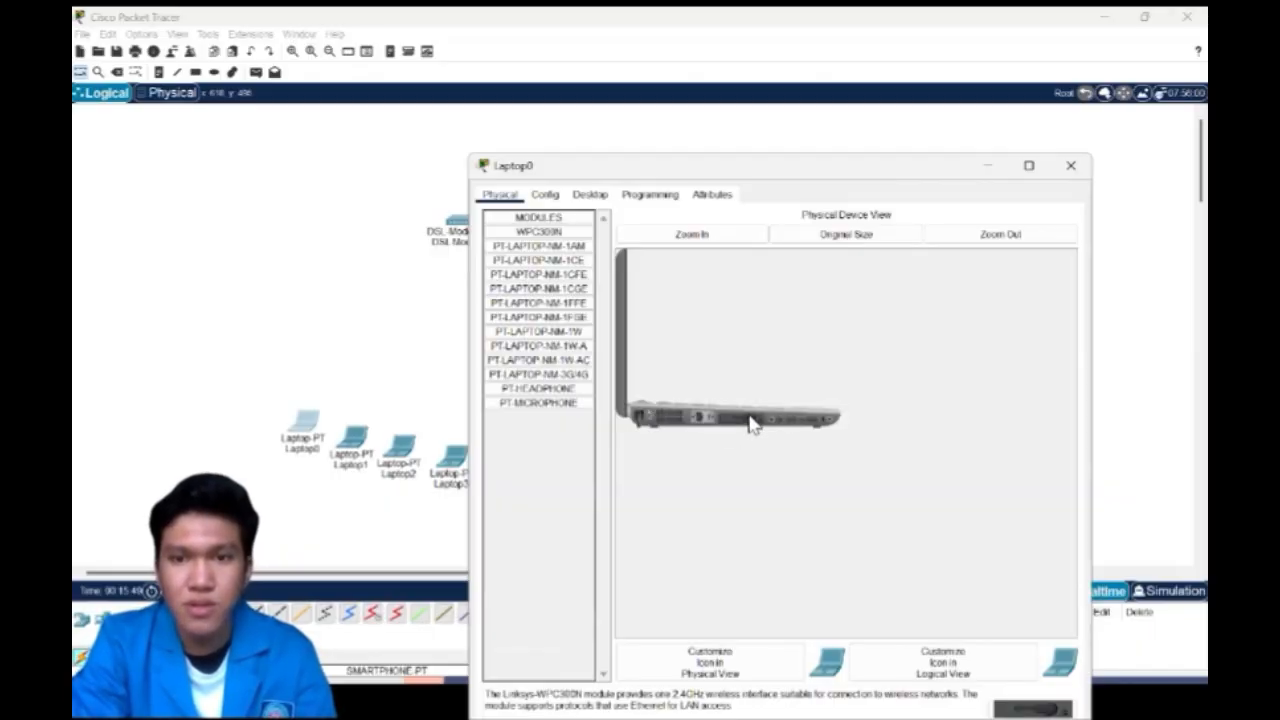
{"action": "left_click_drag", "start_coordinate": [751, 425], "coordinate": [525, 458]}
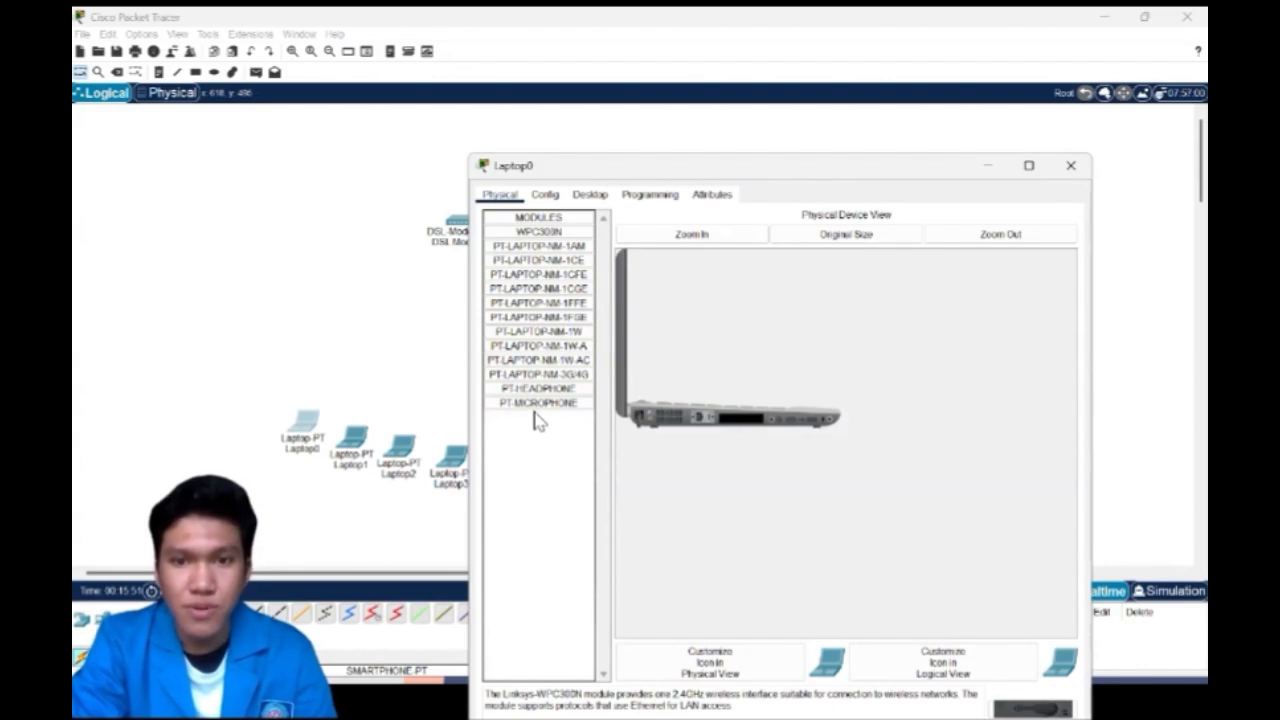
{"action": "left_click_drag", "start_coordinate": [1020, 700], "coordinate": [753, 432]}
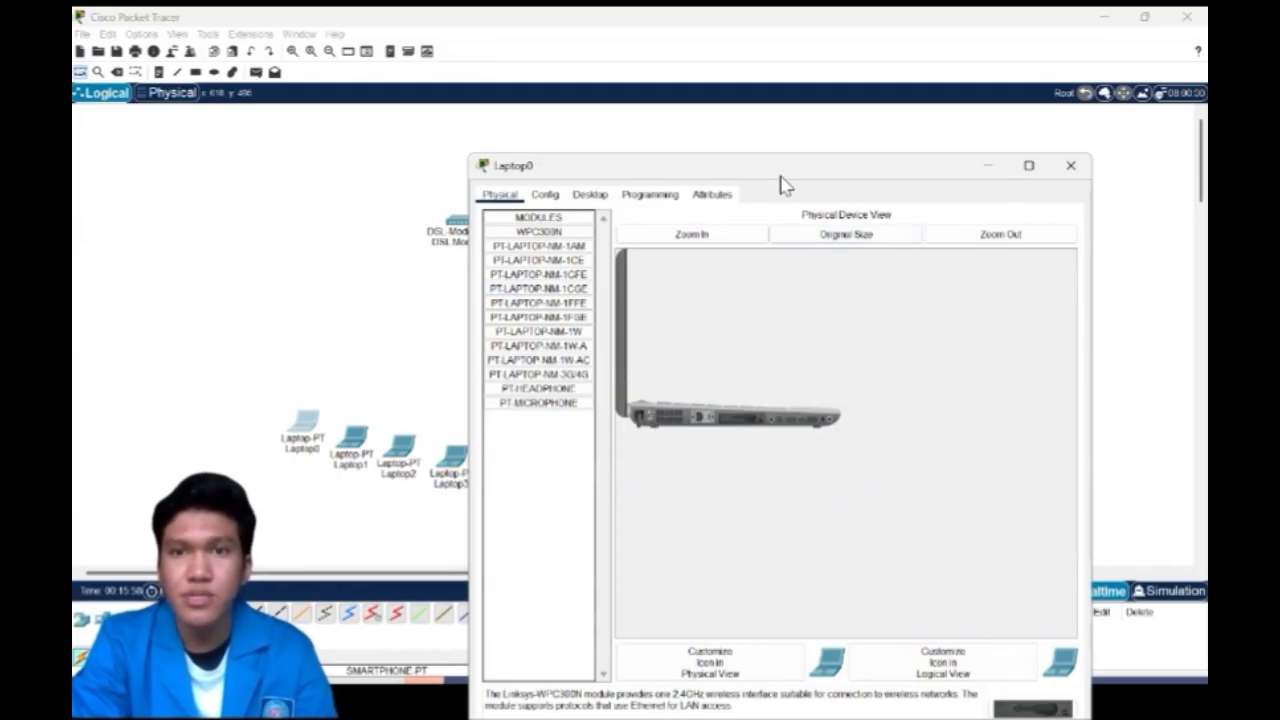
{"action": "left_click_drag", "start_coordinate": [783, 185], "coordinate": [703, 95]}
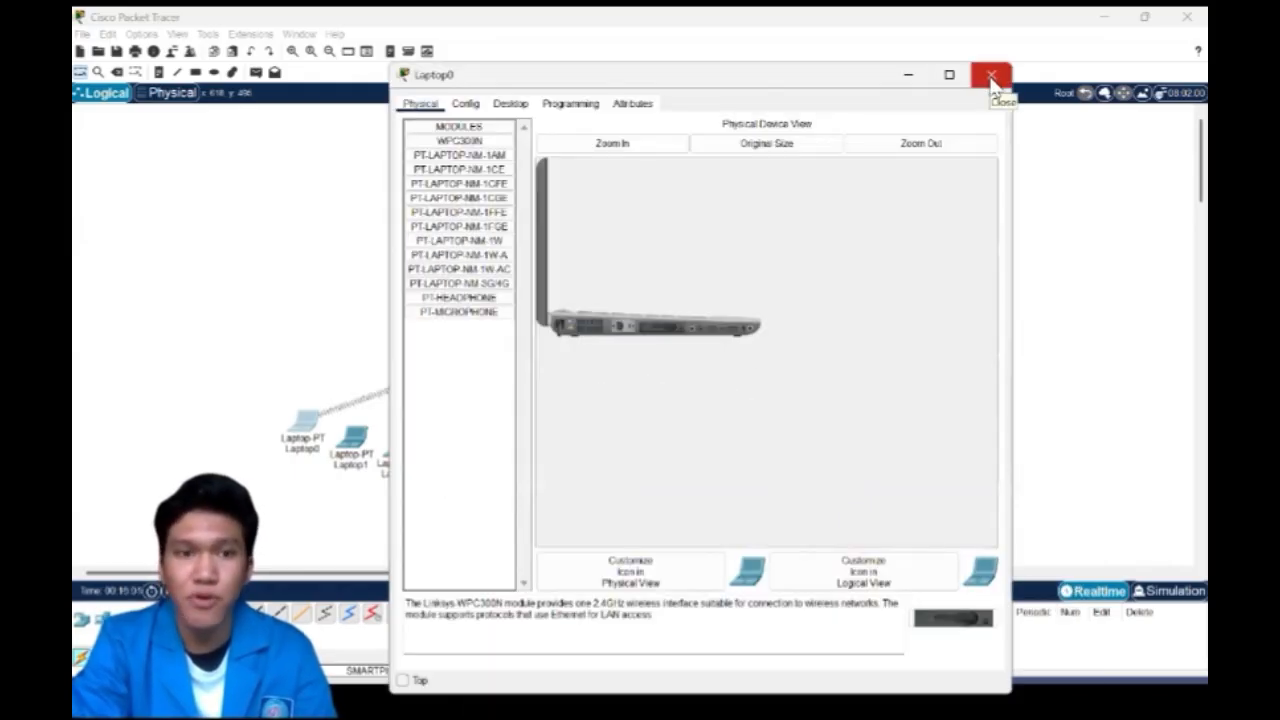
{"action": "left_click", "coordinate": [991, 77]}
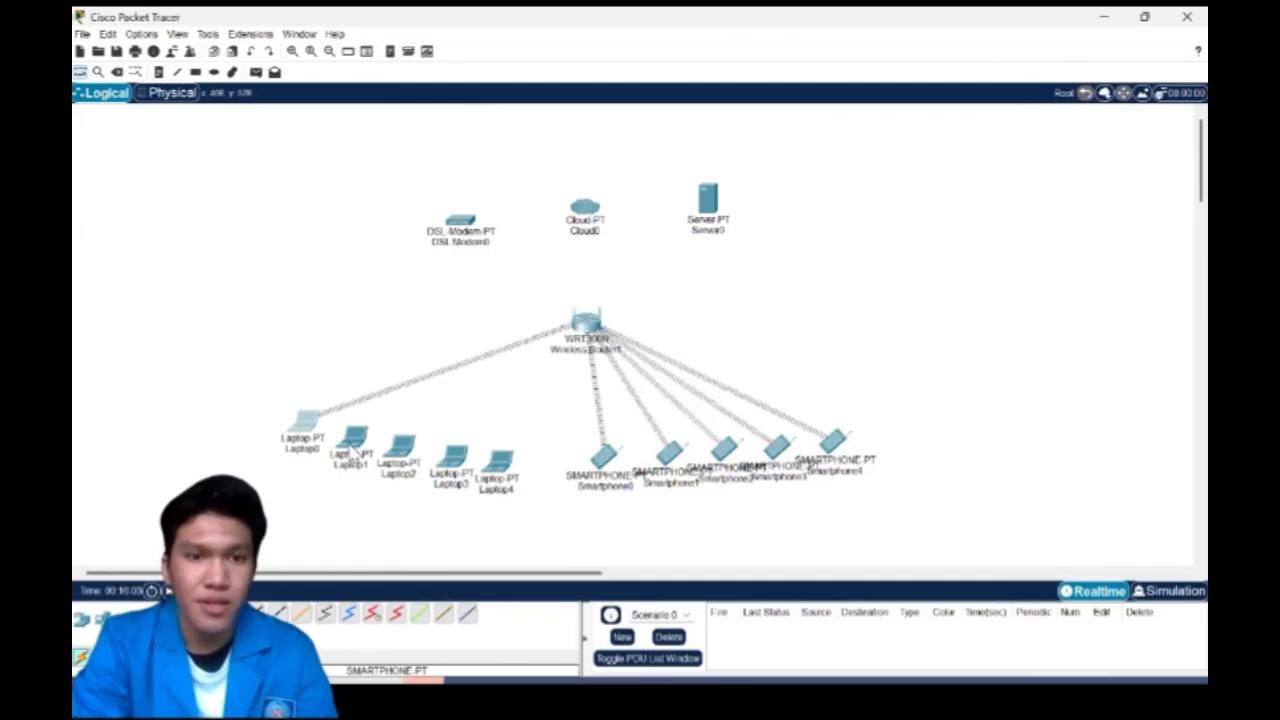
Swap Laptop1's Ethernet module for the WPC300N wireless module and close its device window.
{"action": "left_click", "coordinate": [351, 448]}
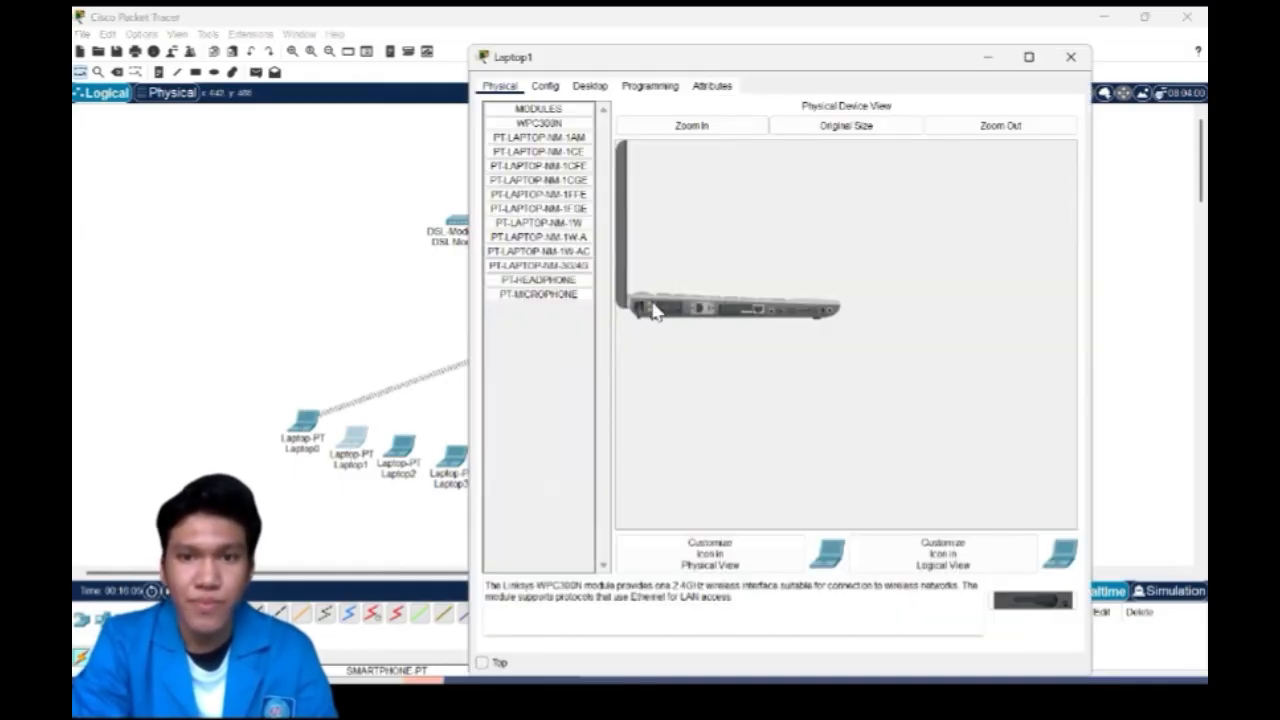
{"action": "left_click_drag", "start_coordinate": [743, 320], "coordinate": [556, 364]}
{"action": "left_click_drag", "start_coordinate": [1034, 609], "coordinate": [750, 318]}
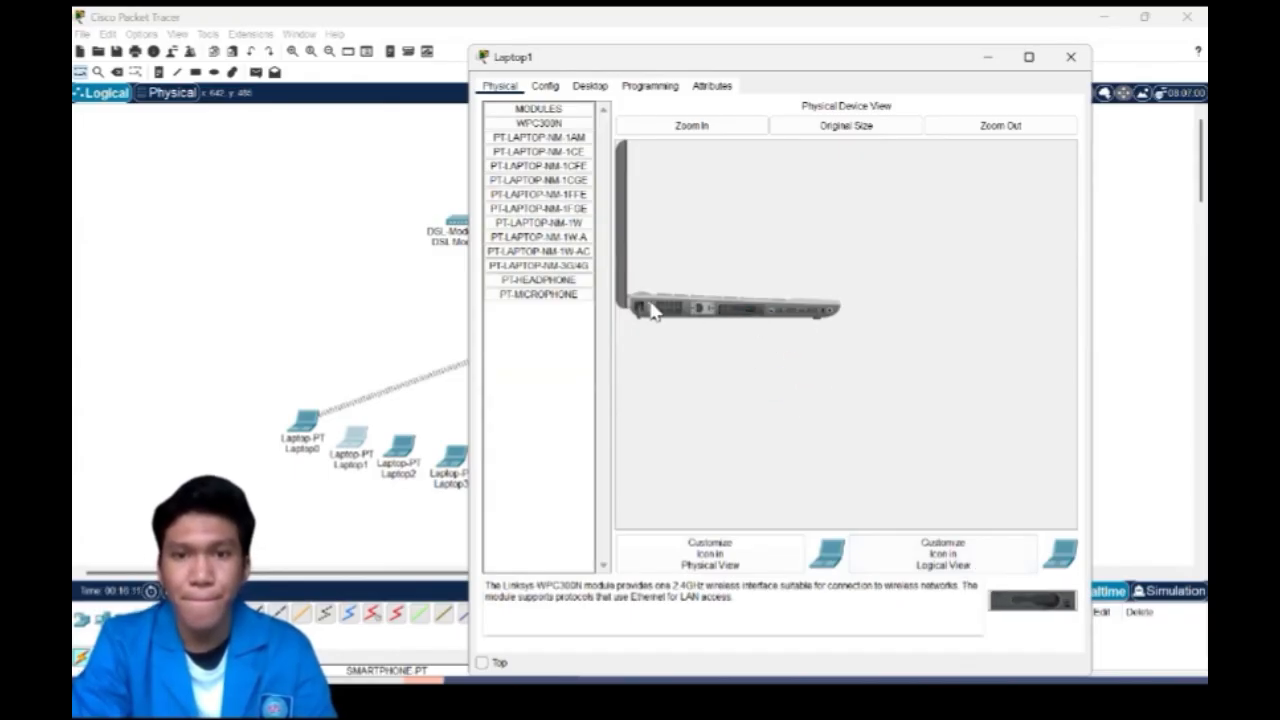
{"action": "left_click", "coordinate": [1071, 57]}
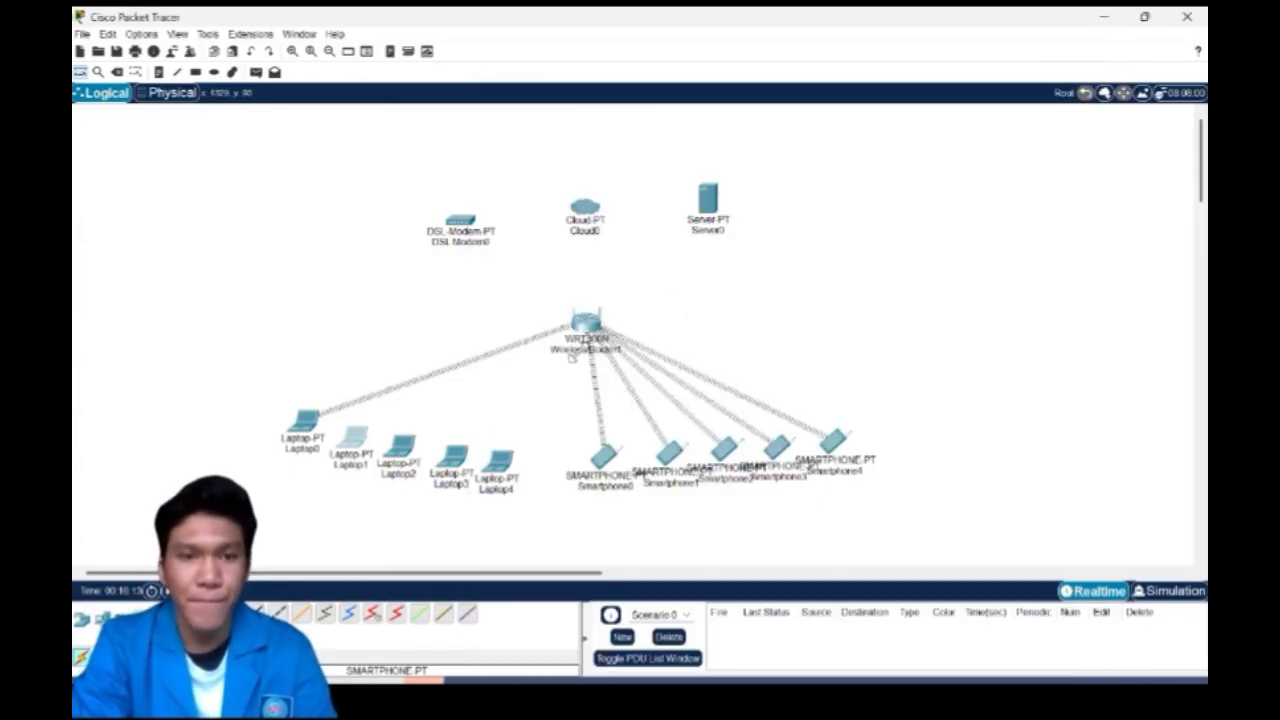
Remove the Ethernet module from Laptop2, install the WPC300N wireless module in its slot, and close its device window.
{"action": "left_click", "coordinate": [400, 447]}
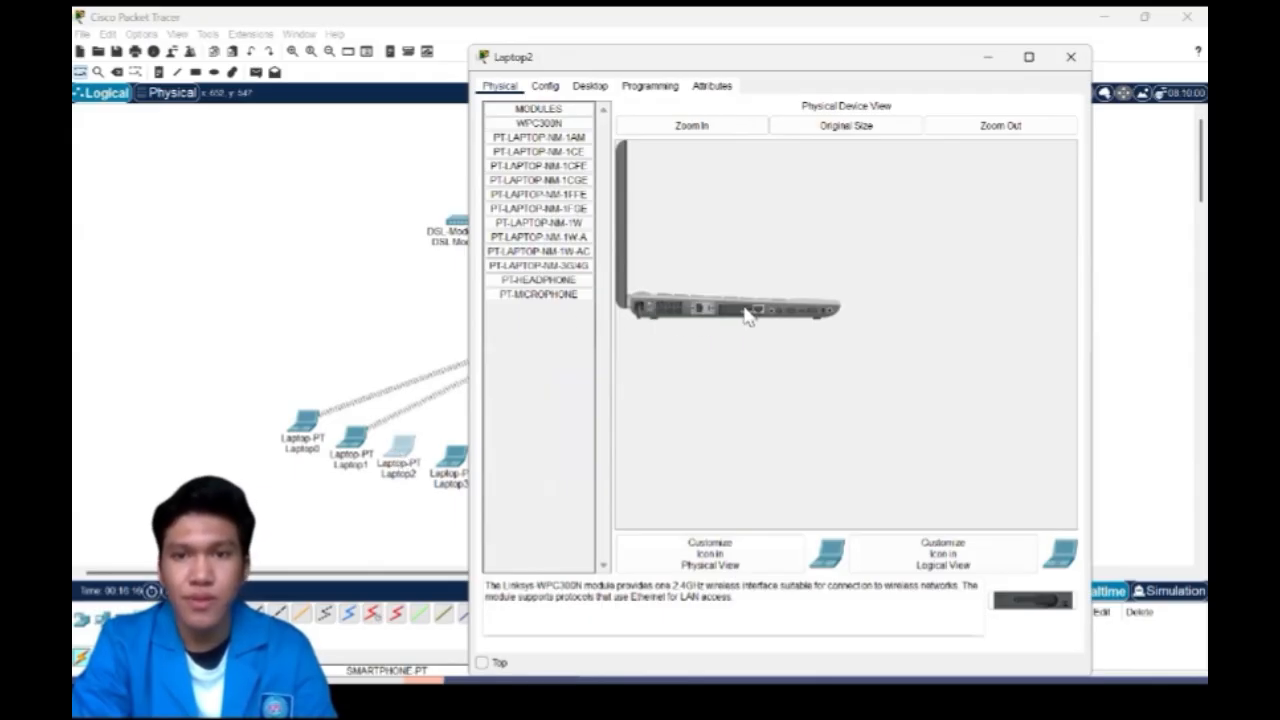
{"action": "left_click_drag", "start_coordinate": [750, 312], "coordinate": [558, 382]}
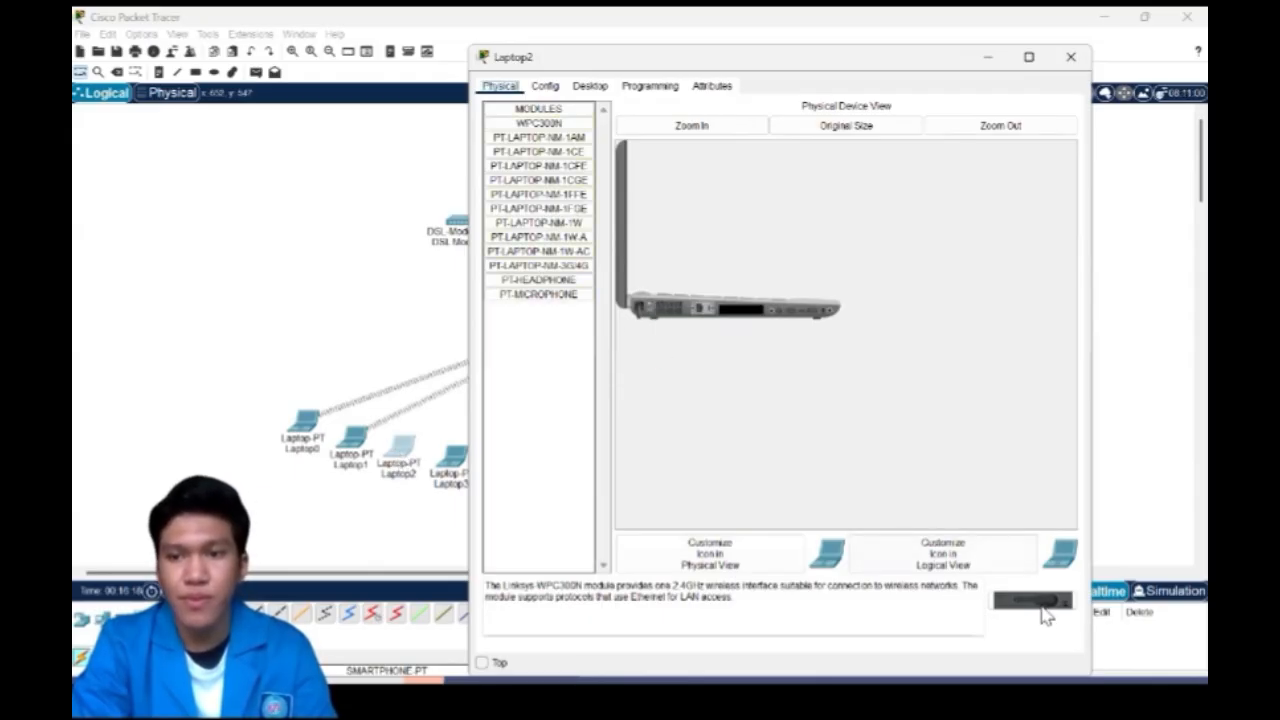
{"action": "left_click_drag", "start_coordinate": [1043, 611], "coordinate": [751, 326]}
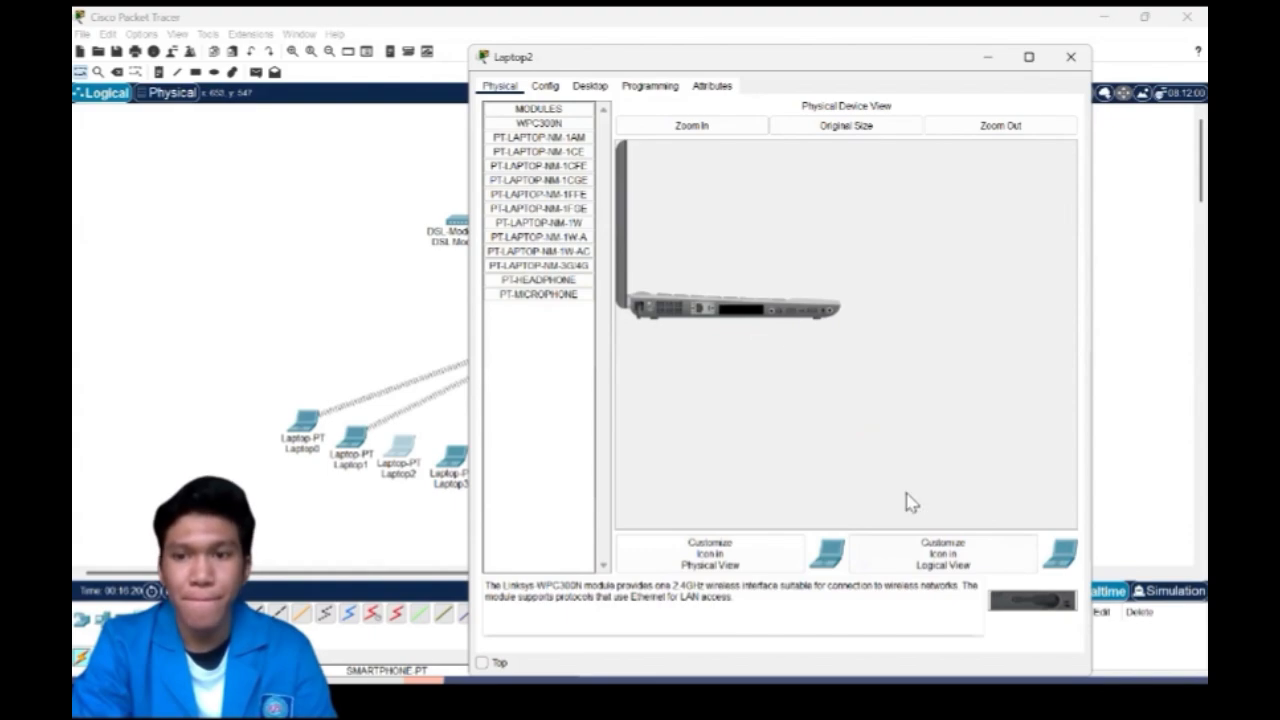
{"action": "left_click_drag", "start_coordinate": [1037, 617], "coordinate": [750, 318]}
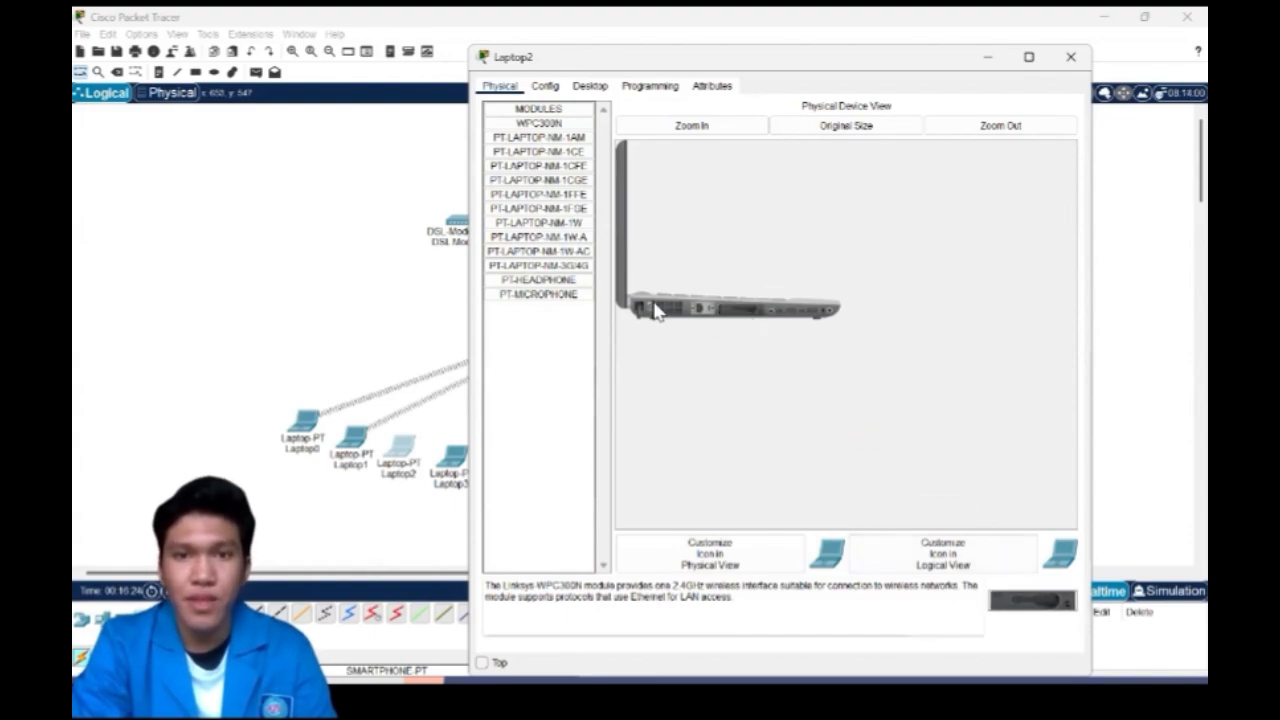
{"action": "left_click", "coordinate": [1070, 56]}
Replace the Ethernet module in Laptop3 with the WPC300N wireless module.
{"action": "left_click", "coordinate": [452, 465]}
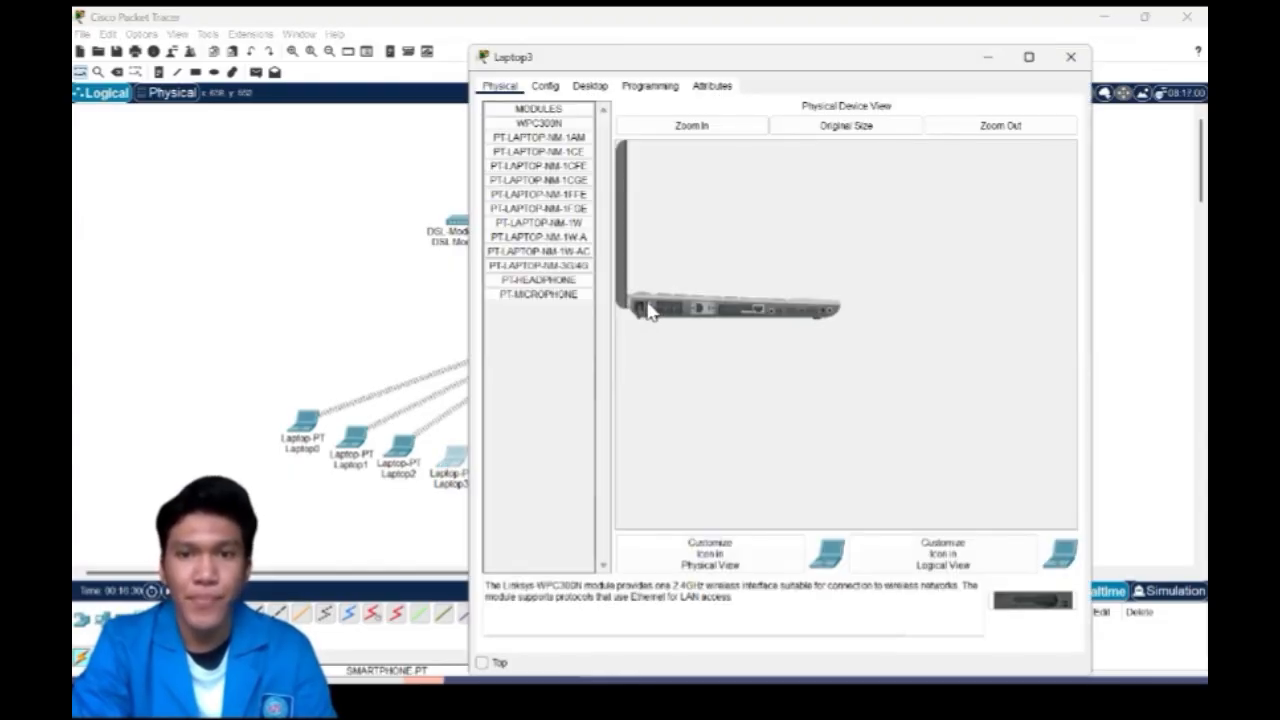
{"action": "mouse_move", "coordinate": [748, 318]}
{"action": "left_mouse_down"}
{"action": "mouse_move", "coordinate": [634, 354]}
{"action": "mouse_move", "coordinate": [786, 536]}
{"action": "mouse_move", "coordinate": [1002, 601]}
{"action": "mouse_move", "coordinate": [749, 320]}
{"action": "left_mouse_up"}
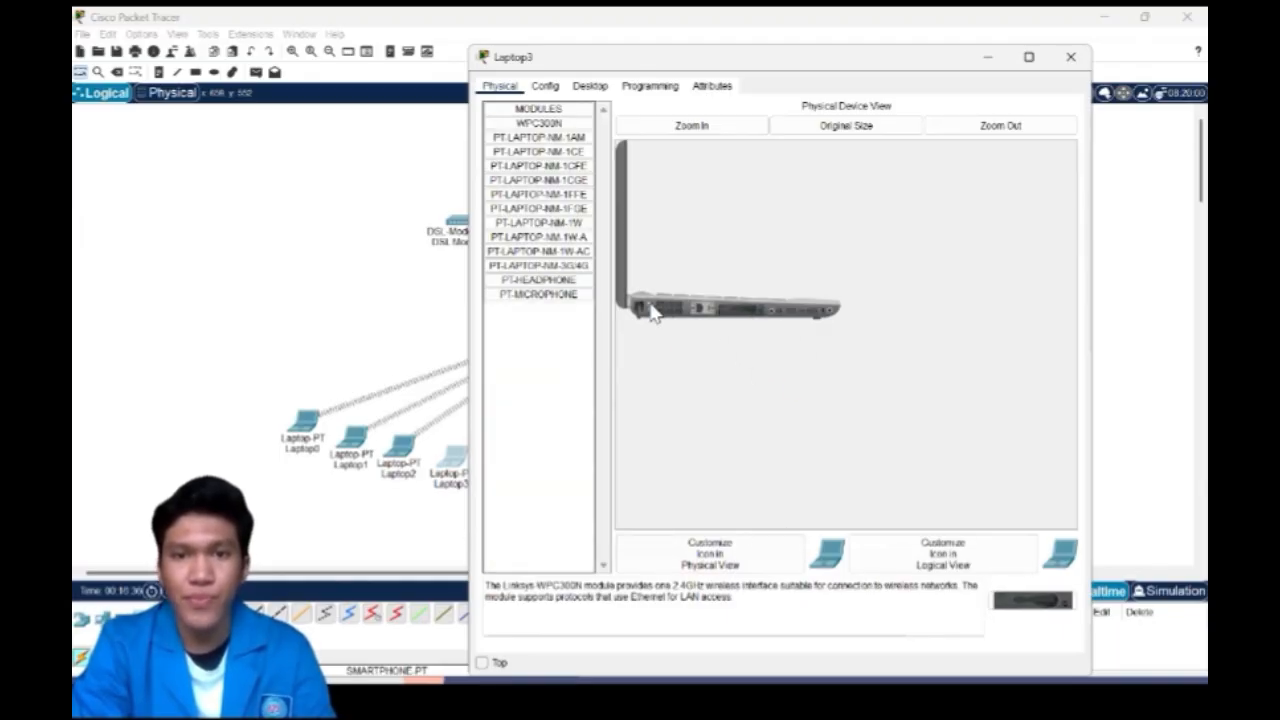
Close Laptop3's device window, then replace Laptop4's Ethernet module with the WPC300N wireless module and close its window.
{"action": "left_click", "coordinate": [1070, 57]}
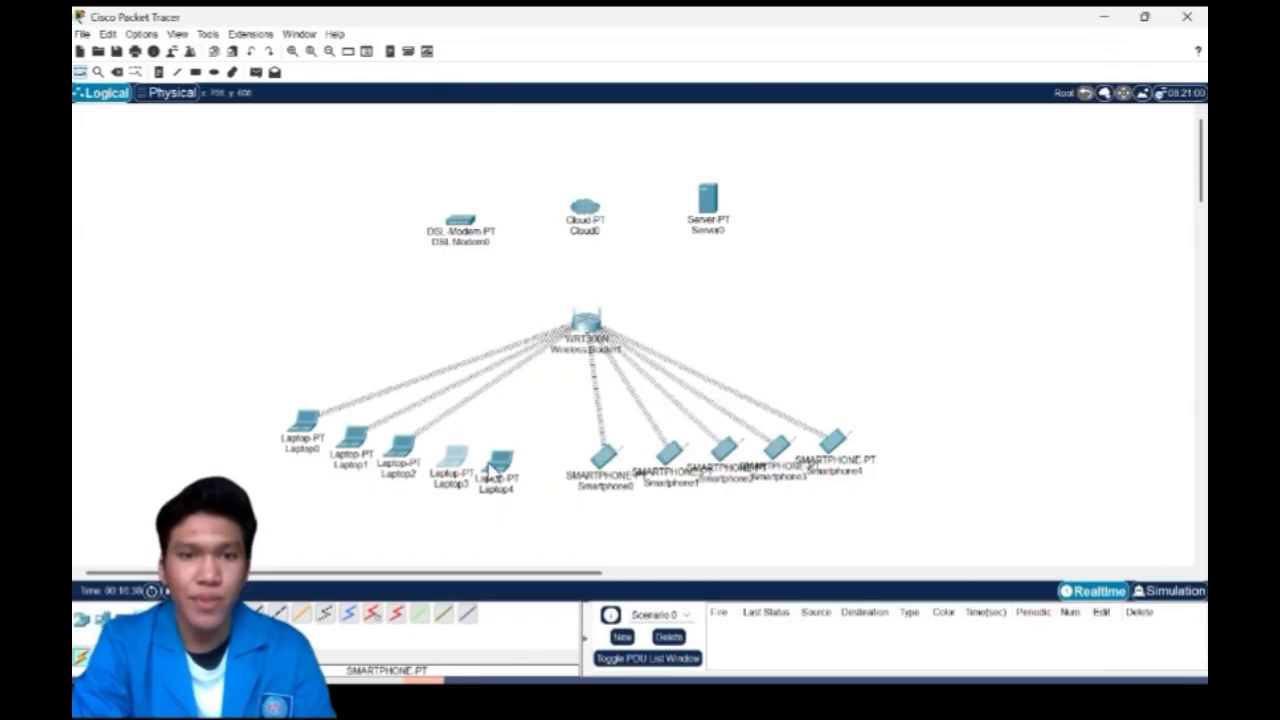
{"action": "left_click", "coordinate": [499, 462]}
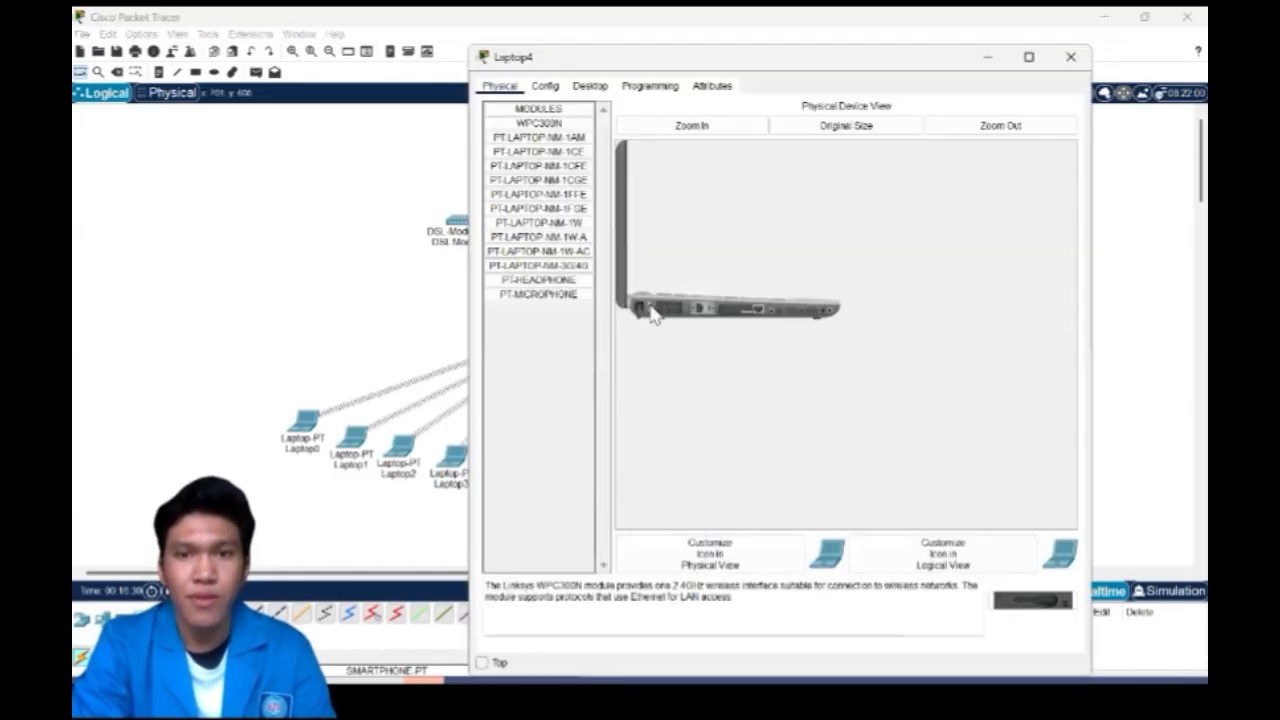
{"action": "left_click_drag", "start_coordinate": [715, 316], "coordinate": [560, 350]}
{"action": "left_click_drag", "start_coordinate": [1001, 612], "coordinate": [749, 320]}
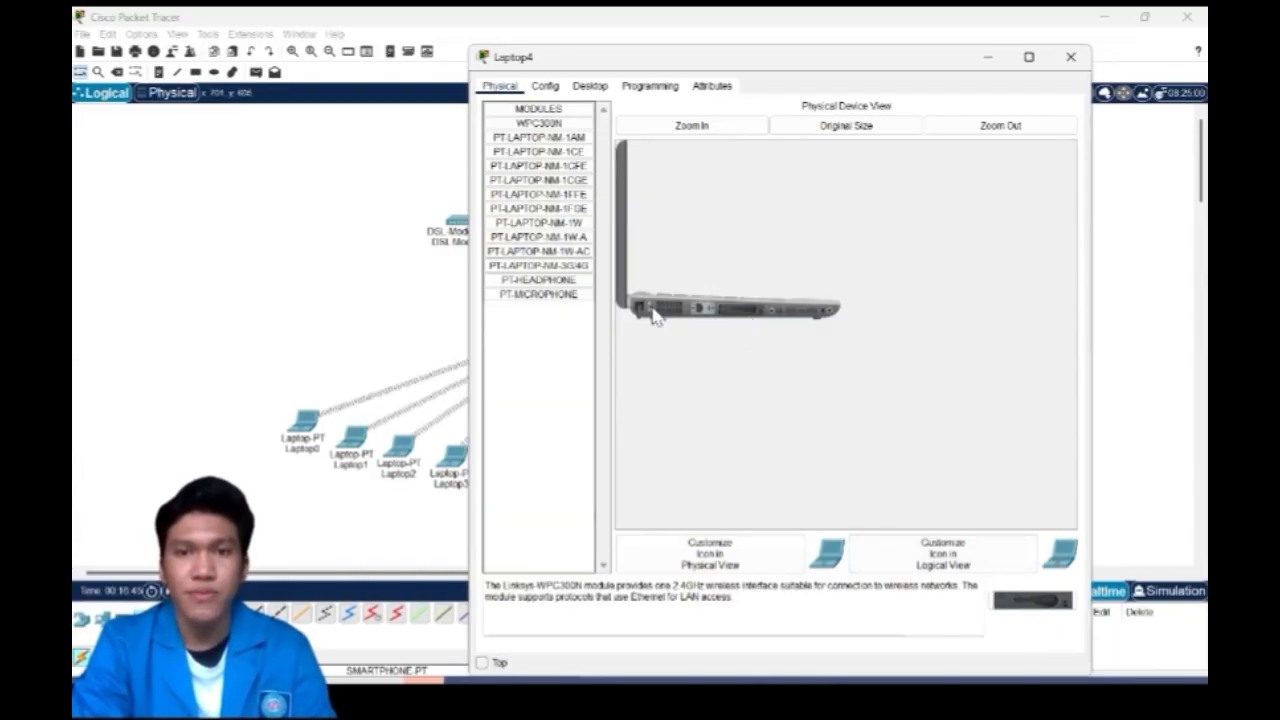
{"action": "left_click", "coordinate": [1068, 60]}
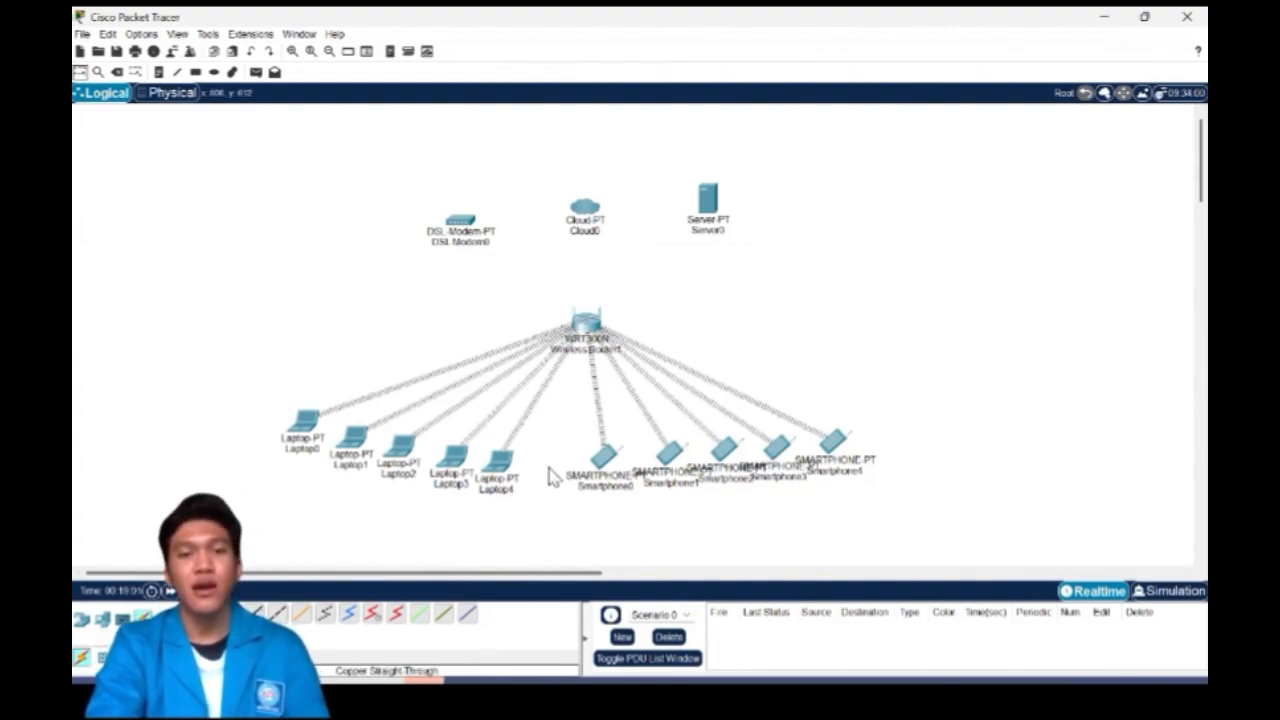
Connect the WRT300N wireless router to Port 1 of DSL Modem0 with a copper straight-through cable.
{"action": "mouse_move", "coordinate": [479, 470]}
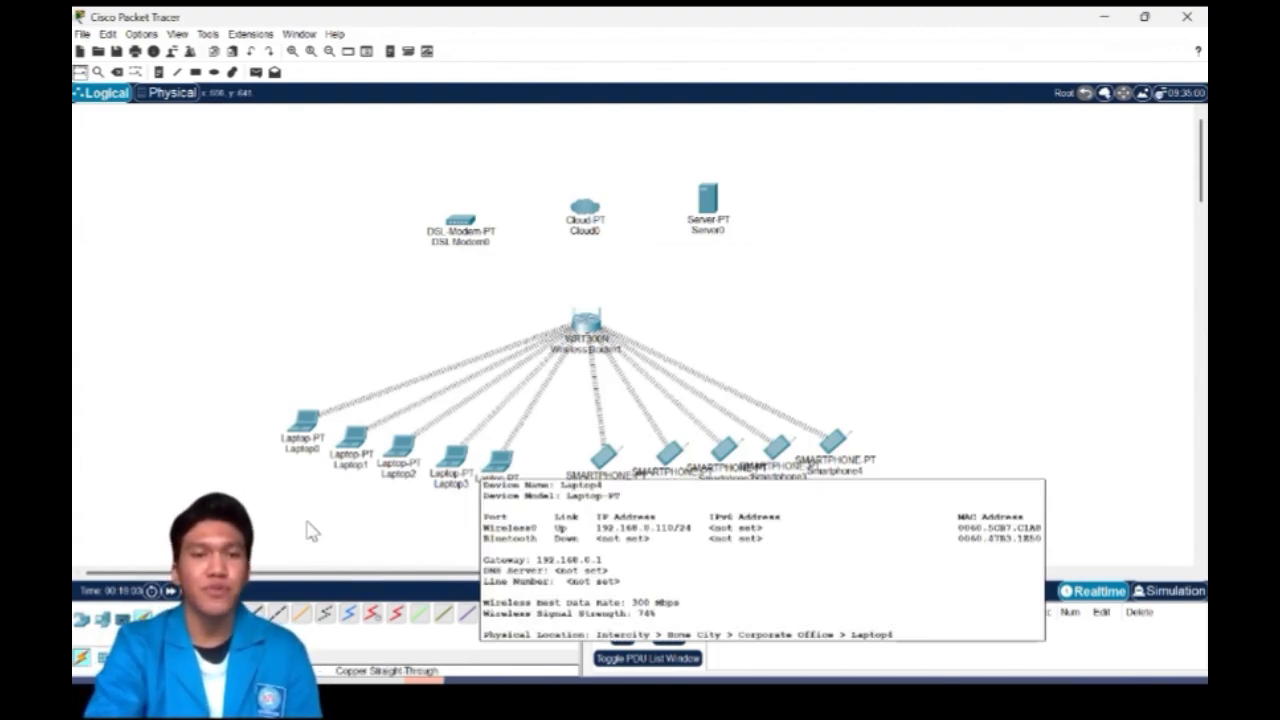
{"action": "left_click", "coordinate": [254, 614]}
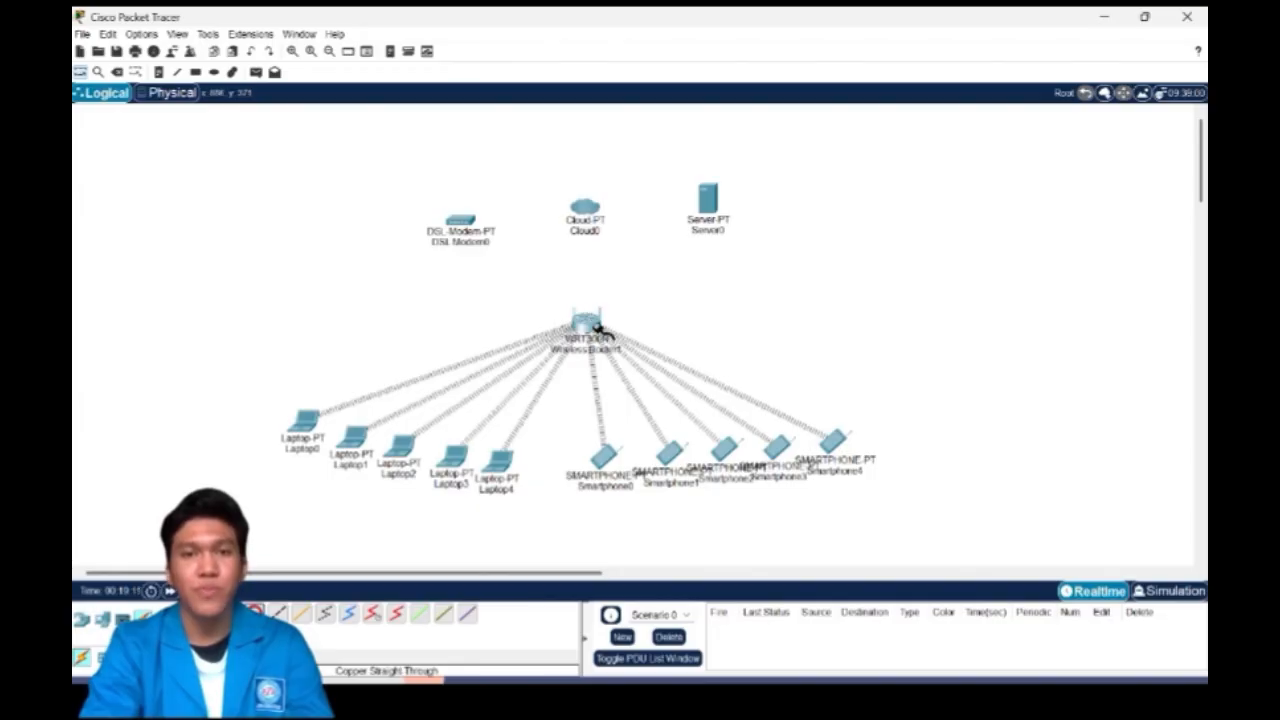
{"action": "left_click", "coordinate": [595, 328]}
{"action": "left_click", "coordinate": [610, 335]}
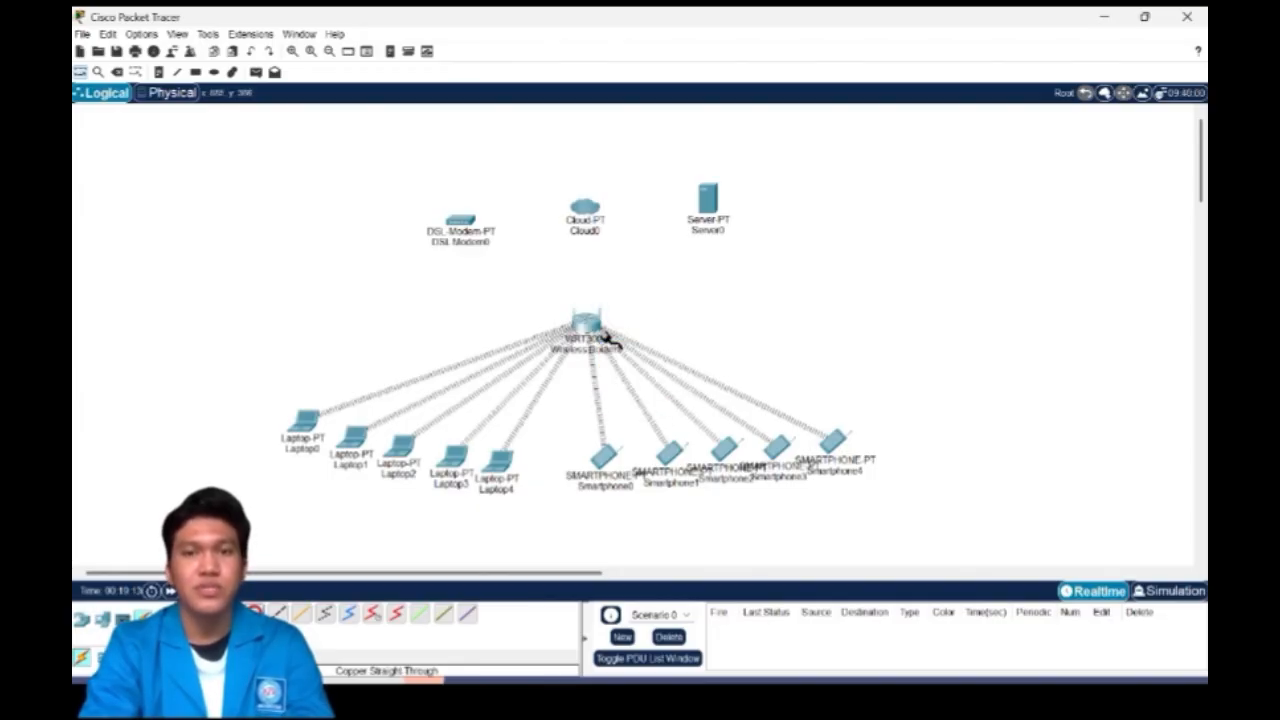
{"action": "left_click", "coordinate": [461, 223]}
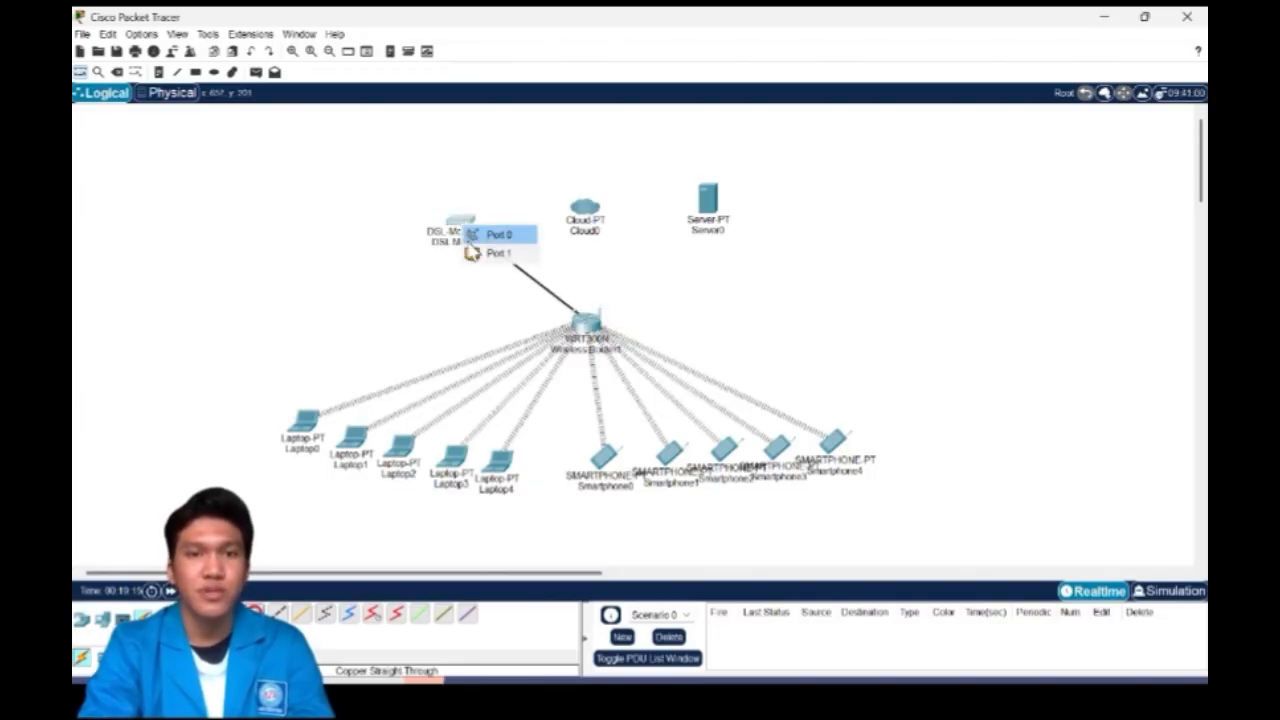
{"action": "left_click", "coordinate": [497, 253]}
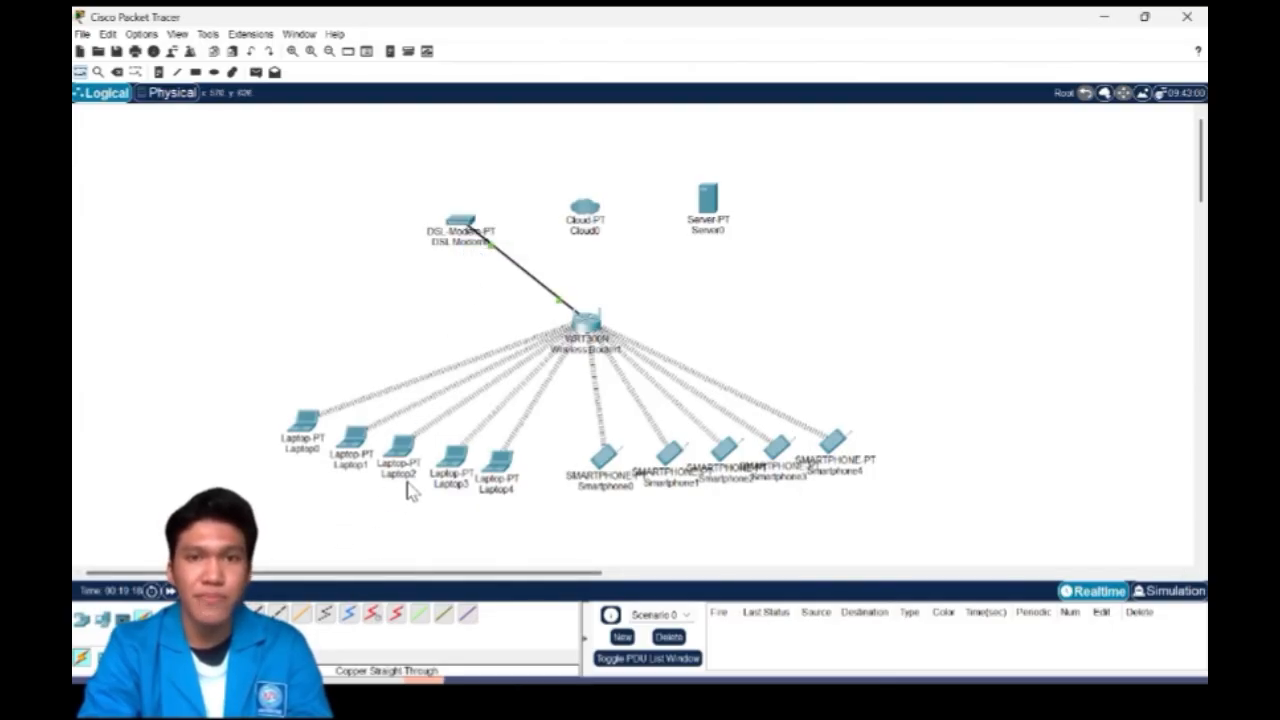
Connect DSL Modem0's Port 0 to Cloud0's Modem4 port with a phone cable.
{"action": "left_click", "coordinate": [326, 616]}
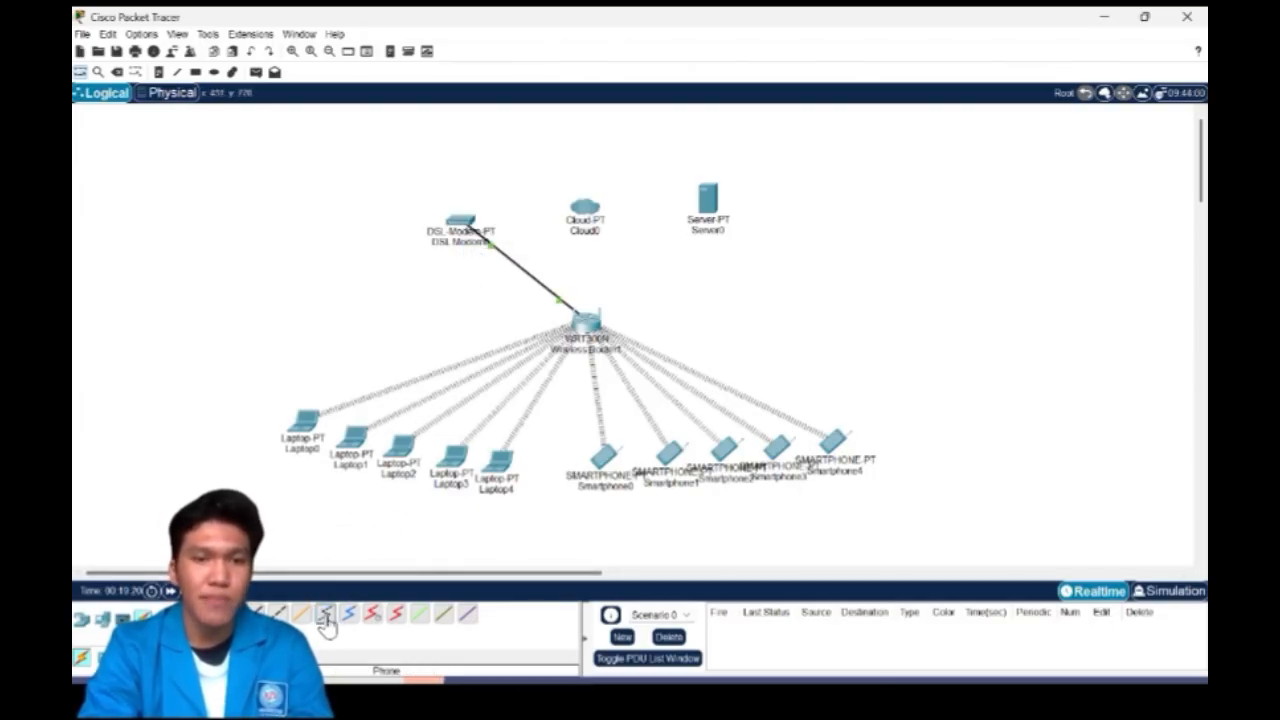
{"action": "left_click", "coordinate": [465, 232]}
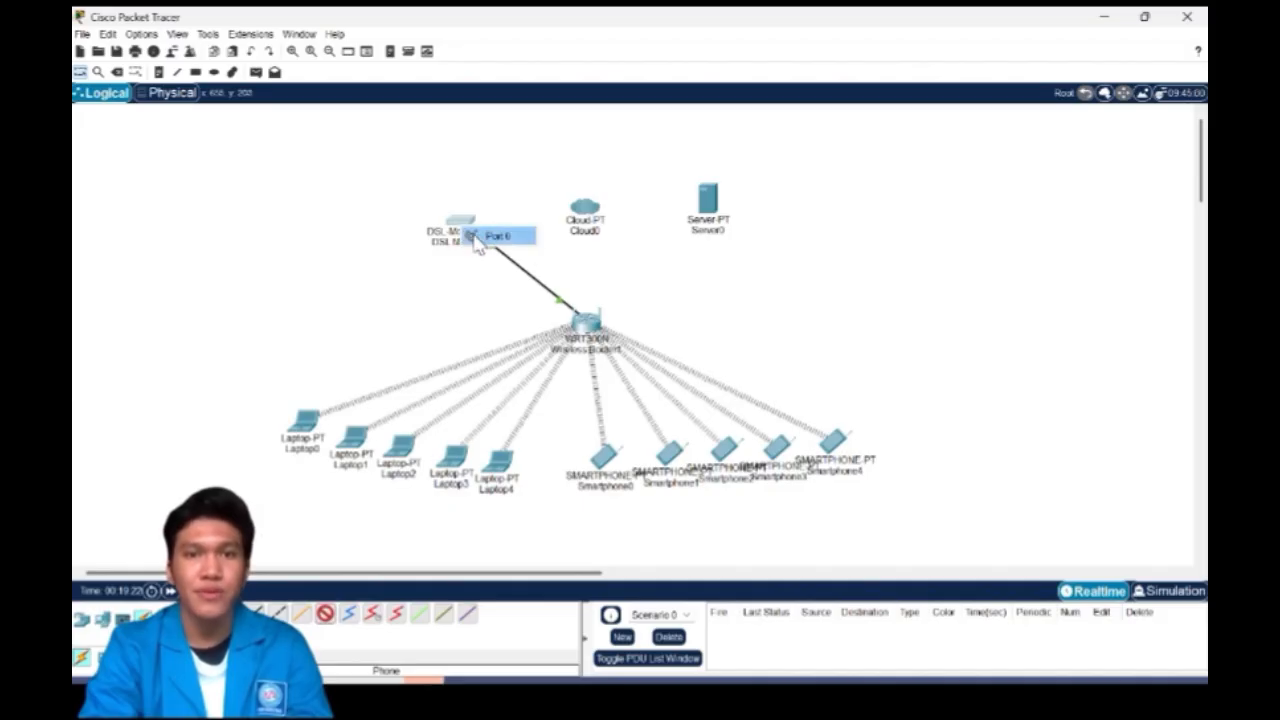
{"action": "left_click", "coordinate": [482, 236]}
{"action": "left_click", "coordinate": [583, 208]}
{"action": "left_click", "coordinate": [583, 208]}
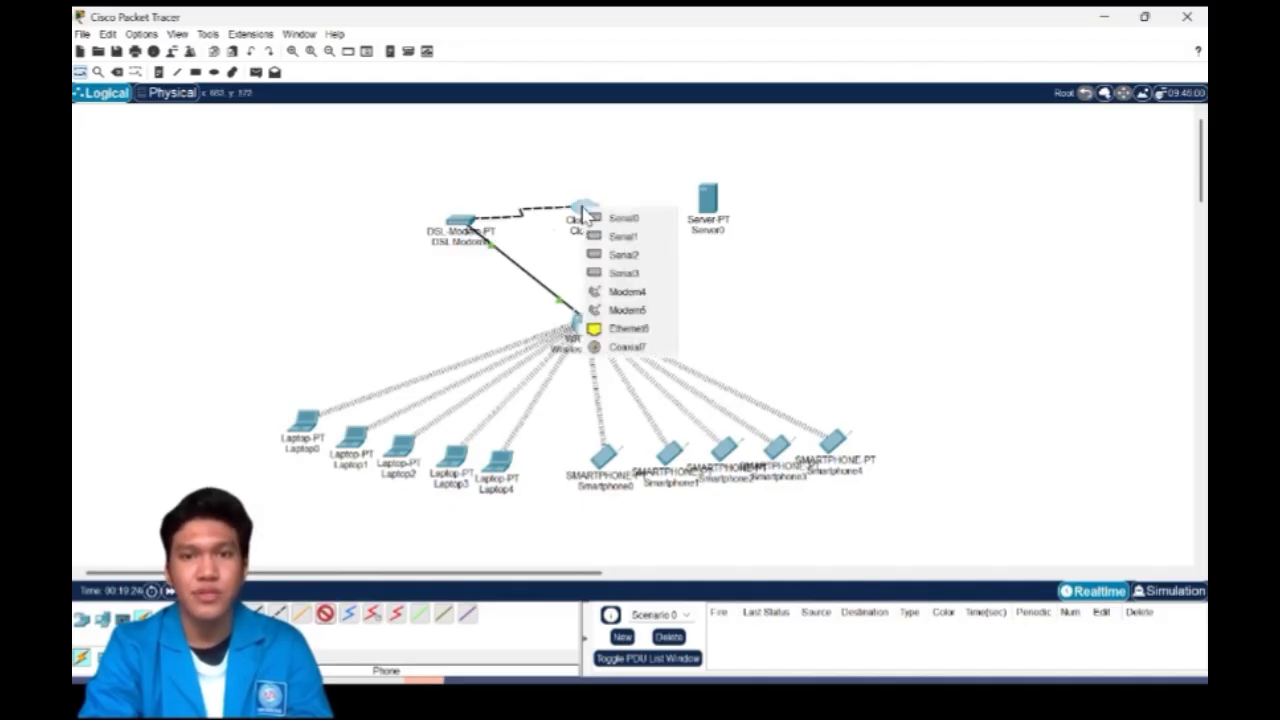
{"action": "left_click", "coordinate": [616, 291]}
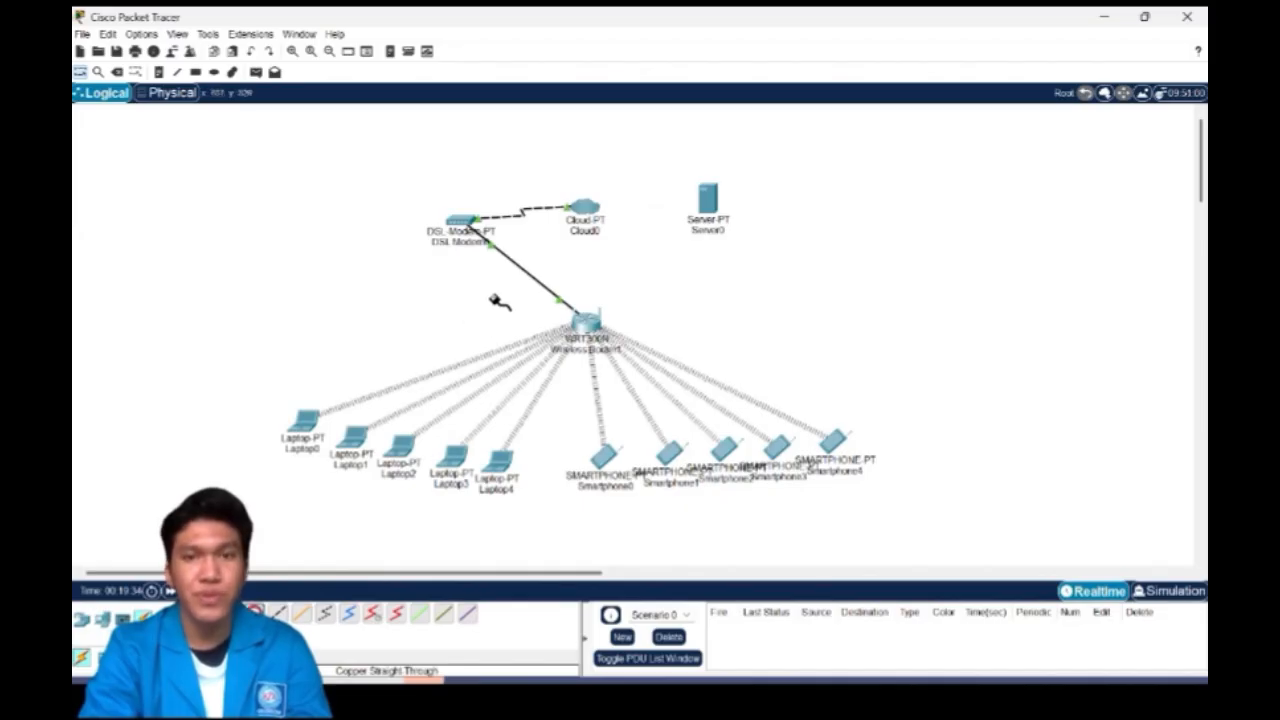
Connect Cloud0's Ethernet6 port to Server0's FastEthernet0 port with a copper straight-through cable.
{"action": "left_click", "coordinate": [589, 219]}
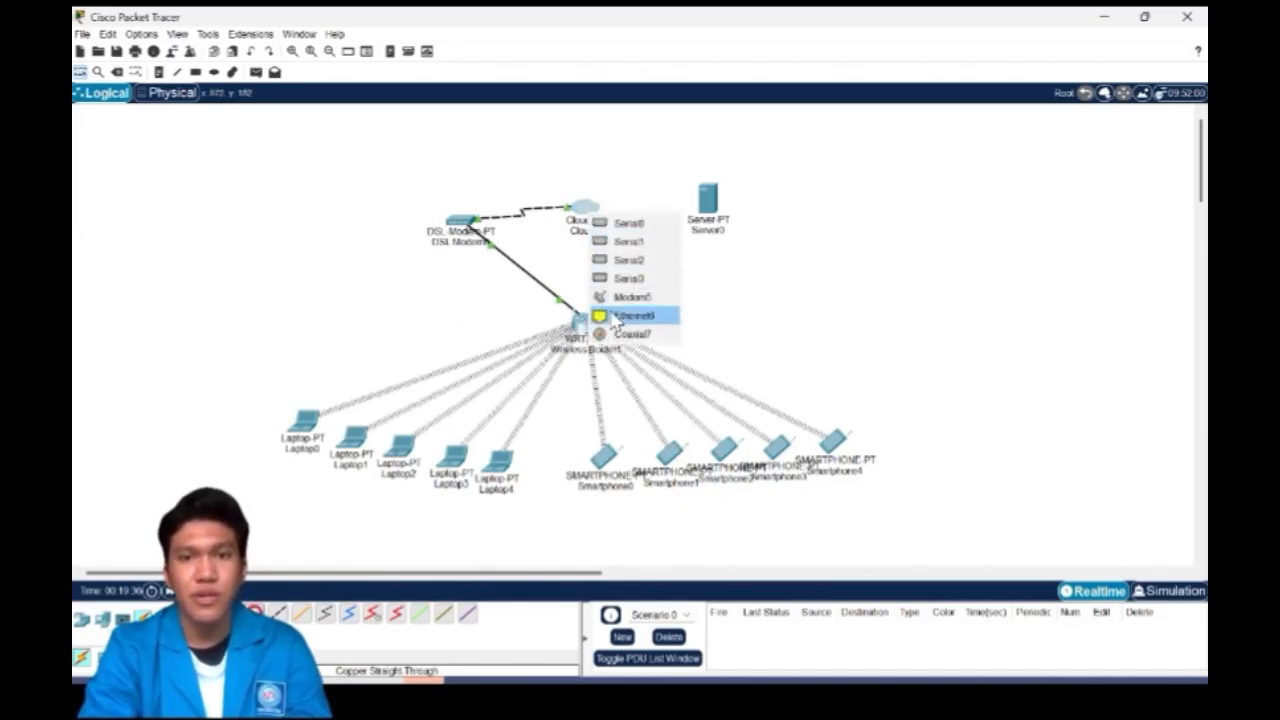
{"action": "left_click", "coordinate": [617, 316]}
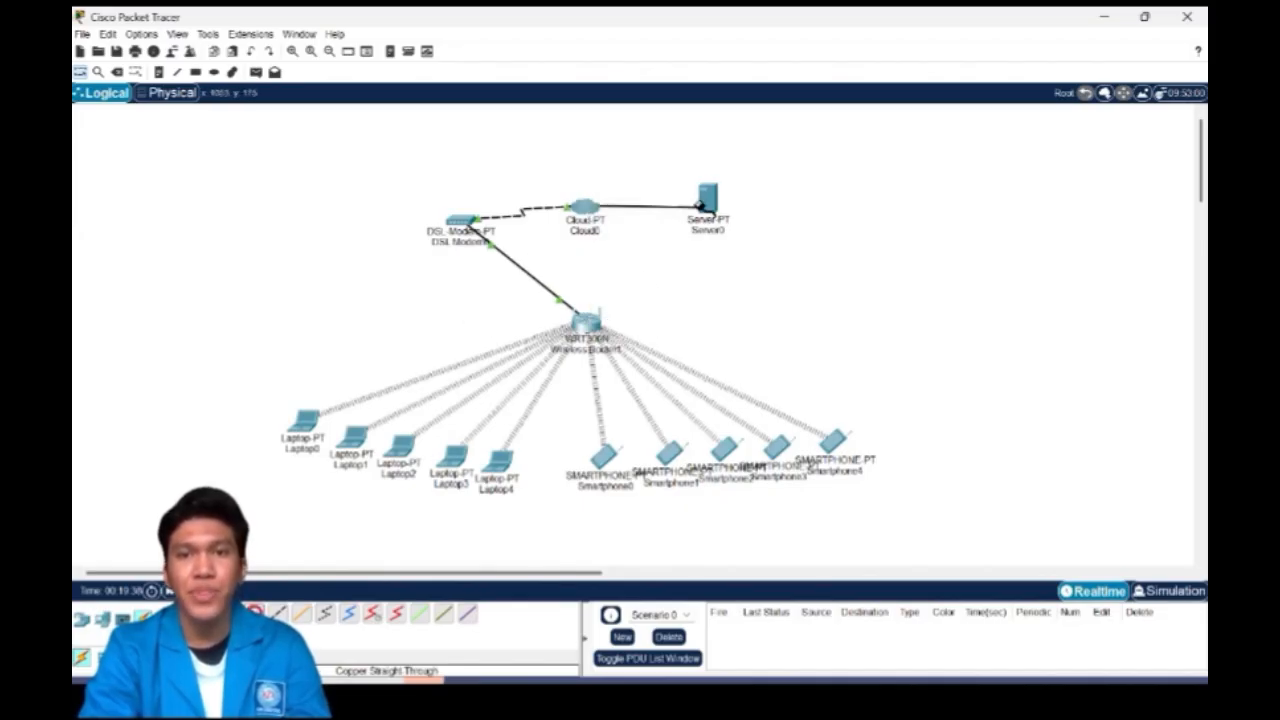
{"action": "left_click", "coordinate": [720, 204]}
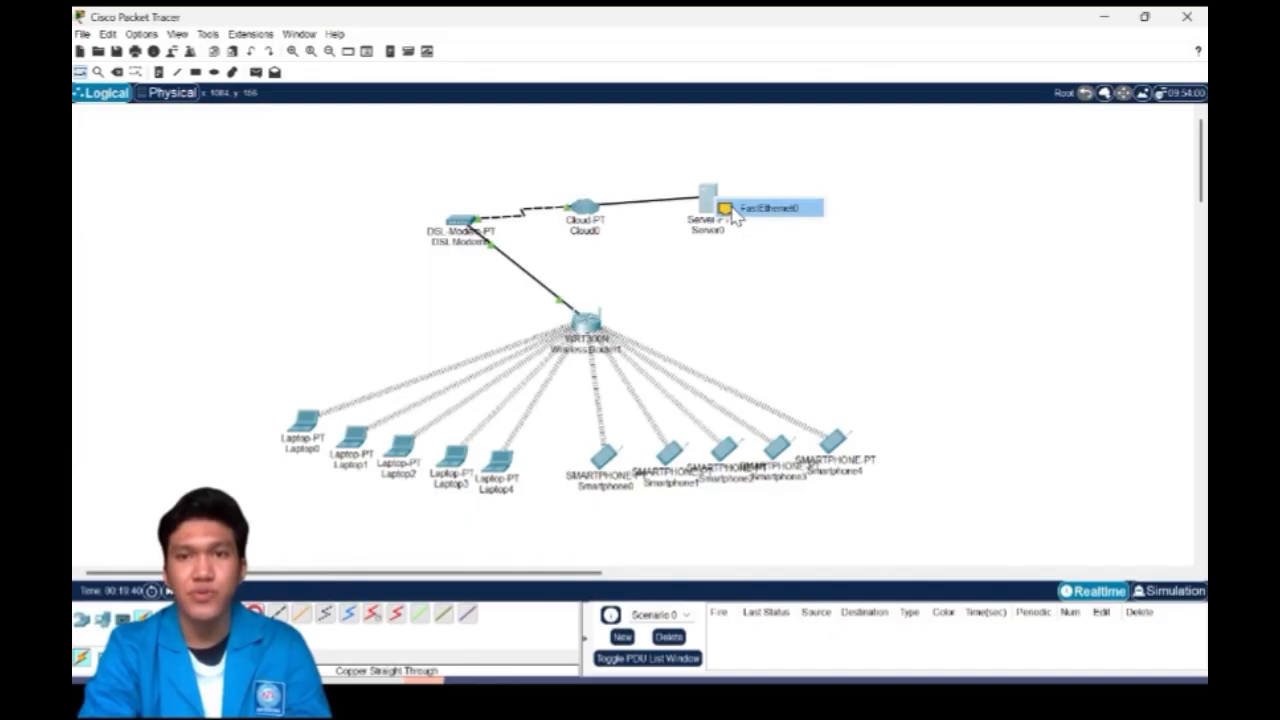
{"action": "left_click", "coordinate": [737, 210]}
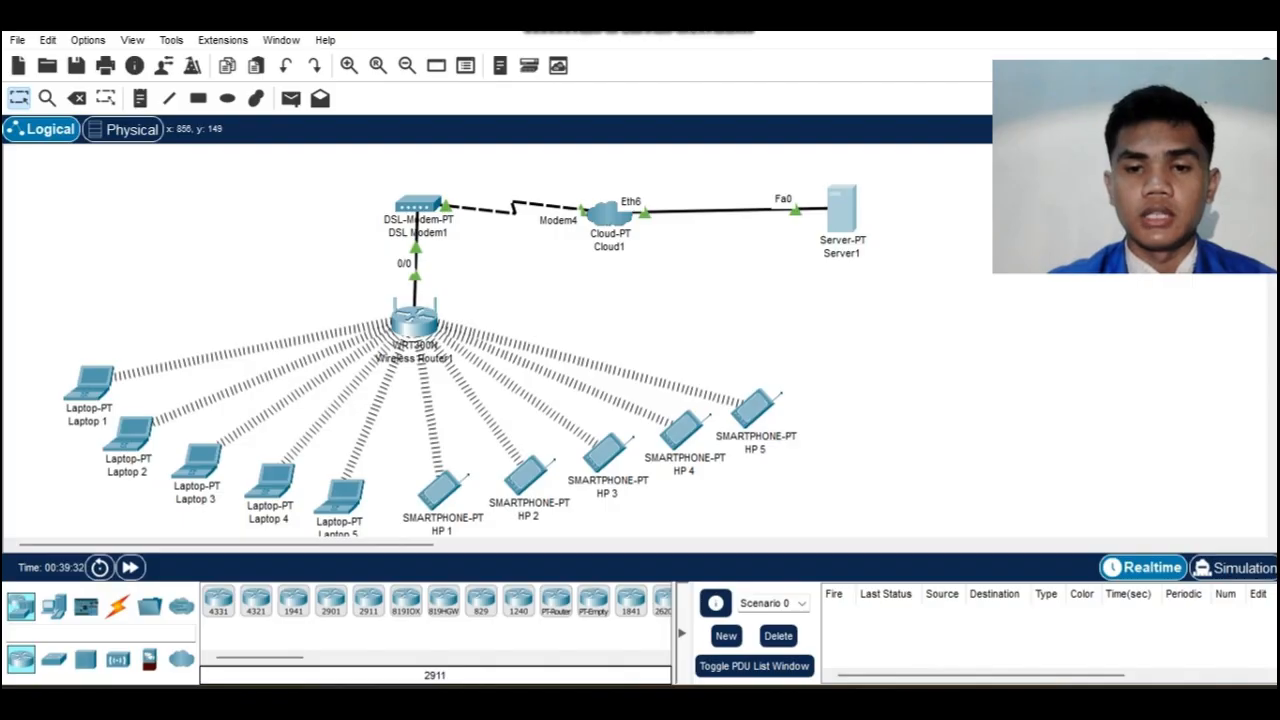
In Server1's global settings, set the static IPv4 default gateway to 192.168.200.1 and the DNS server to 192.168.200.2.
{"action": "left_click", "coordinate": [837, 214]}
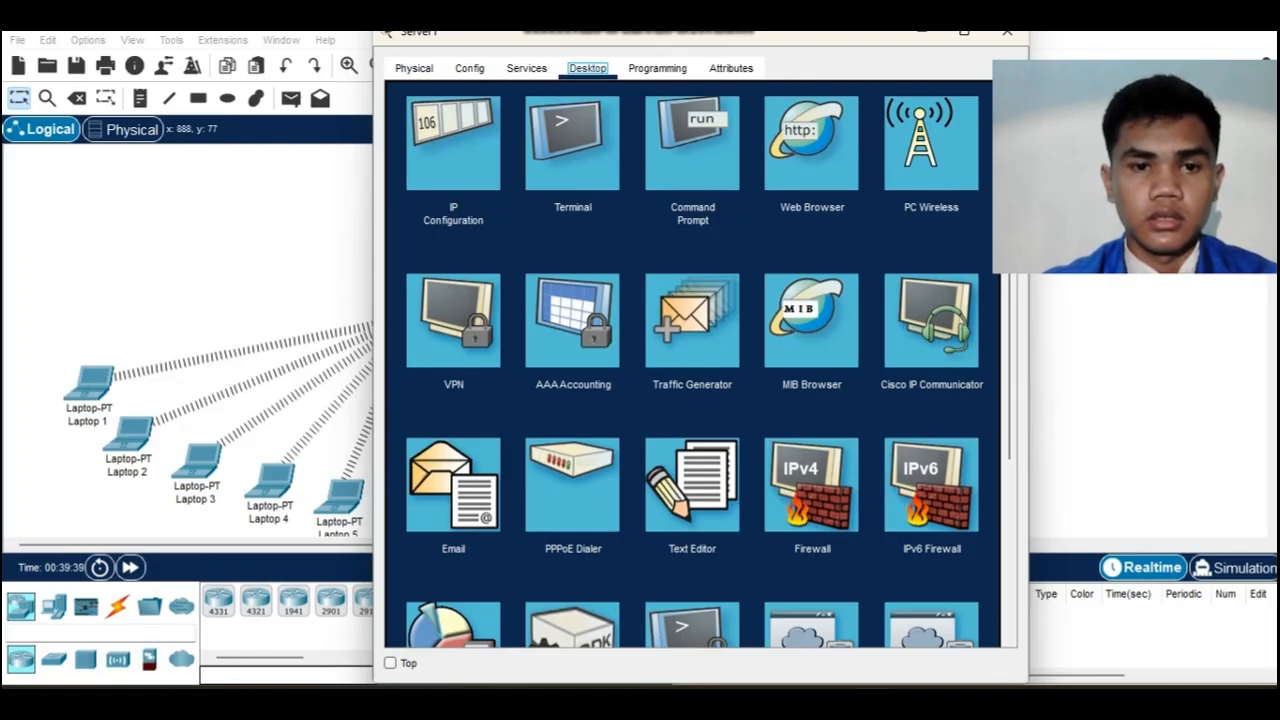
{"action": "left_click", "coordinate": [453, 143]}
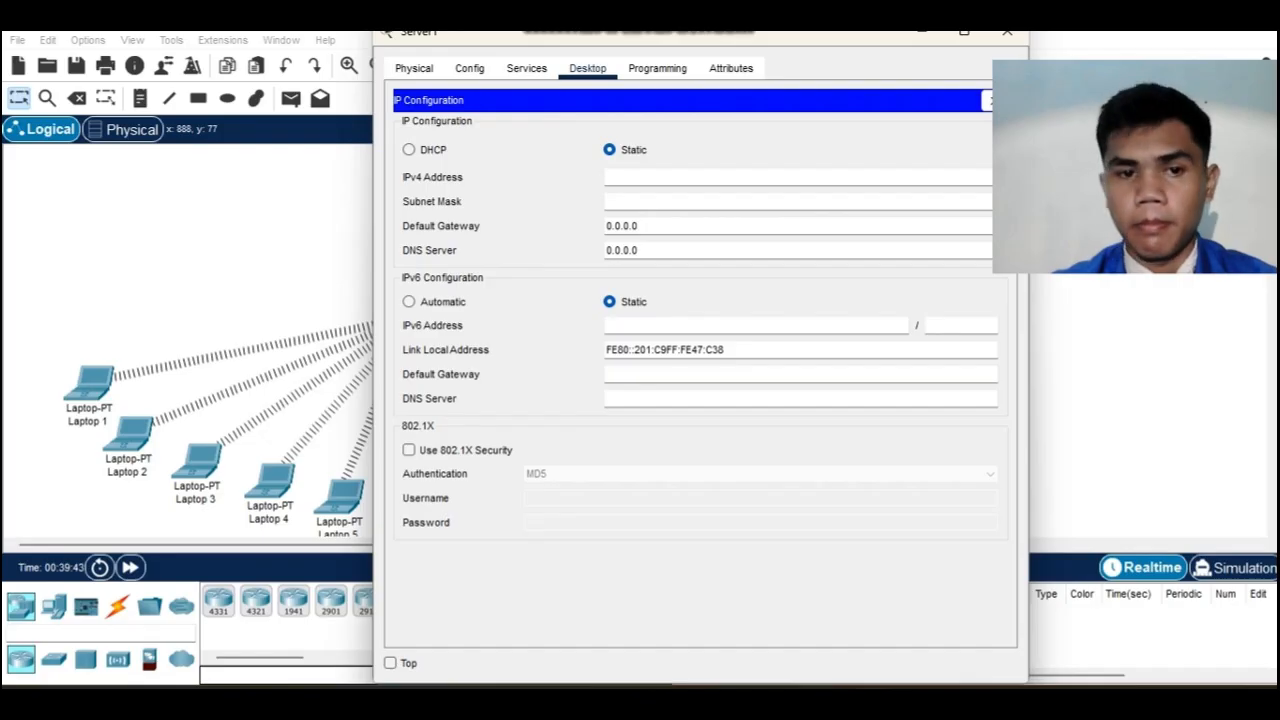
{"action": "left_click", "coordinate": [469, 68]}
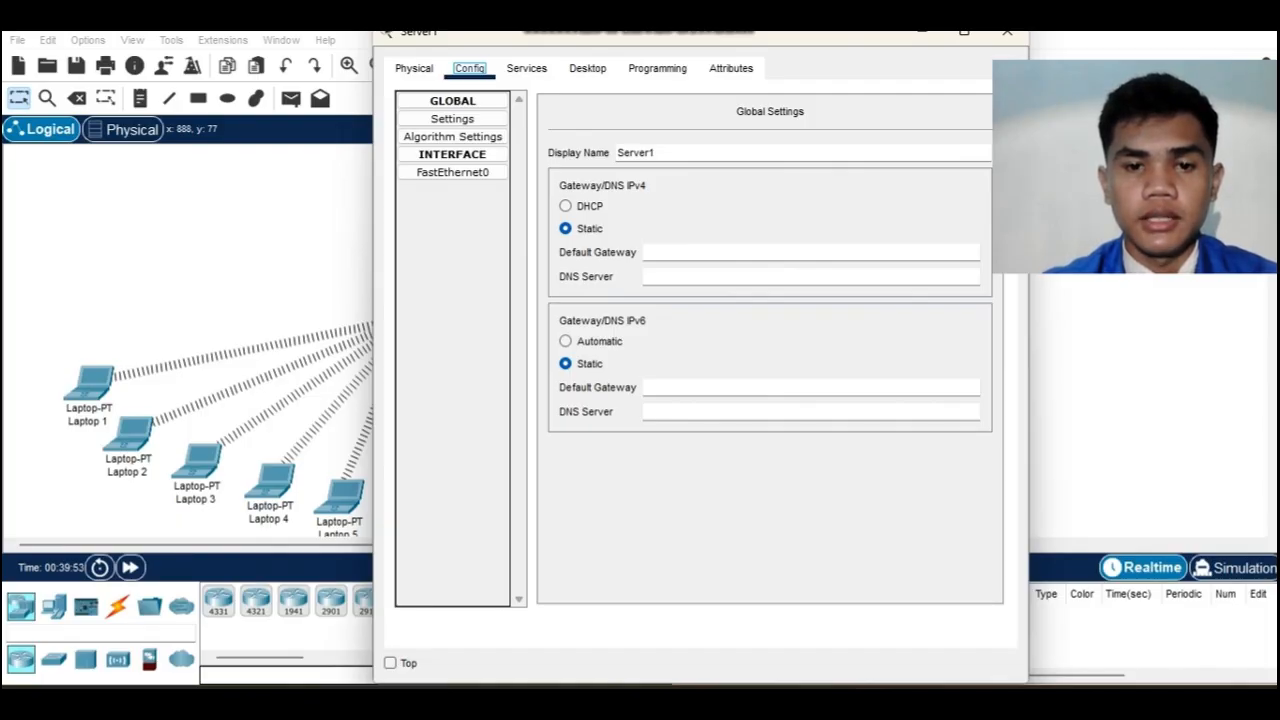
{"action": "right_click", "coordinate": [660, 254]}
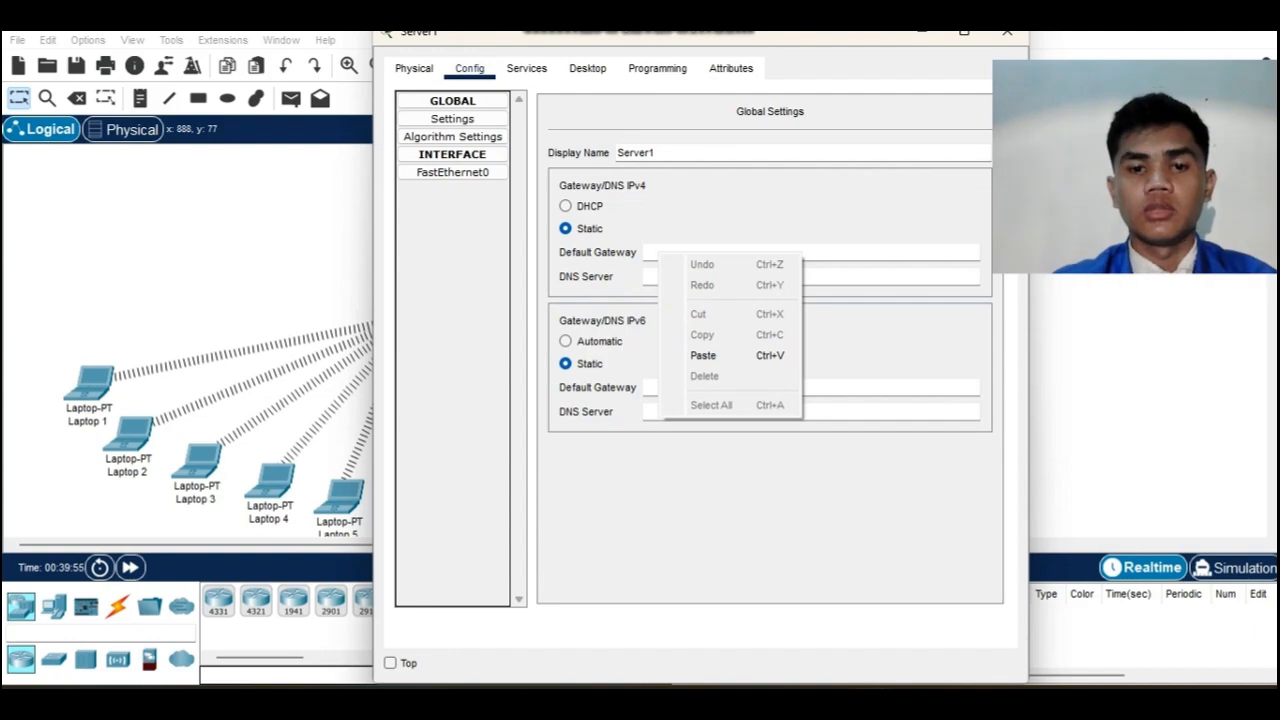
{"action": "key", "text": "Escape"}
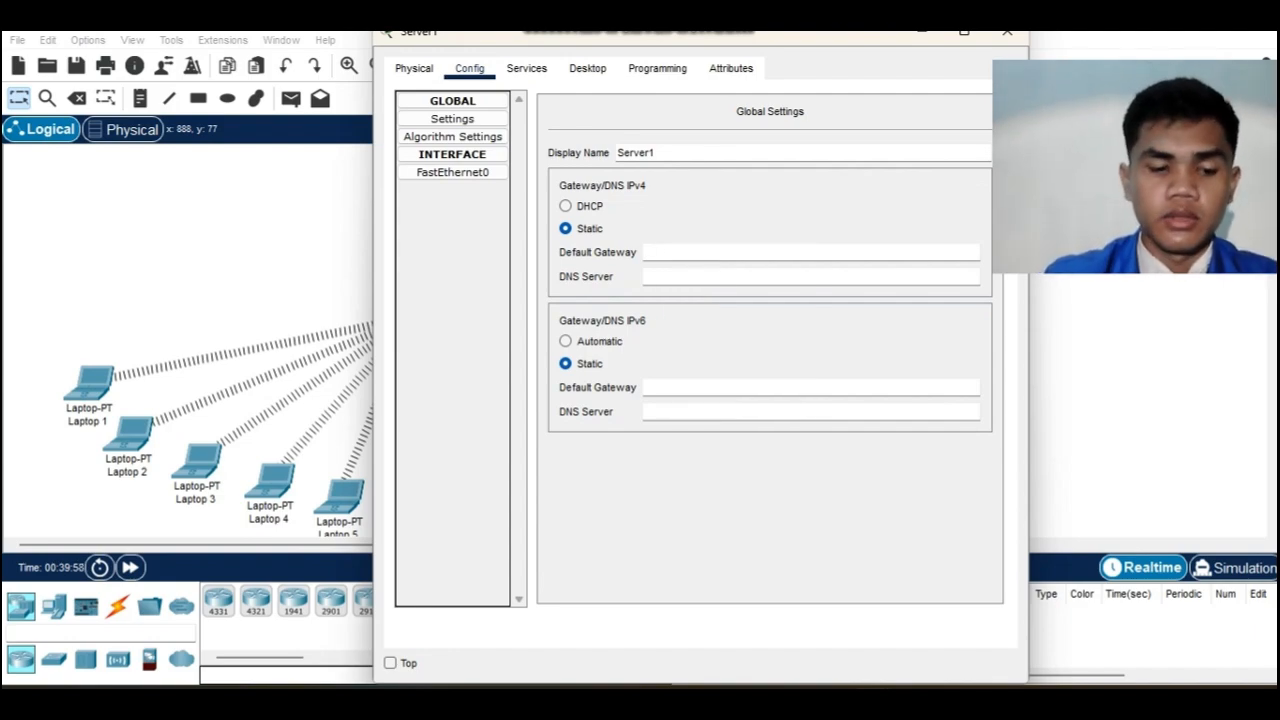
{"action": "type", "text": "192.16"}
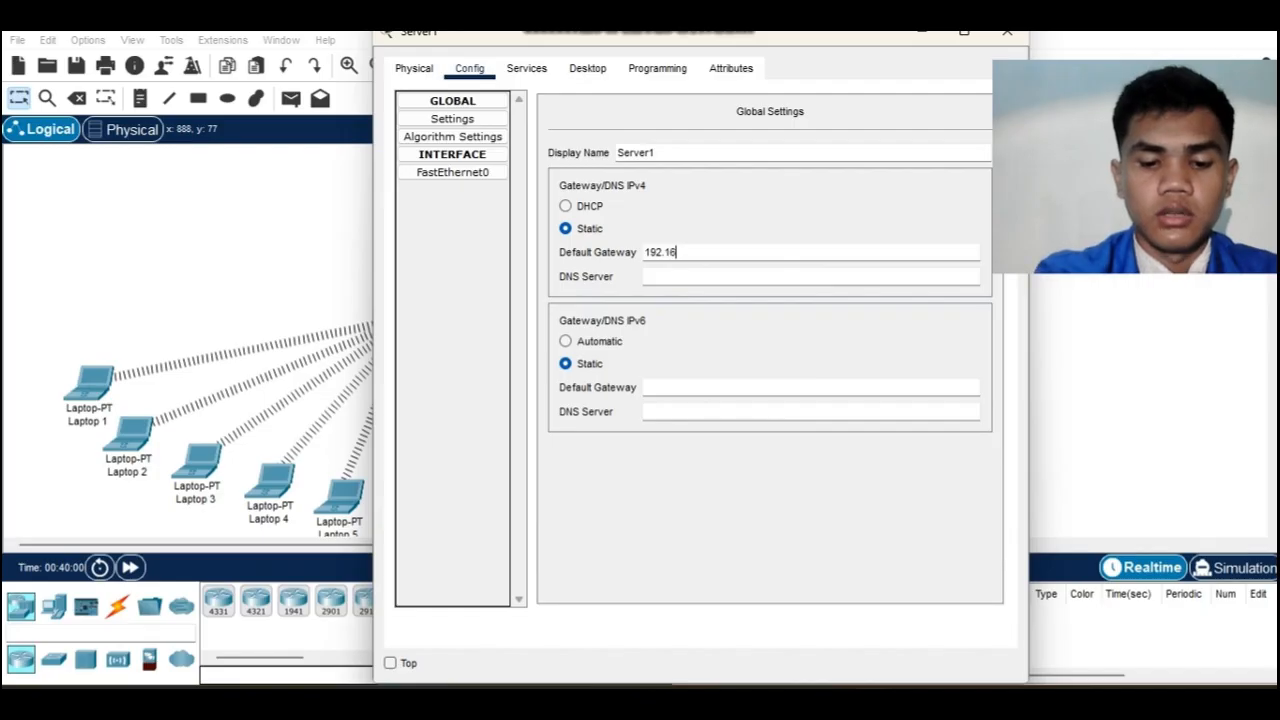
{"action": "type", "text": "8."}
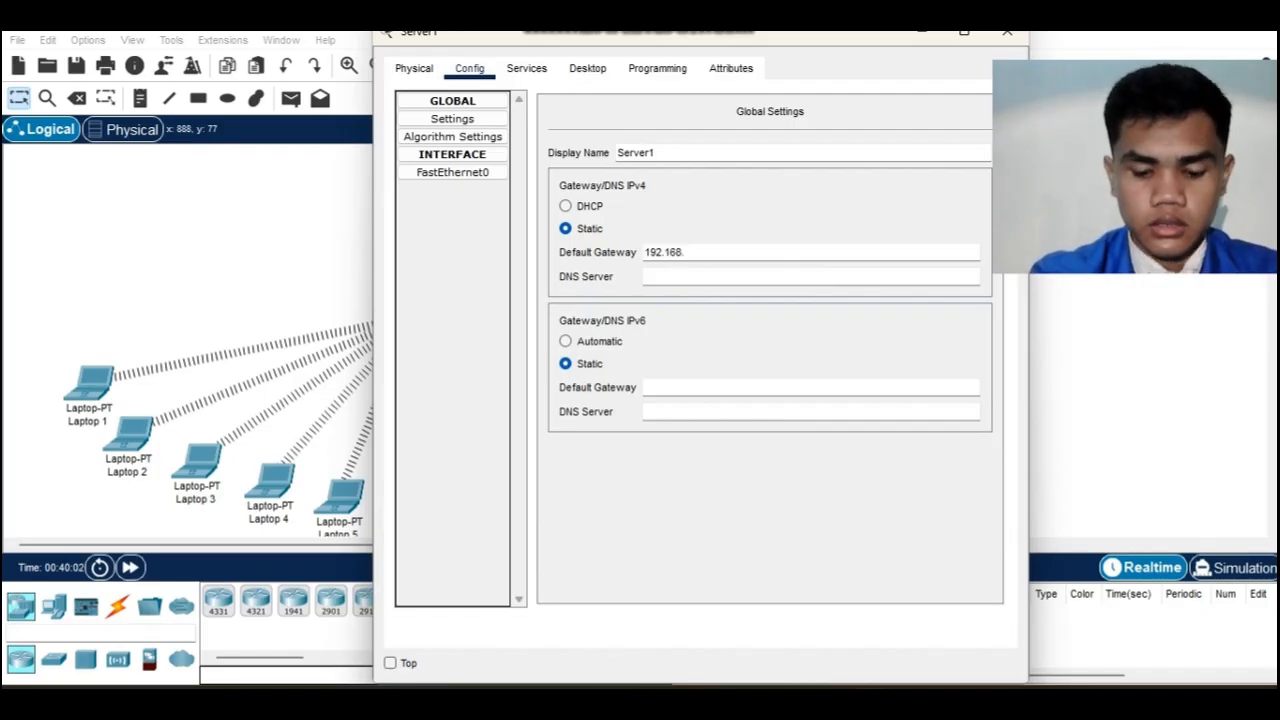
{"action": "type", "text": "200.1"}
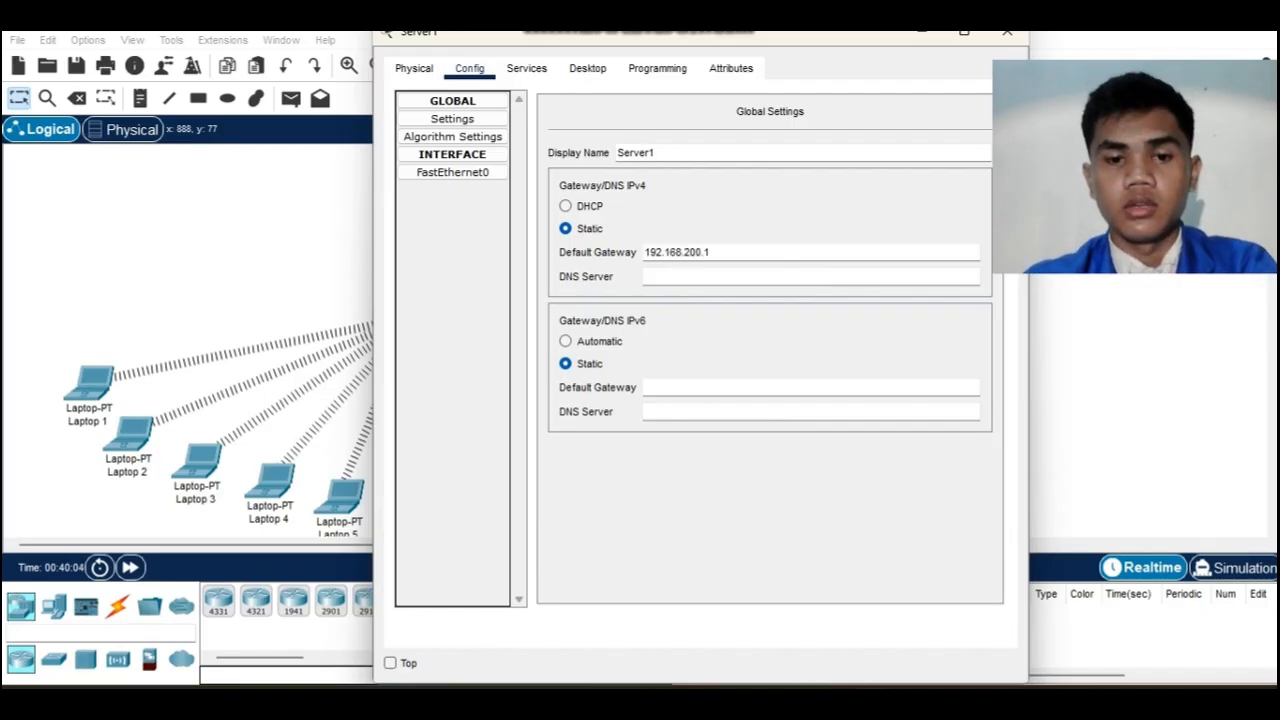
{"action": "left_click", "coordinate": [680, 276]}
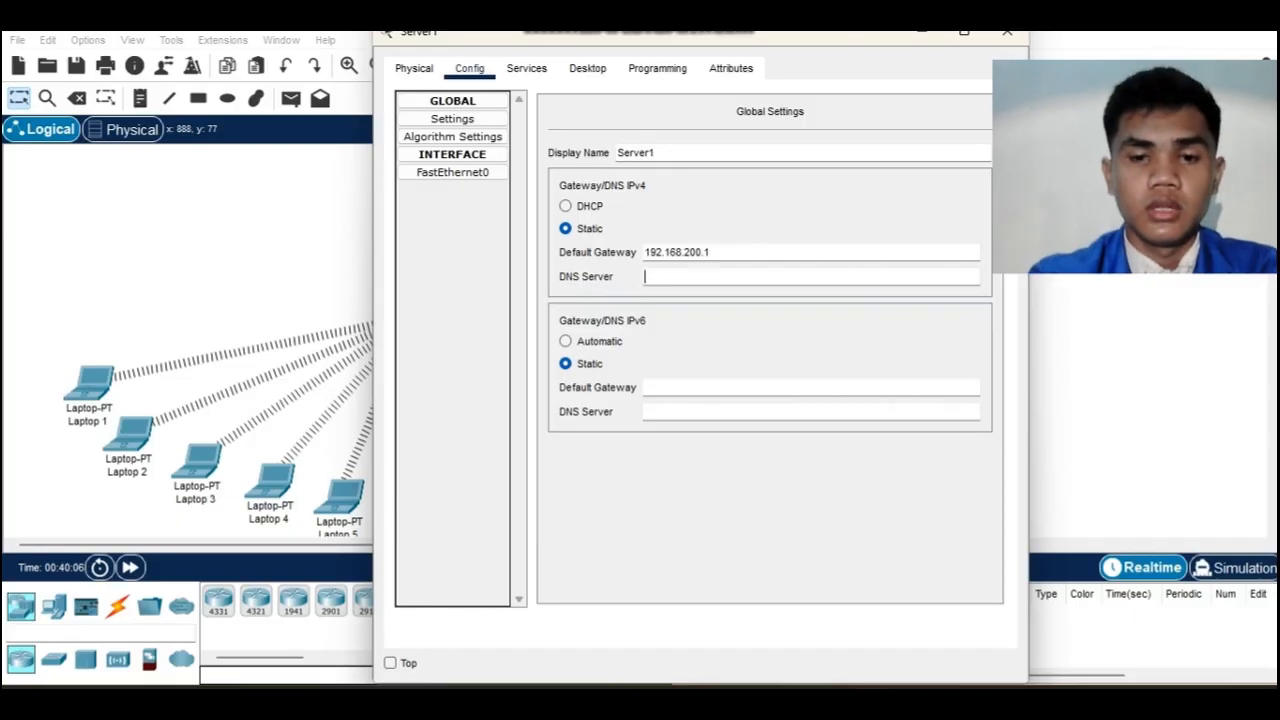
{"action": "type", "text": "192.168"}
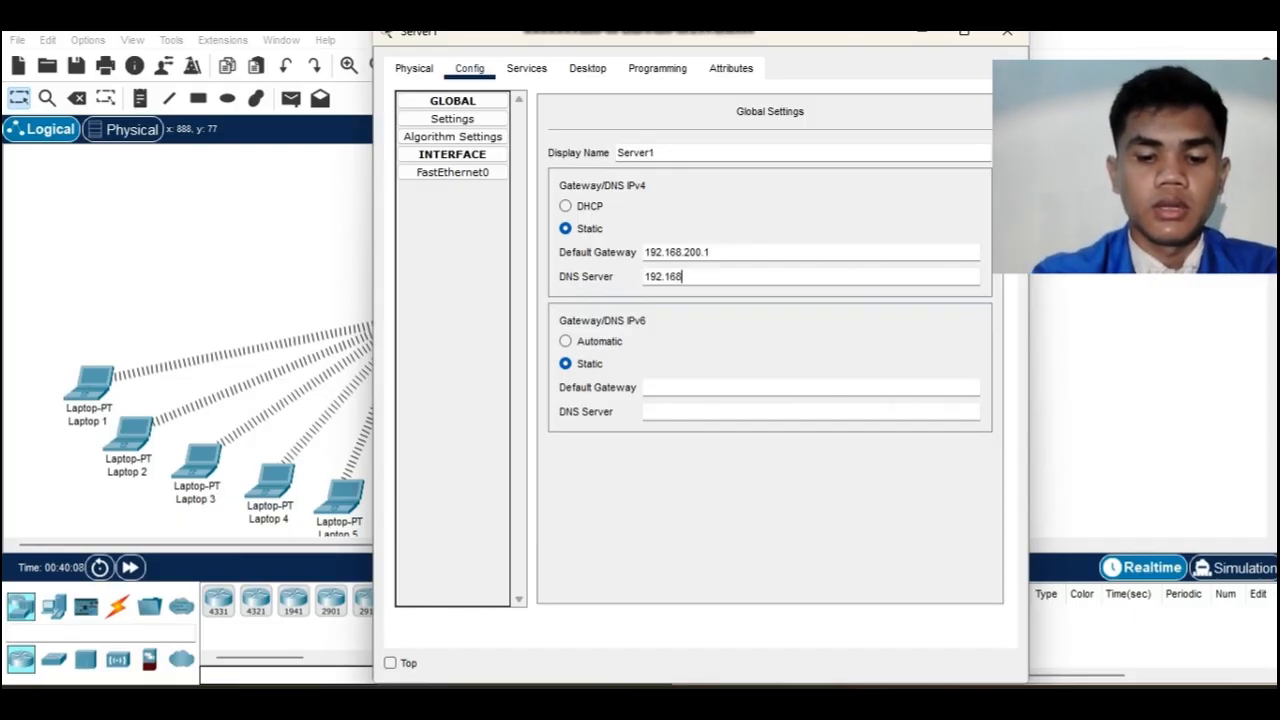
{"action": "type", "text": ".200.2"}
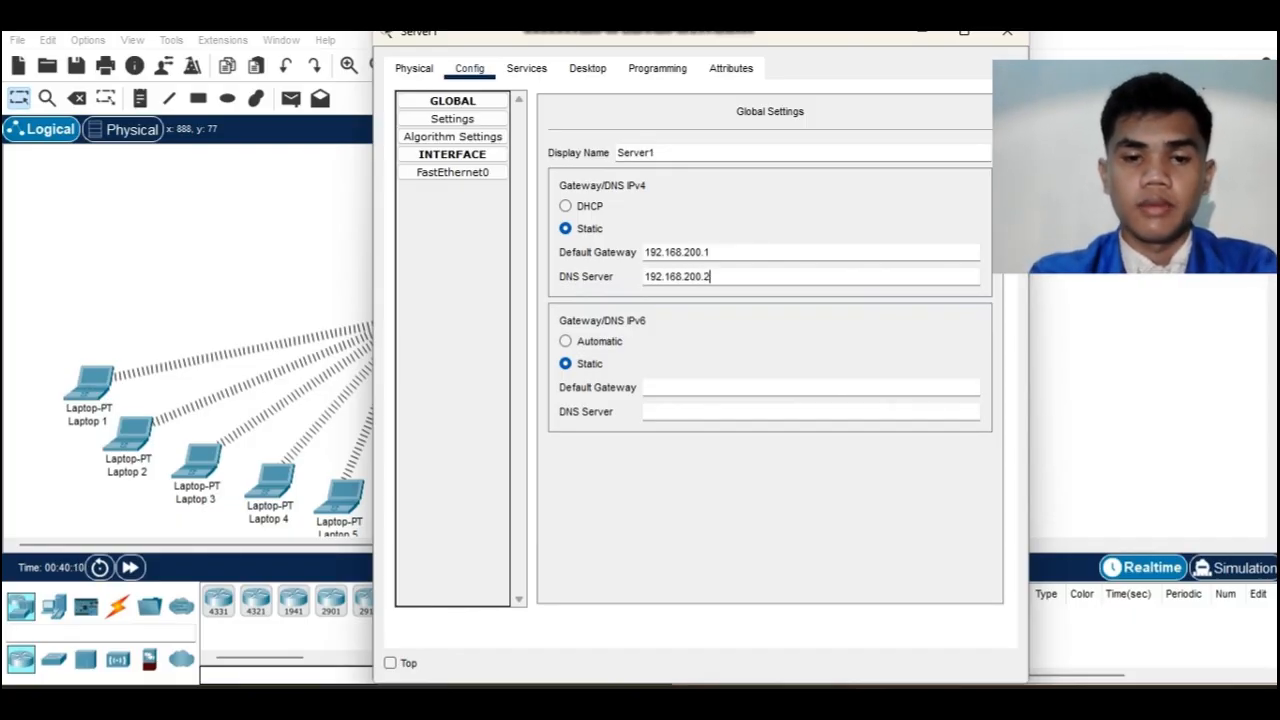
Give Server1's FastEthernet0 interface the static IPv4 address 192.168.200.2 with subnet mask 255.255.255.0, and close its device window.
{"action": "left_click", "coordinate": [453, 172]}
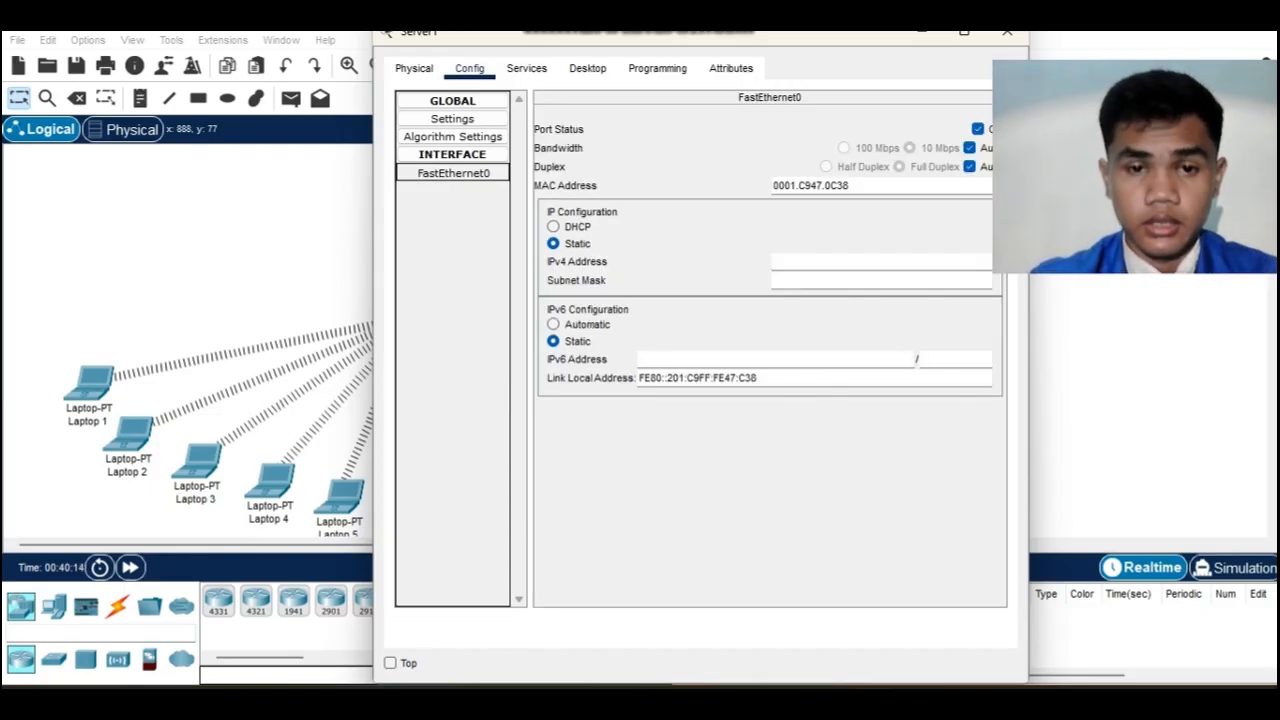
{"action": "left_click", "coordinate": [840, 262]}
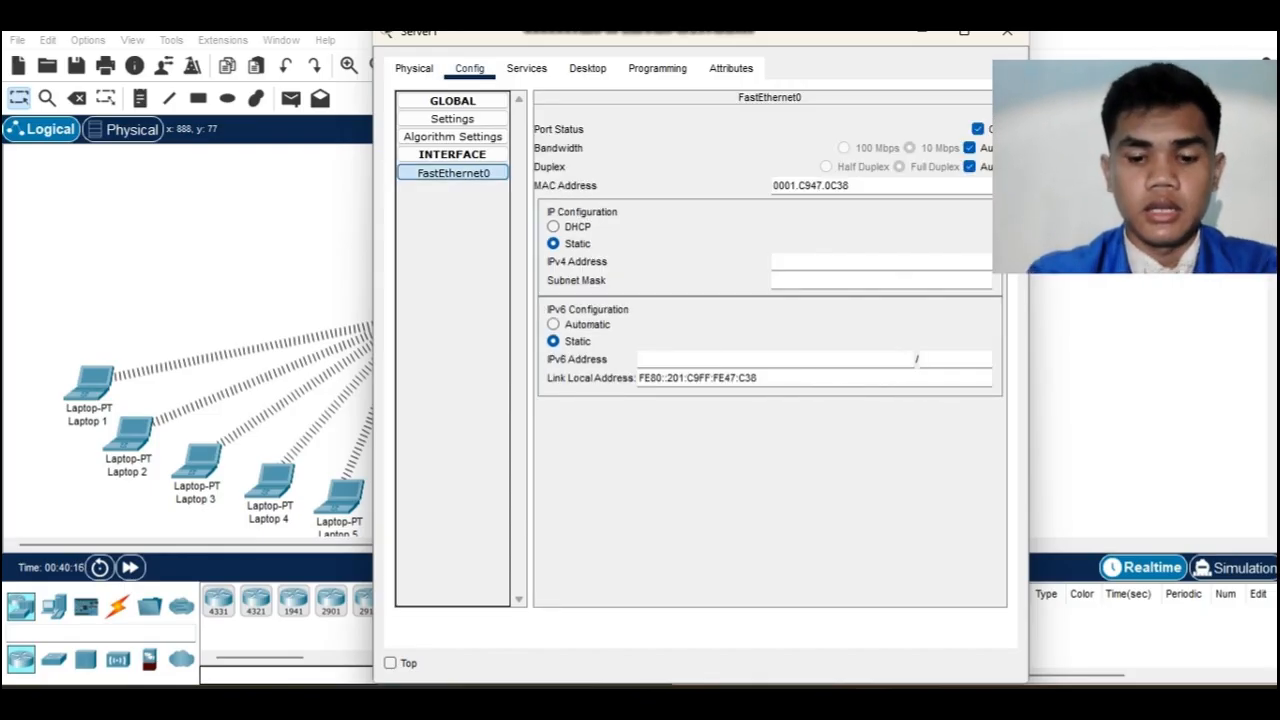
{"action": "type", "text": "192."}
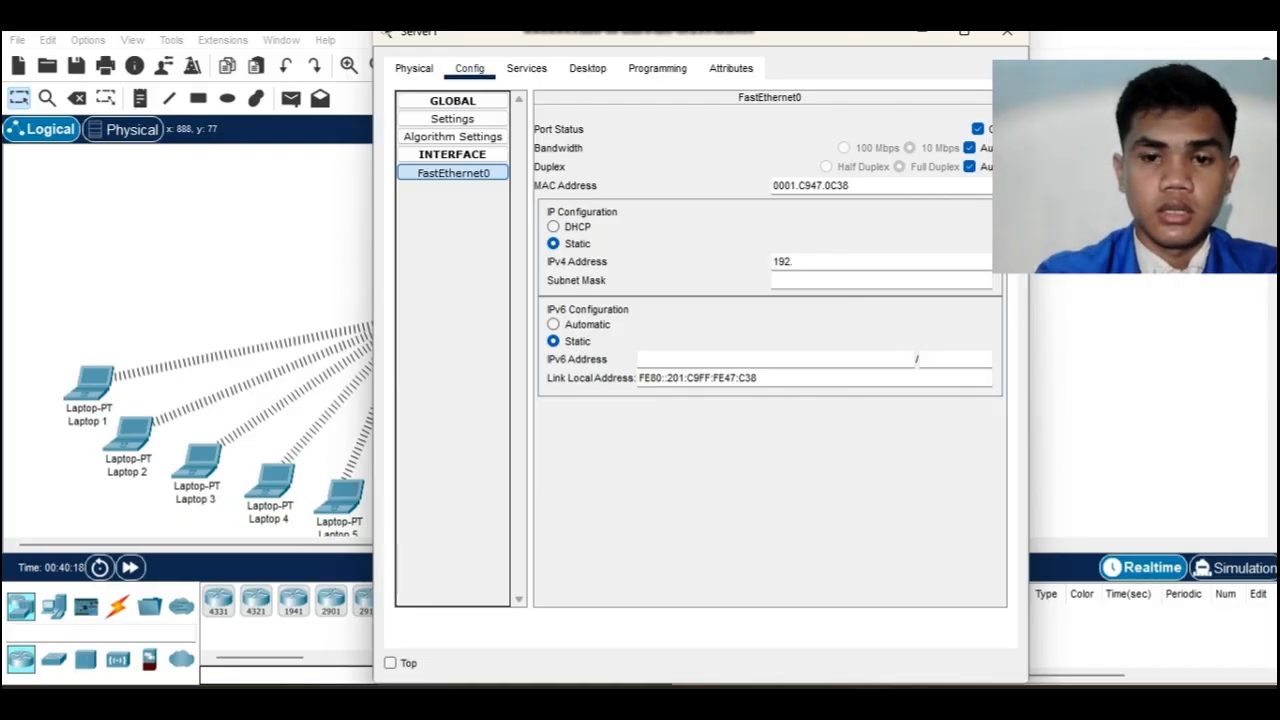
{"action": "type", "text": "168."}
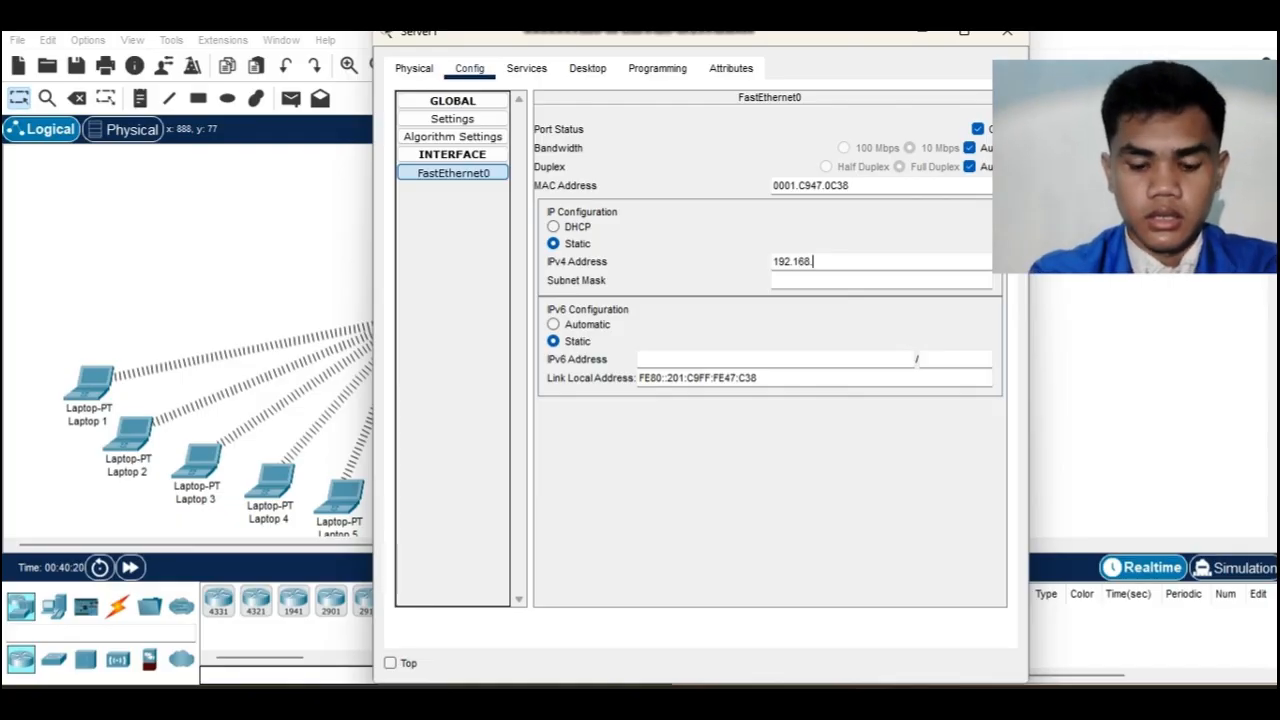
{"action": "type", "text": "200.2"}
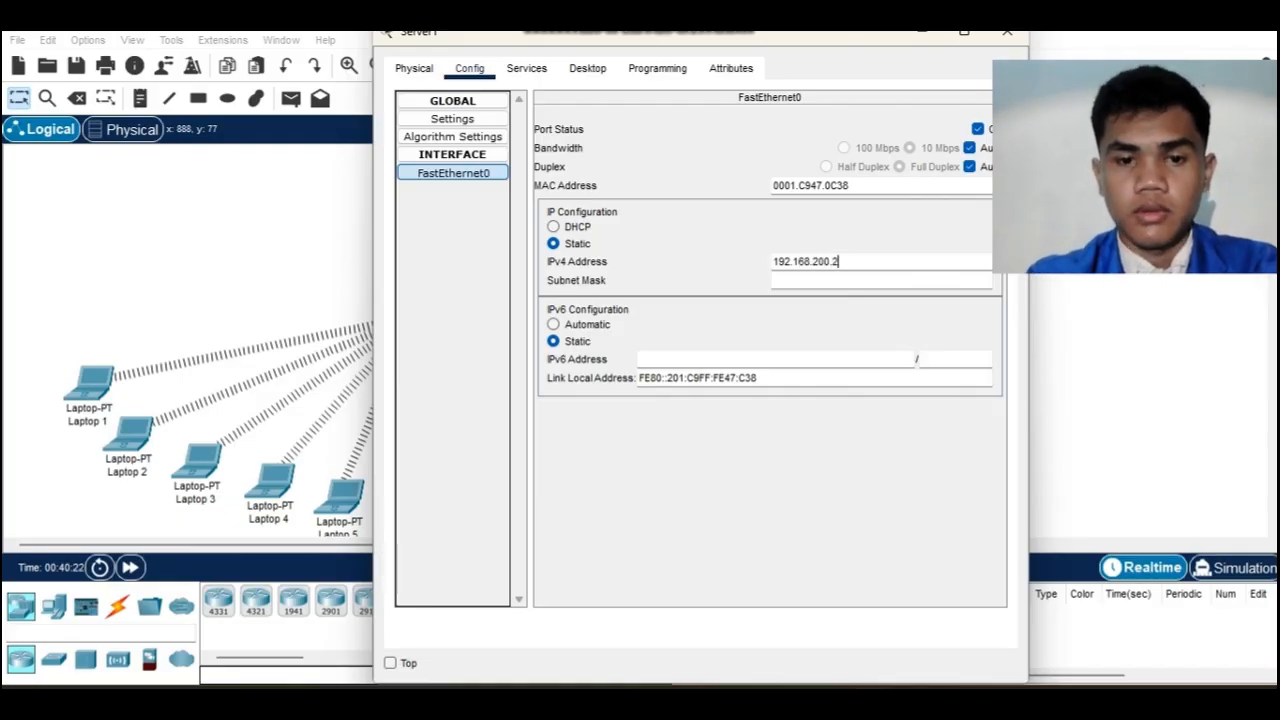
{"action": "left_click", "coordinate": [810, 281]}
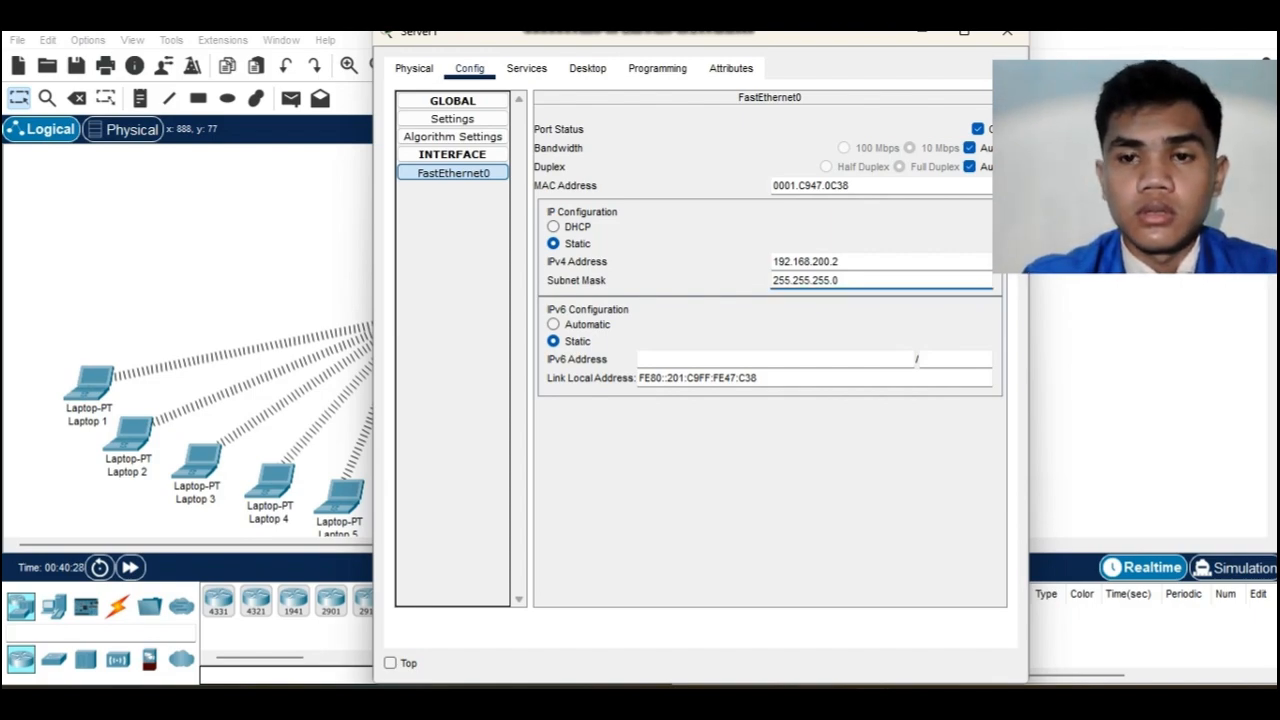
{"action": "left_click", "coordinate": [1007, 34]}
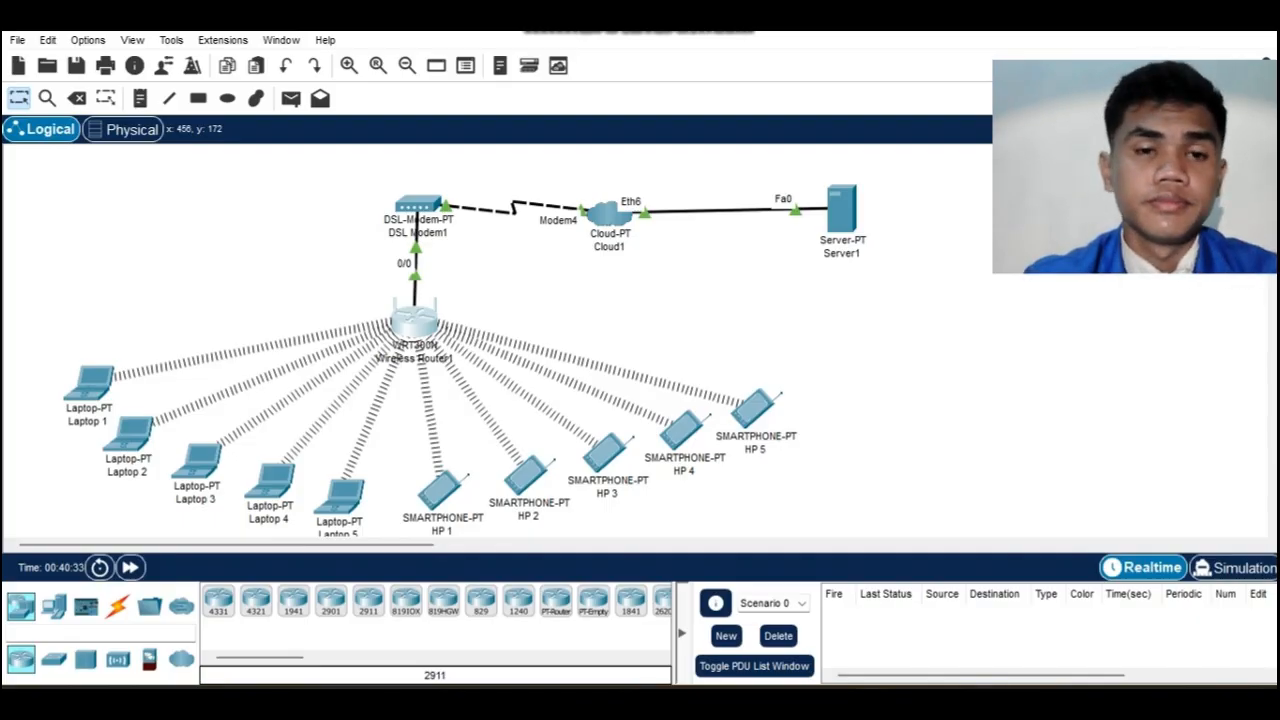
Give Wireless Router1's Internet interface the static IPv4 address 192.168.200.3 with subnet mask 255.255.255.0.
{"action": "left_click", "coordinate": [415, 322]}
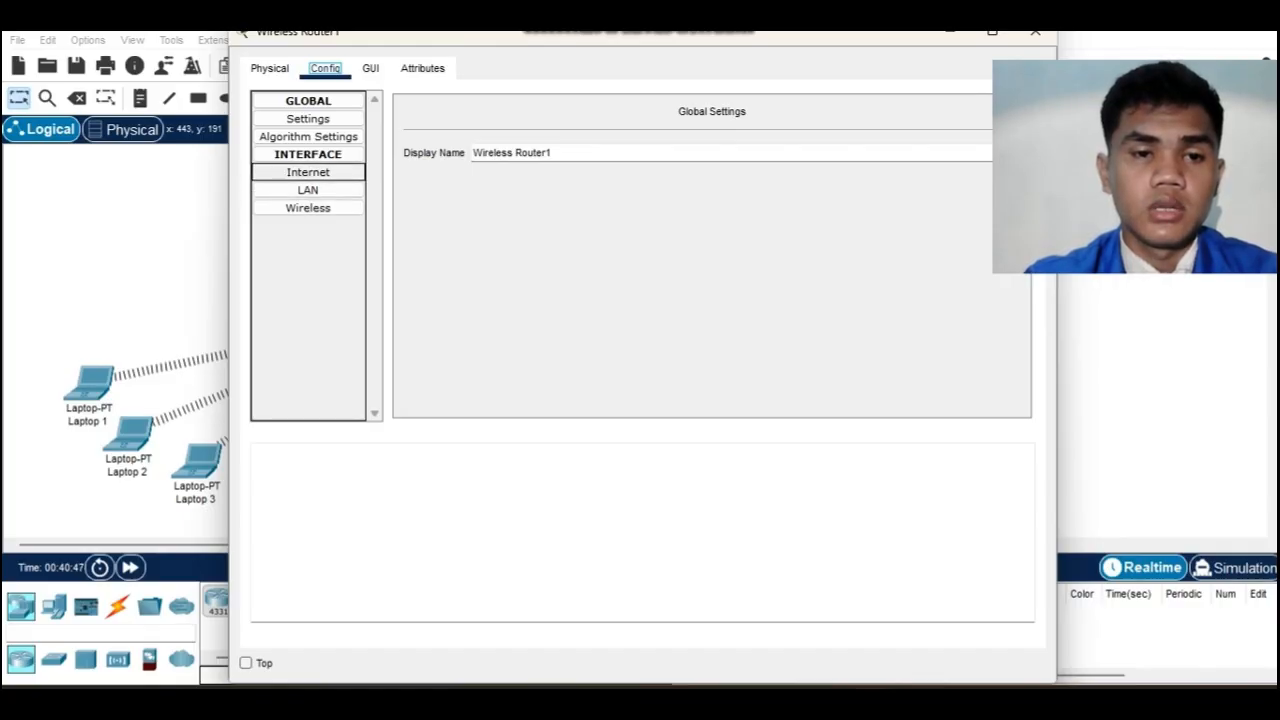
{"action": "left_click", "coordinate": [308, 173]}
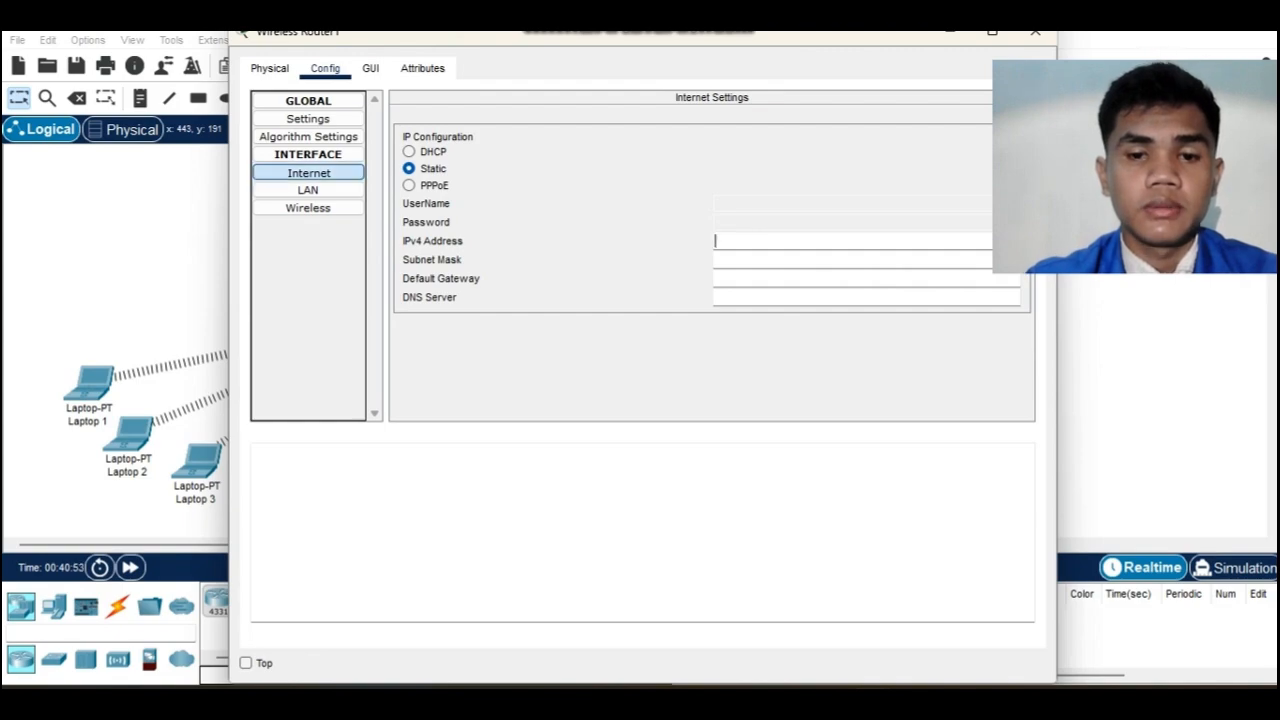
{"action": "type", "text": "192"}
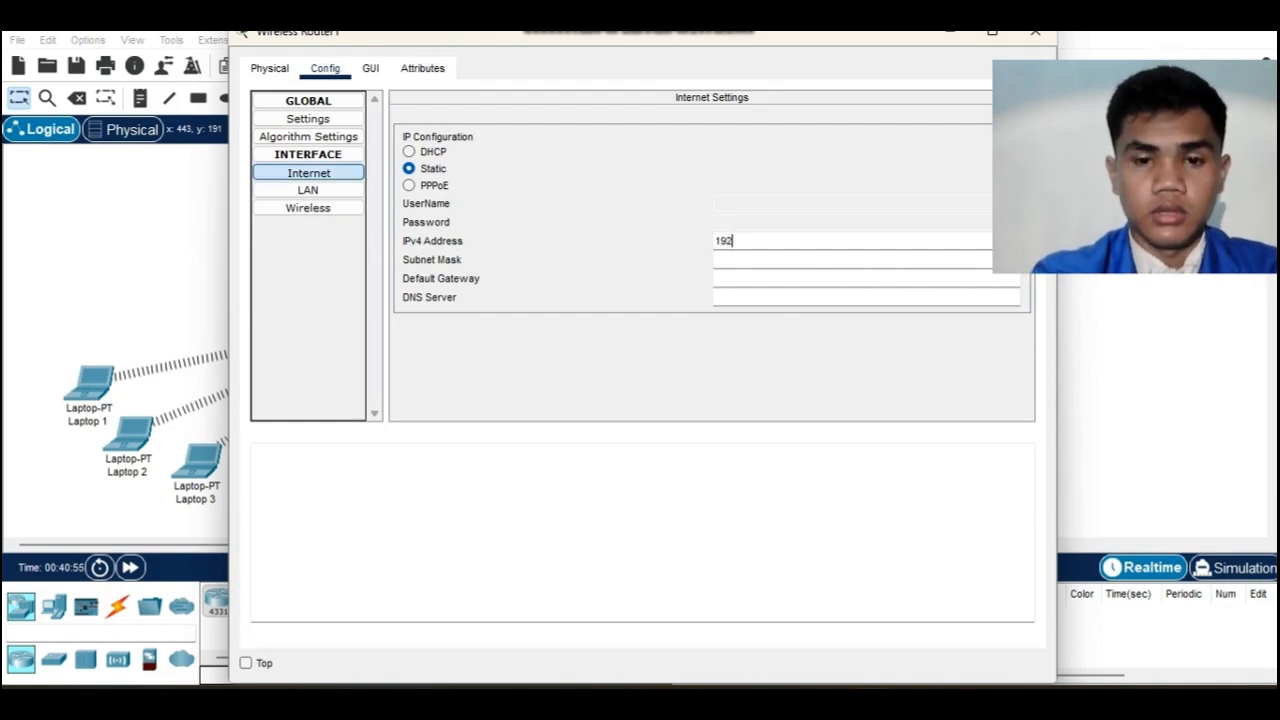
{"action": "type", "text": ".168."}
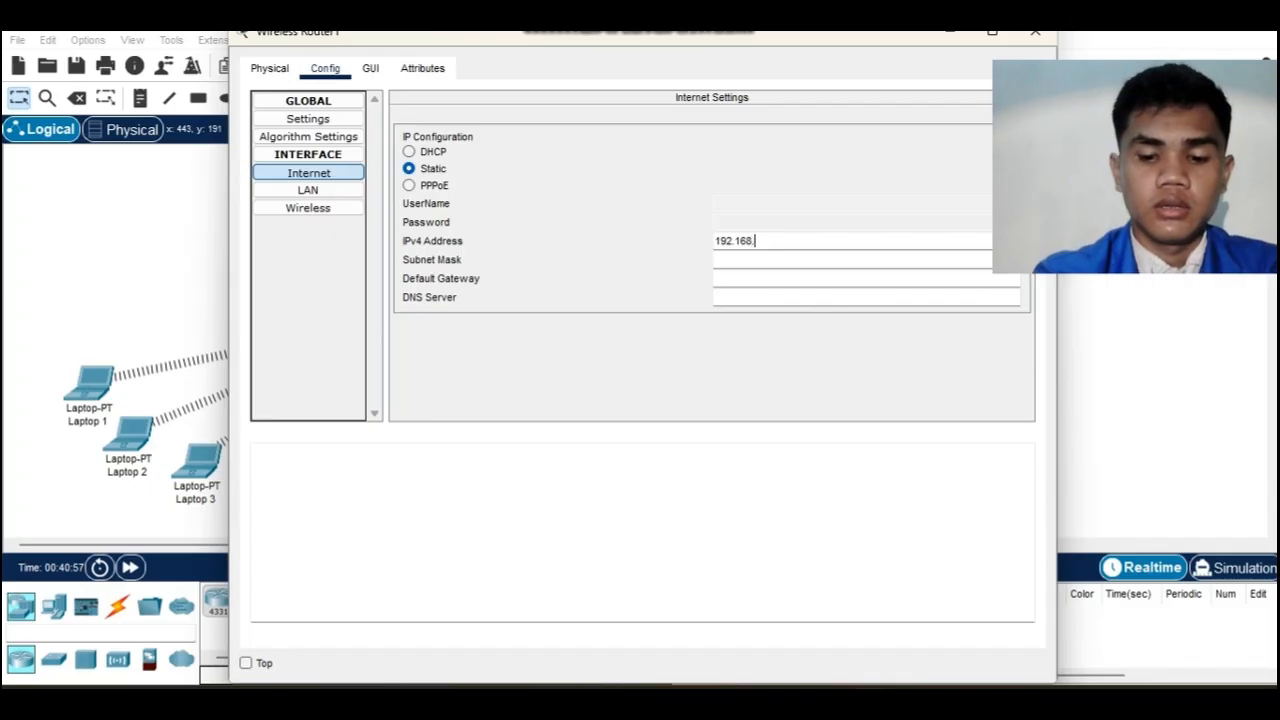
{"action": "type", "text": "200.3"}
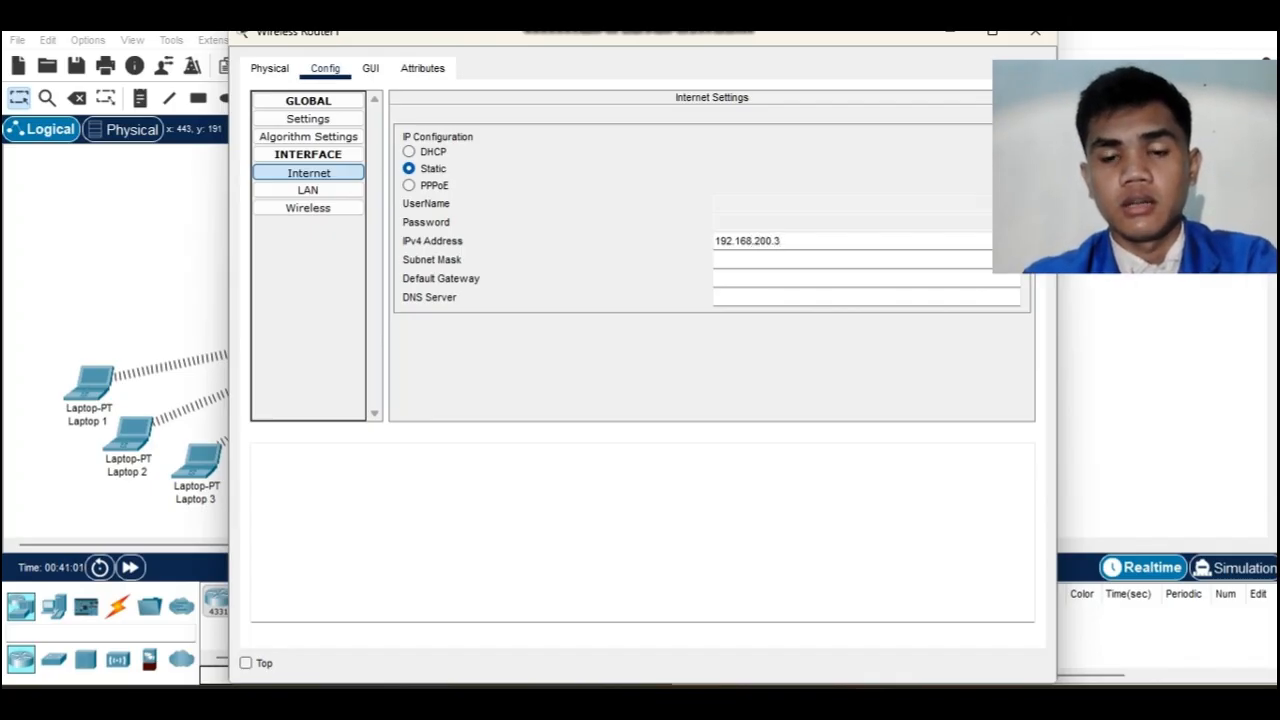
{"action": "key", "text": "Return"}
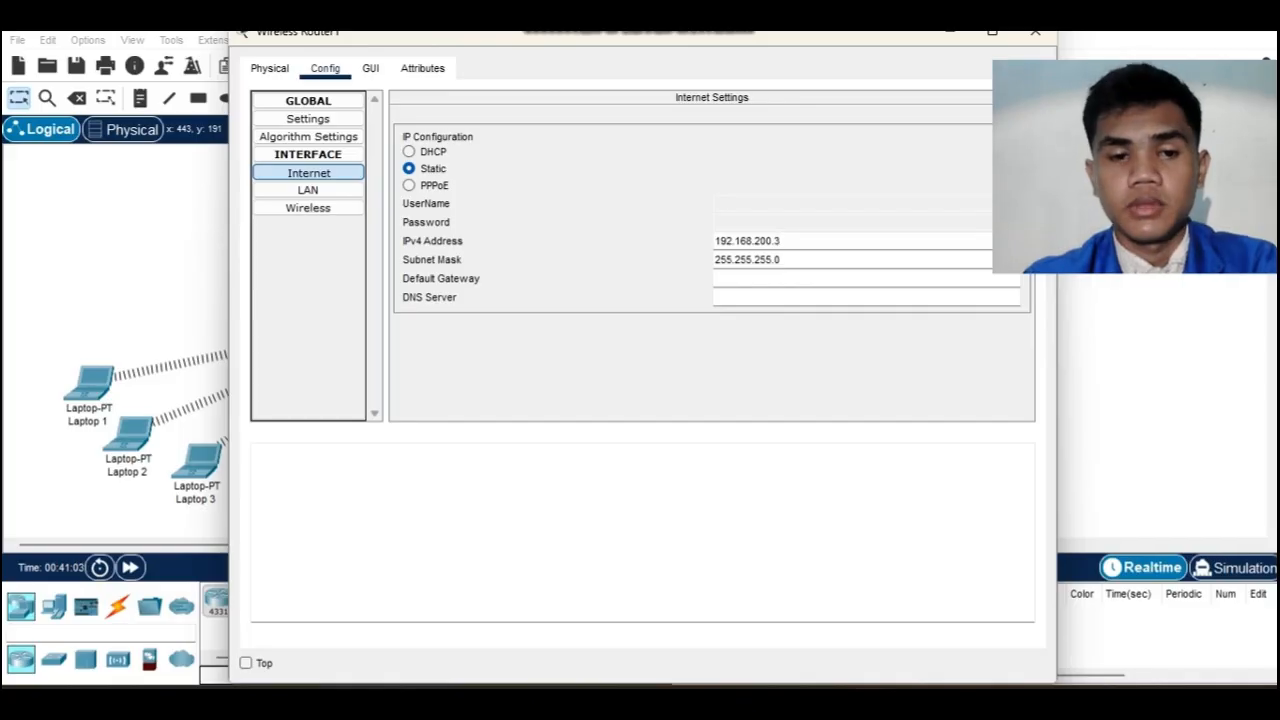
Set the router's Internet default gateway to 192.168.200.1 and its DNS server to 192.168.200.2.
{"action": "left_click", "coordinate": [716, 278]}
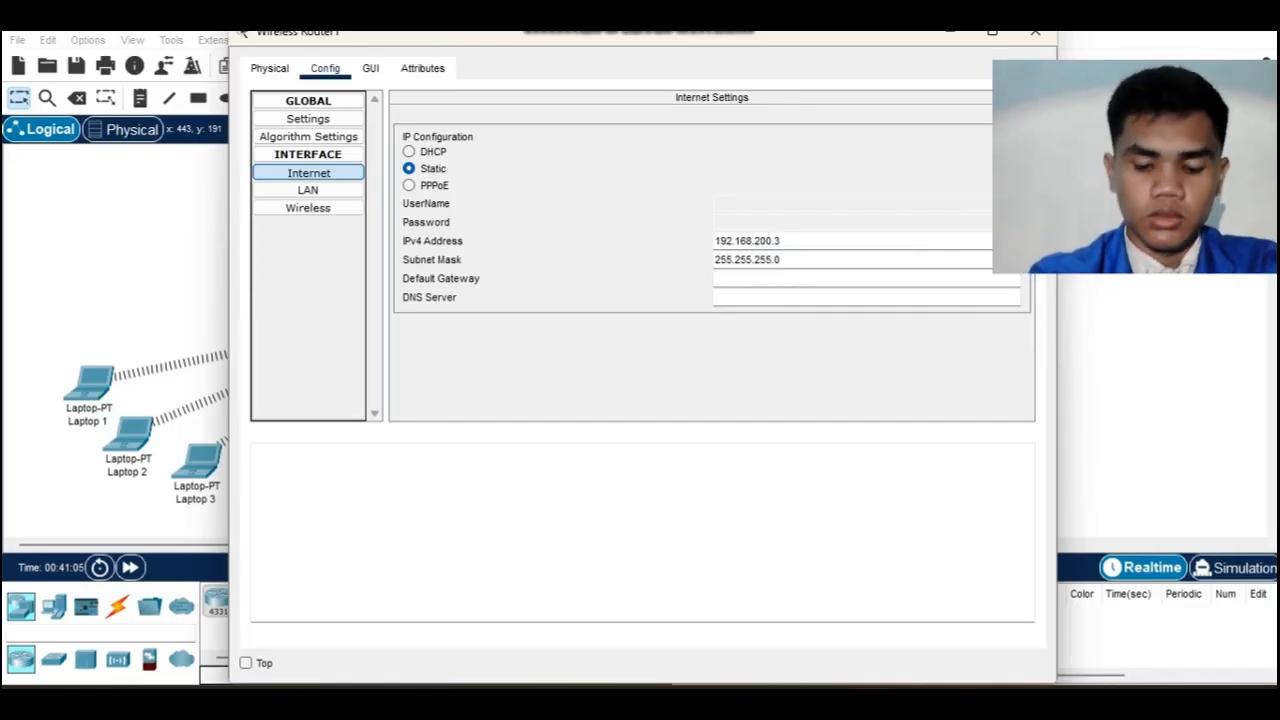
{"action": "type", "text": "192"}
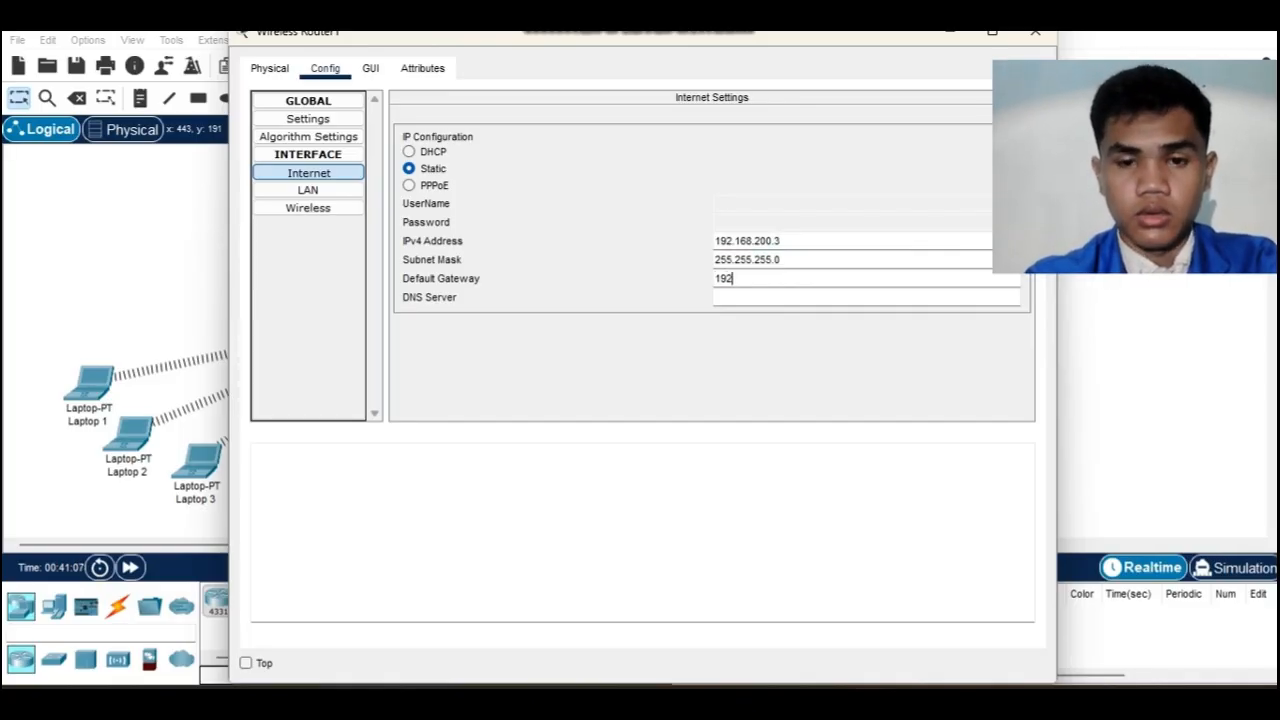
{"action": "type", "text": ".168."}
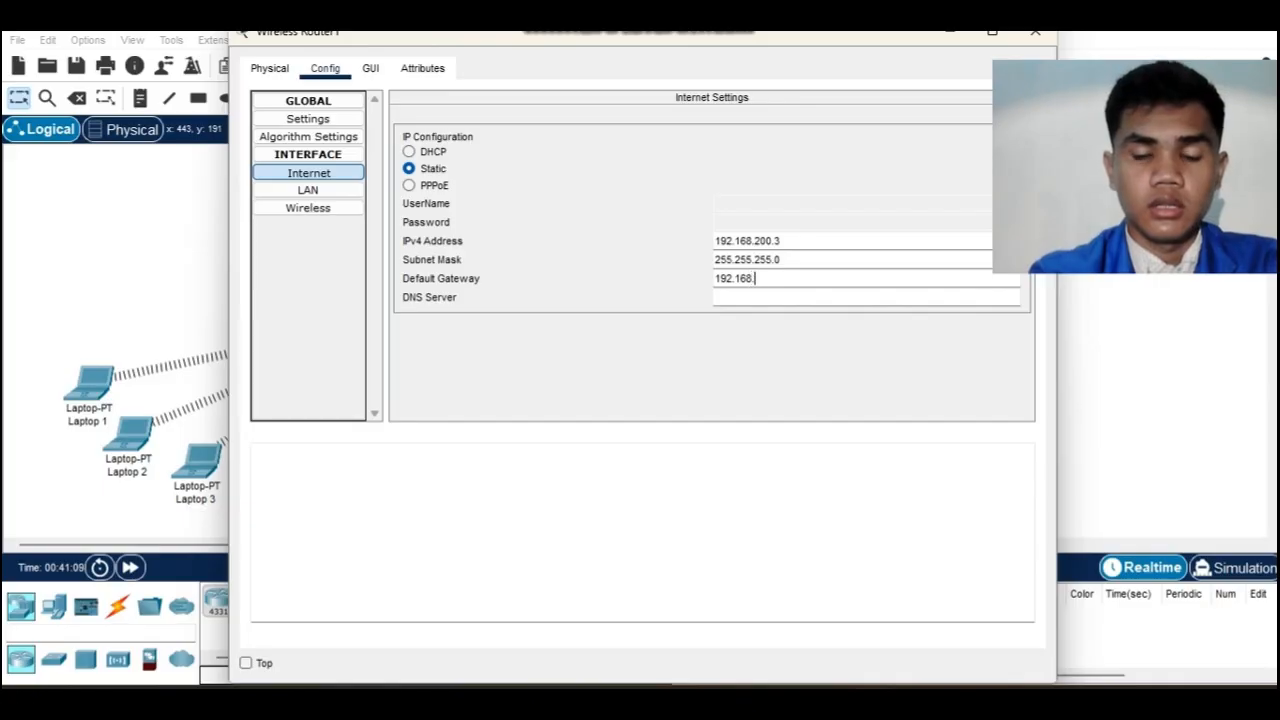
{"action": "type", "text": "200.1"}
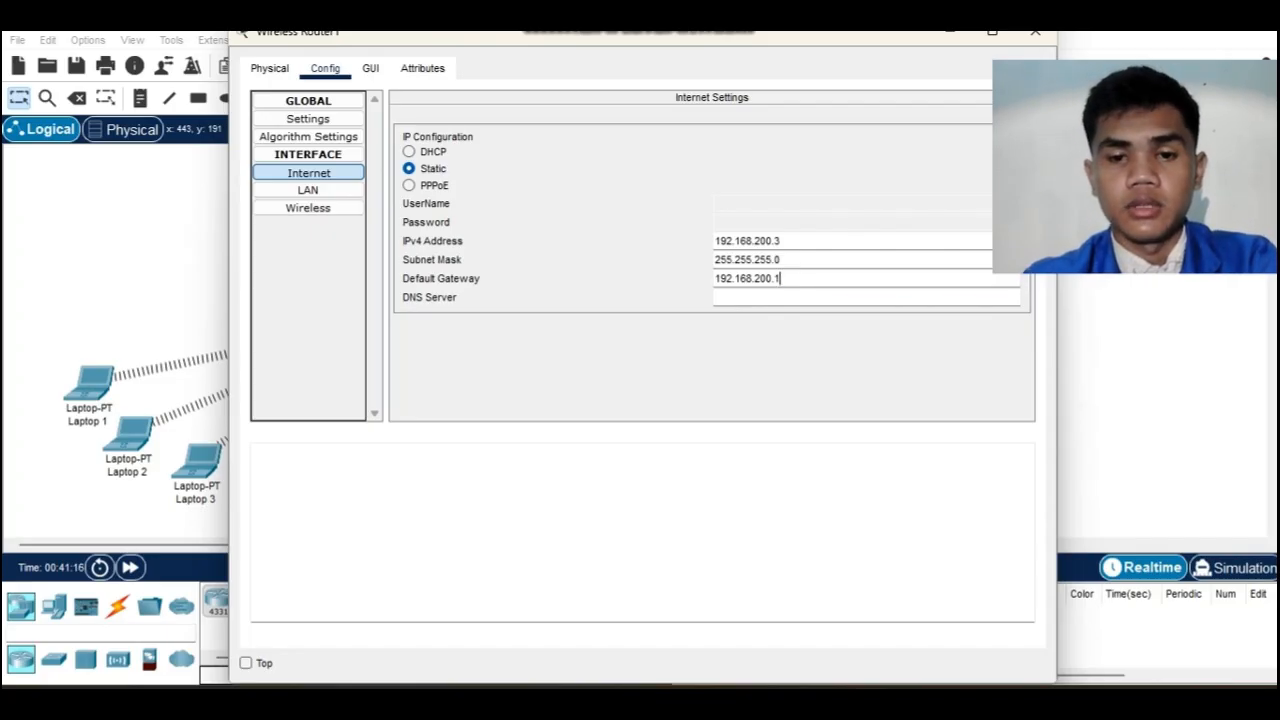
{"action": "key", "text": "shift+Home"}
{"action": "key", "text": "ctrl+c"}
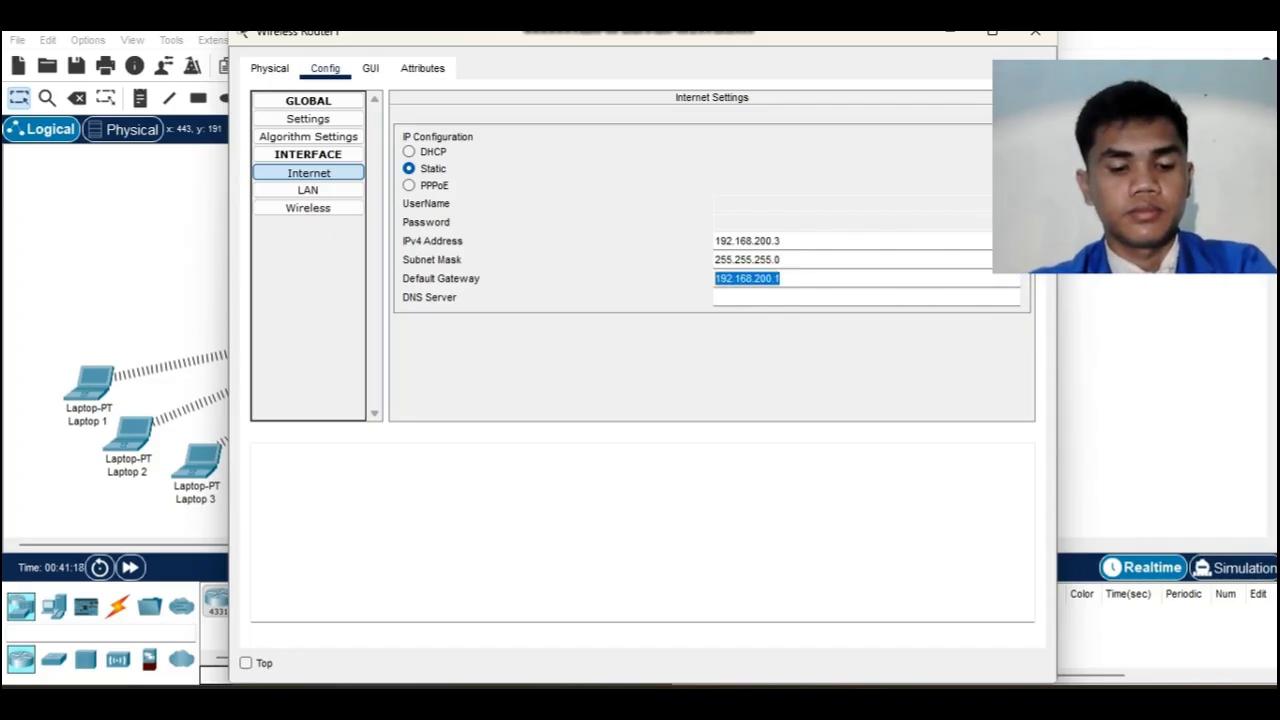
{"action": "left_click", "coordinate": [745, 297]}
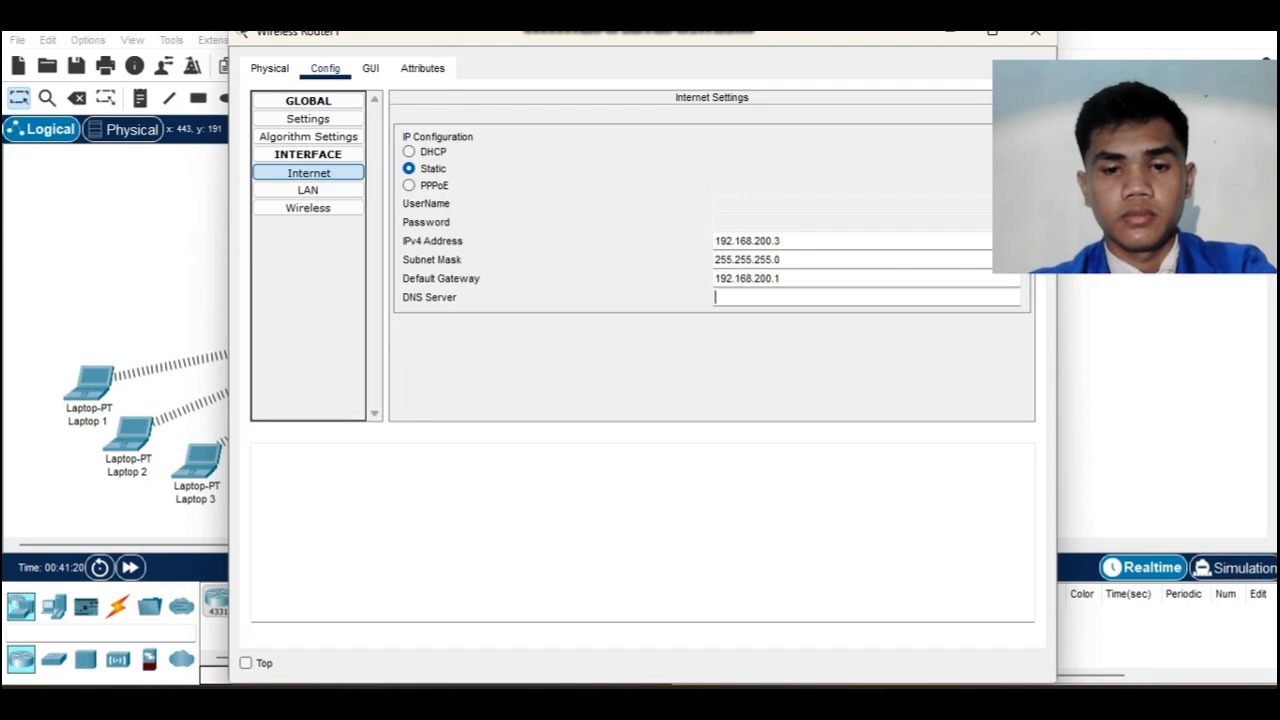
{"action": "key", "text": "ctrl+v"}
{"action": "key", "text": "BackSpace"}
{"action": "type", "text": "2"}
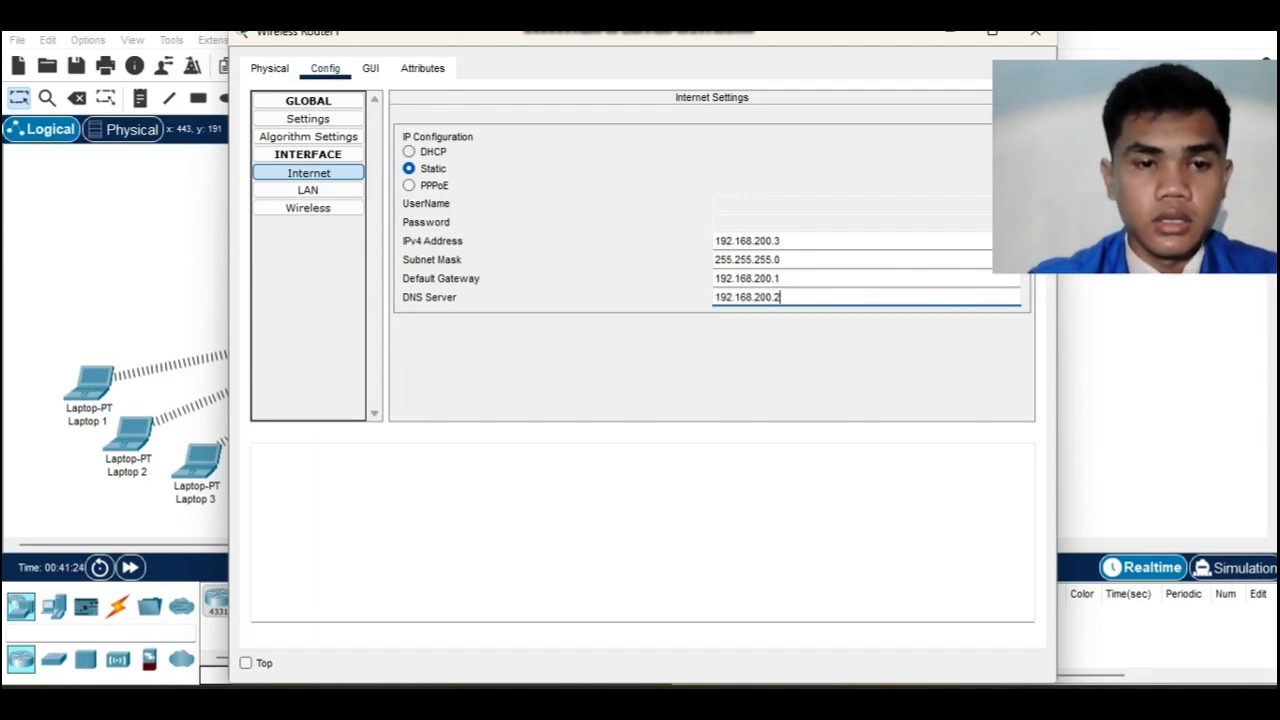
Give the router's LAN interface the IPv4 address 192.168.10.1 with subnet mask 255.255.255.0.
{"action": "left_click", "coordinate": [308, 190]}
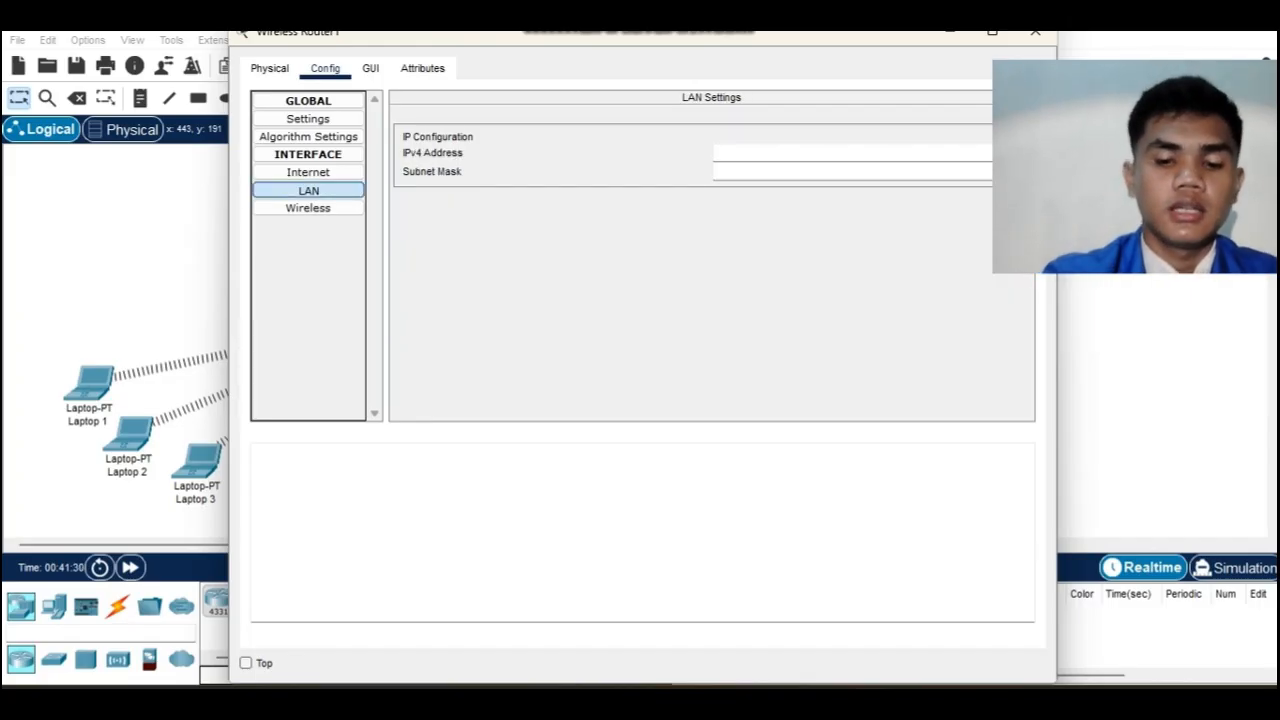
{"action": "type", "text": "1"}
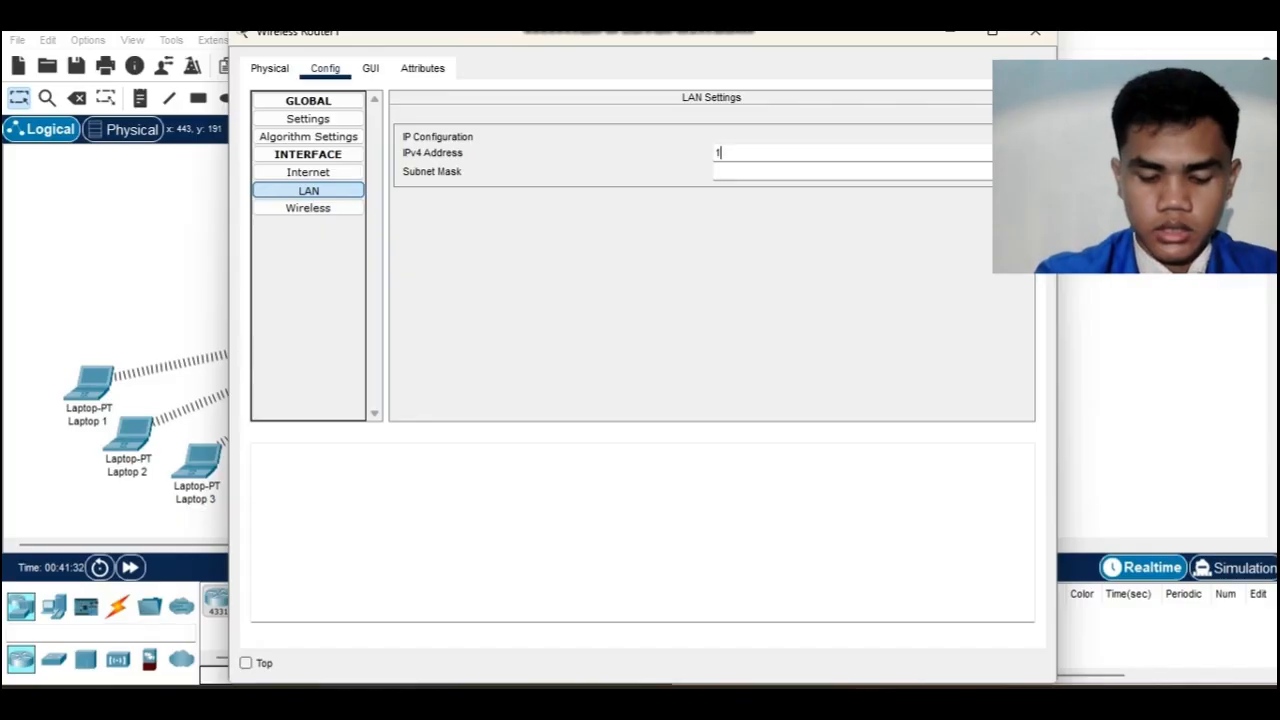
{"action": "type", "text": "92.168"}
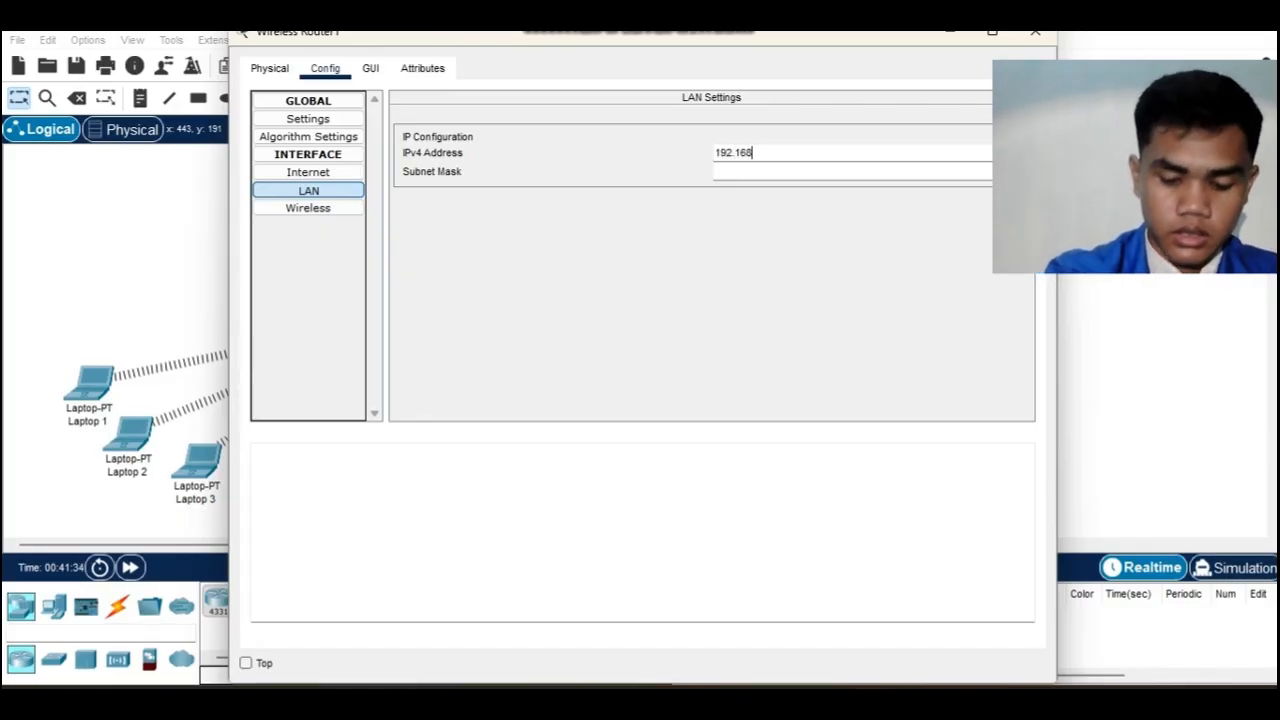
{"action": "type", "text": ".10.1"}
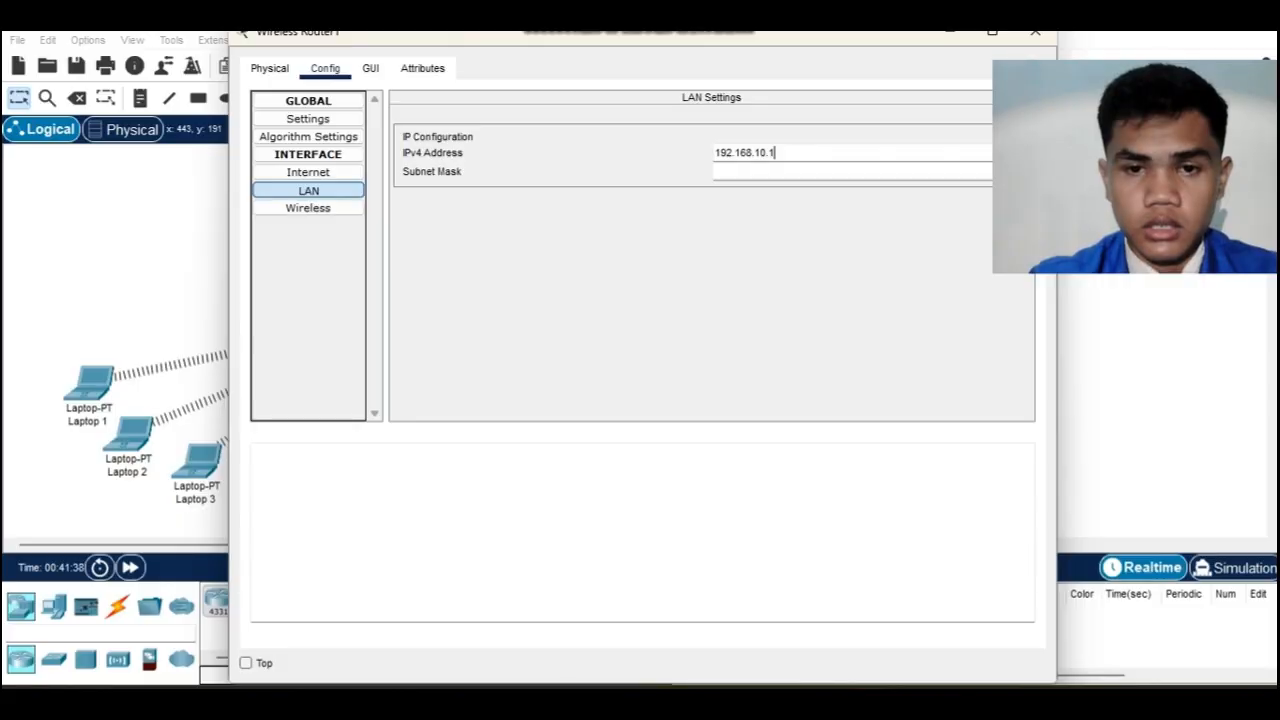
{"action": "key", "text": "Return"}
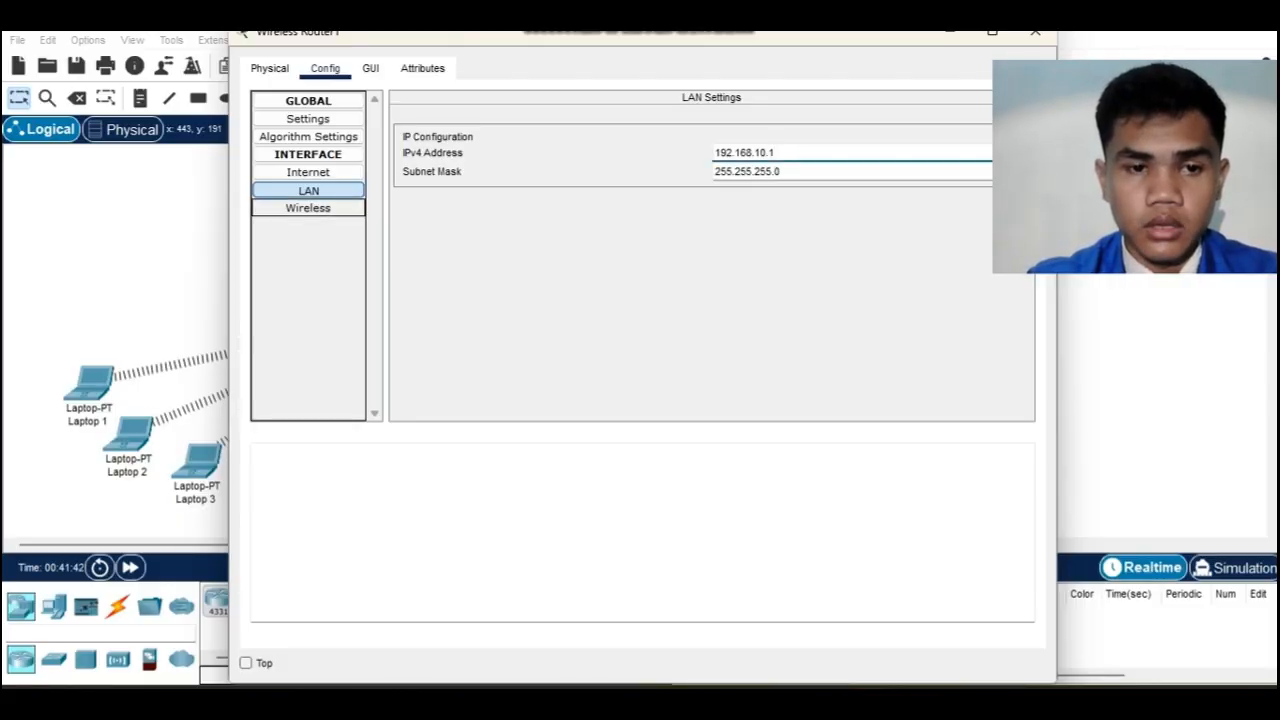
Change the SSID in the router's wireless settings to Kos_Nenek.
{"action": "left_click", "coordinate": [308, 208]}
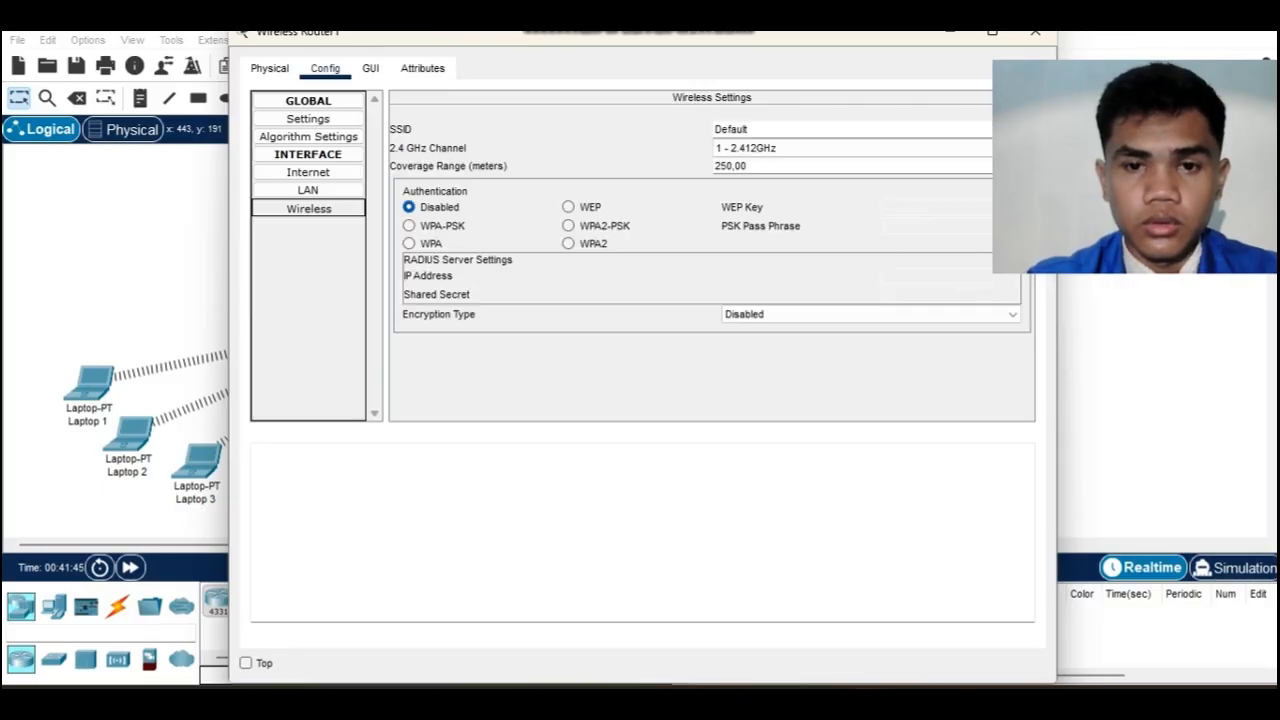
{"action": "left_click_drag", "start_coordinate": [751, 129], "coordinate": [713, 129]}
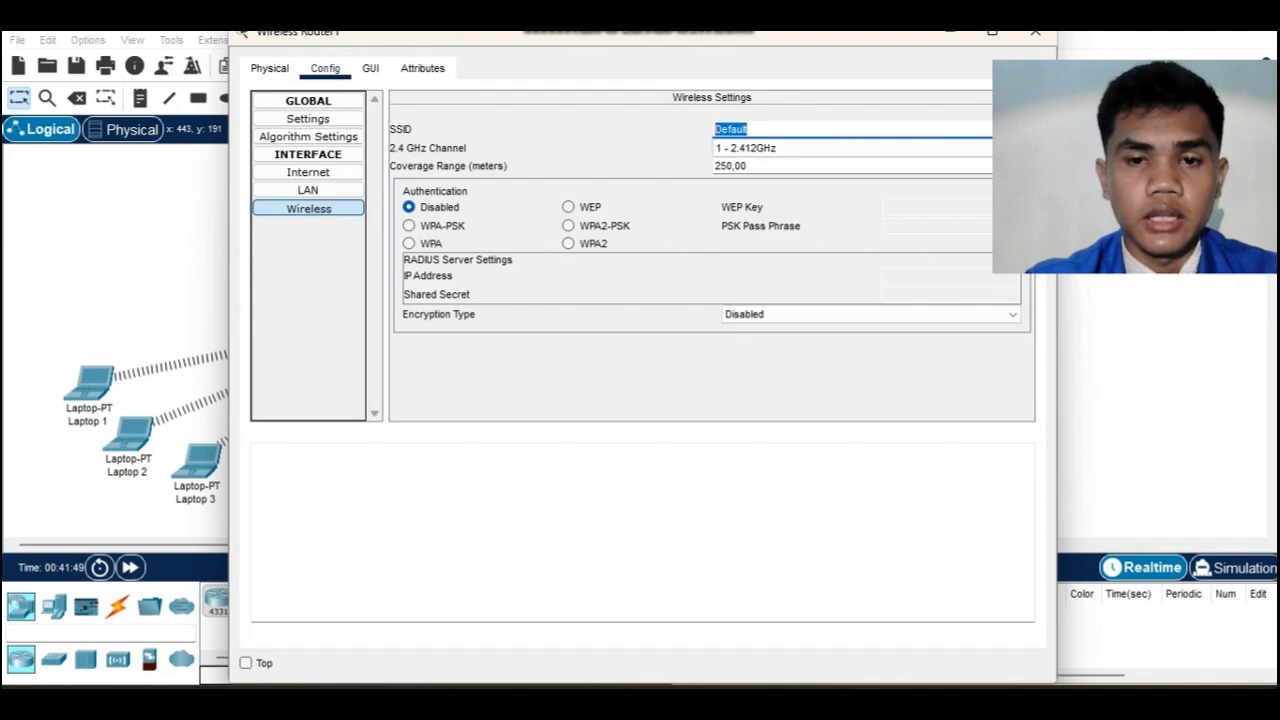
{"action": "type", "text": "KO"}
{"action": "key", "text": "BackSpace"}
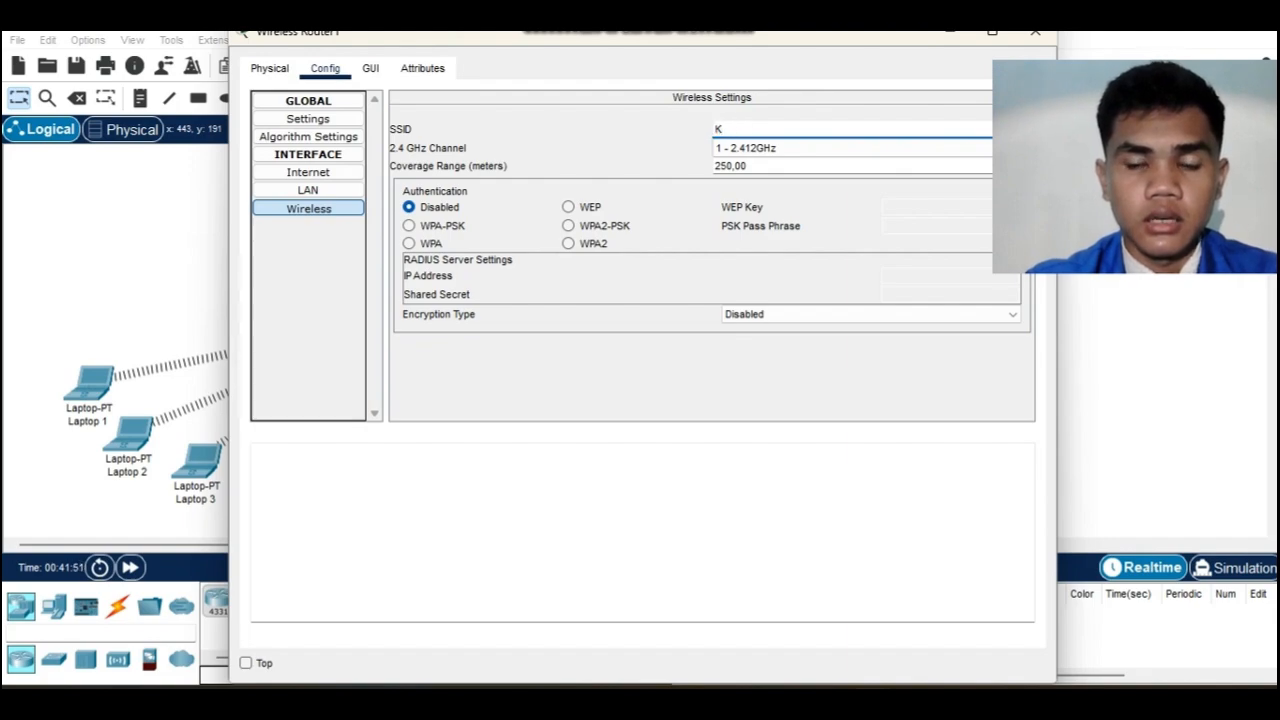
{"action": "type", "text": "os_"}
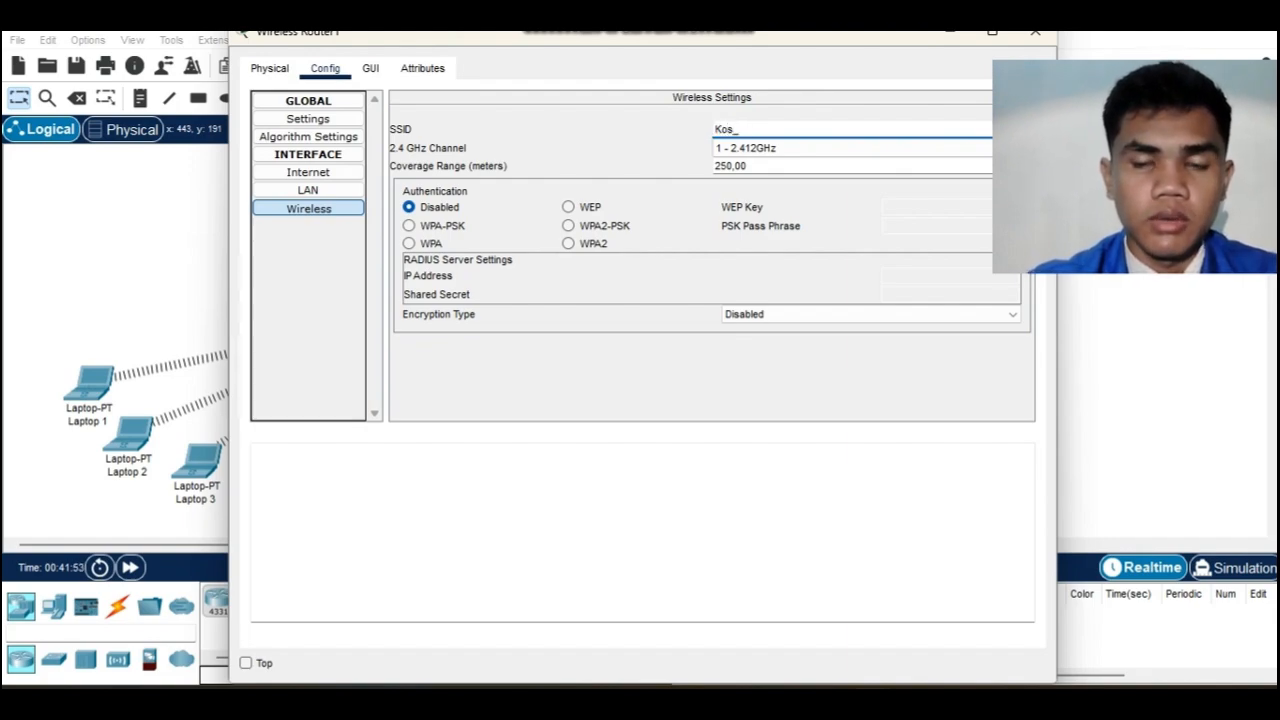
{"action": "type", "text": "Nene"}
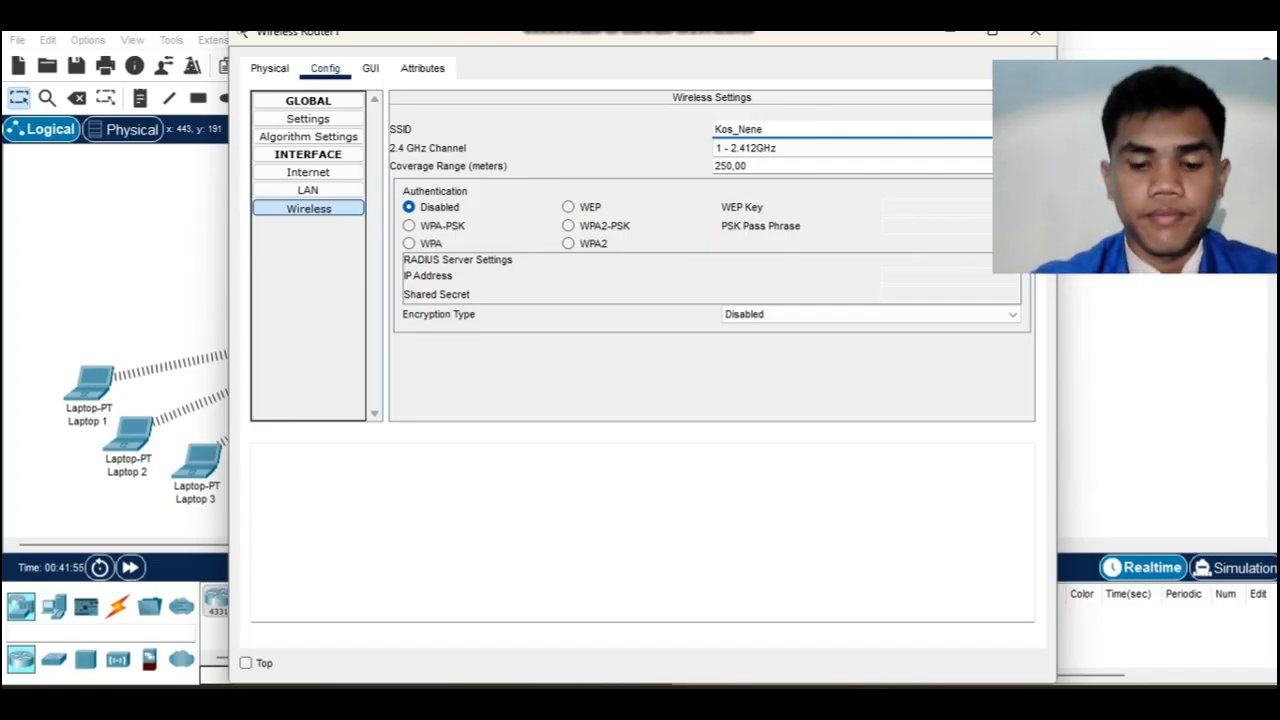
{"action": "type", "text": "k"}
Secure the router's wireless network with WPA2-PSK authentication, enter the PSK pass phrase, and close the device window.
{"action": "left_click", "coordinate": [568, 226]}
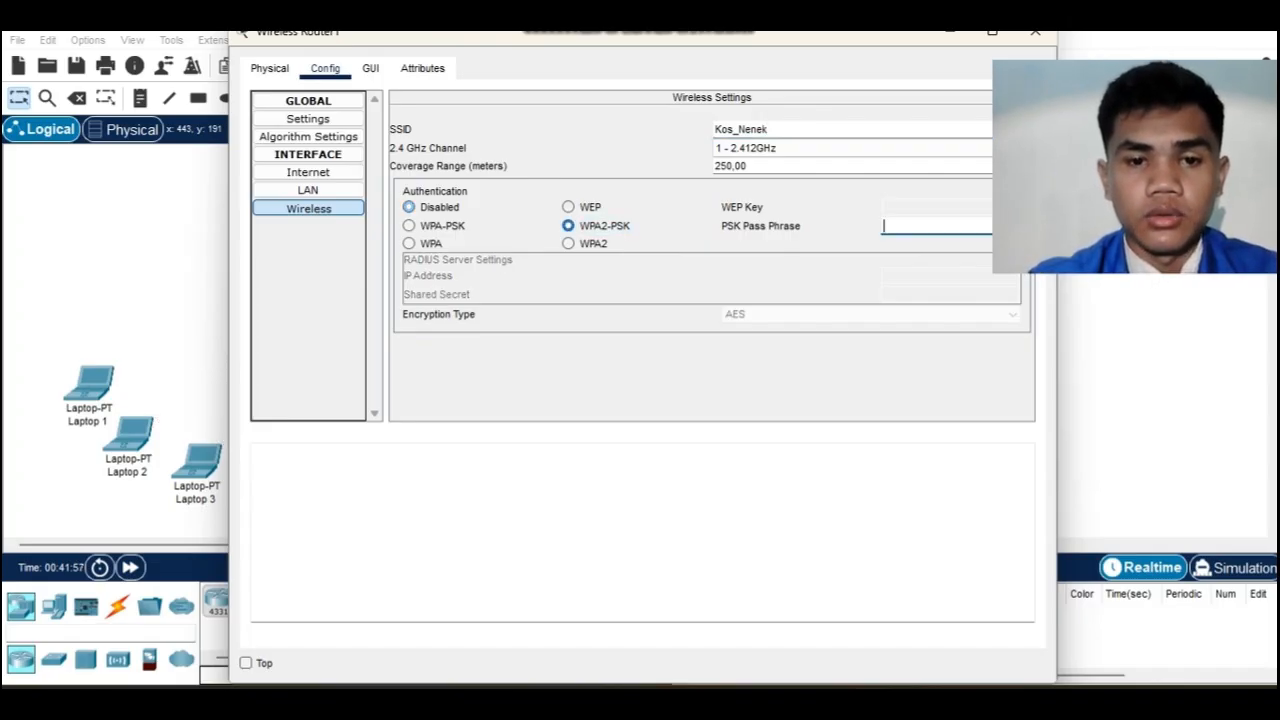
{"action": "type", "text": "kos"}
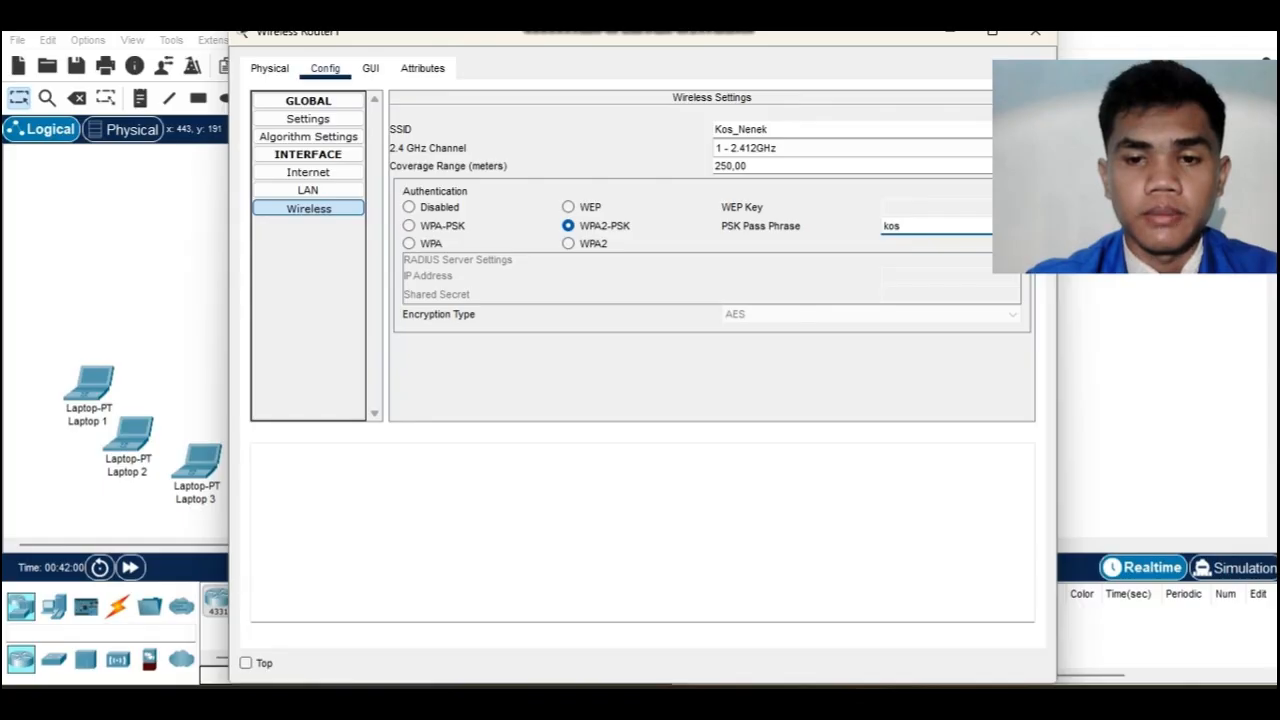
{"action": "type", "text": "nenek"}
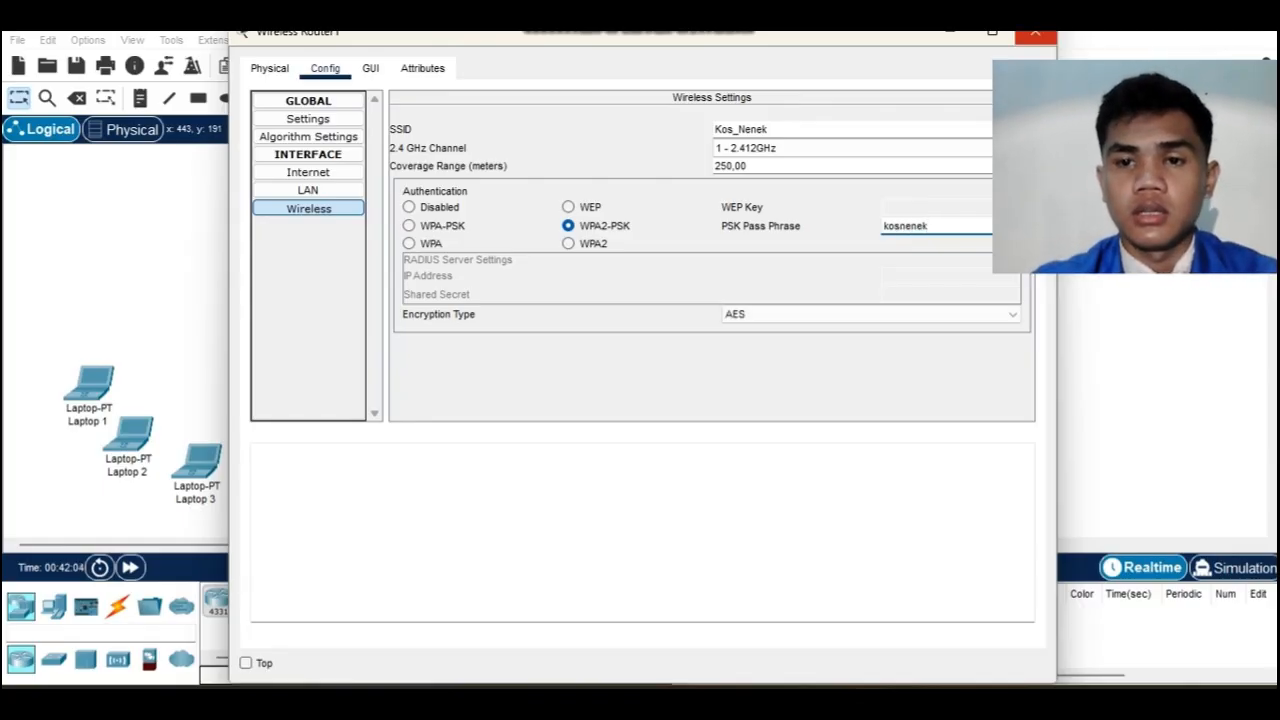
{"action": "left_click", "coordinate": [1036, 33]}
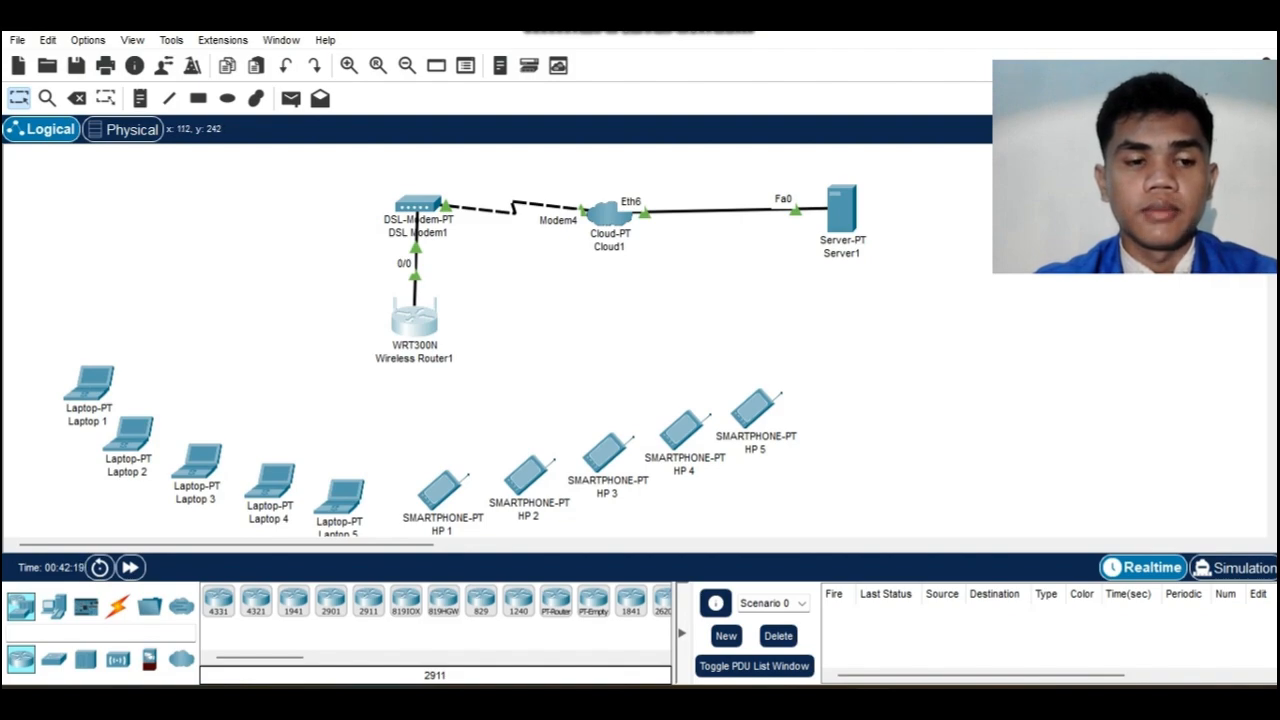
Connect Laptop 1 to the Kos_Nenek wireless network through PC Wireless, entering the WPA2-Personal pre-shared key.
{"action": "mouse_move", "coordinate": [90, 385]}
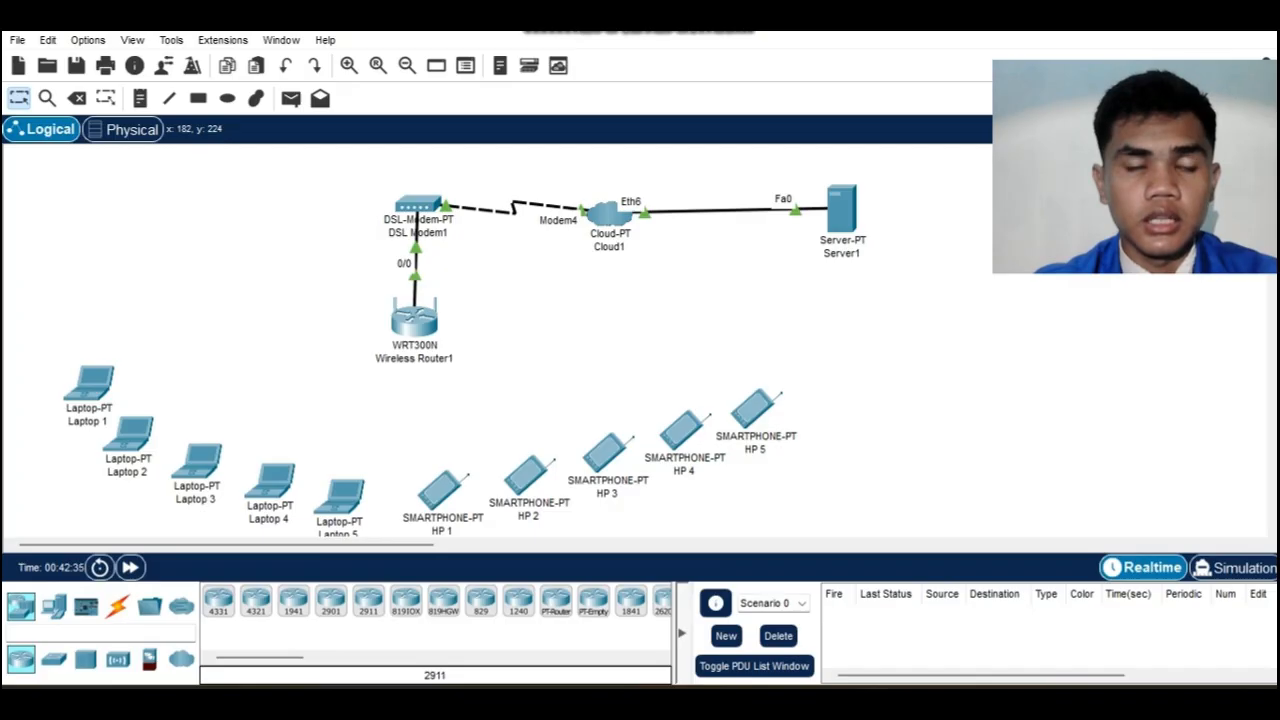
{"action": "left_click", "coordinate": [89, 383]}
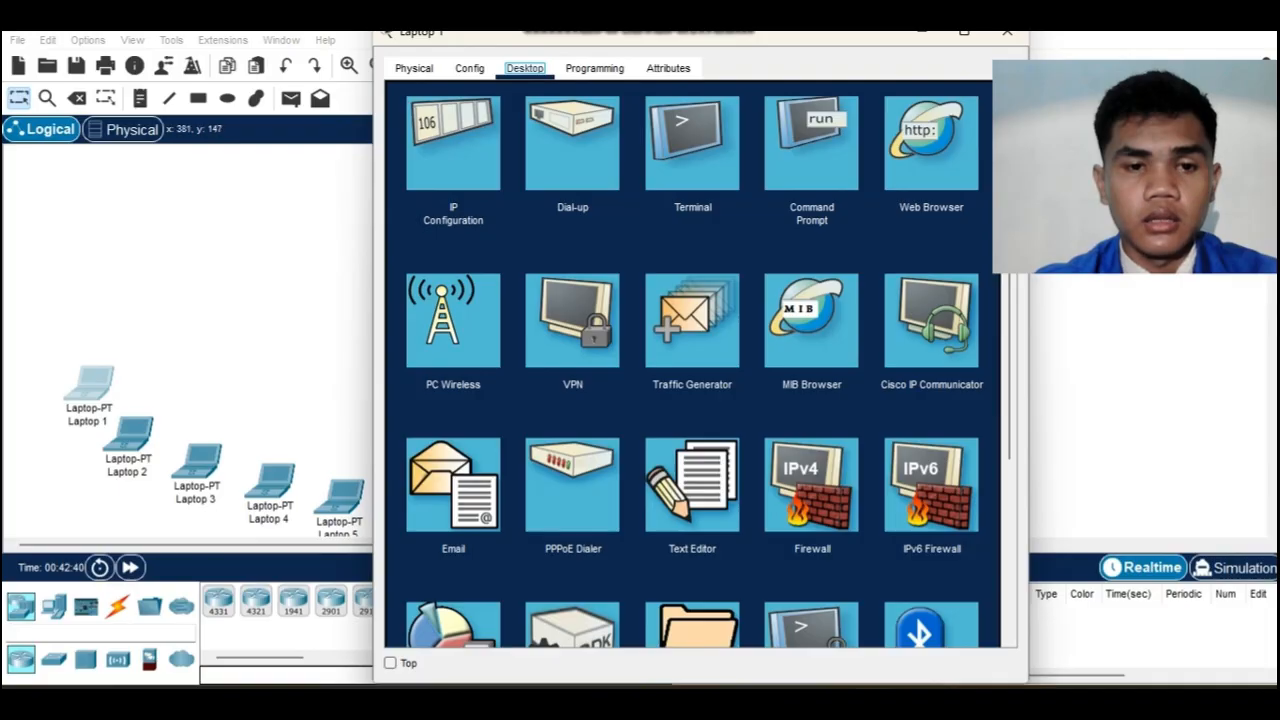
{"action": "left_click", "coordinate": [453, 320]}
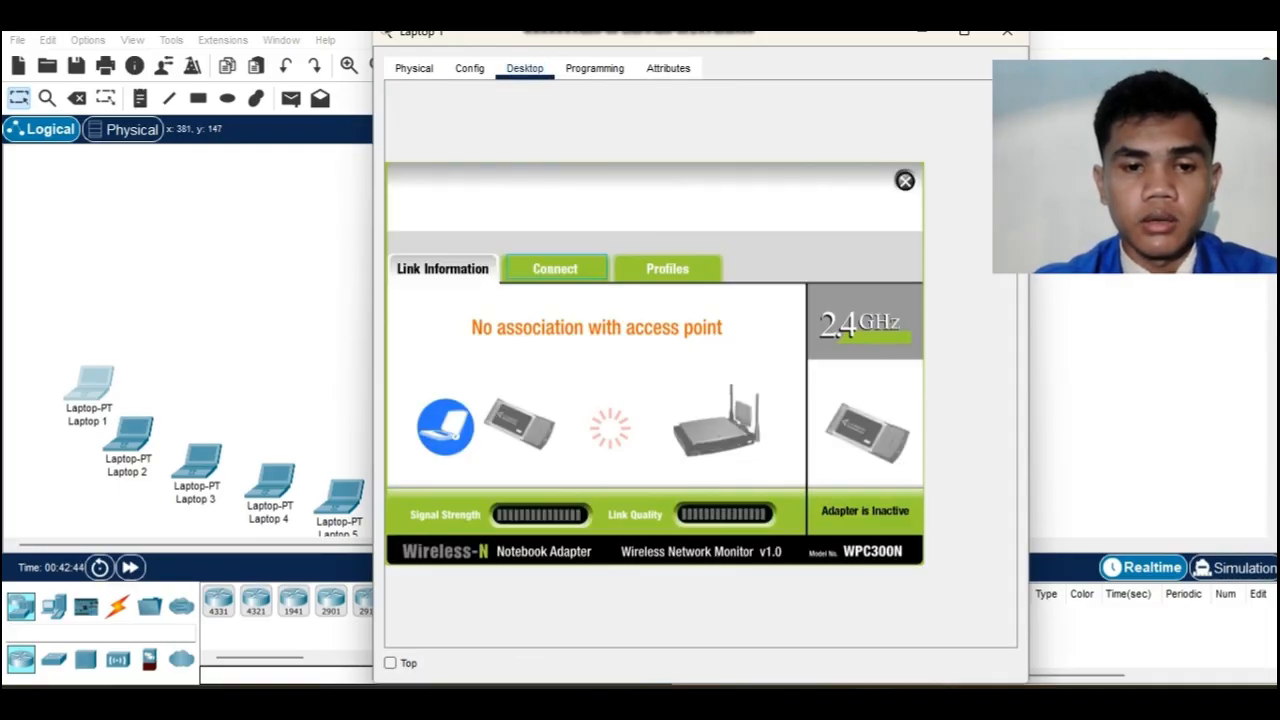
{"action": "left_click", "coordinate": [555, 268]}
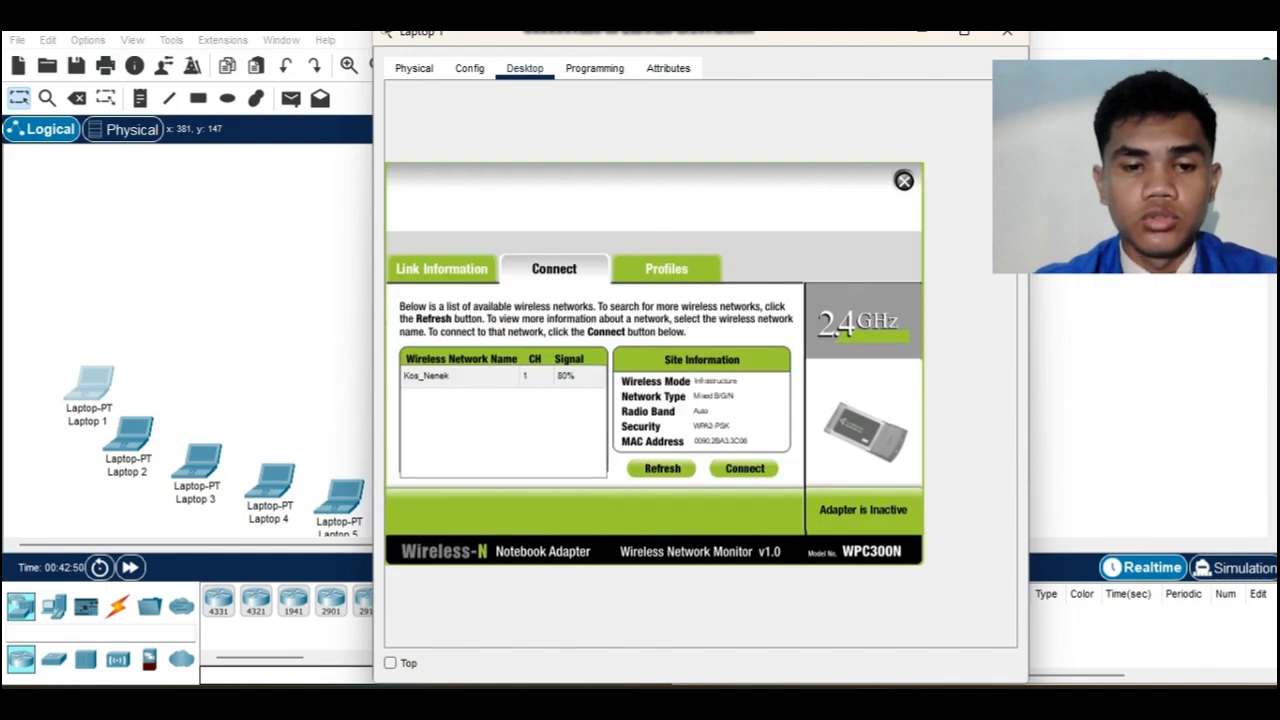
{"action": "left_click", "coordinate": [450, 376]}
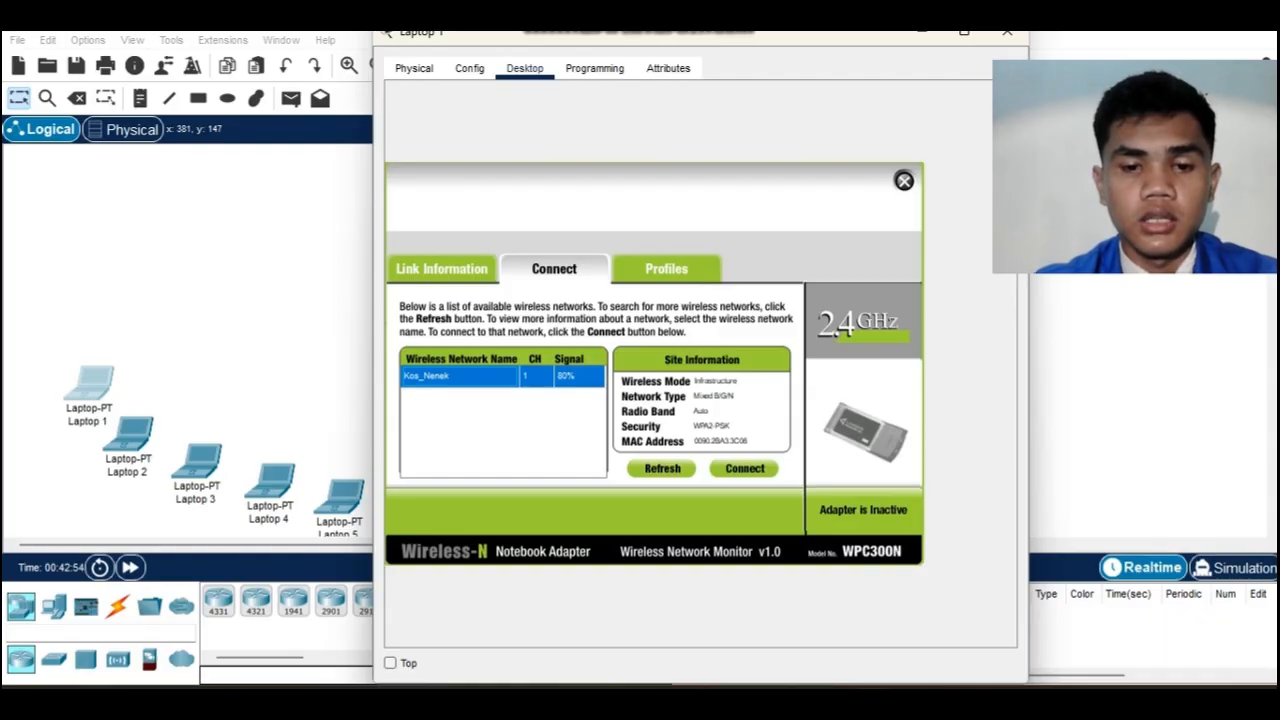
{"action": "left_click", "coordinate": [744, 468]}
{"action": "type", "text": "kosne"}
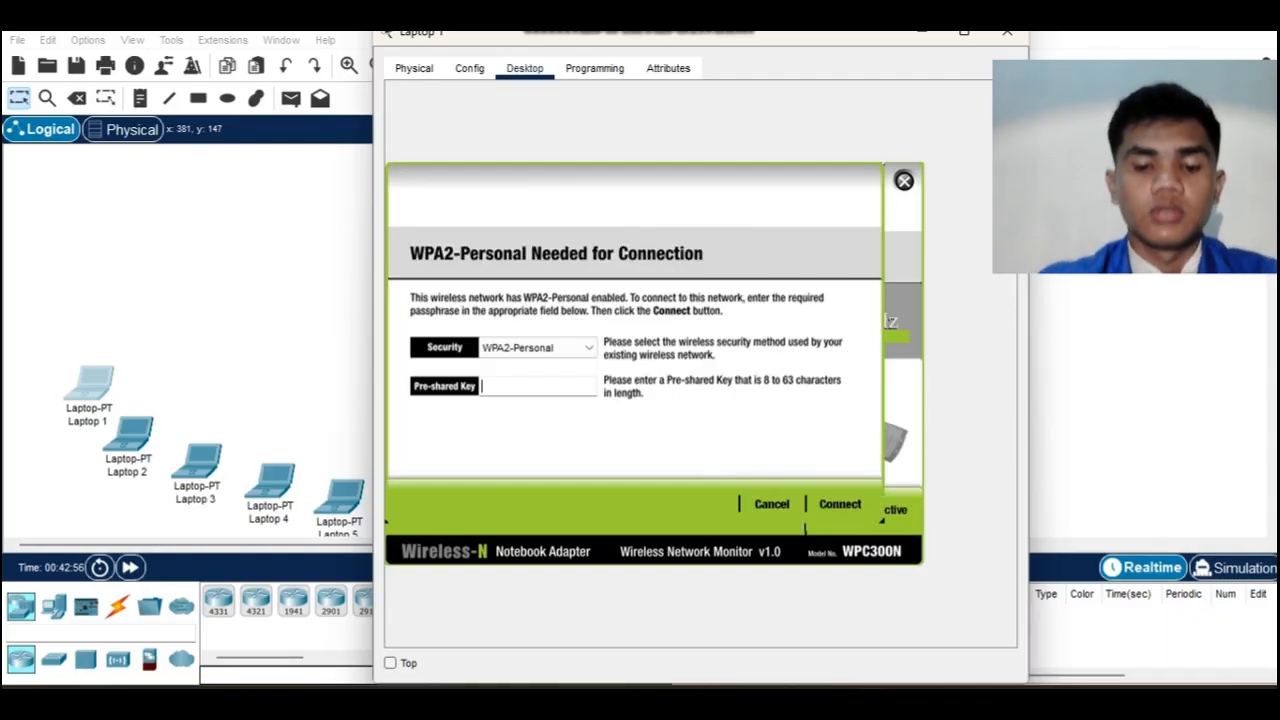
{"action": "type", "text": "nek"}
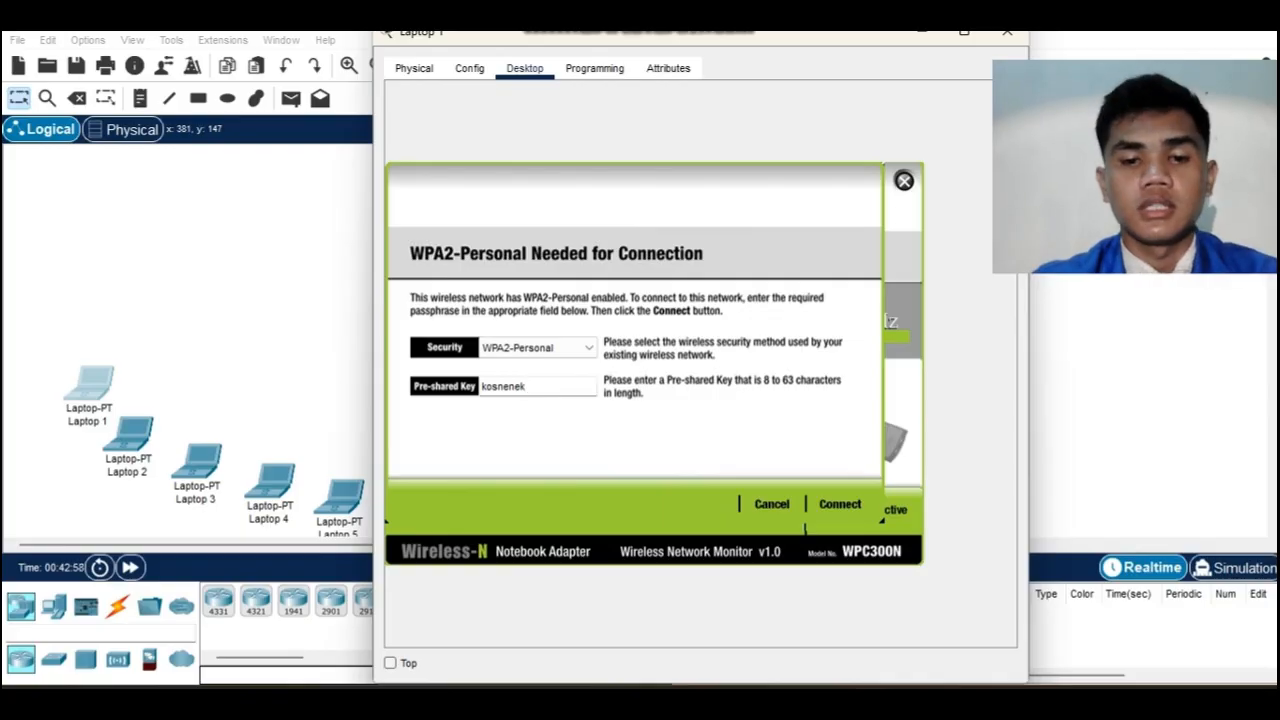
{"action": "left_click", "coordinate": [838, 504]}
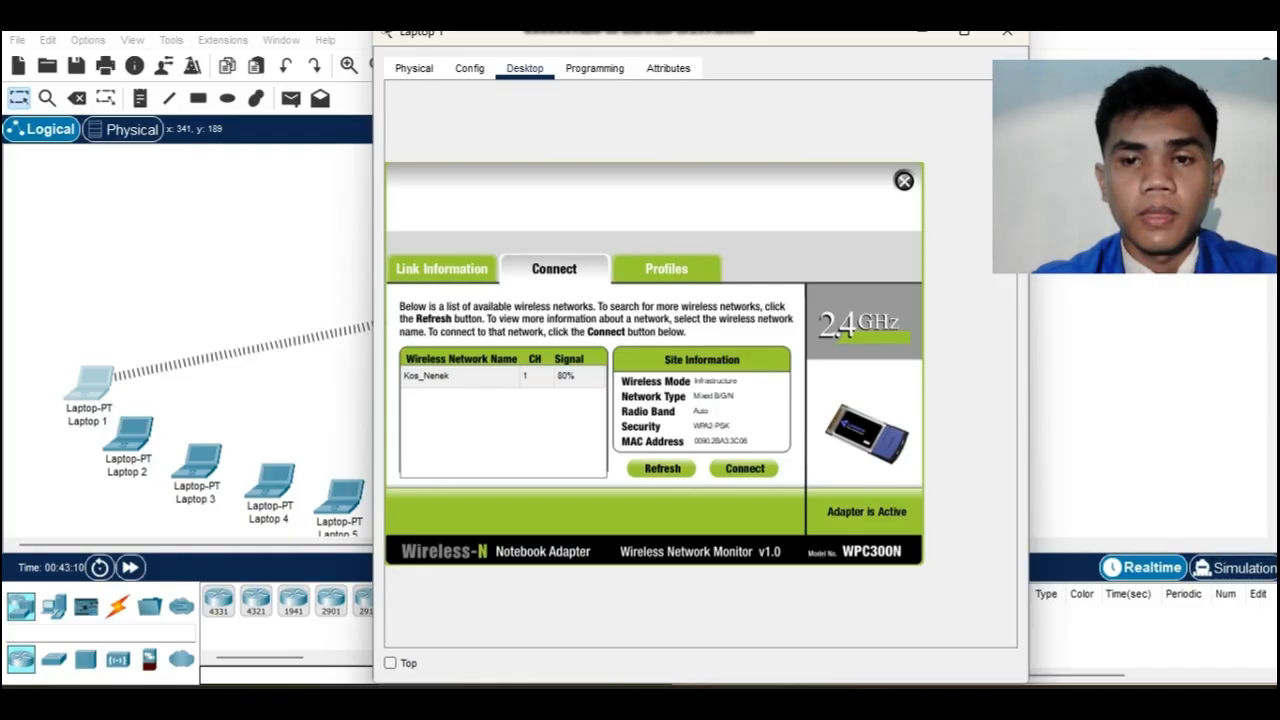
Give Laptop 1 the static IPv4 address 192.168.10.2 with subnet mask 255.255.255.0.
{"action": "left_click", "coordinate": [1007, 32]}
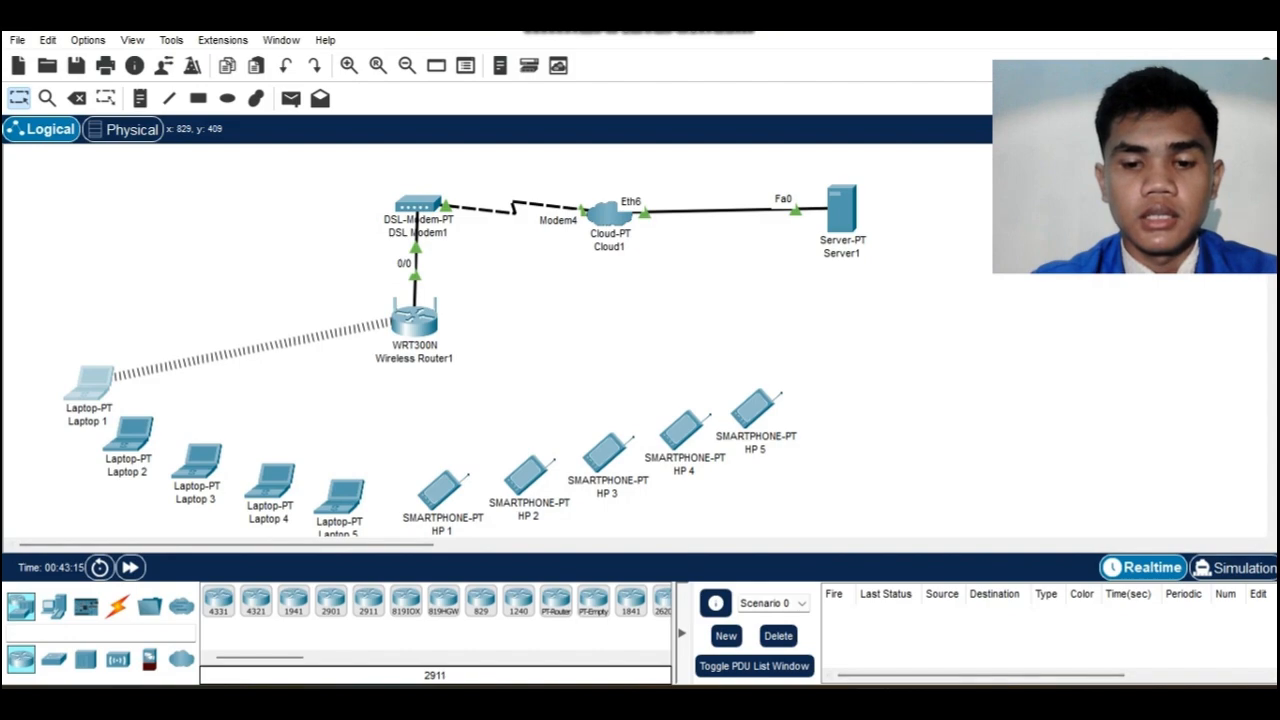
{"action": "mouse_move", "coordinate": [873, 702]}
{"action": "left_click", "coordinate": [974, 606]}
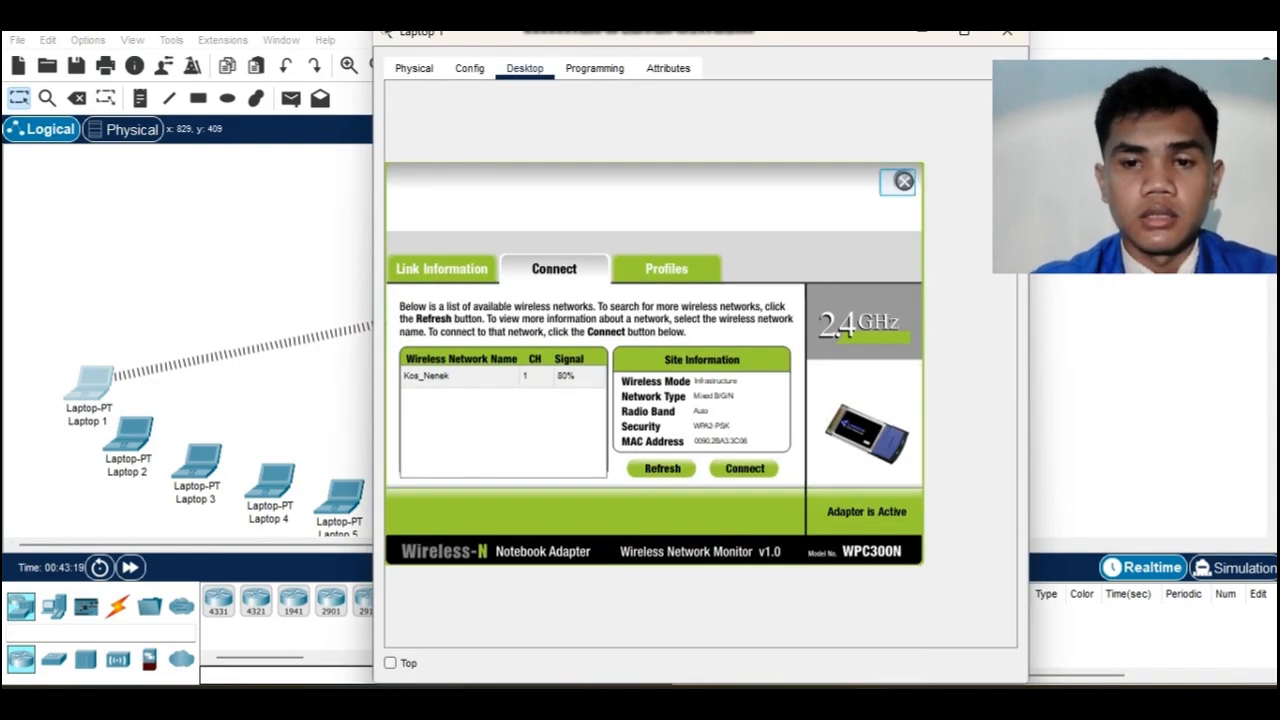
{"action": "left_click", "coordinate": [904, 181]}
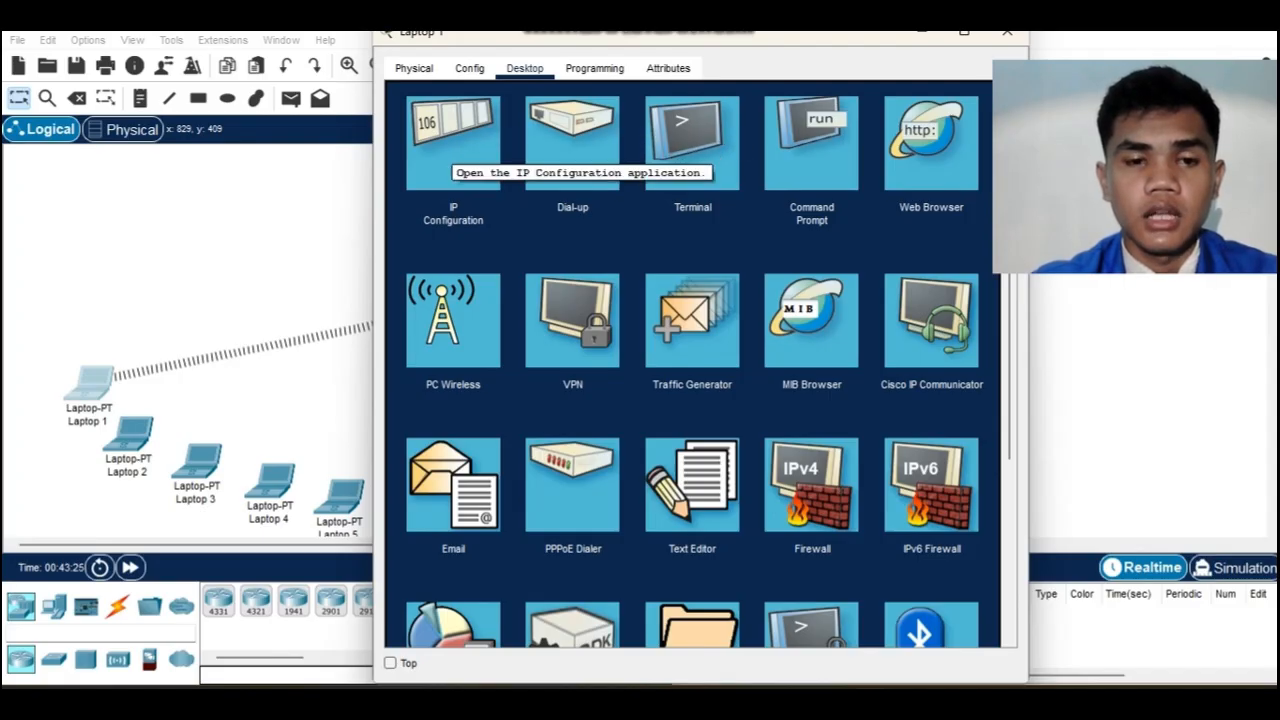
{"action": "left_click", "coordinate": [453, 150]}
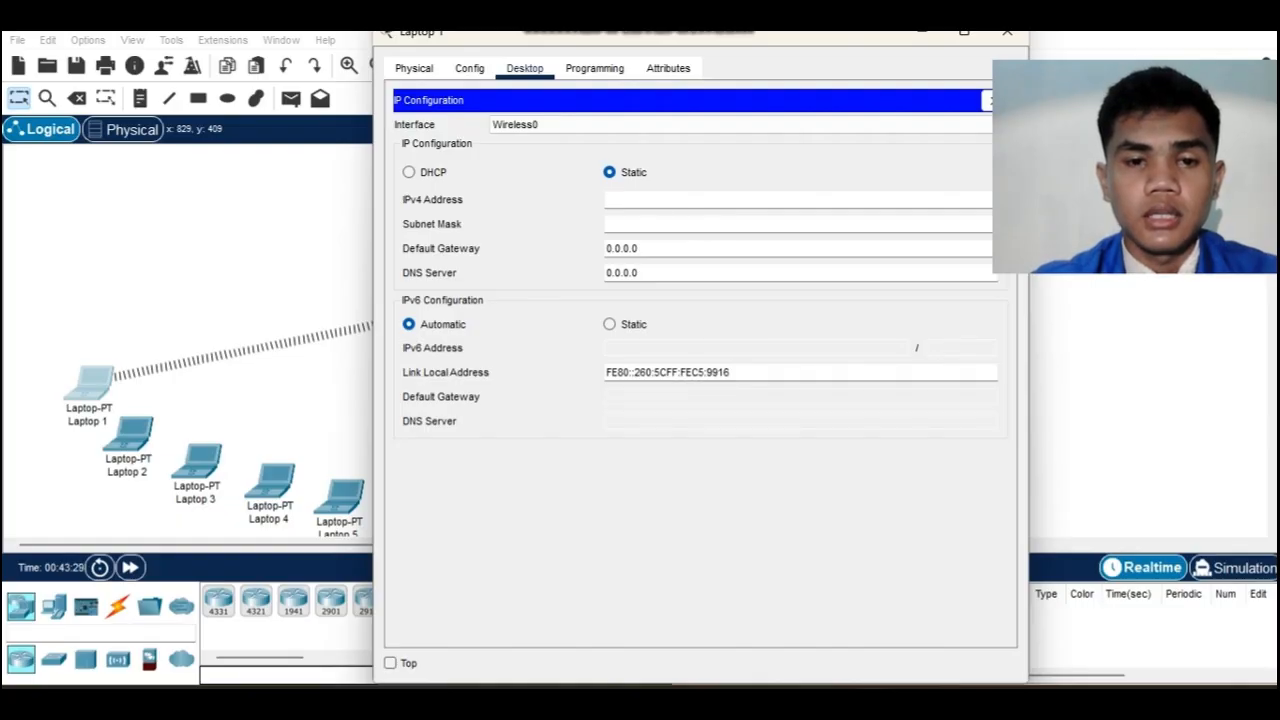
{"action": "type", "text": "192"}
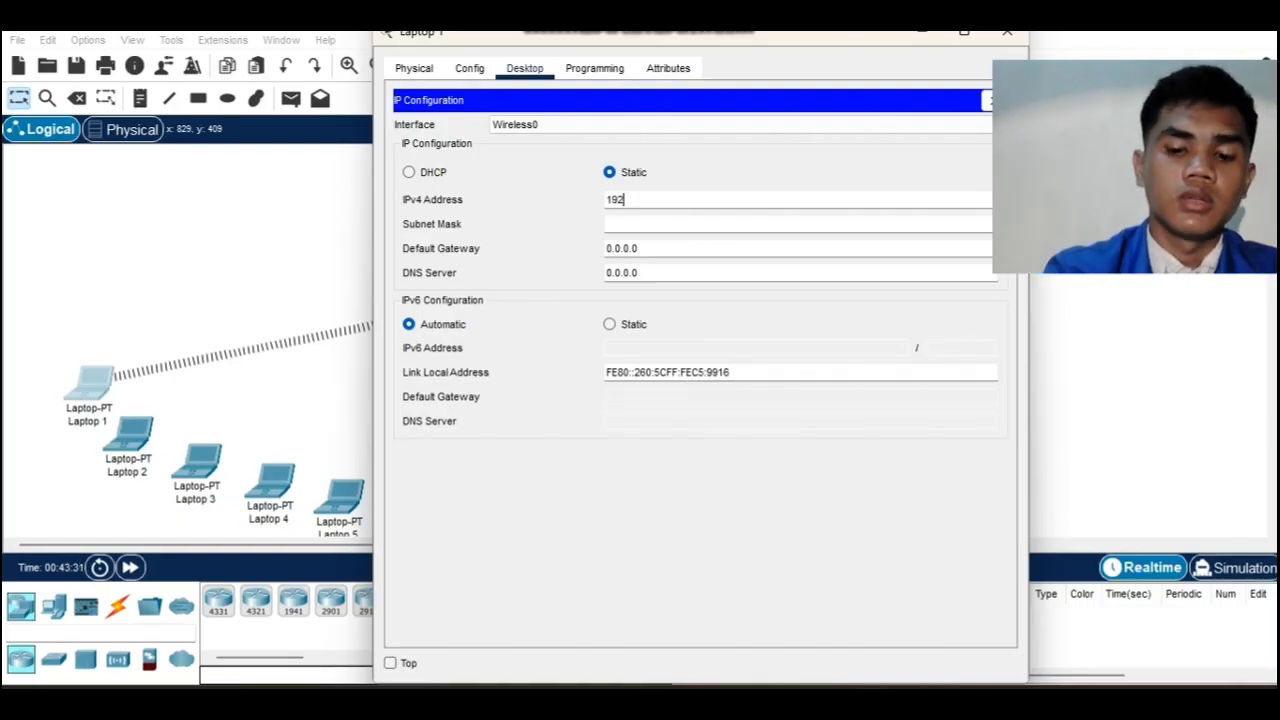
{"action": "type", "text": ".168.1"}
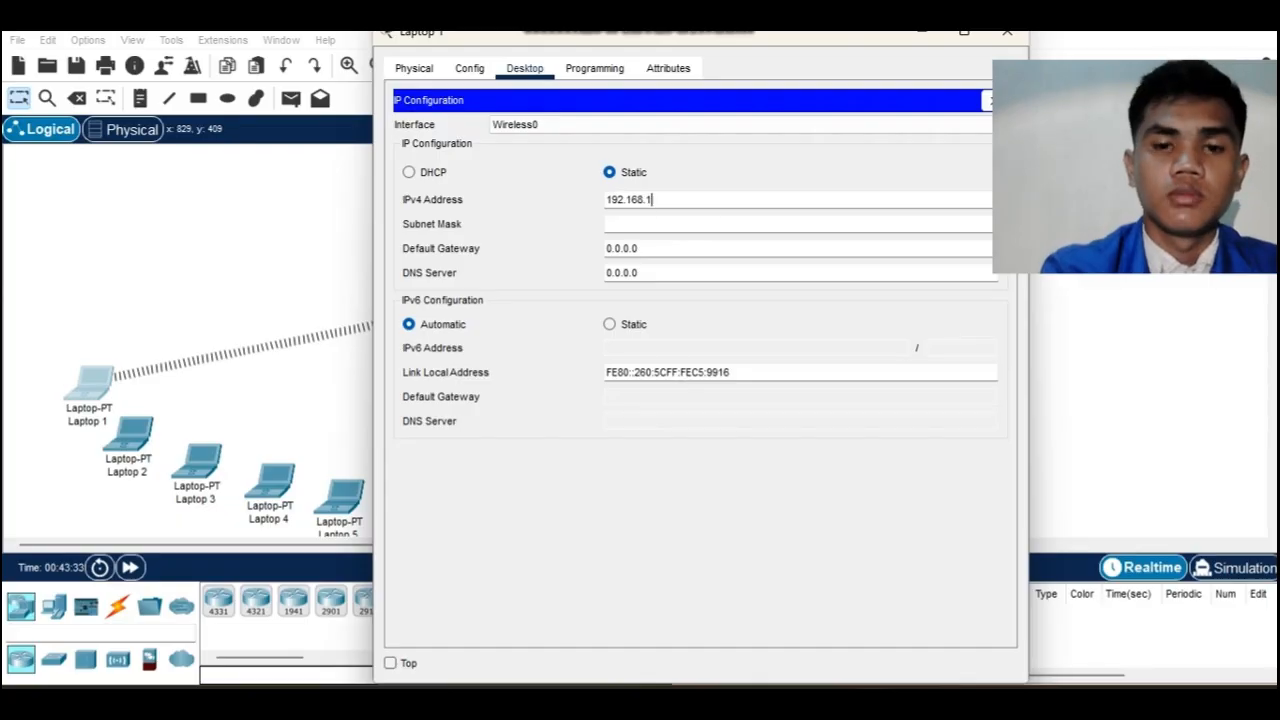
{"action": "type", "text": "0.2"}
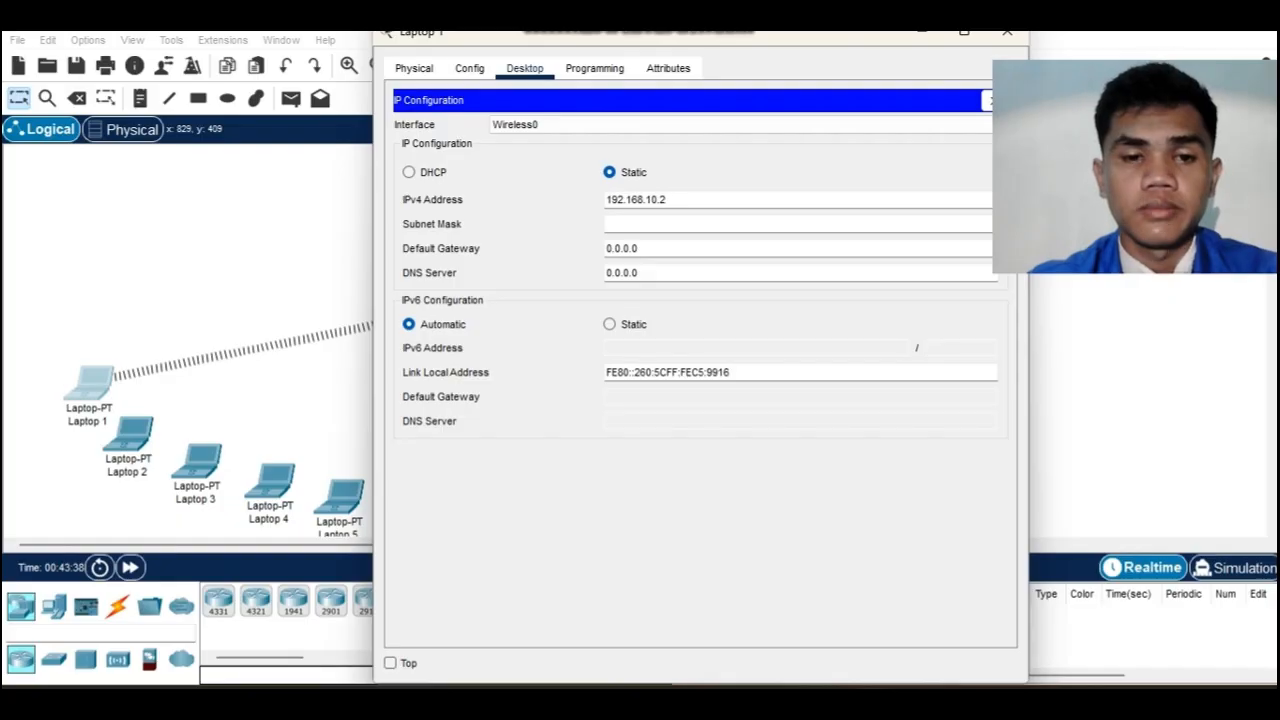
{"action": "key", "text": "Tab"}
{"action": "left_click", "coordinate": [667, 200]}
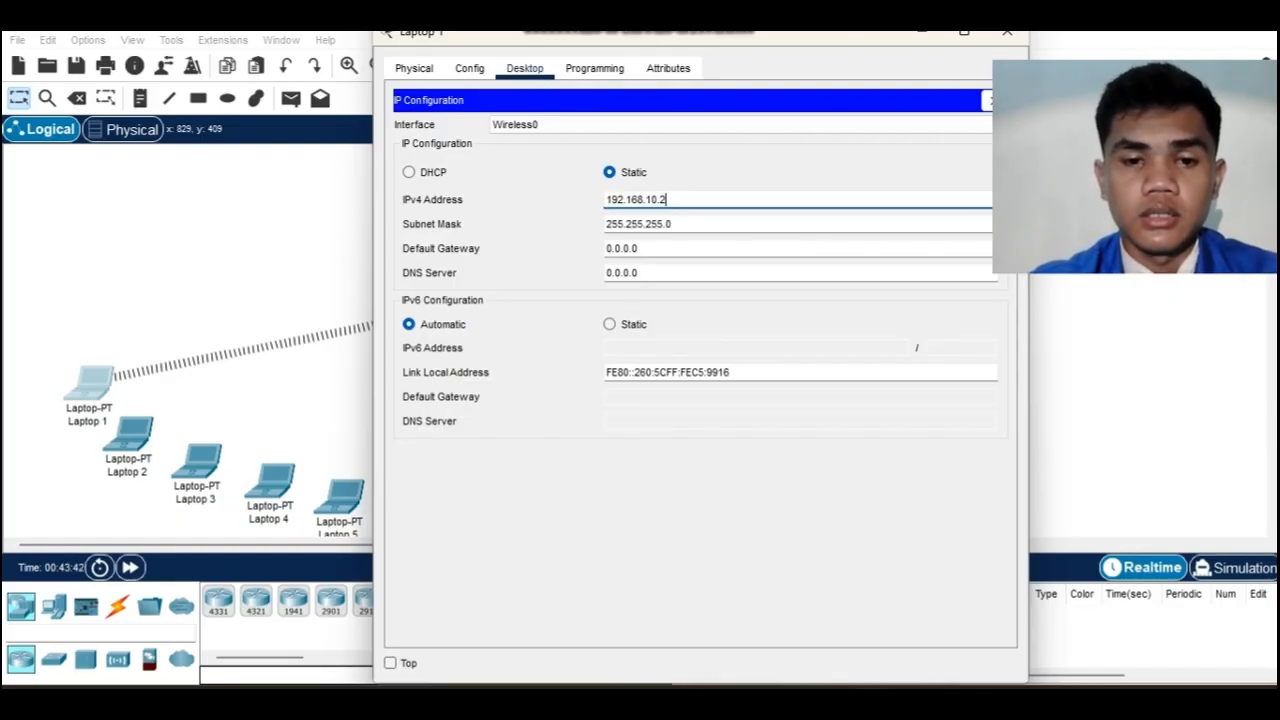
Set Laptop 1's default gateway to 192.168.200.1 and DNS server to 192.168.200.2, and close the device window.
{"action": "left_click_drag", "start_coordinate": [640, 249], "coordinate": [603, 249]}
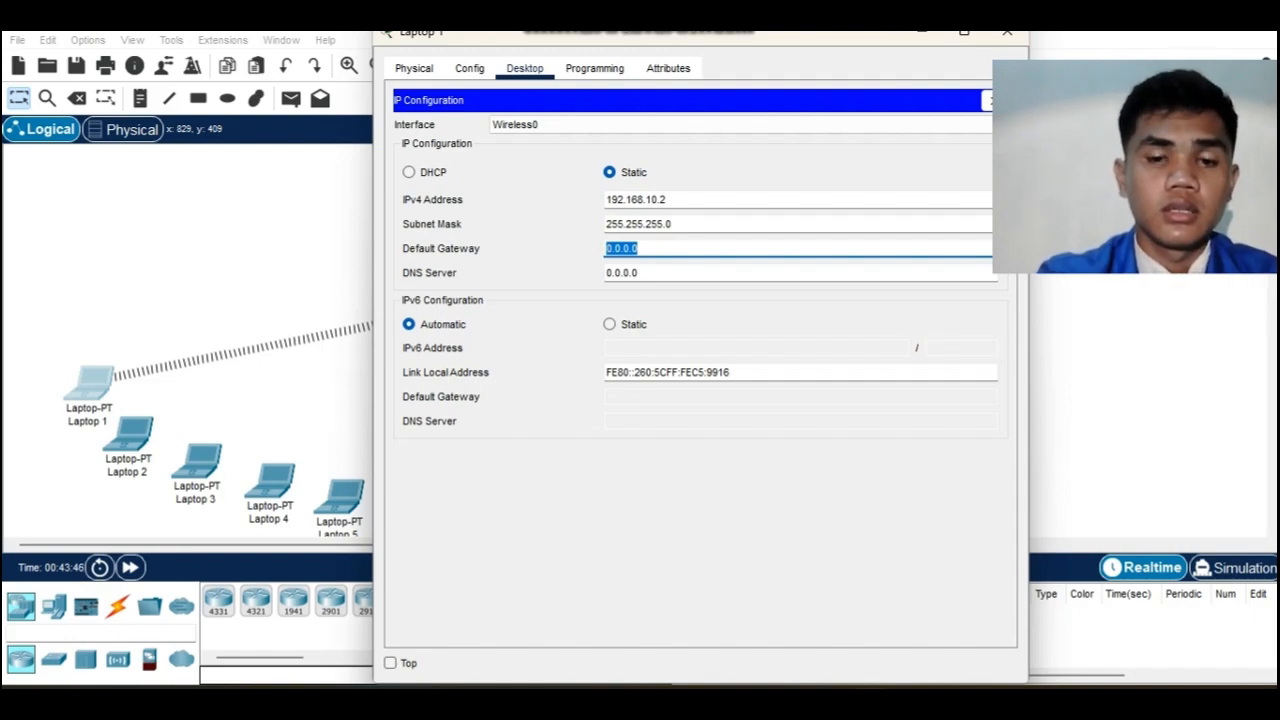
{"action": "type", "text": "192.168.200.1"}
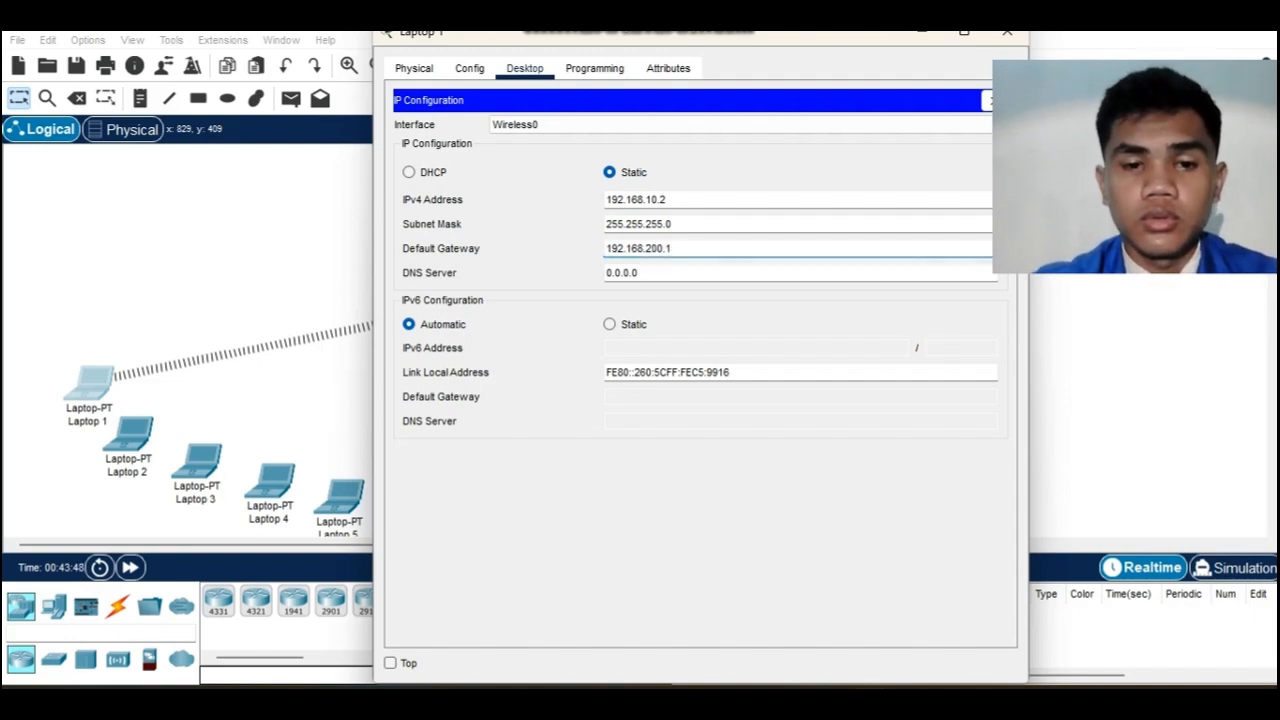
{"action": "left_click", "coordinate": [640, 273]}
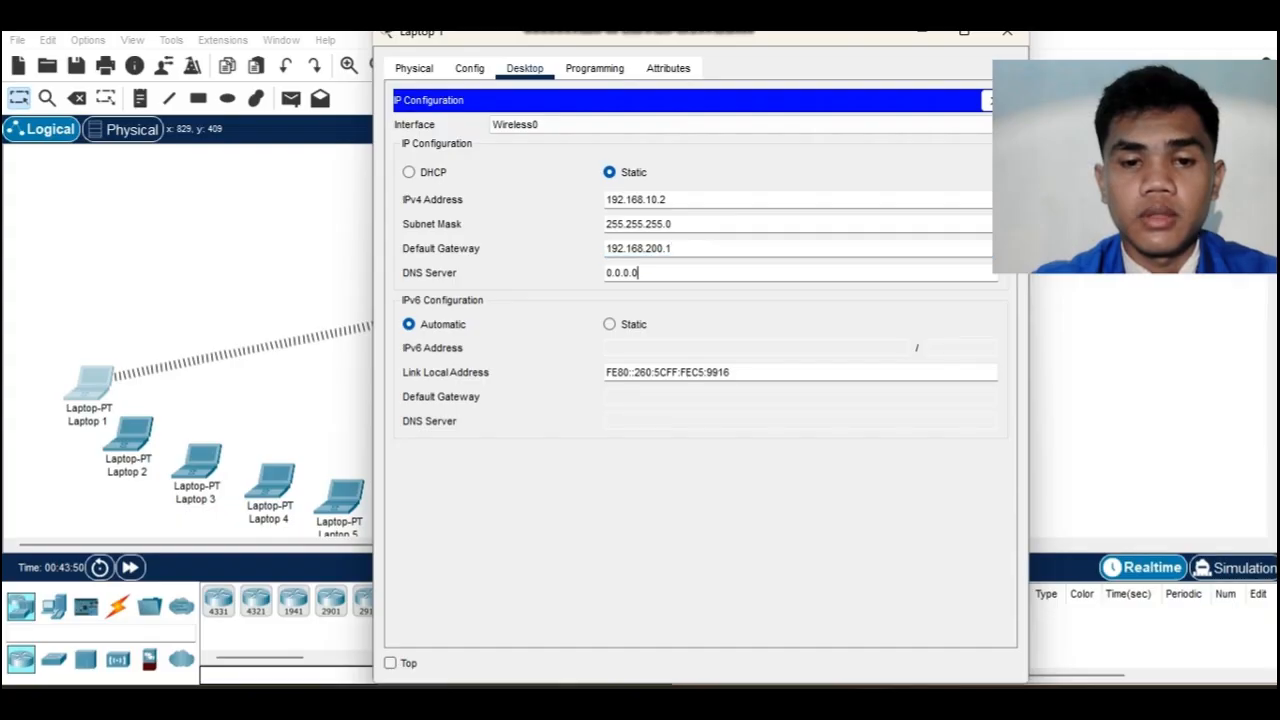
{"action": "left_click_drag", "start_coordinate": [632, 273], "coordinate": [604, 273]}
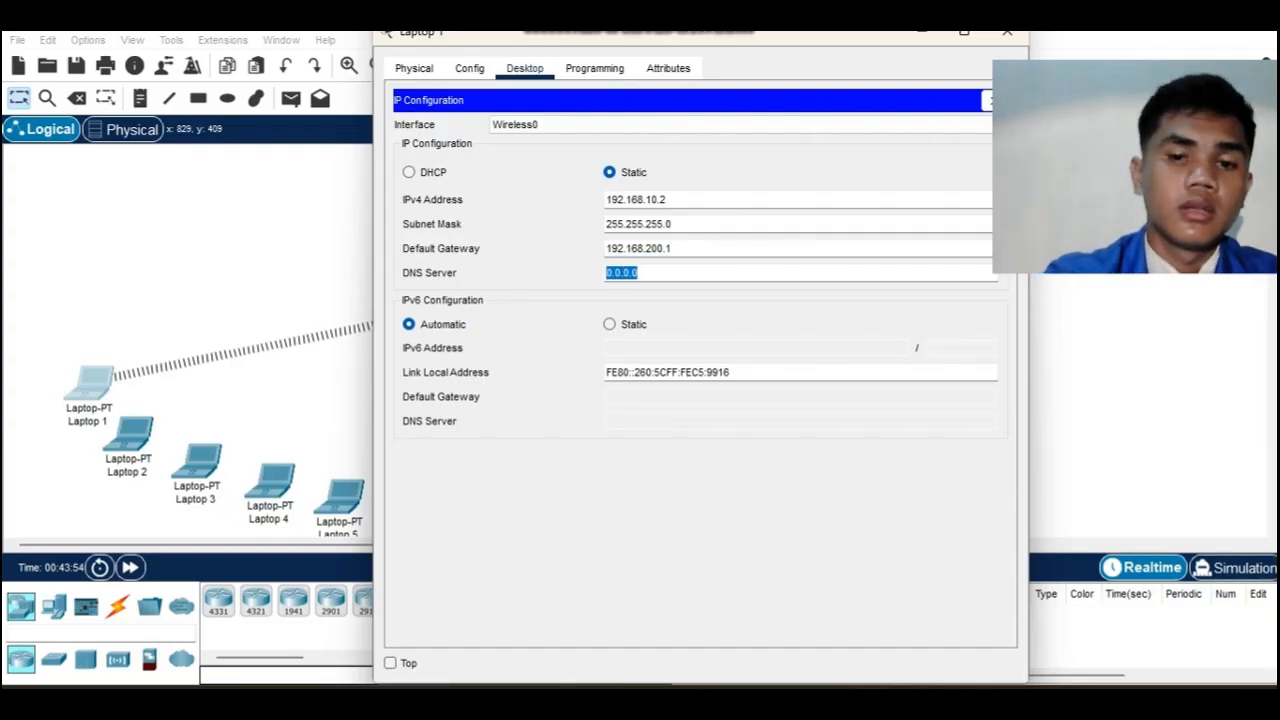
{"action": "type", "text": "192.168.200.1"}
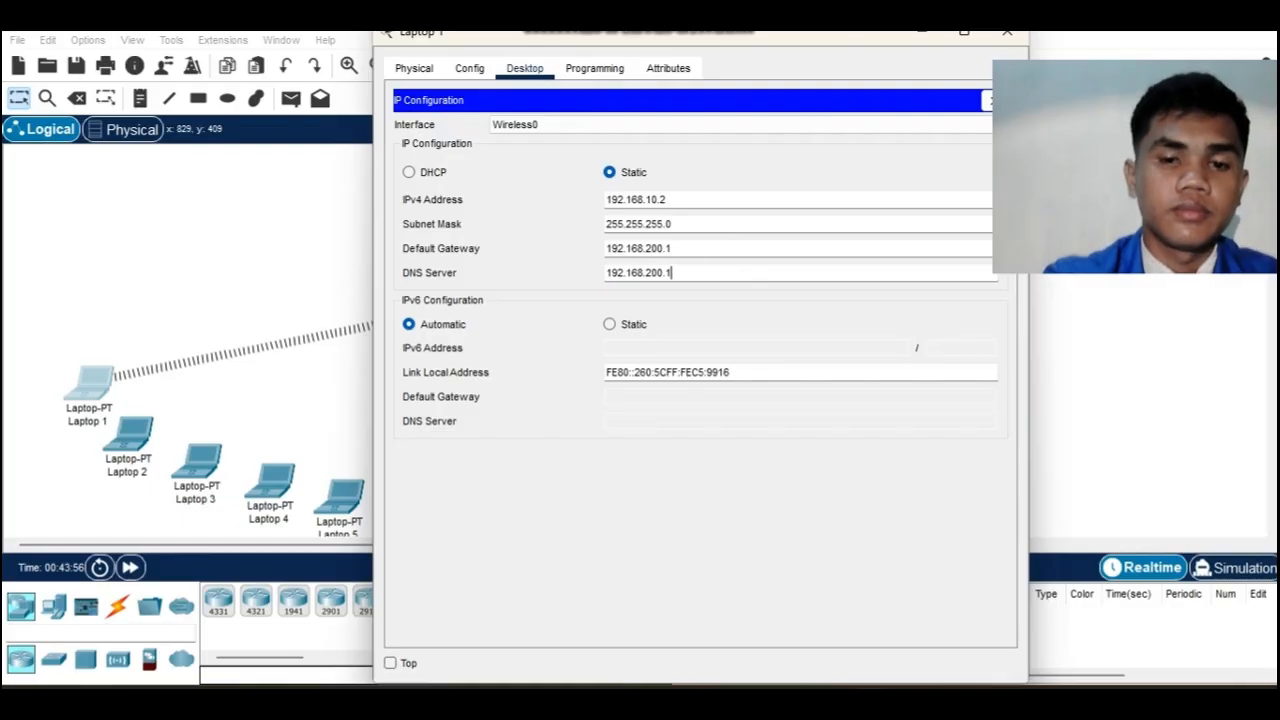
{"action": "key", "text": "BackSpace"}
{"action": "type", "text": "2"}
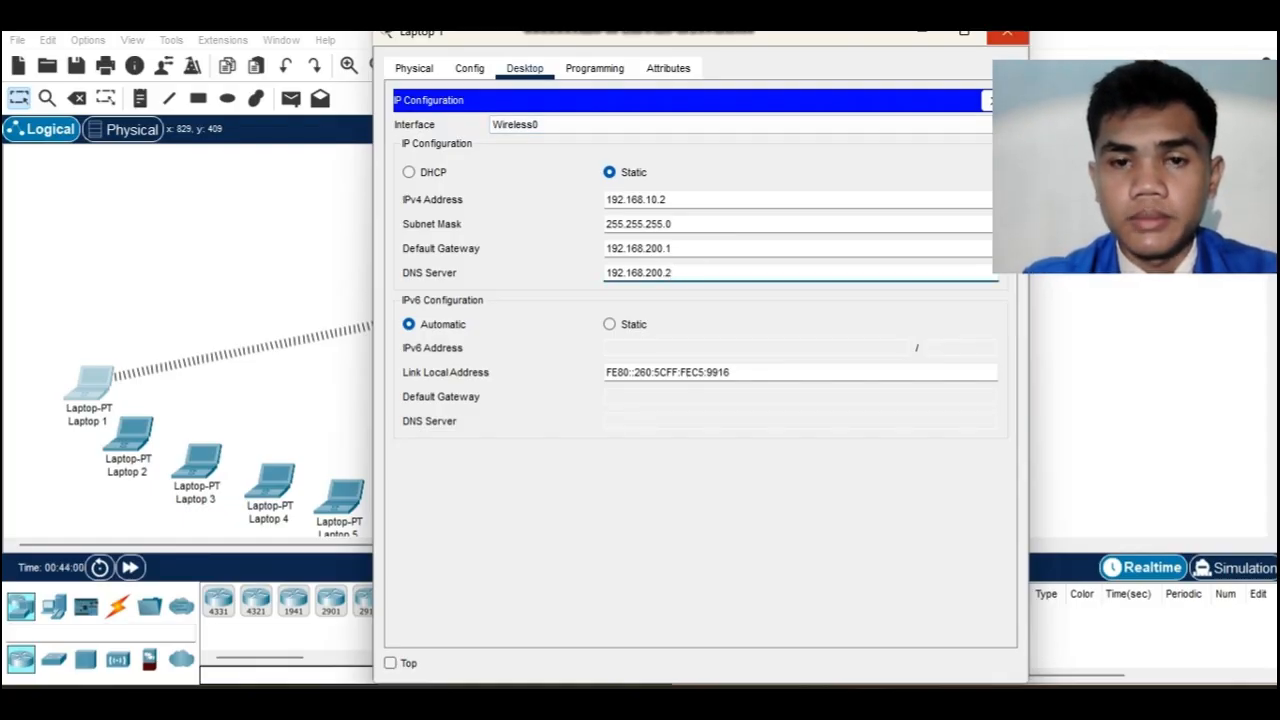
{"action": "left_click", "coordinate": [1007, 33]}
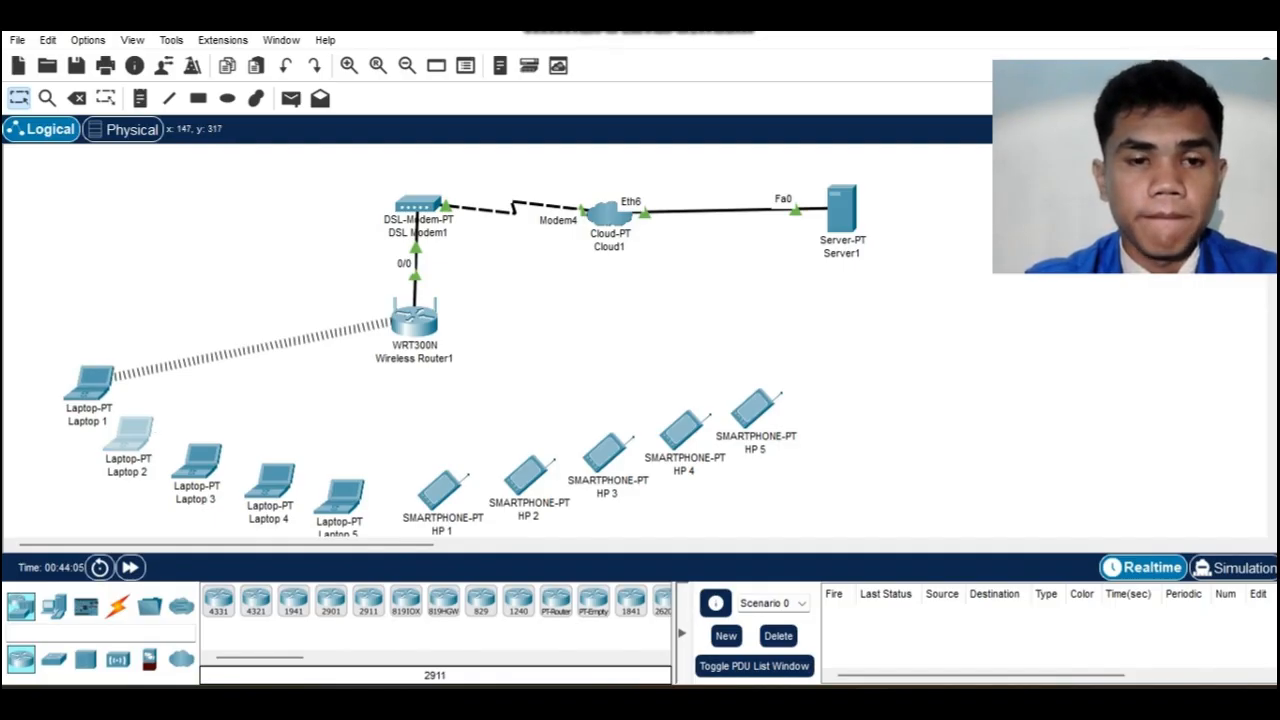
Give Laptop 2 the static IPv4 address 192.168.10.3 with subnet mask 255.255.255.0.
{"action": "left_click", "coordinate": [130, 435]}
{"action": "left_click", "coordinate": [443, 143]}
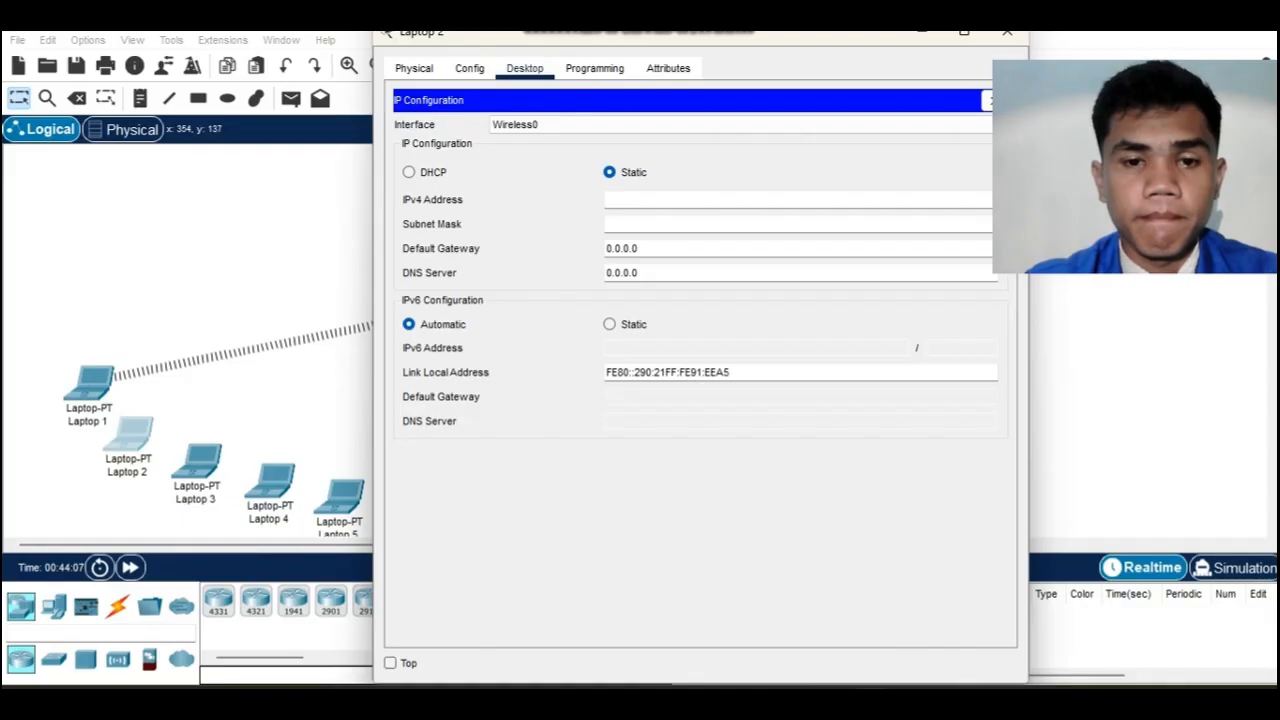
{"action": "left_click", "coordinate": [606, 199]}
{"action": "type", "text": "192."}
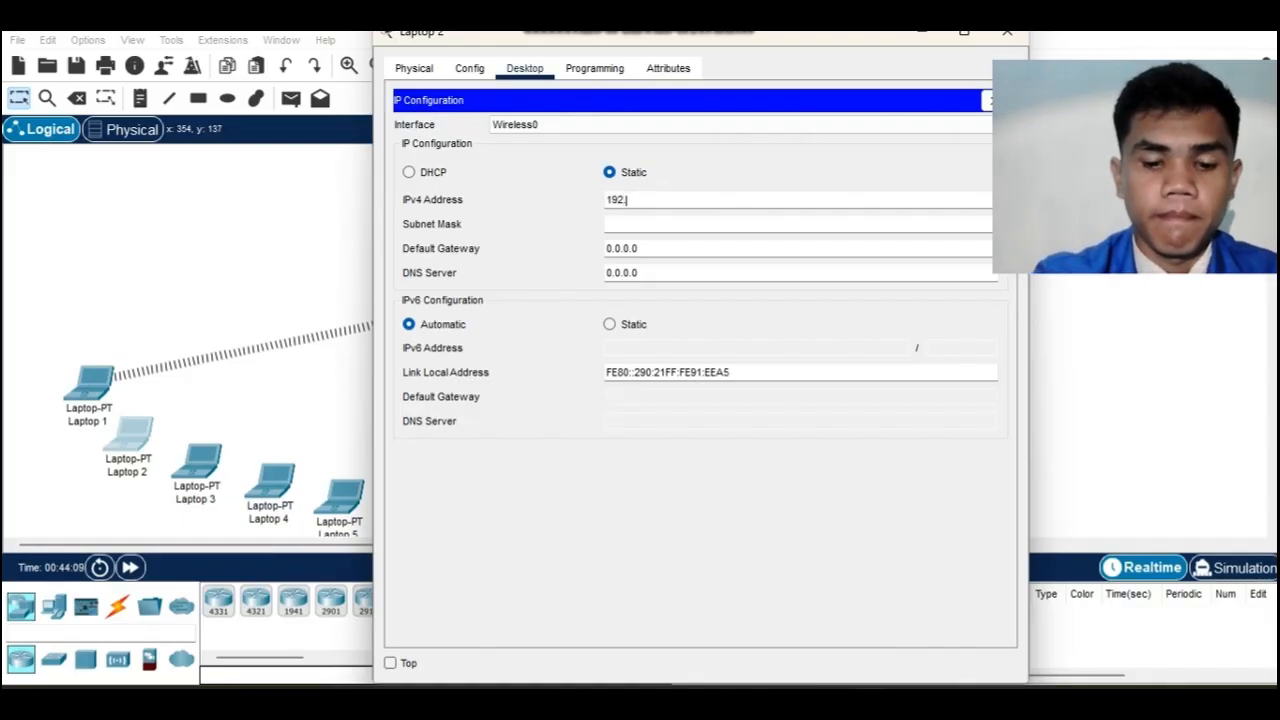
{"action": "type", "text": "168.1"}
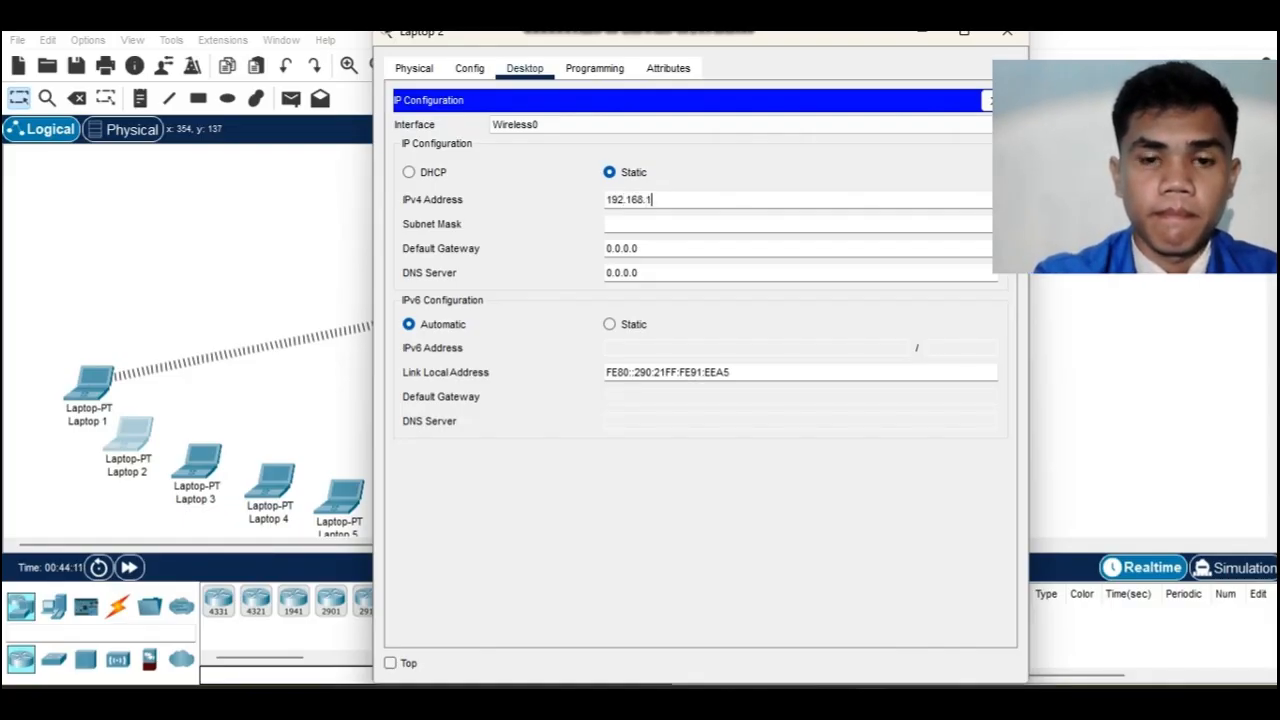
{"action": "type", "text": "0.3"}
{"action": "key", "text": "Tab"}
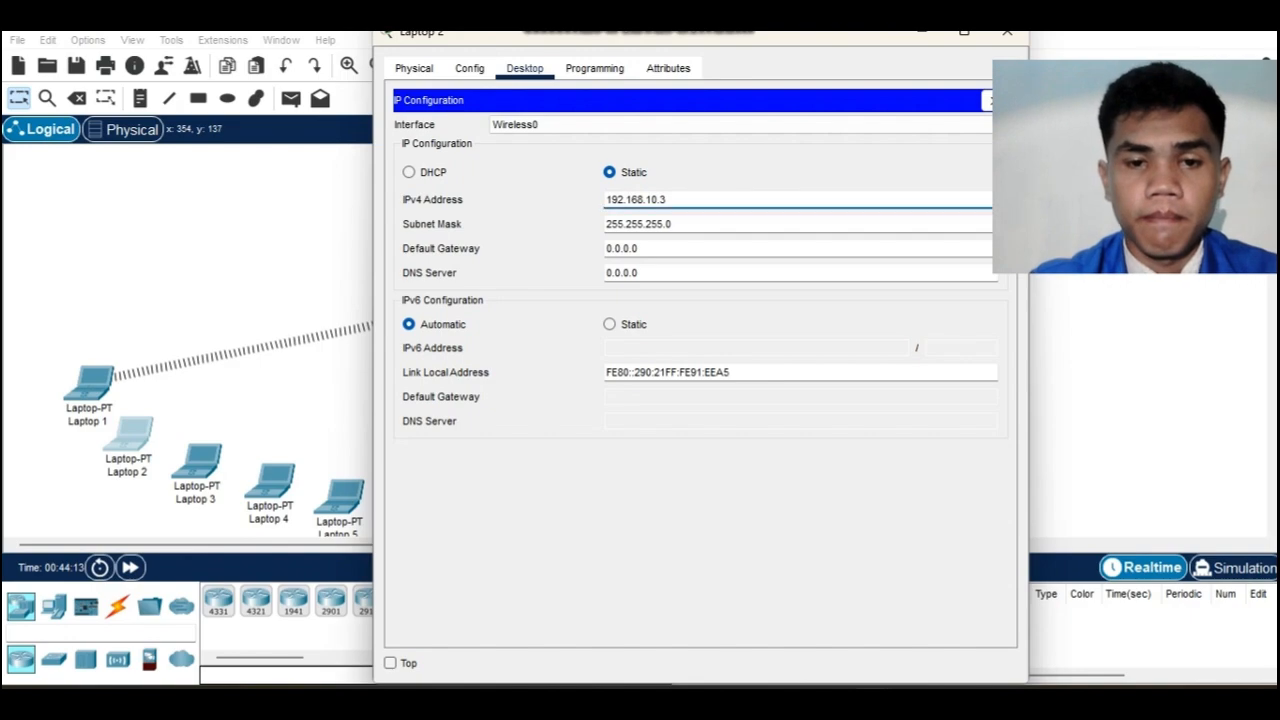
Set Laptop 2's default gateway to 192.168.200.1.
{"action": "left_click", "coordinate": [639, 248]}
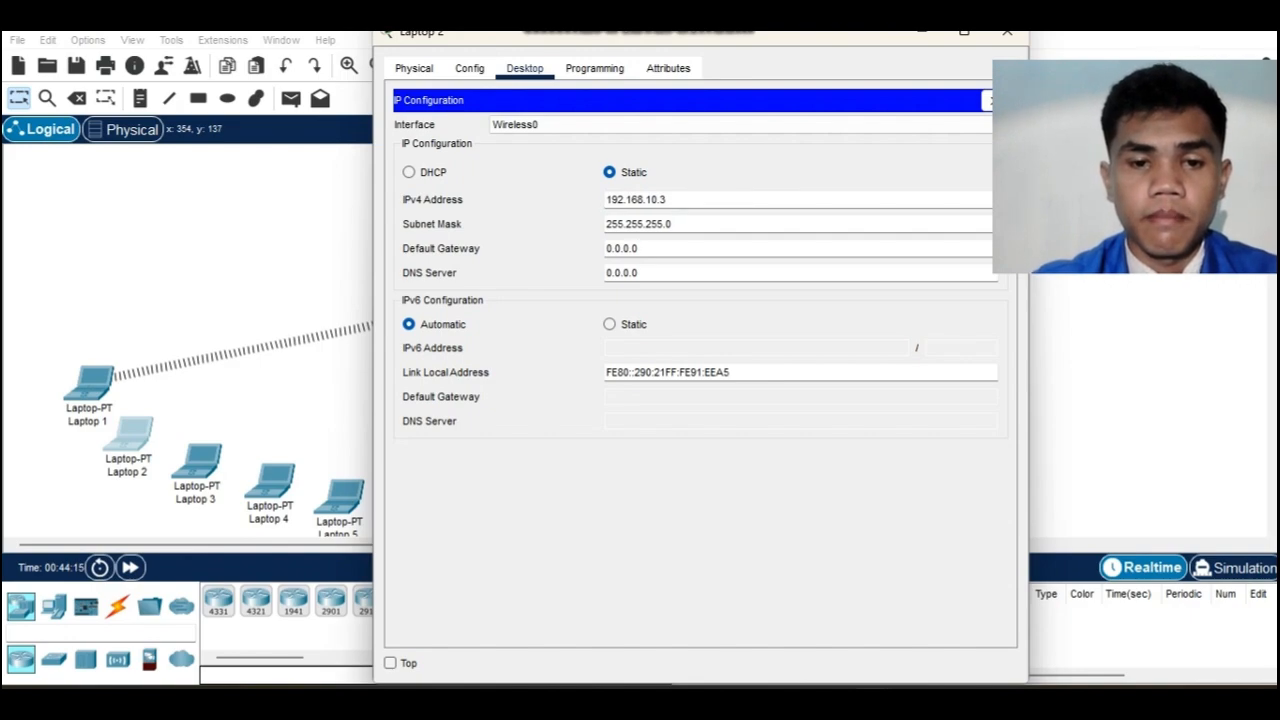
{"action": "type", "text": "192.168.200.1"}
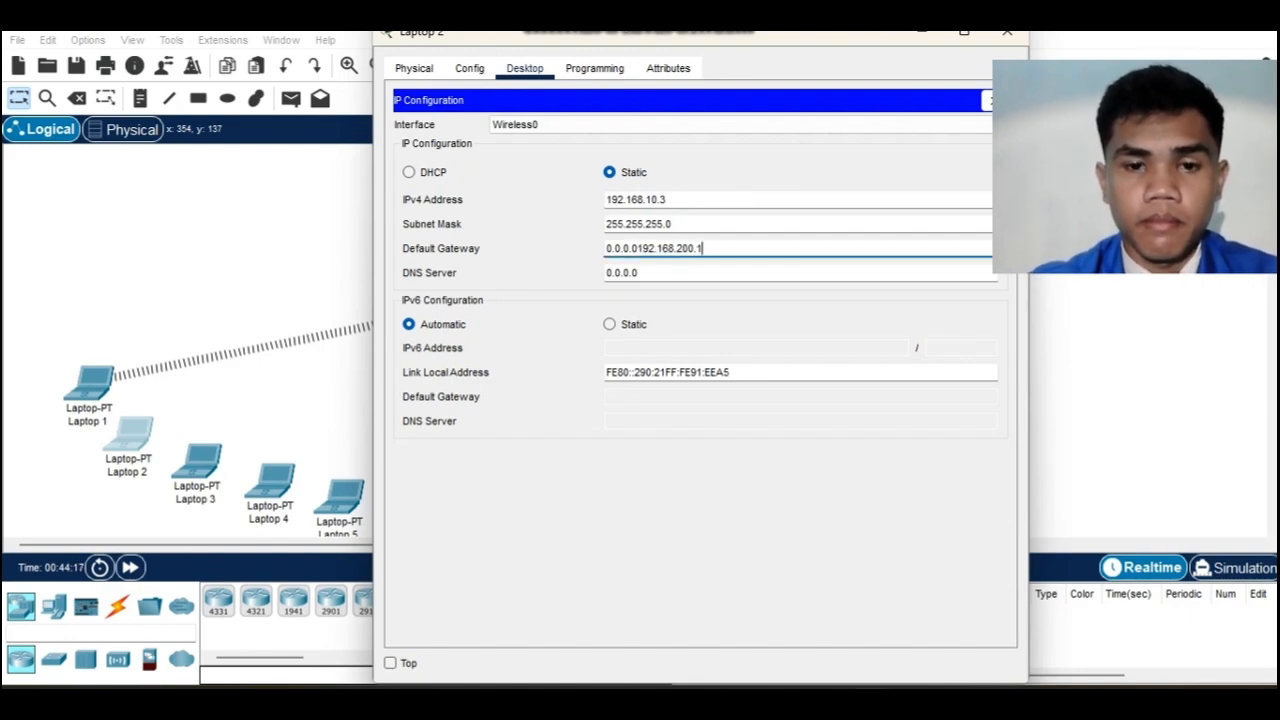
{"action": "left_click", "coordinate": [638, 248]}
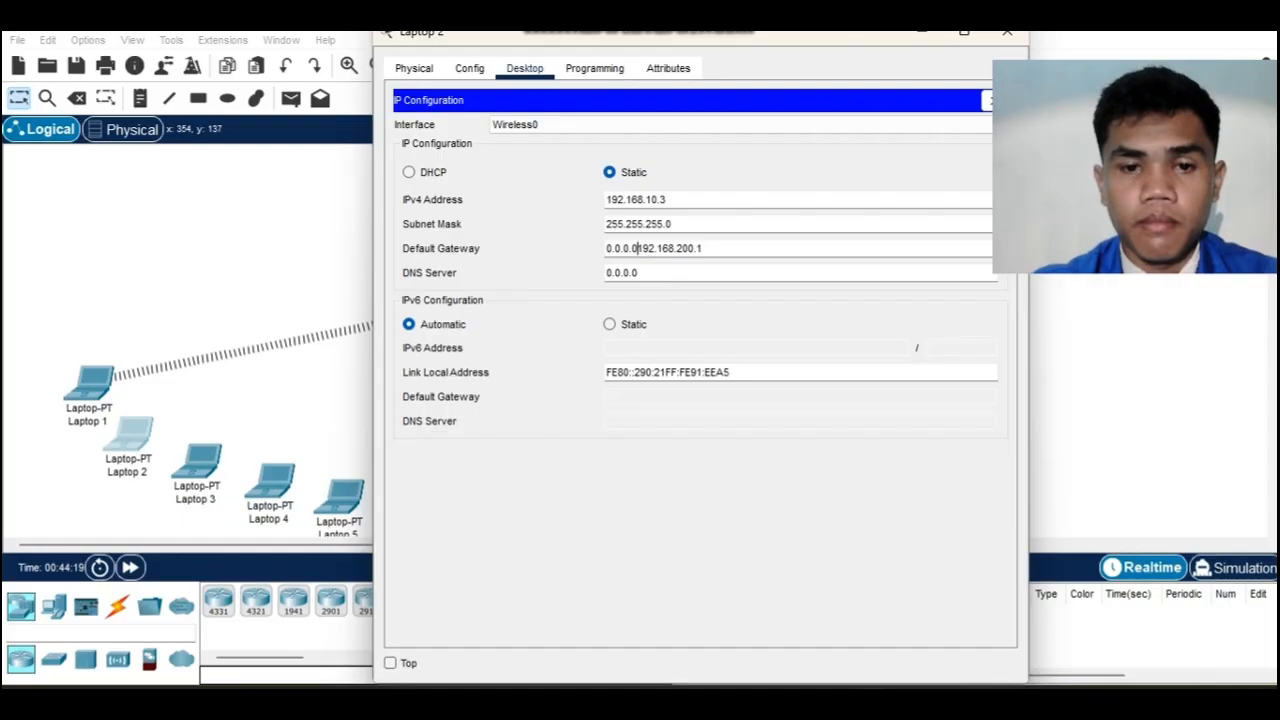
{"action": "key", "text": "BackSpace"}
{"action": "key", "text": "BackSpace"}
{"action": "key", "text": "BackSpace"}
{"action": "key", "text": "BackSpace"}
{"action": "key", "text": "BackSpace"}
{"action": "key", "text": "BackSpace"}
{"action": "key", "text": "BackSpace"}
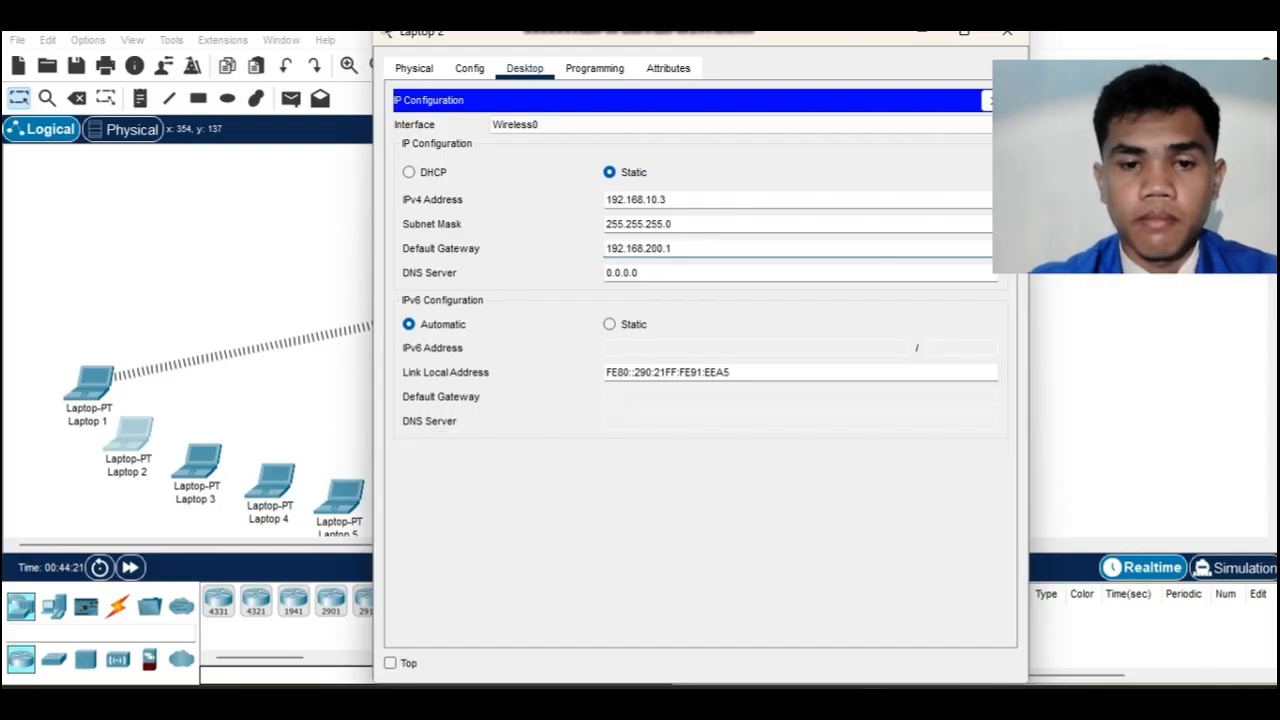
Set Laptop 2's DNS server to 192.168.200.2 and close its IP configuration.
{"action": "left_click", "coordinate": [638, 273]}
{"action": "key", "text": "BackSpace"}
{"action": "key", "text": "BackSpace"}
{"action": "key", "text": "BackSpace"}
{"action": "key", "text": "BackSpace"}
{"action": "key", "text": "BackSpace"}
{"action": "key", "text": "BackSpace"}
{"action": "key", "text": "BackSpace"}
{"action": "type", "text": "192.168.200.1"}
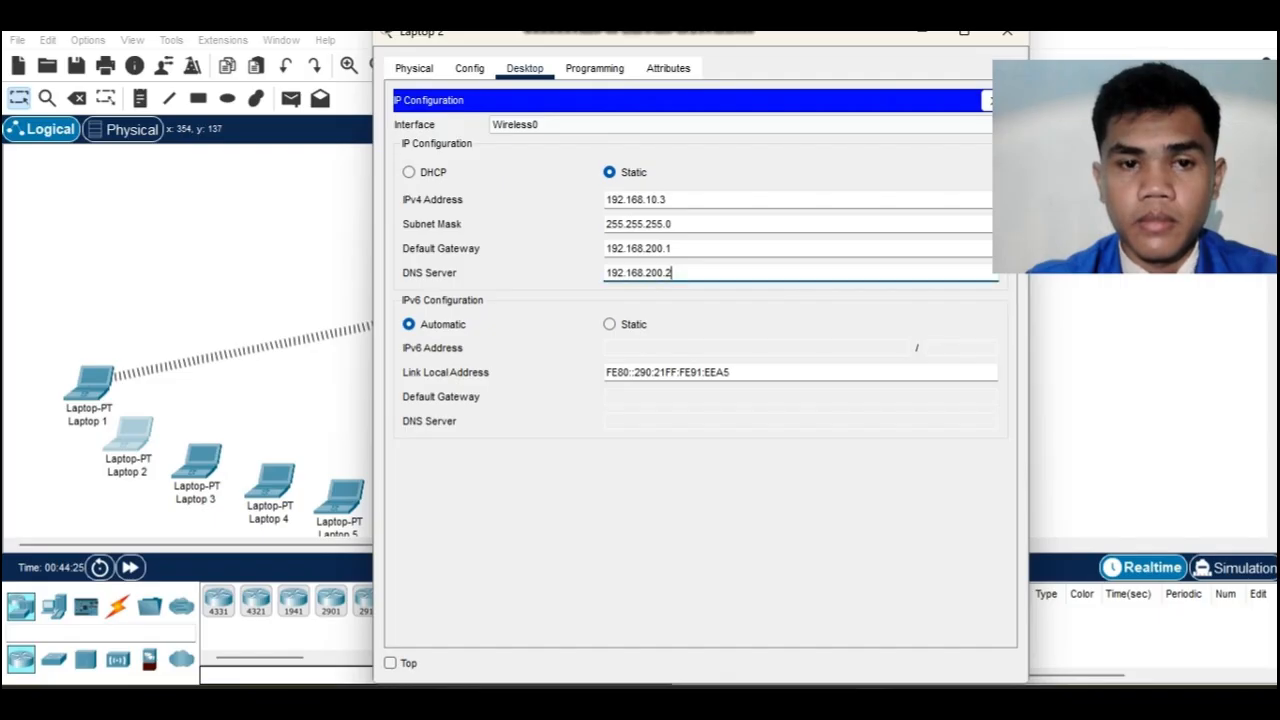
{"action": "left_click", "coordinate": [988, 100]}
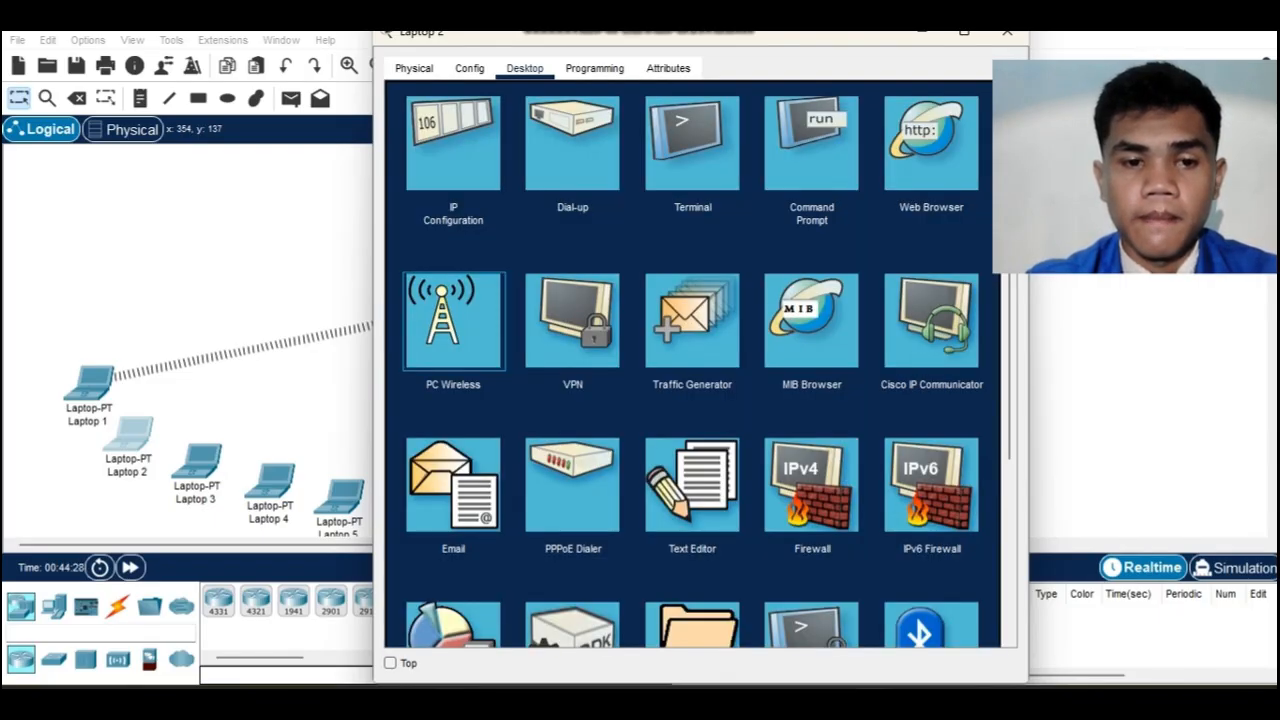
Connect Laptop 2 to the Kos_Nenek network through PC Wireless, entering the WPA2-Personal pre-shared key, and close the device window.
{"action": "left_click", "coordinate": [453, 320]}
{"action": "left_click", "coordinate": [555, 269]}
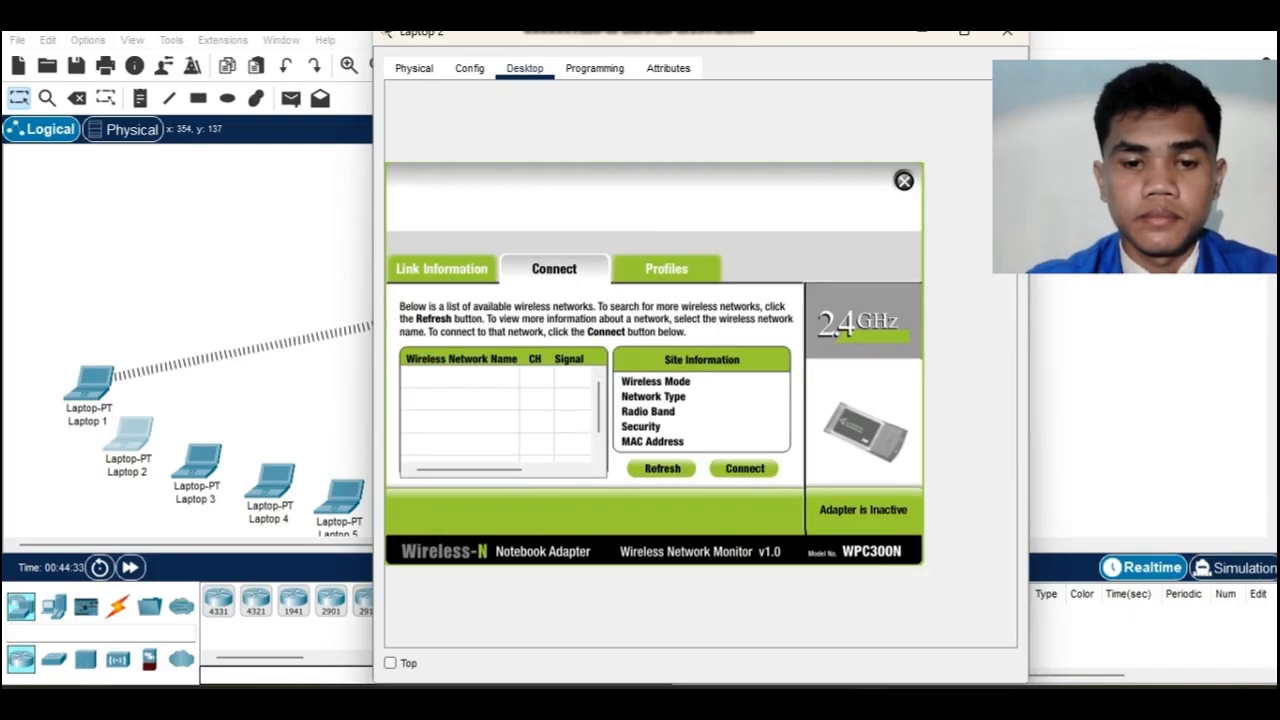
{"action": "left_click", "coordinate": [662, 468]}
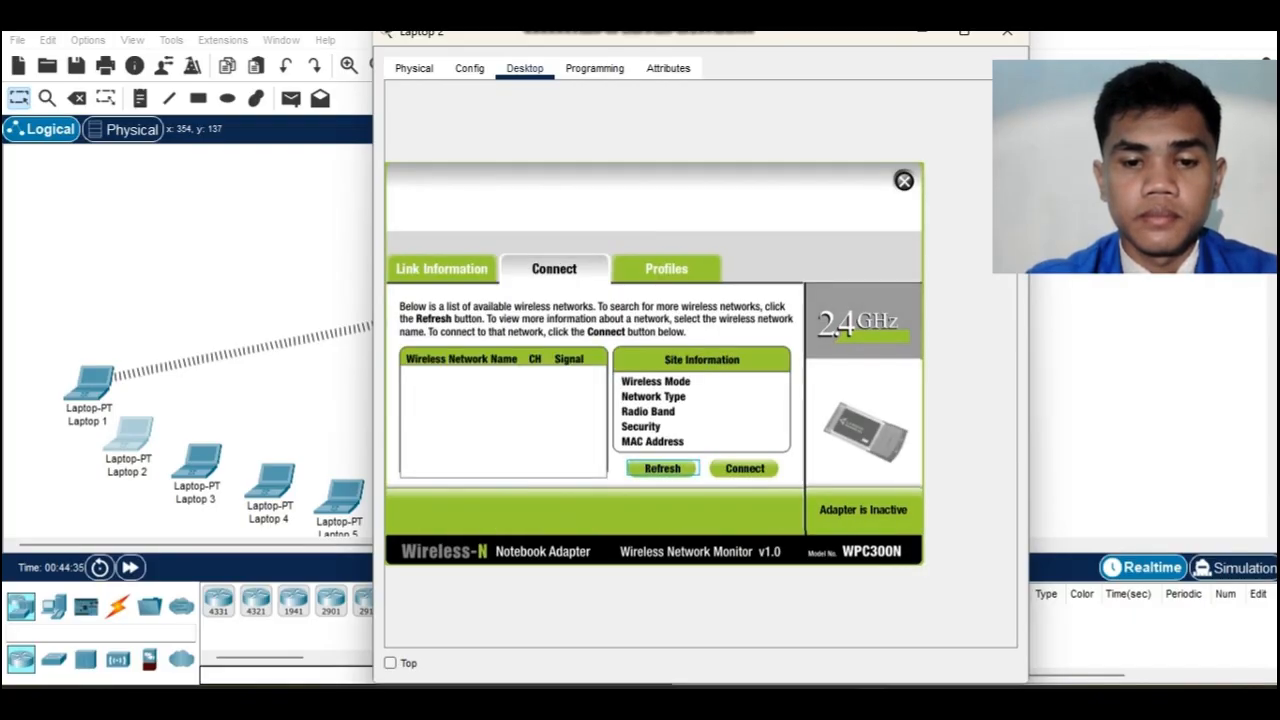
{"action": "left_click", "coordinate": [745, 468]}
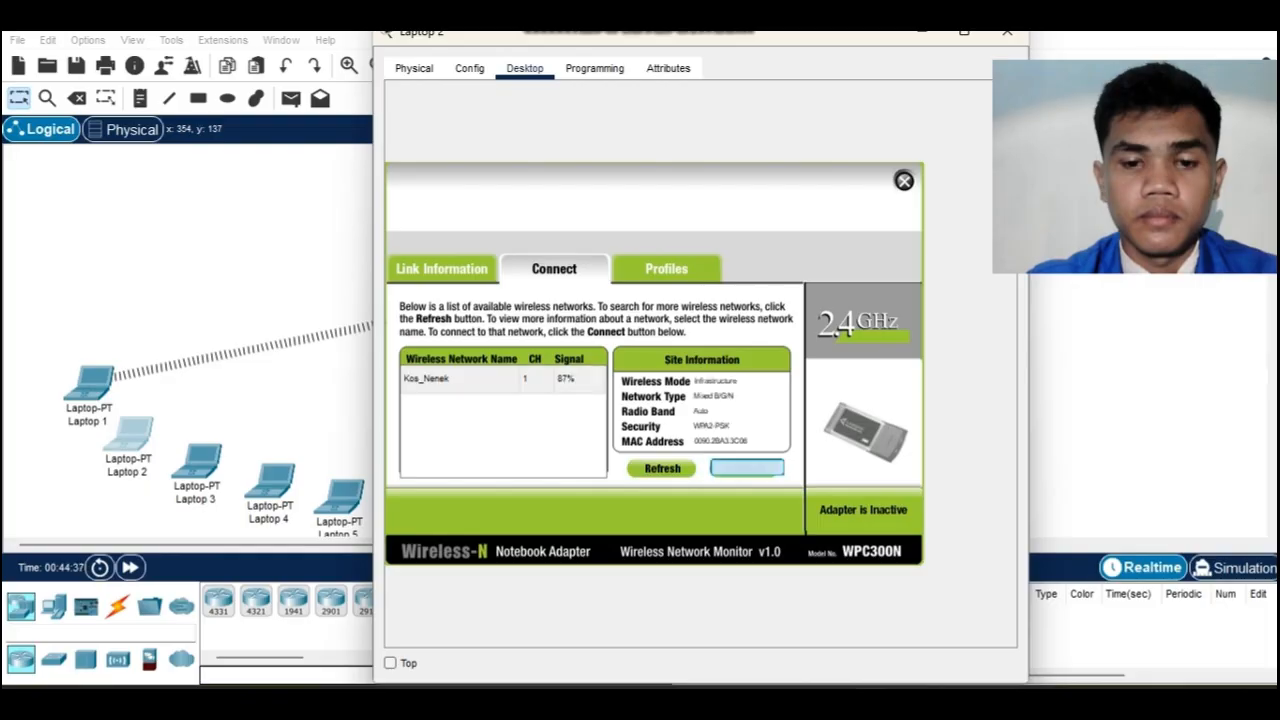
{"action": "type", "text": "kose"}
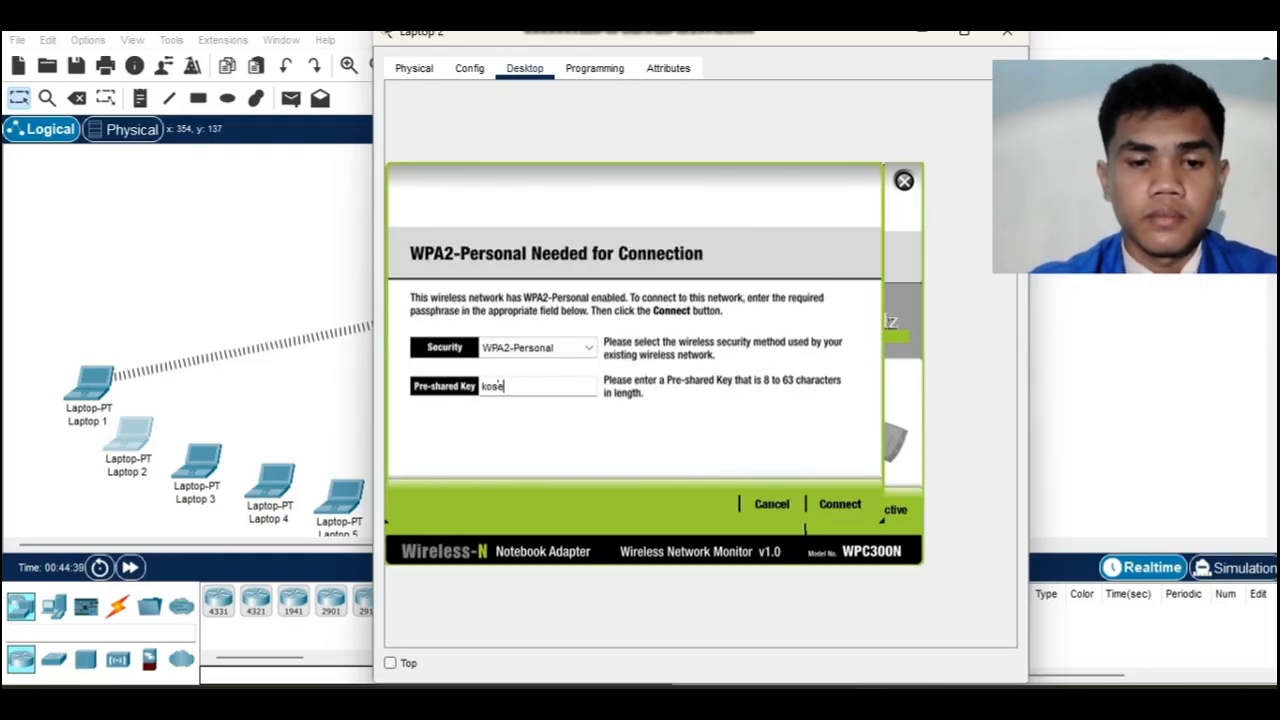
{"action": "key", "text": "BackSpace"}
{"action": "type", "text": "nenek"}
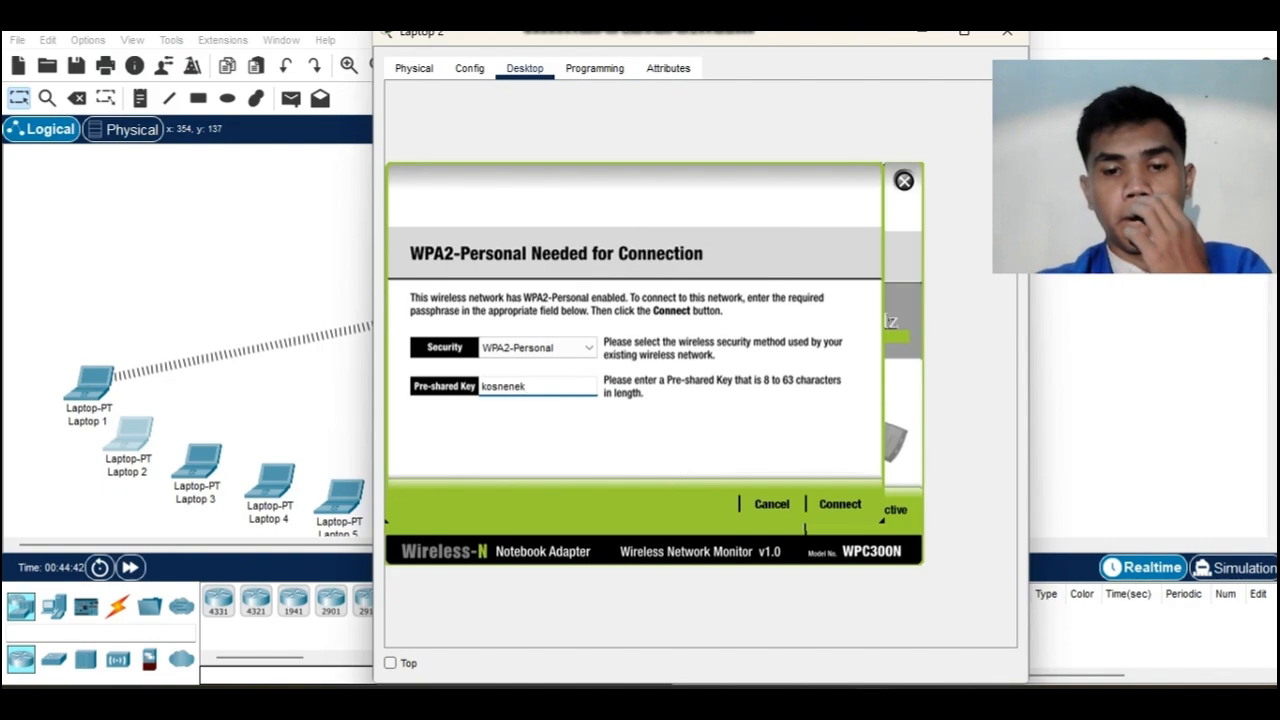
{"action": "left_click", "coordinate": [840, 503]}
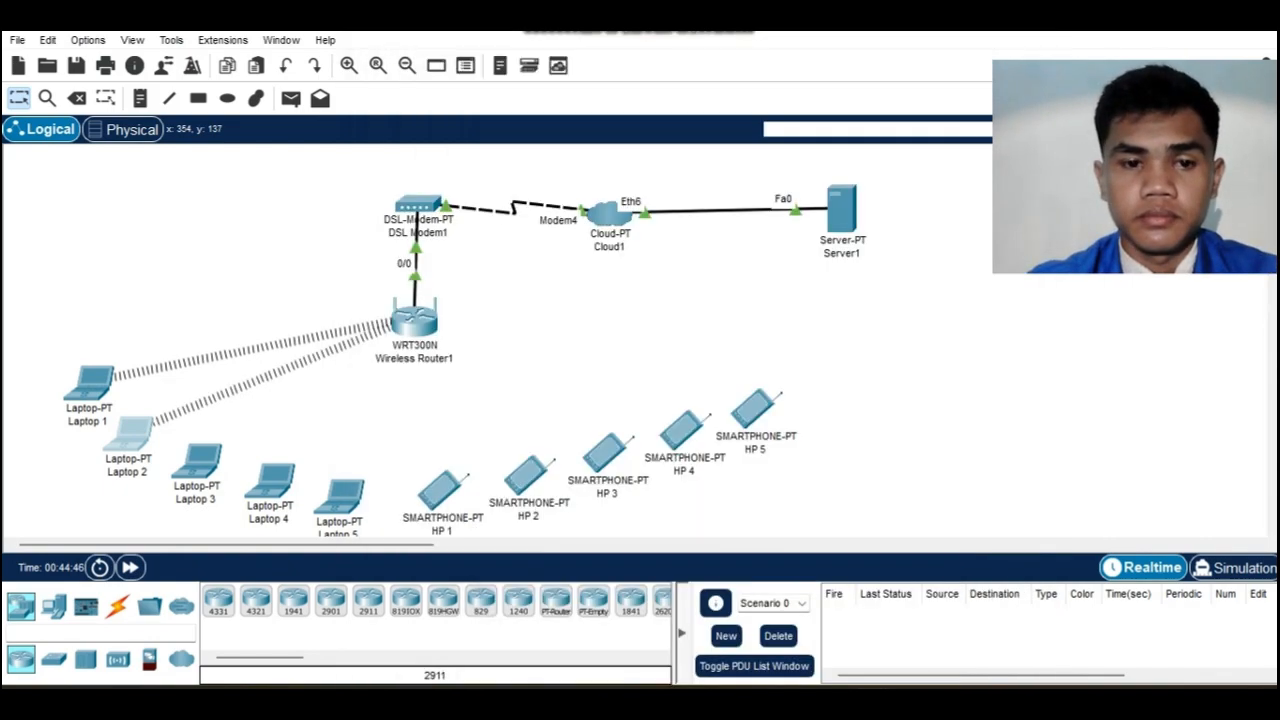
{"action": "left_click", "coordinate": [1007, 32]}
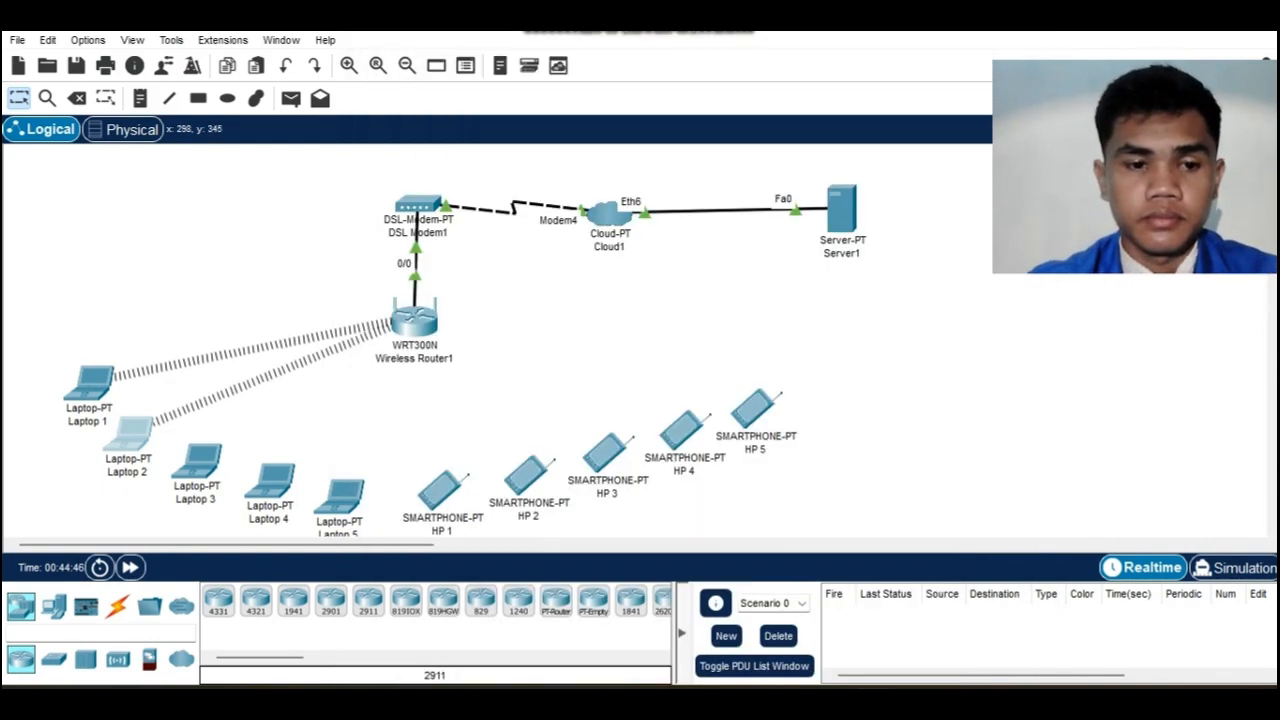
Give Laptop 3 the static IPv4 address 192.168.10.4 with subnet mask 255.255.255.0.
{"action": "left_click", "coordinate": [197, 460]}
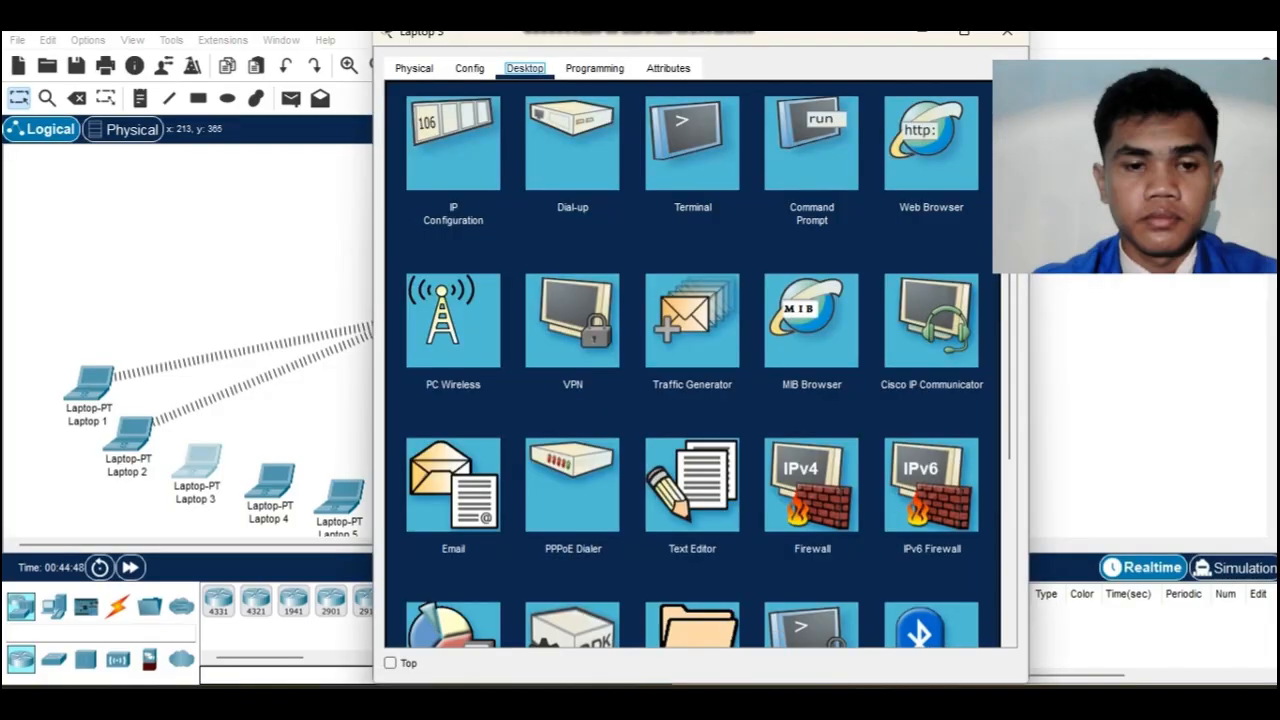
{"action": "left_click", "coordinate": [453, 143]}
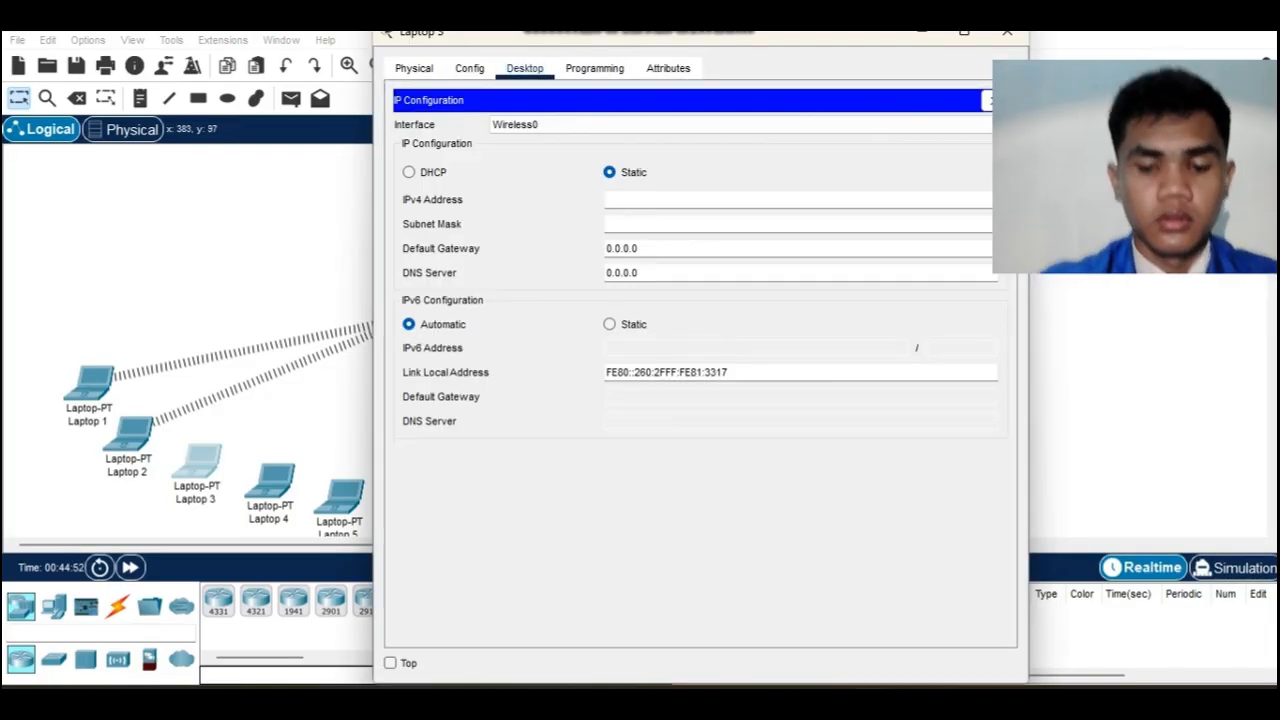
{"action": "type", "text": "192.168"}
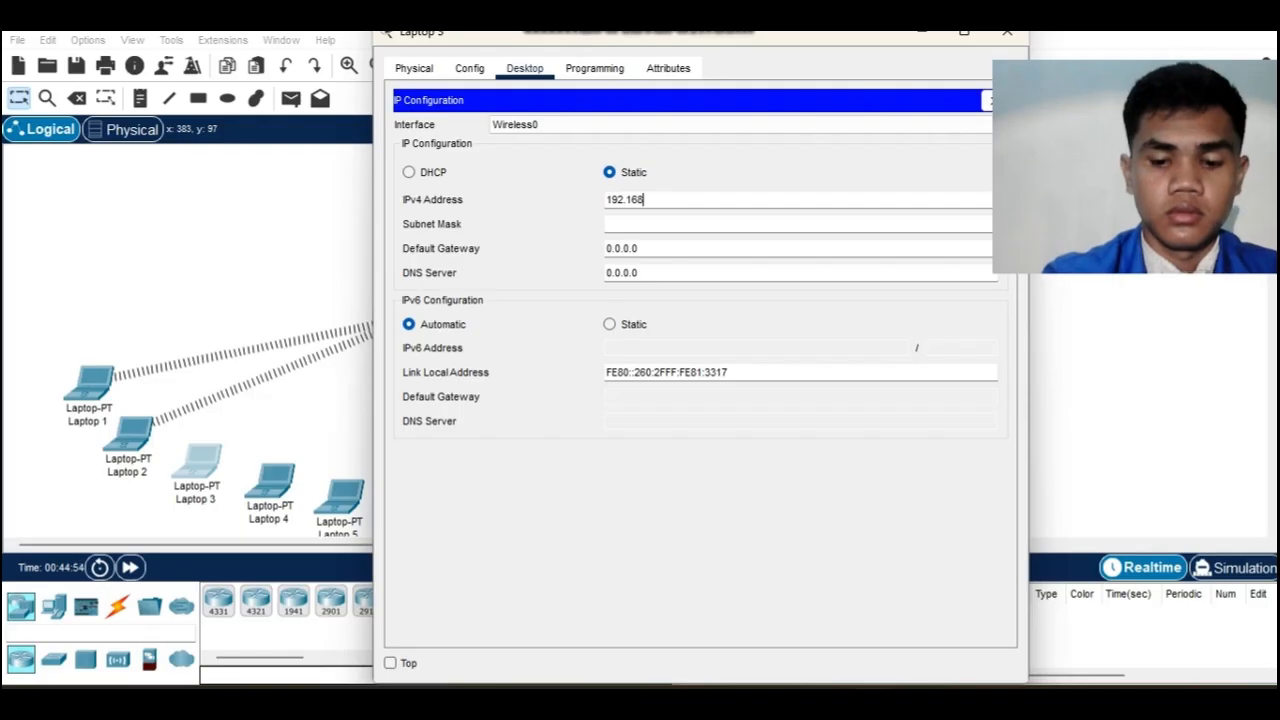
{"action": "type", "text": ".10.3"}
{"action": "key", "text": "BackSpace"}
{"action": "type", "text": "4"}
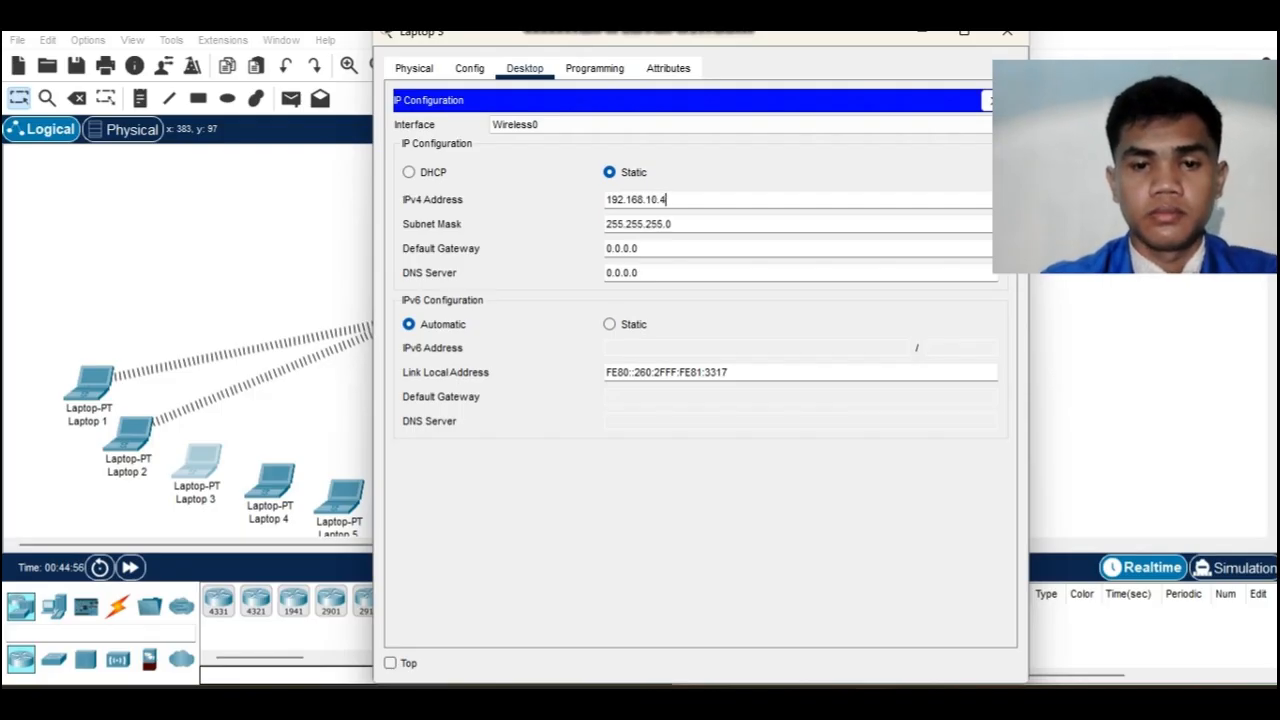
{"action": "key", "text": "Tab"}
Set Laptop 3's default gateway to 192.168.200.1 and DNS server to 192.168.200.2, closing its IP configuration.
{"action": "key", "text": "Tab"}
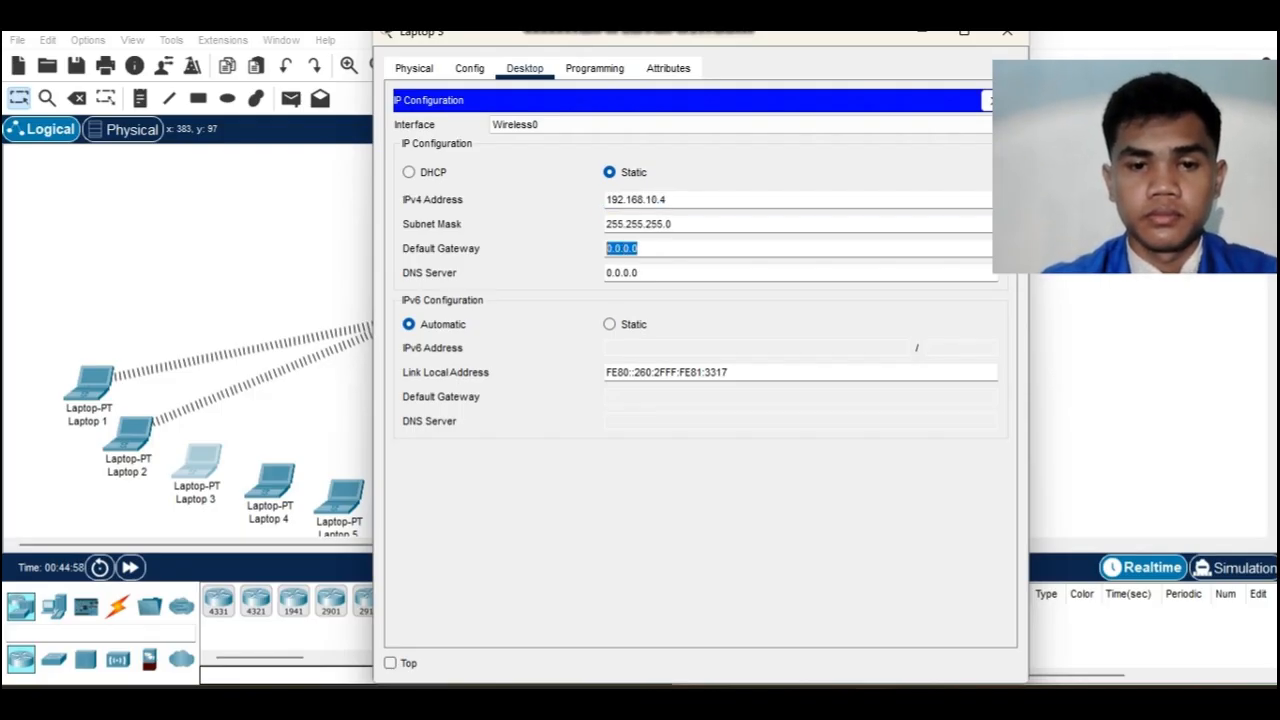
{"action": "type", "text": "192.168.200.1"}
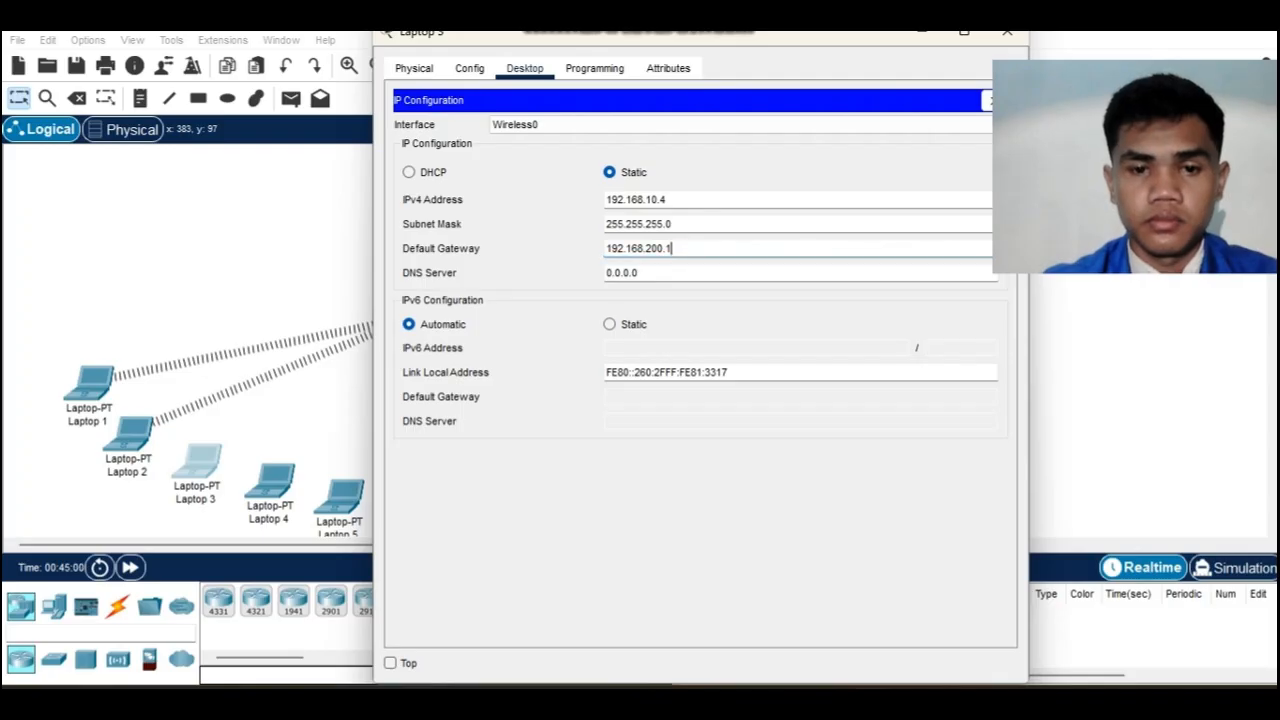
{"action": "key", "text": "Tab"}
{"action": "type", "text": "192.168.200.1"}
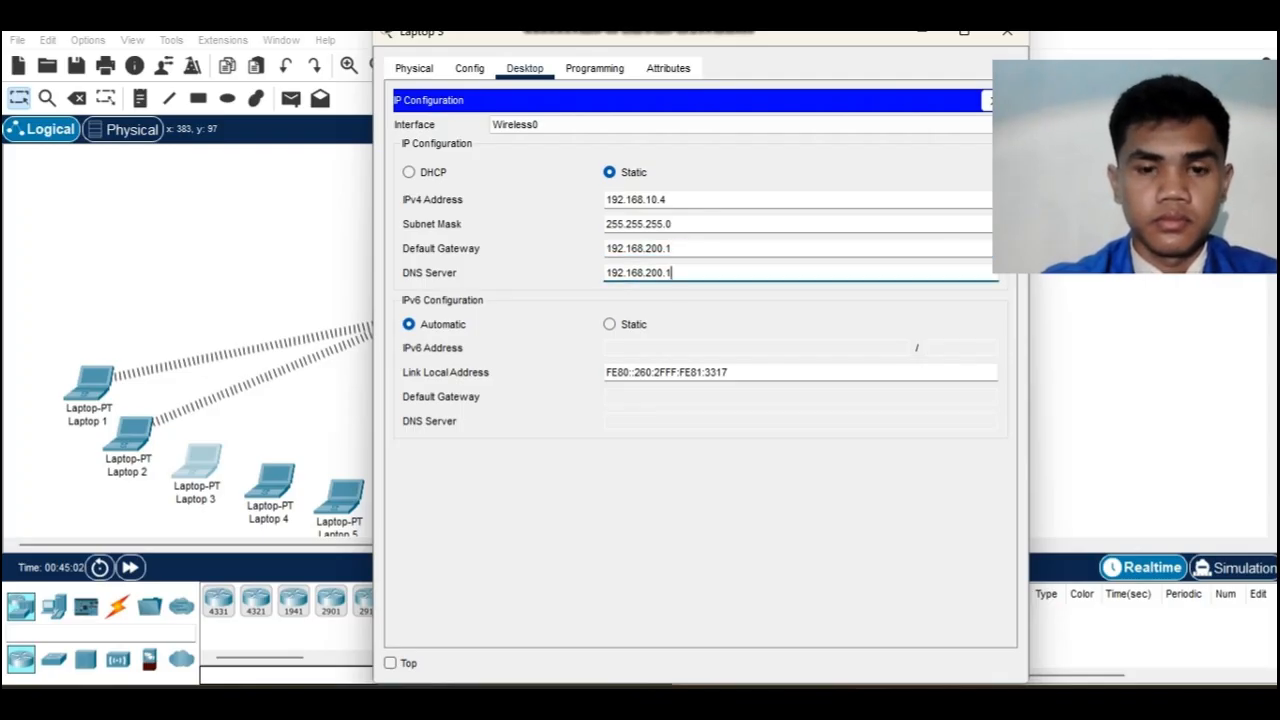
{"action": "key", "text": "BackSpace"}
{"action": "type", "text": "2"}
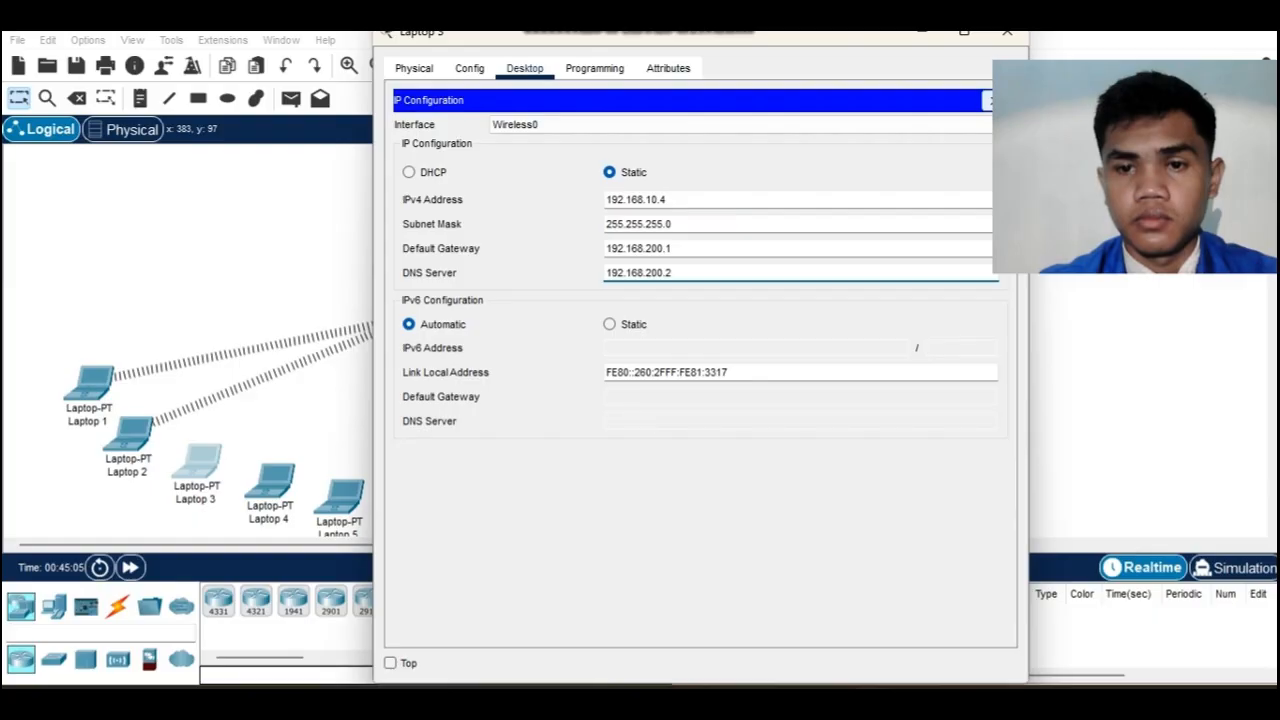
{"action": "left_click", "coordinate": [986, 100]}
Connect Laptop 3 to the Kos_Nenek network through PC Wireless, entering the WPA2-Personal pre-shared key, and close the device window.
{"action": "left_click", "coordinate": [453, 320]}
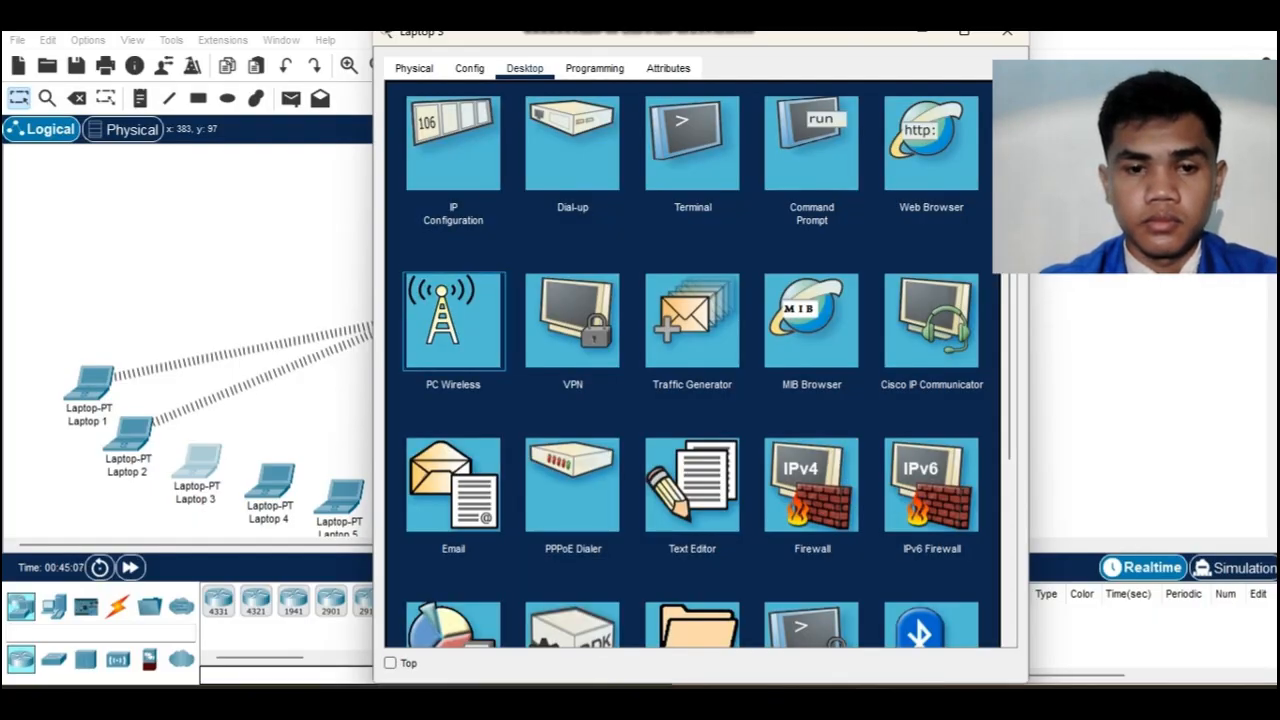
{"action": "left_click", "coordinate": [555, 268]}
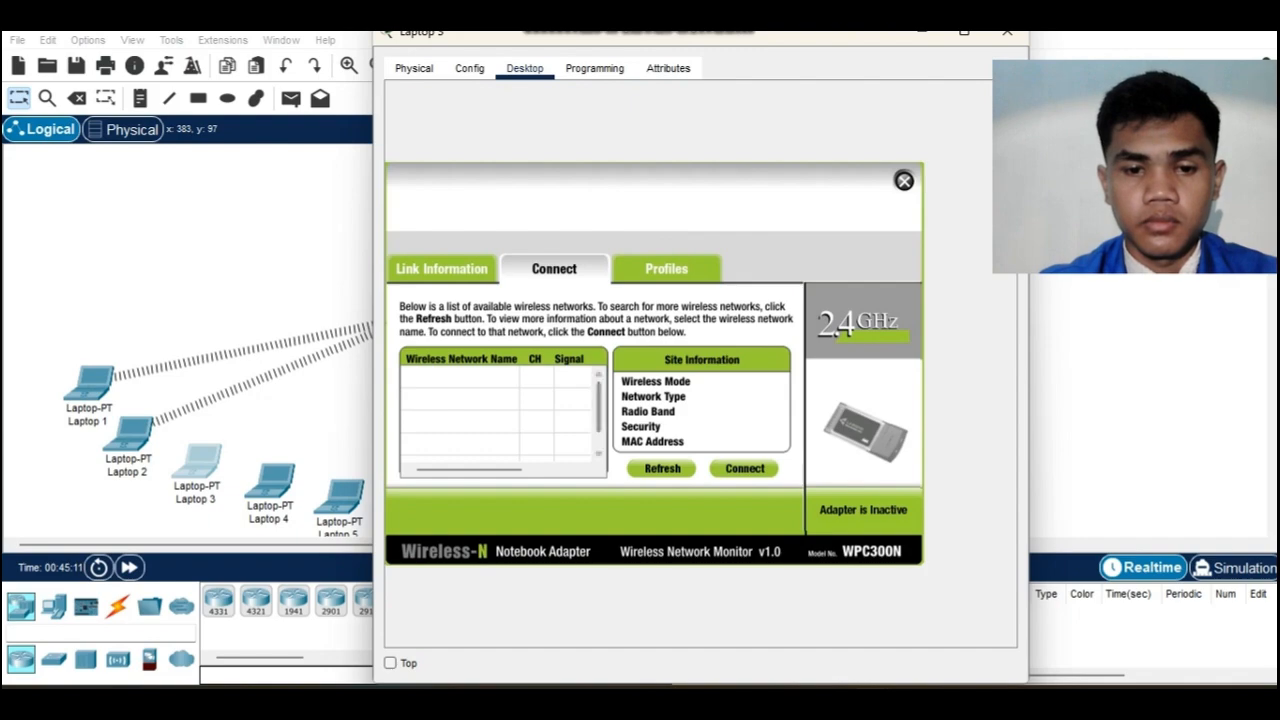
{"action": "left_click", "coordinate": [662, 468]}
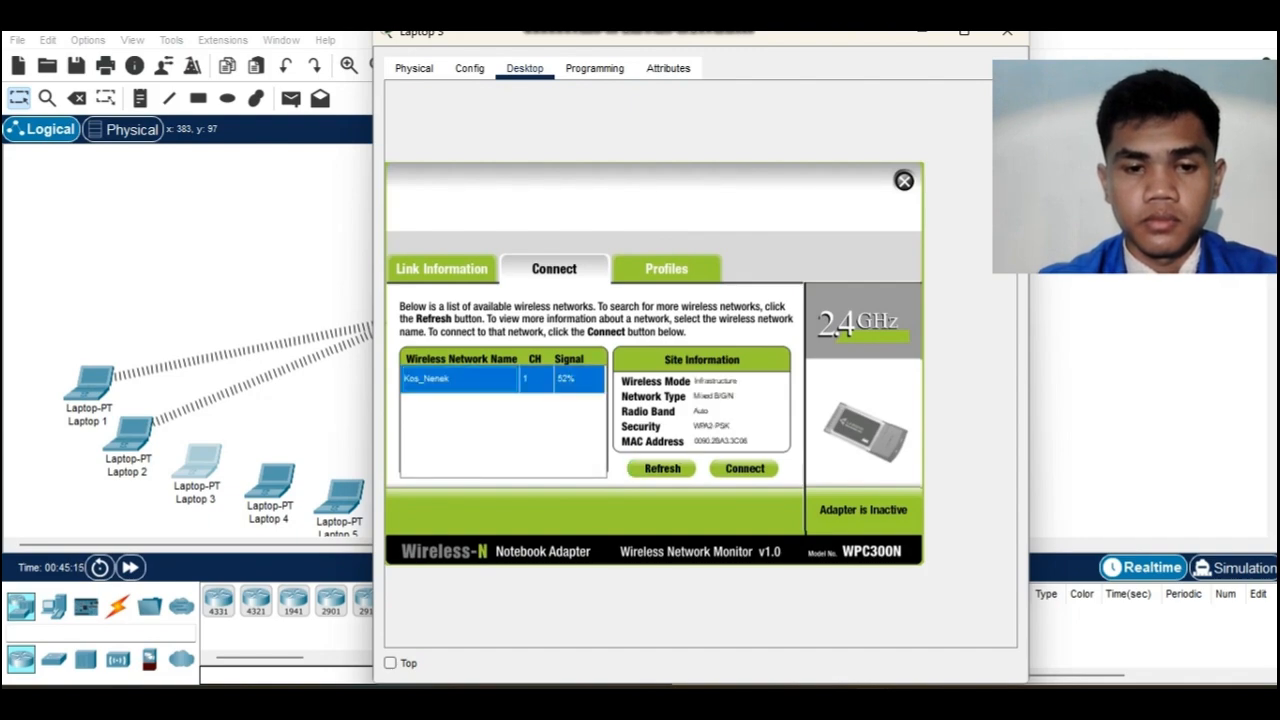
{"action": "left_click", "coordinate": [744, 468]}
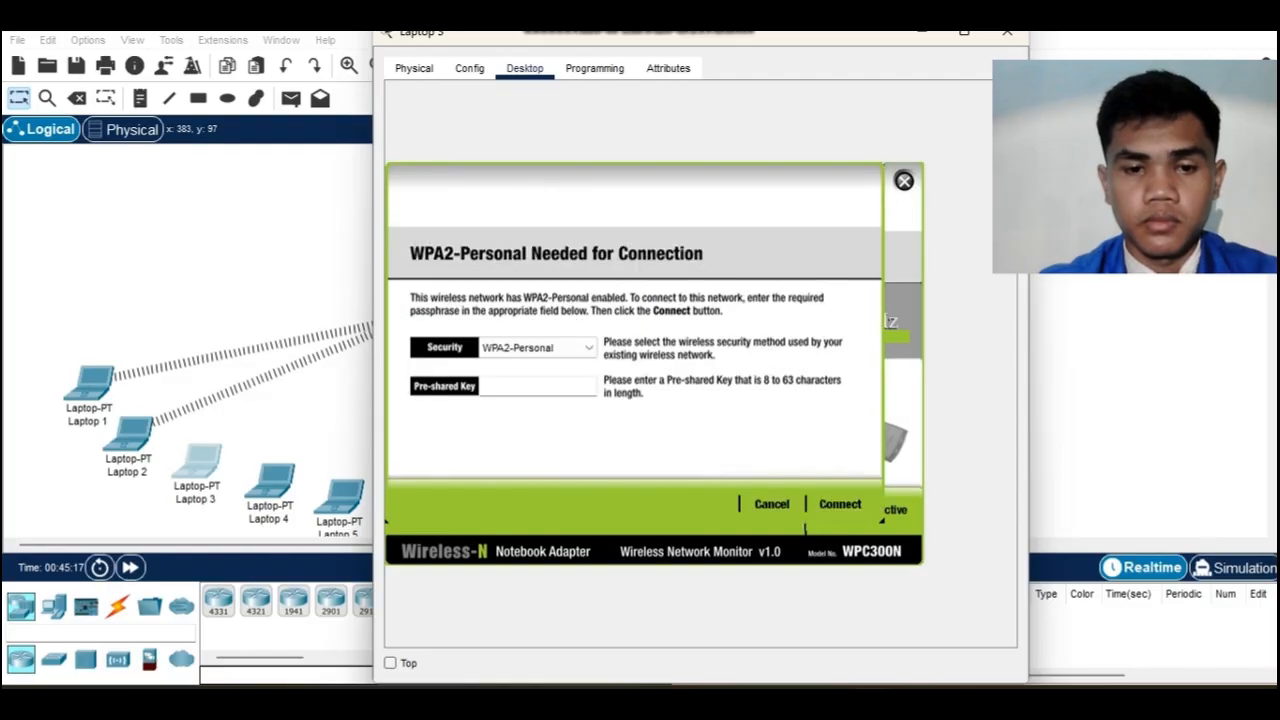
{"action": "type", "text": "kosnene"}
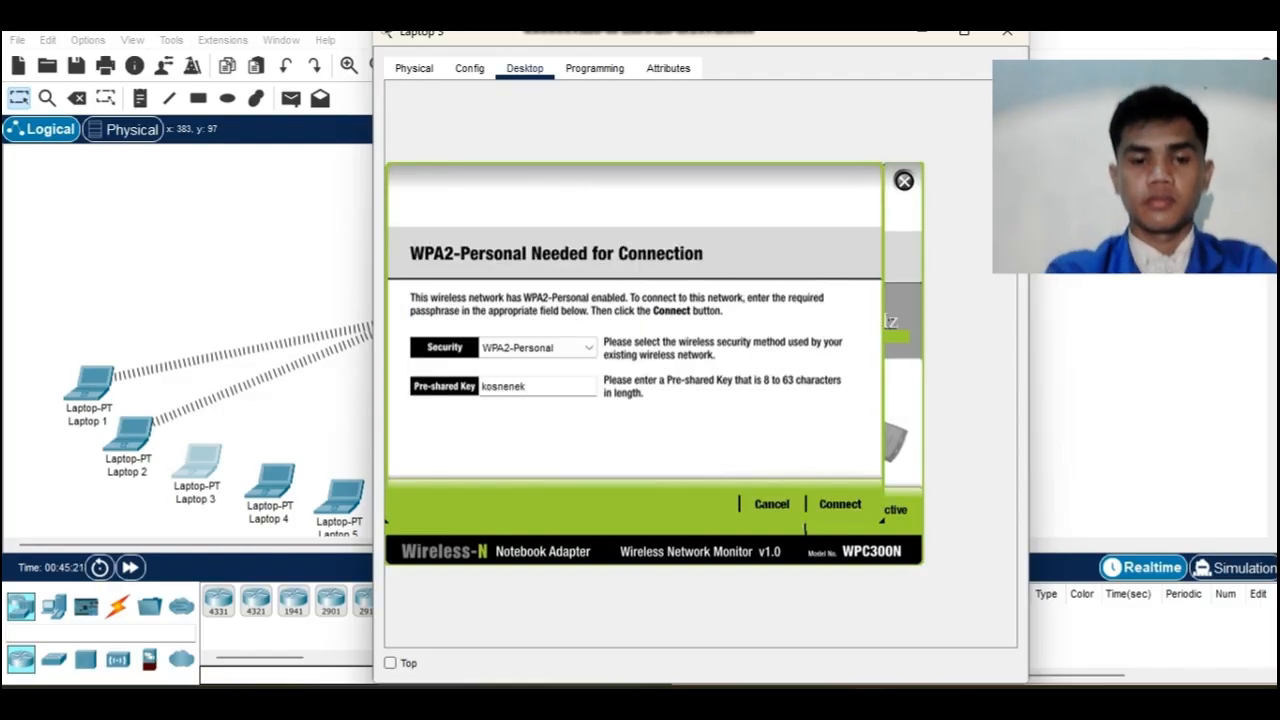
{"action": "type", "text": "k"}
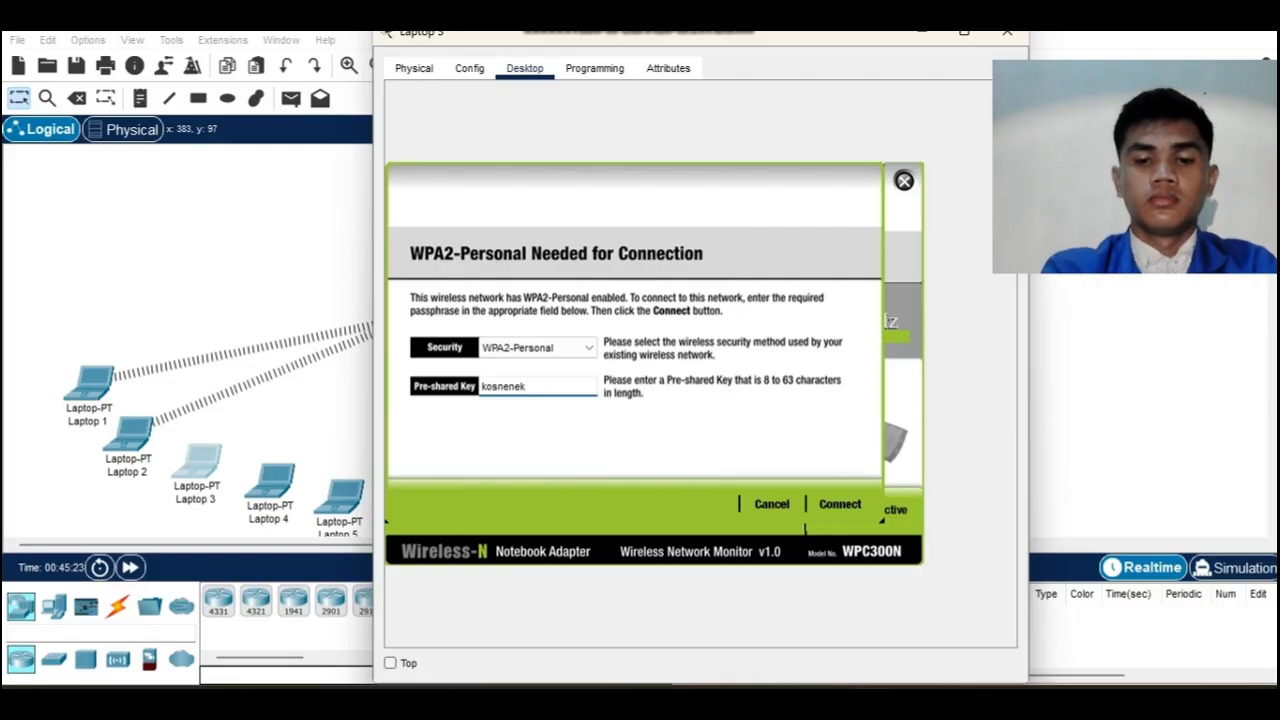
{"action": "left_click", "coordinate": [839, 504]}
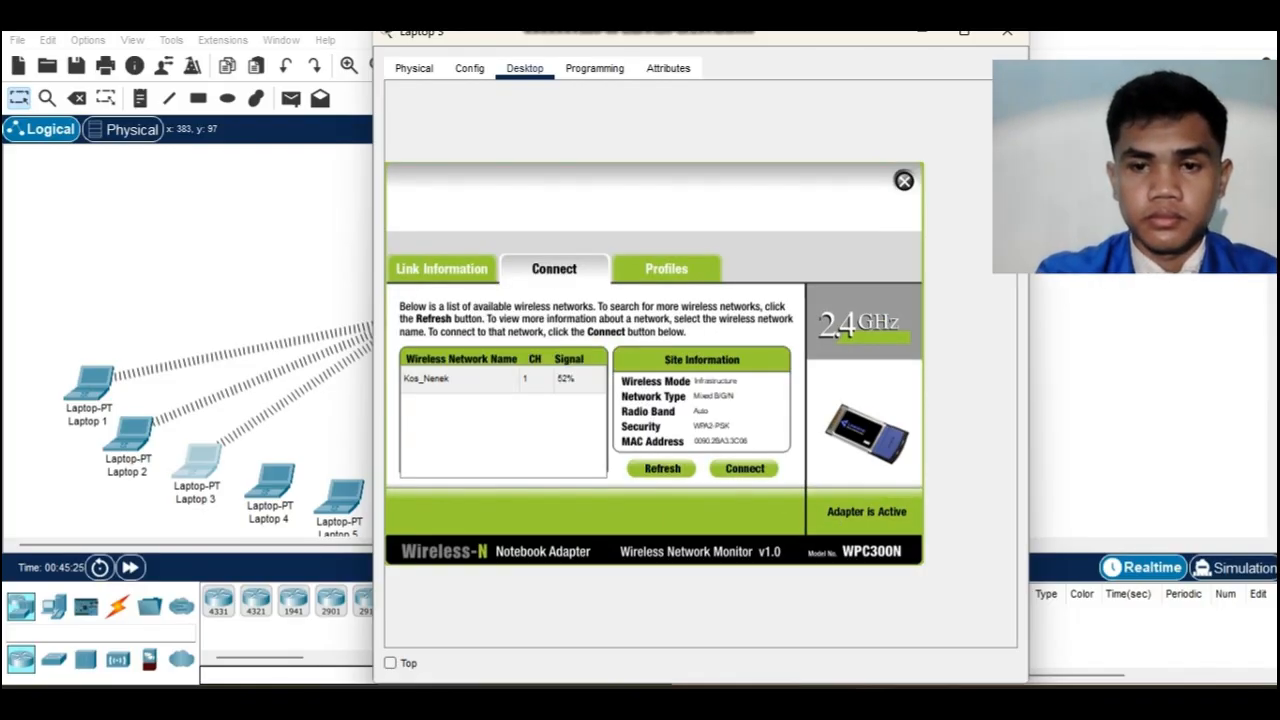
{"action": "left_click", "coordinate": [1007, 32]}
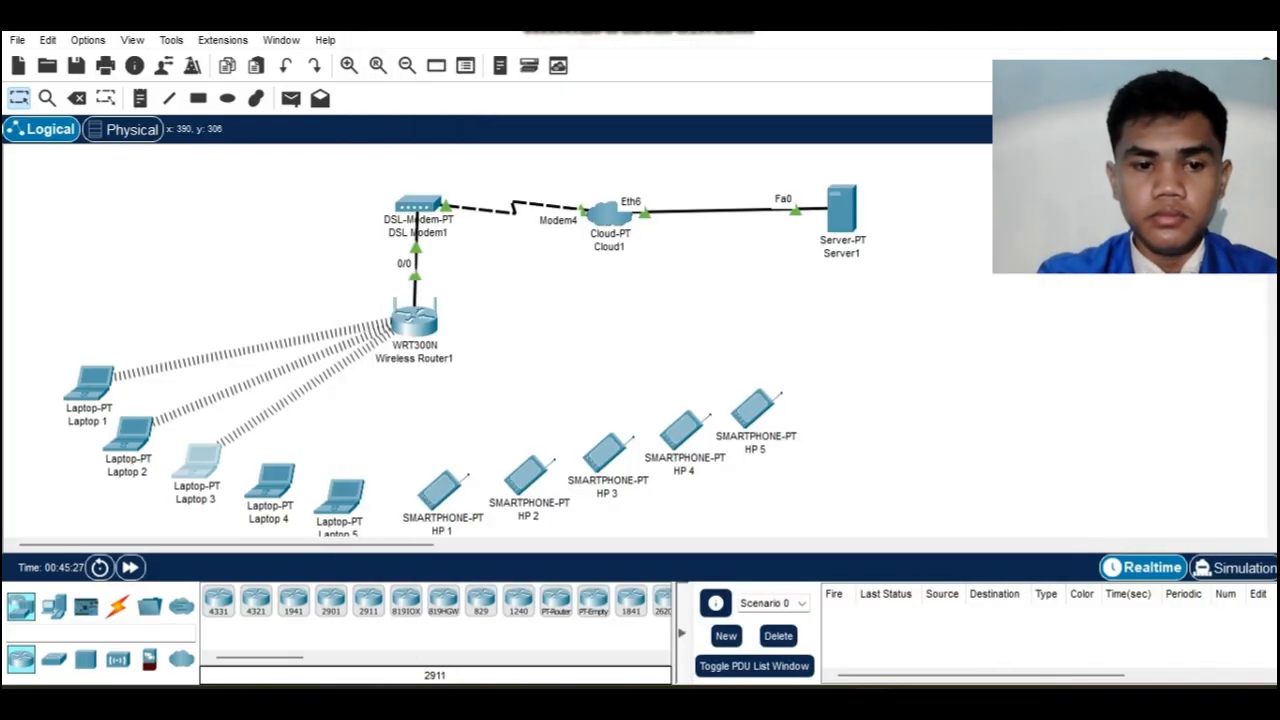
Give Laptop 4 the static IPv4 address 192.168.10.5 with subnet mask 255.255.255.0.
{"action": "left_click", "coordinate": [270, 482]}
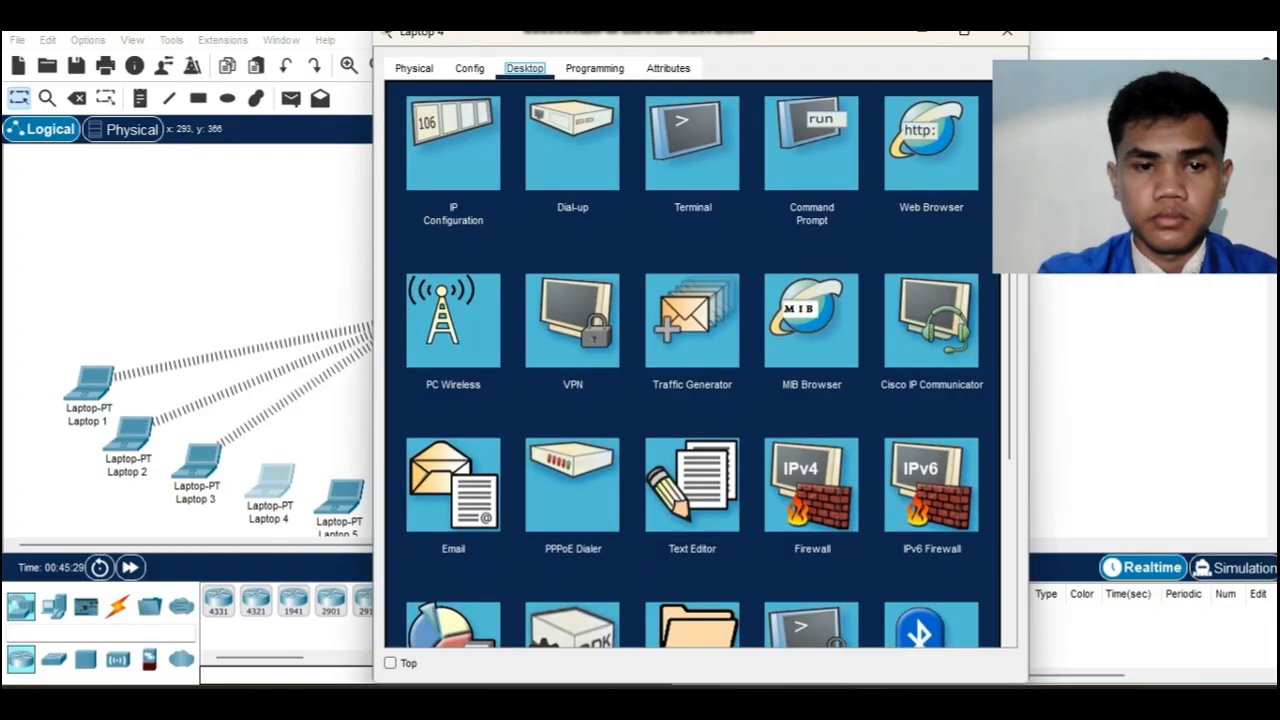
{"action": "left_click", "coordinate": [486, 157]}
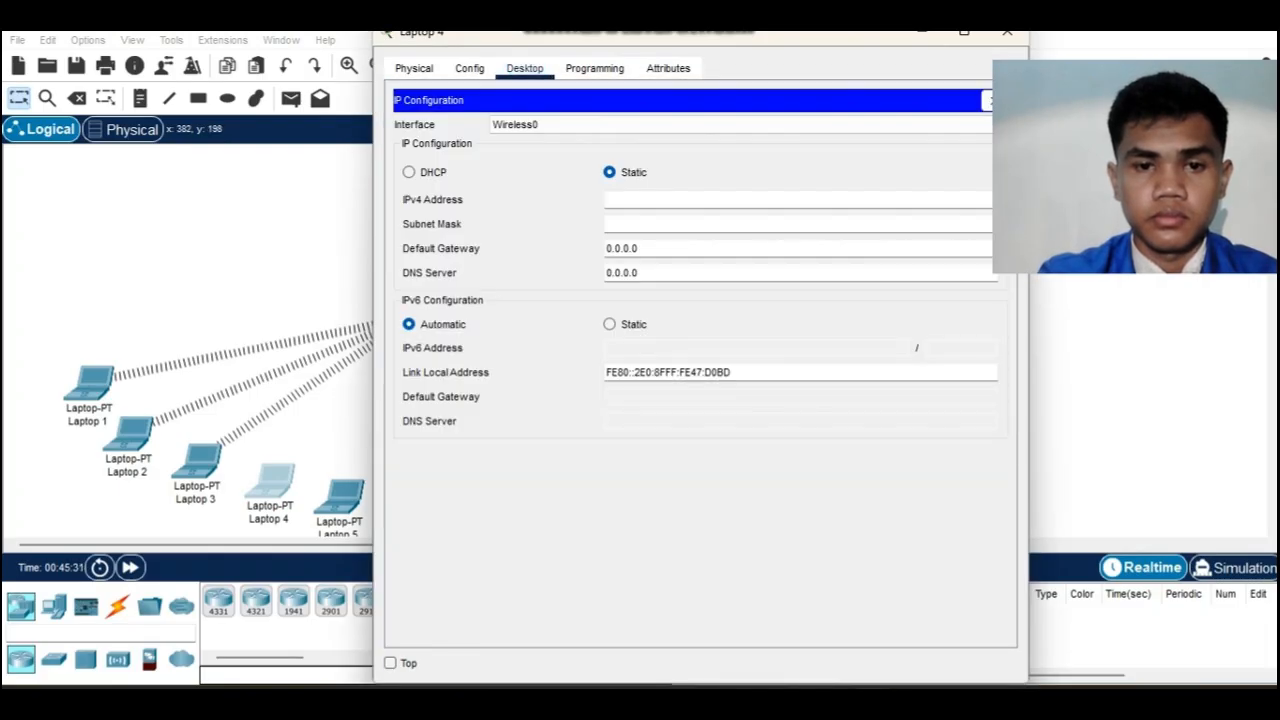
{"action": "left_click", "coordinate": [606, 200]}
{"action": "type", "text": "192."}
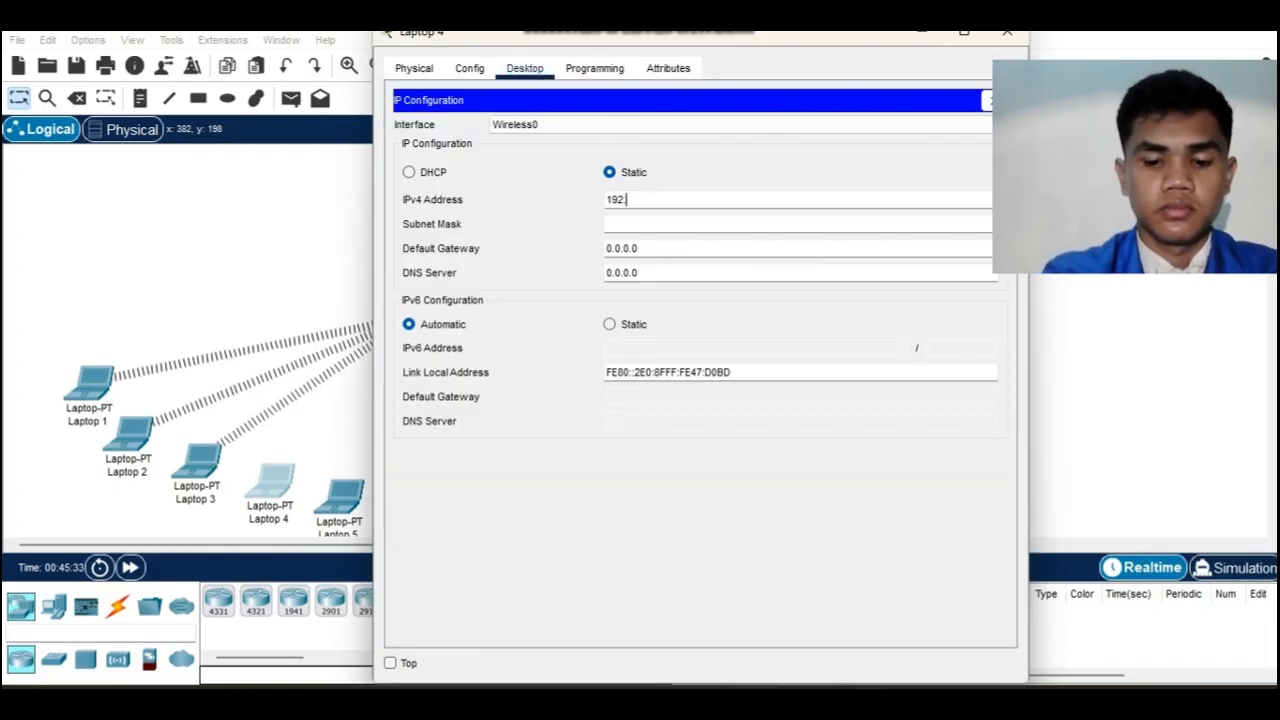
{"action": "type", "text": "168.10"}
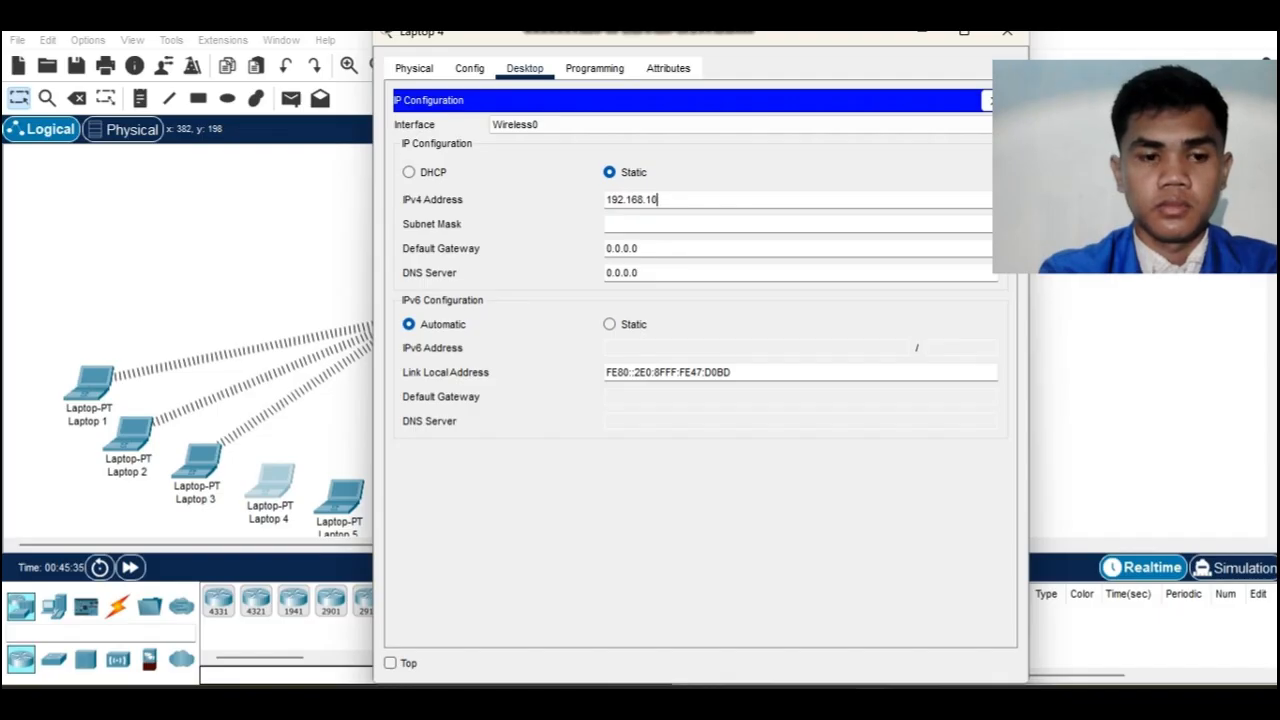
{"action": "type", "text": ".5"}
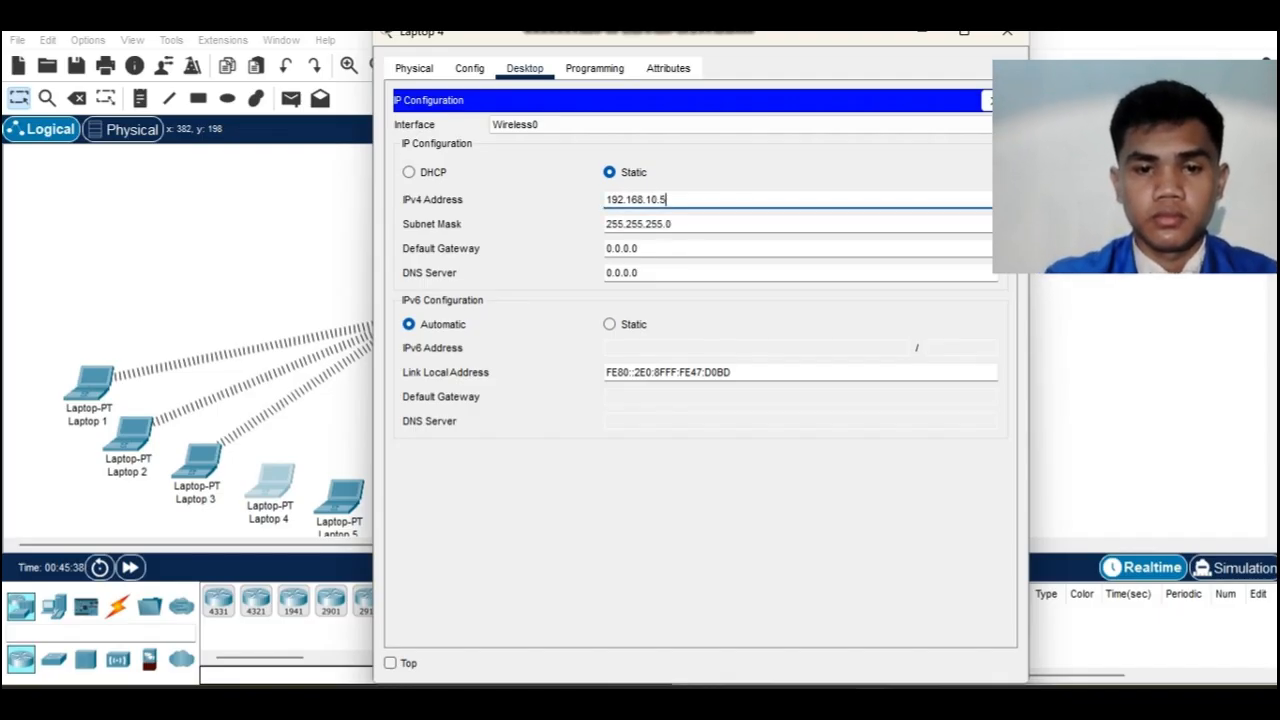
Set Laptop 4's default gateway to 192.168.200.1 and DNS server to 192.168.200.2, closing its IP configuration.
{"action": "left_click_drag", "start_coordinate": [640, 248], "coordinate": [604, 248]}
{"action": "type", "text": "192.168.200.1"}
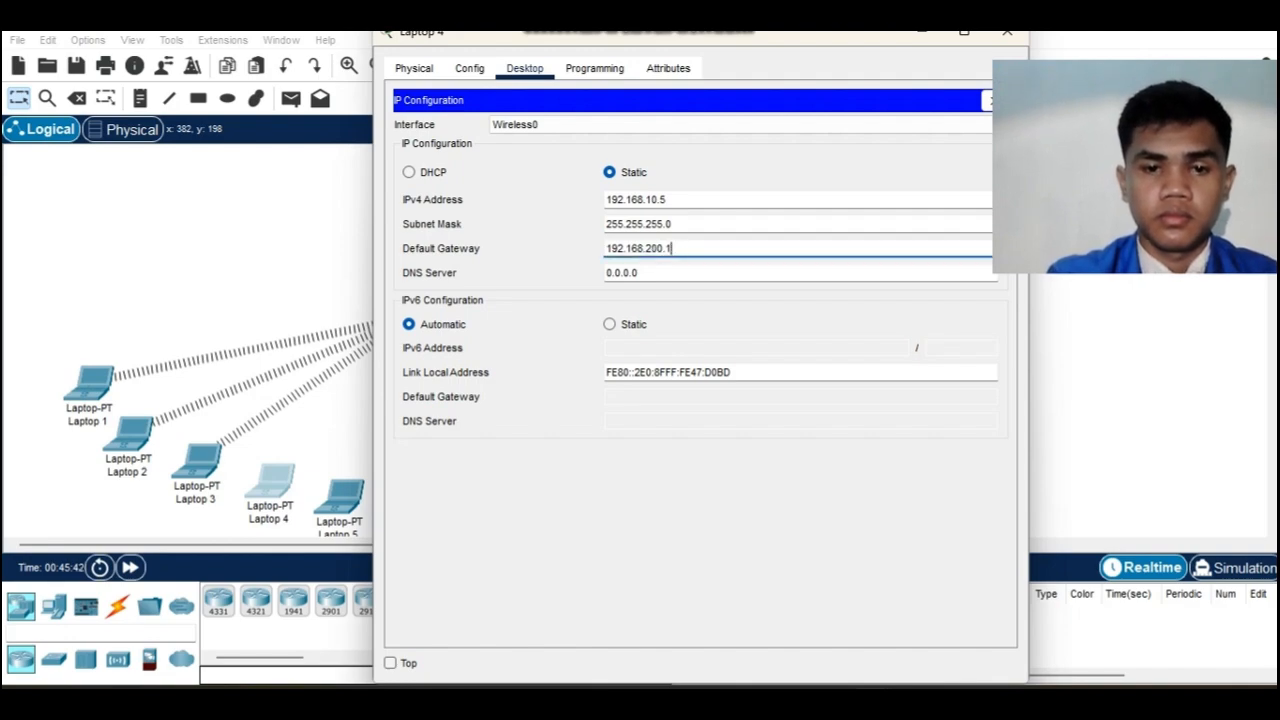
{"action": "left_click_drag", "start_coordinate": [640, 272], "coordinate": [604, 272]}
{"action": "type", "text": "192.168.200.1"}
{"action": "key", "text": "BackSpace"}
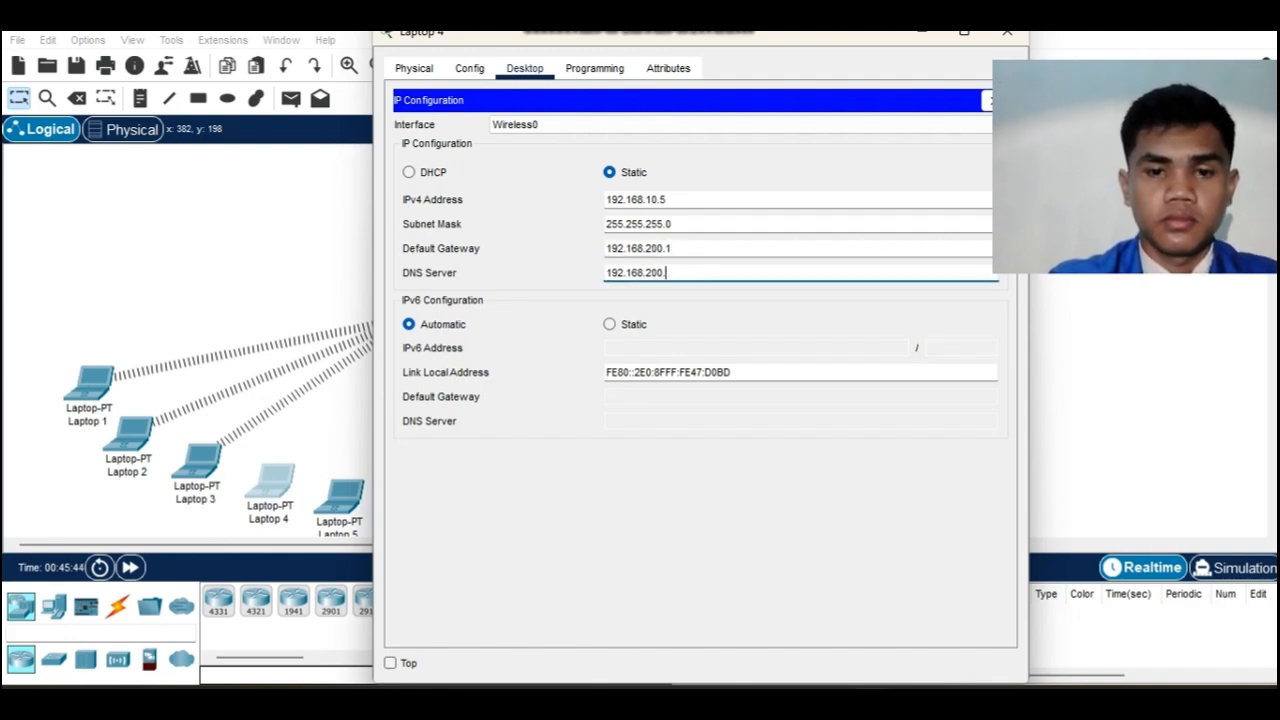
{"action": "type", "text": "2"}
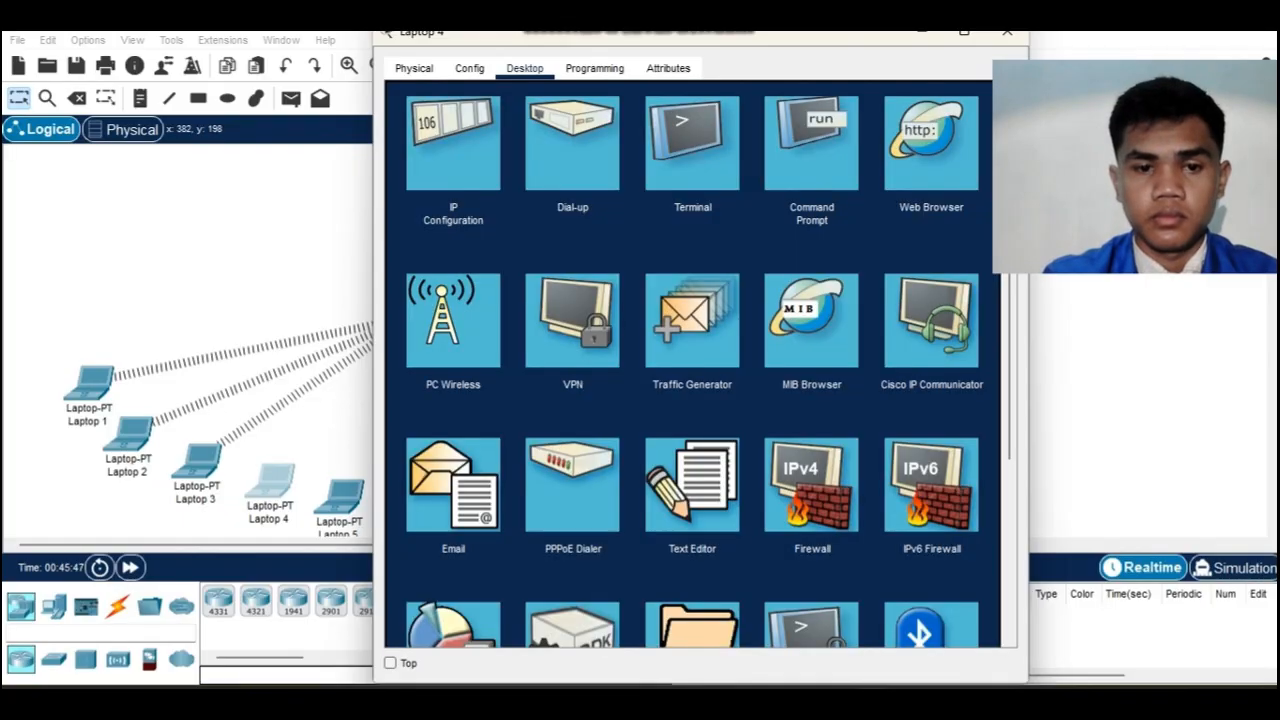
{"action": "left_click", "coordinate": [987, 100]}
Connect Laptop 4 to the Kos_Nenek network through PC Wireless, entering the WPA2-Personal pre-shared key, and close the device window.
{"action": "left_click", "coordinate": [453, 320]}
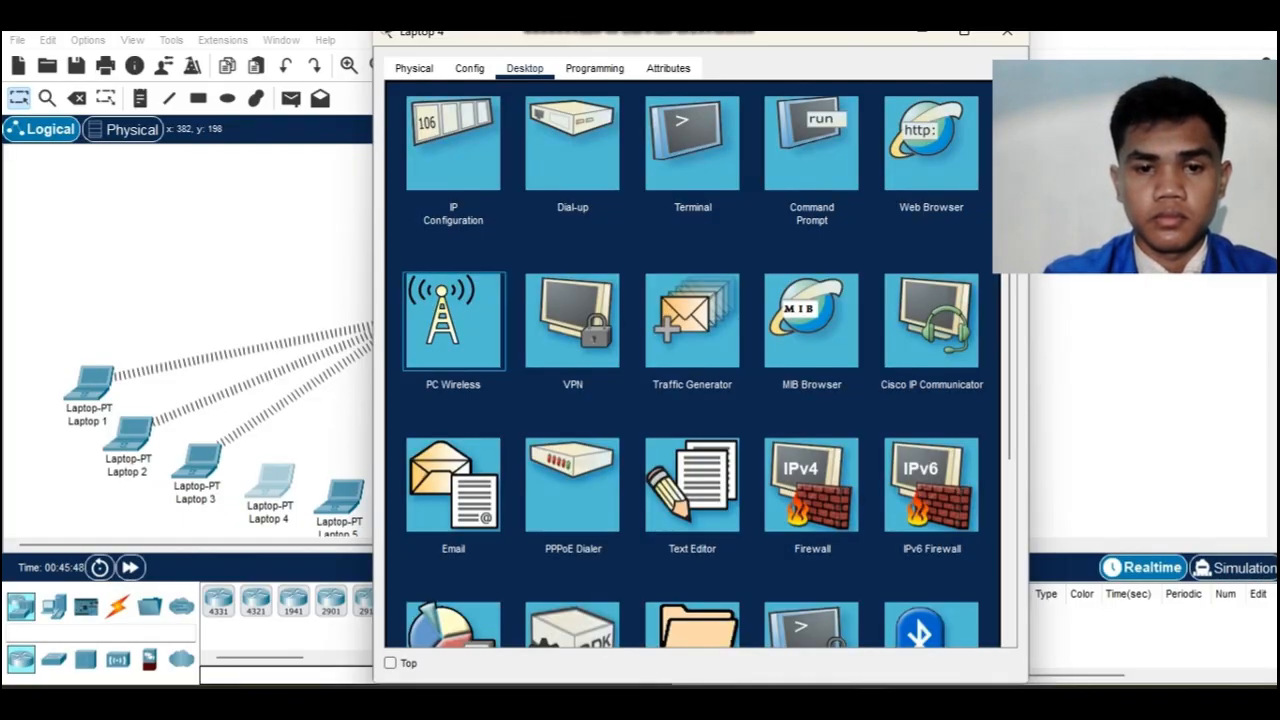
{"action": "left_click", "coordinate": [554, 268]}
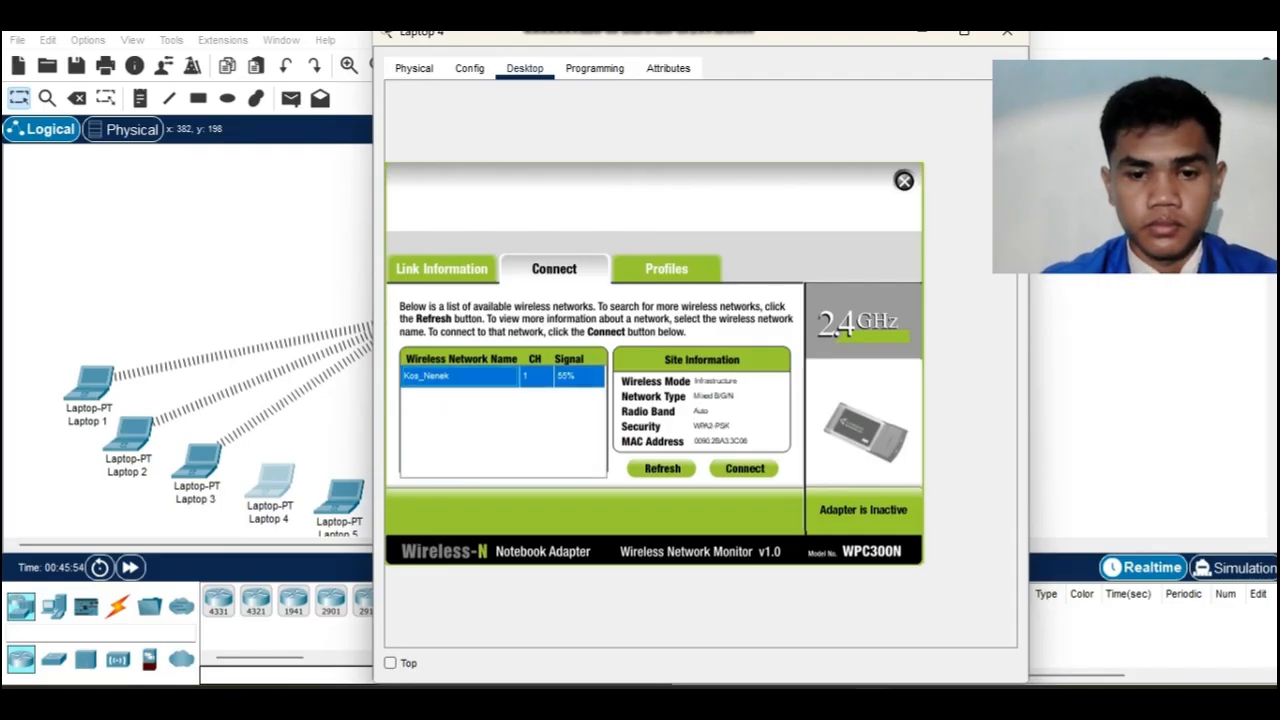
{"action": "left_click", "coordinate": [745, 468]}
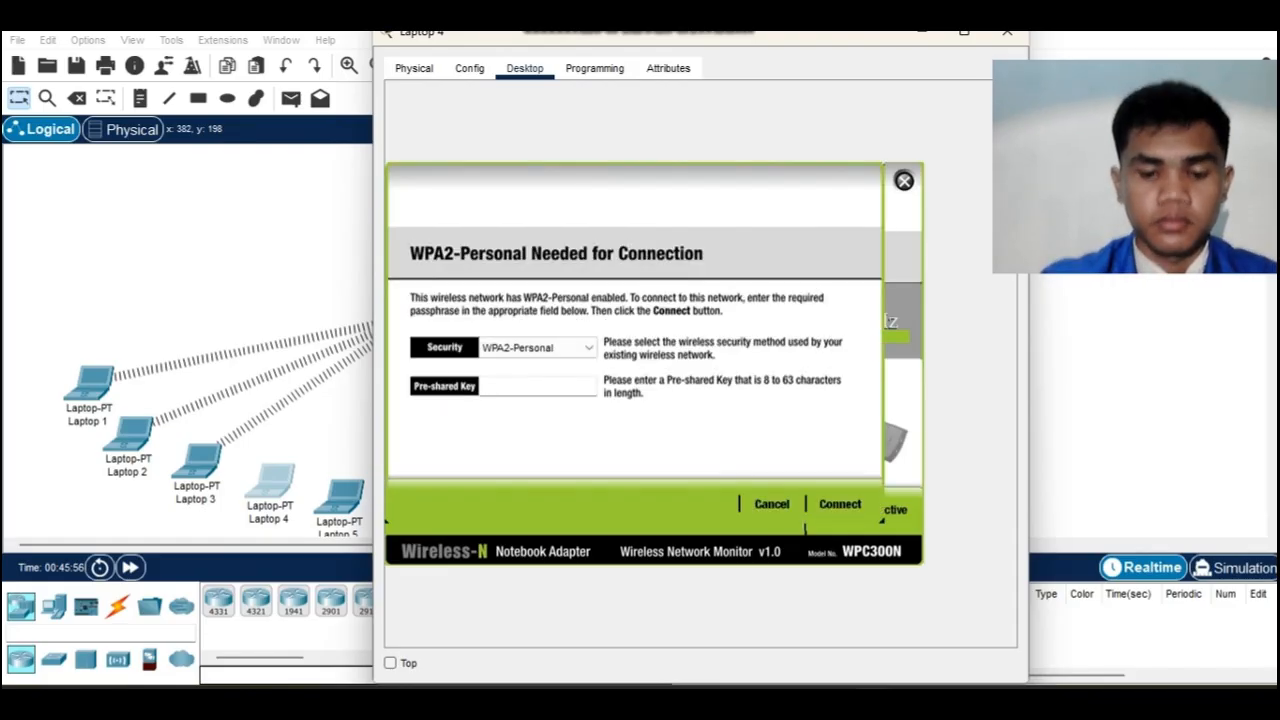
{"action": "type", "text": "kosnenek"}
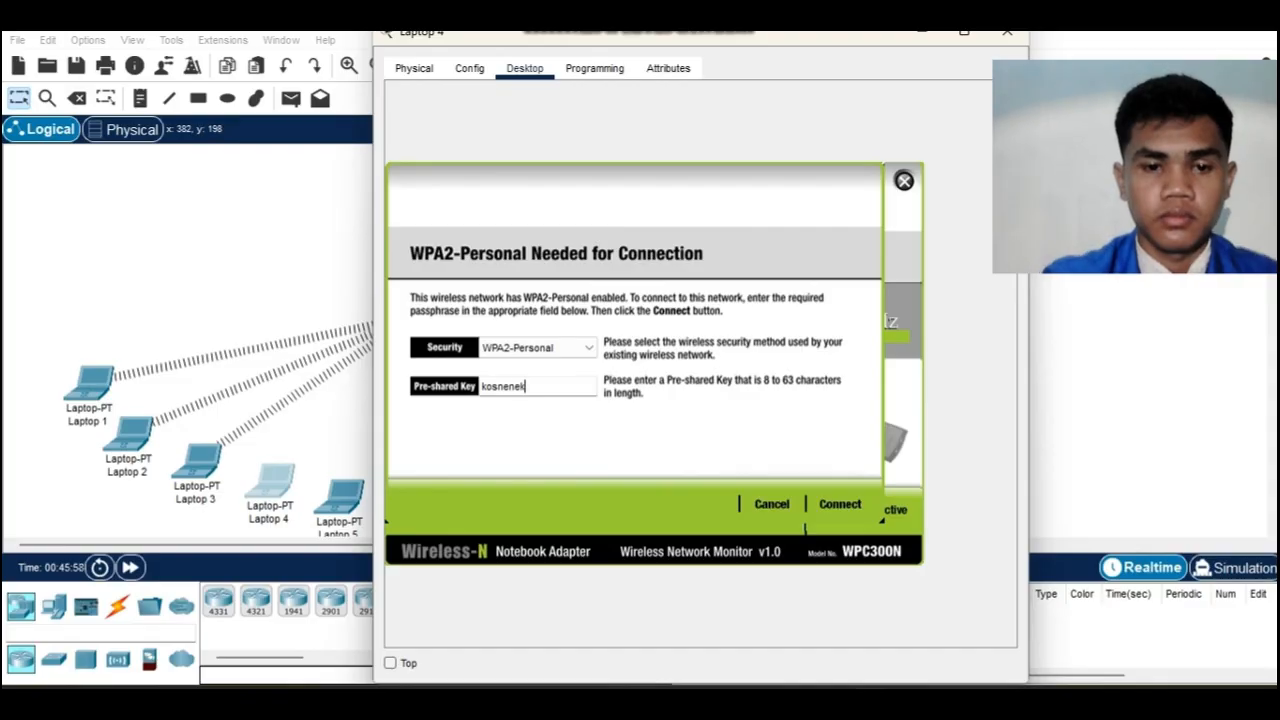
{"action": "left_click", "coordinate": [840, 504]}
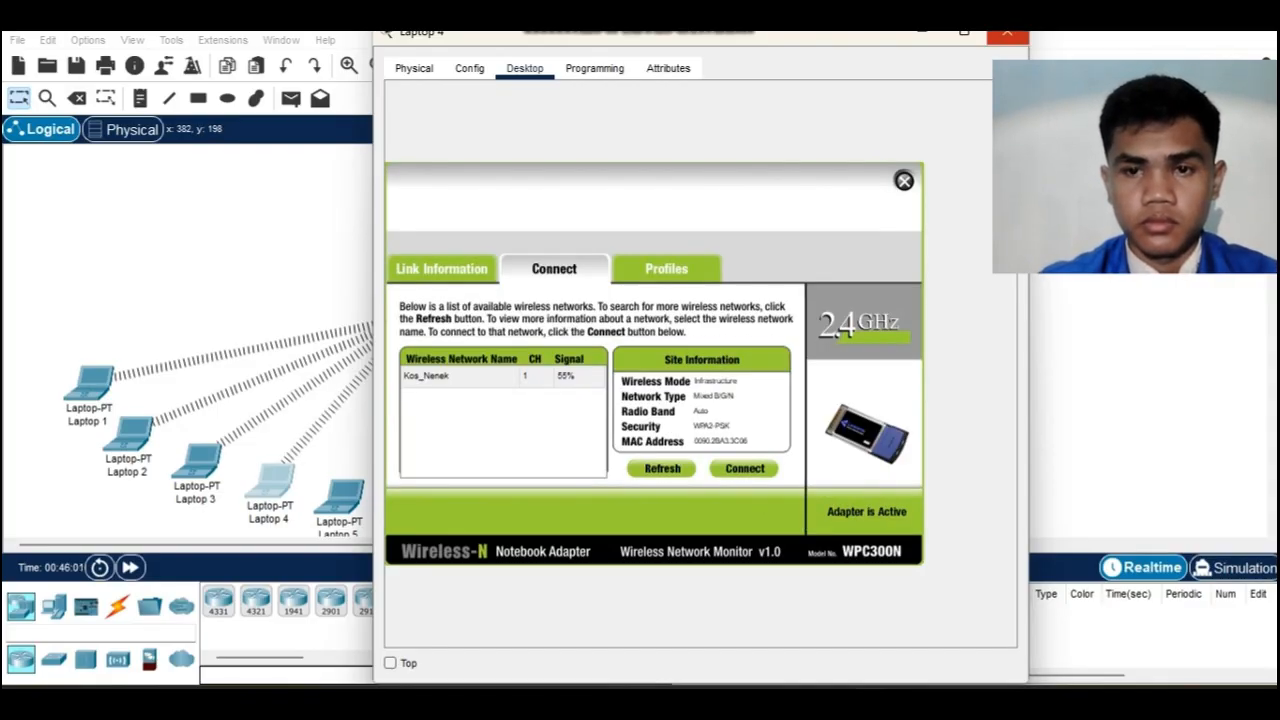
{"action": "left_click", "coordinate": [1007, 32]}
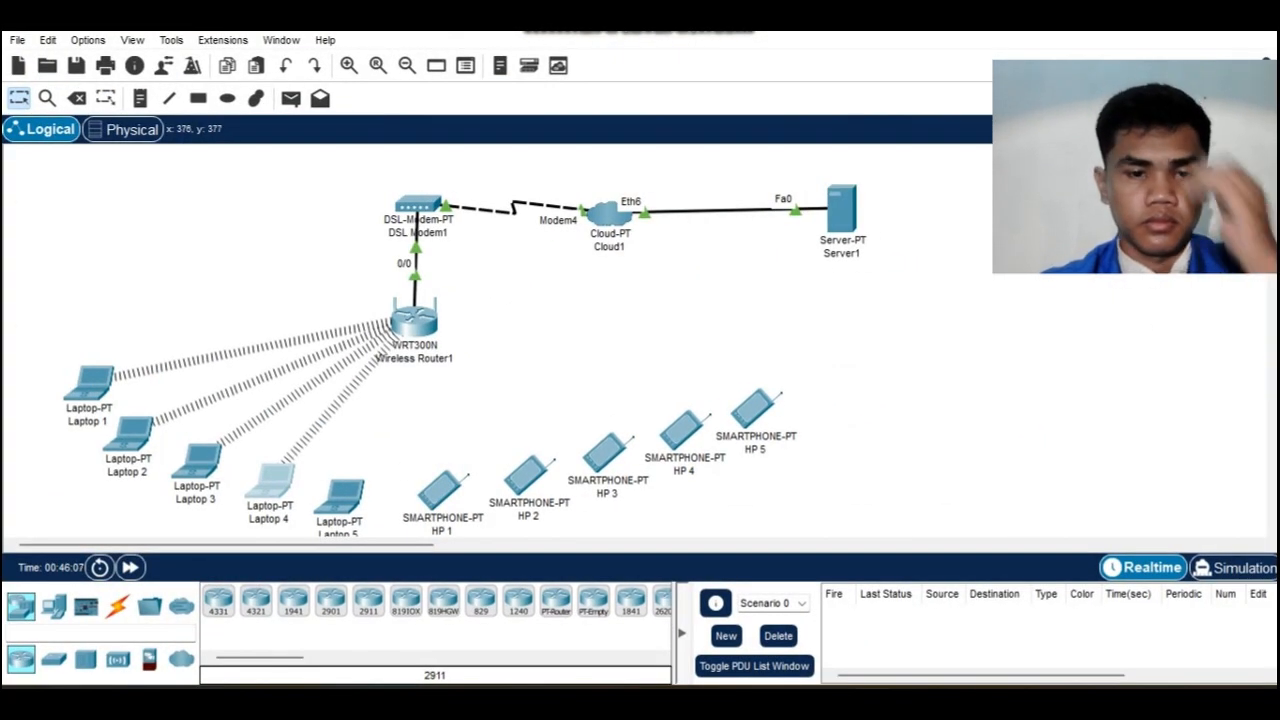
Give Laptop 5 the static IPv4 address 192.168.10.6 with subnet mask 255.255.255.0.
{"action": "left_click", "coordinate": [340, 497]}
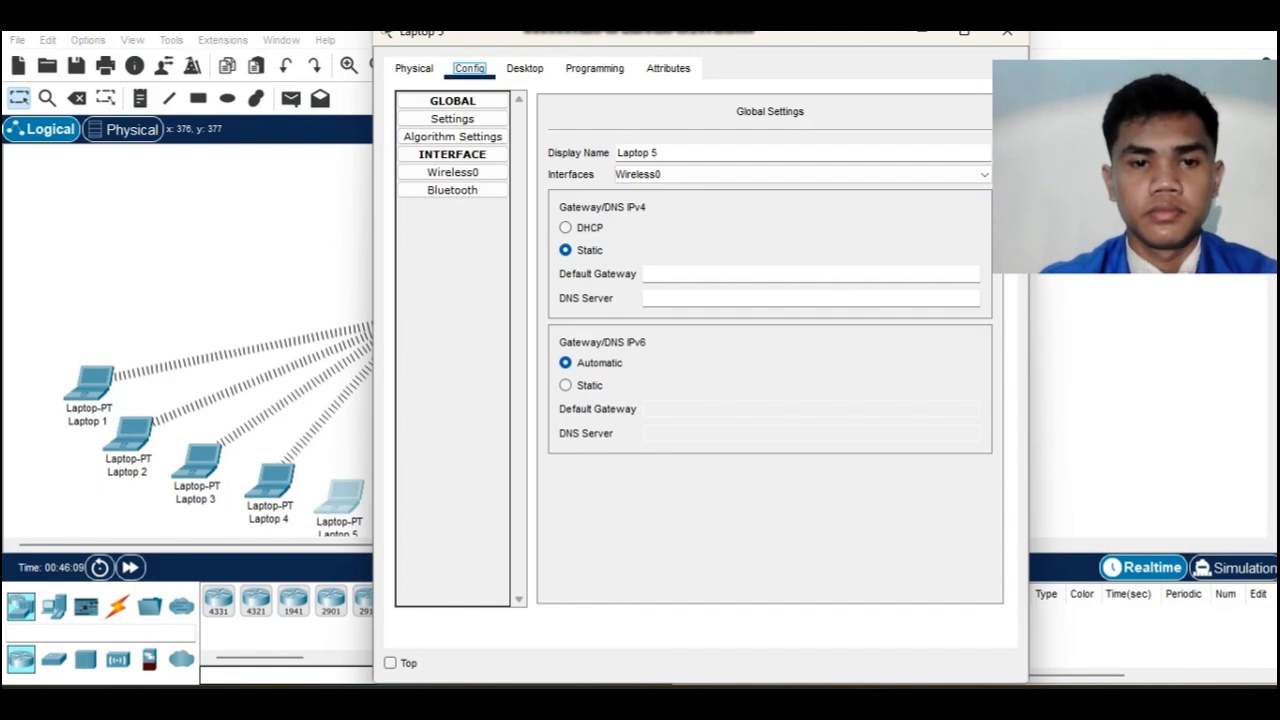
{"action": "left_click", "coordinate": [525, 69]}
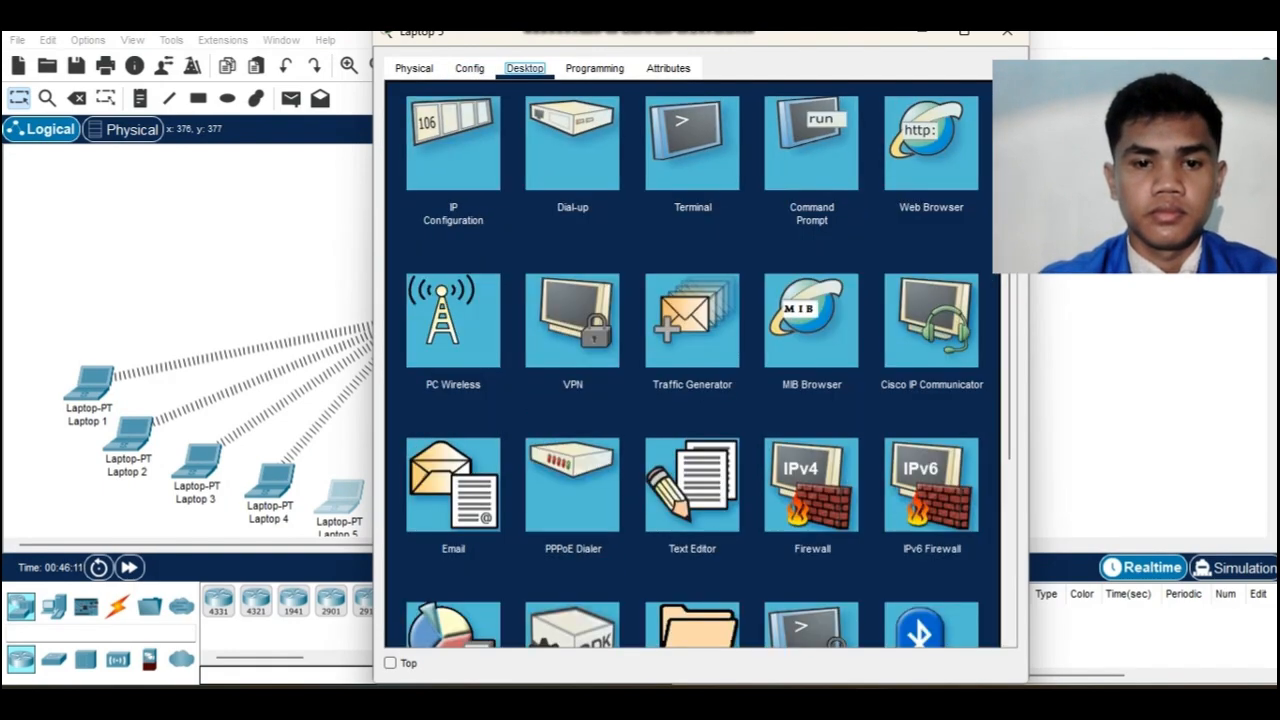
{"action": "left_click", "coordinate": [453, 144]}
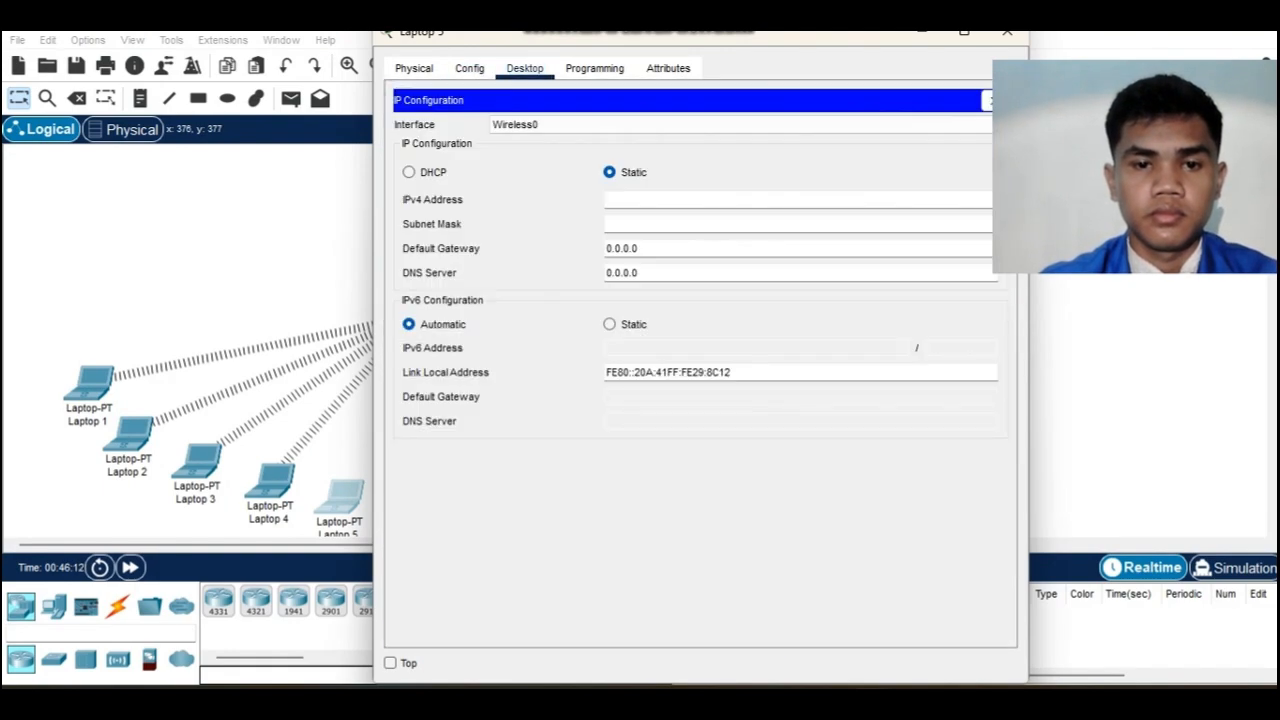
{"action": "type", "text": "192"}
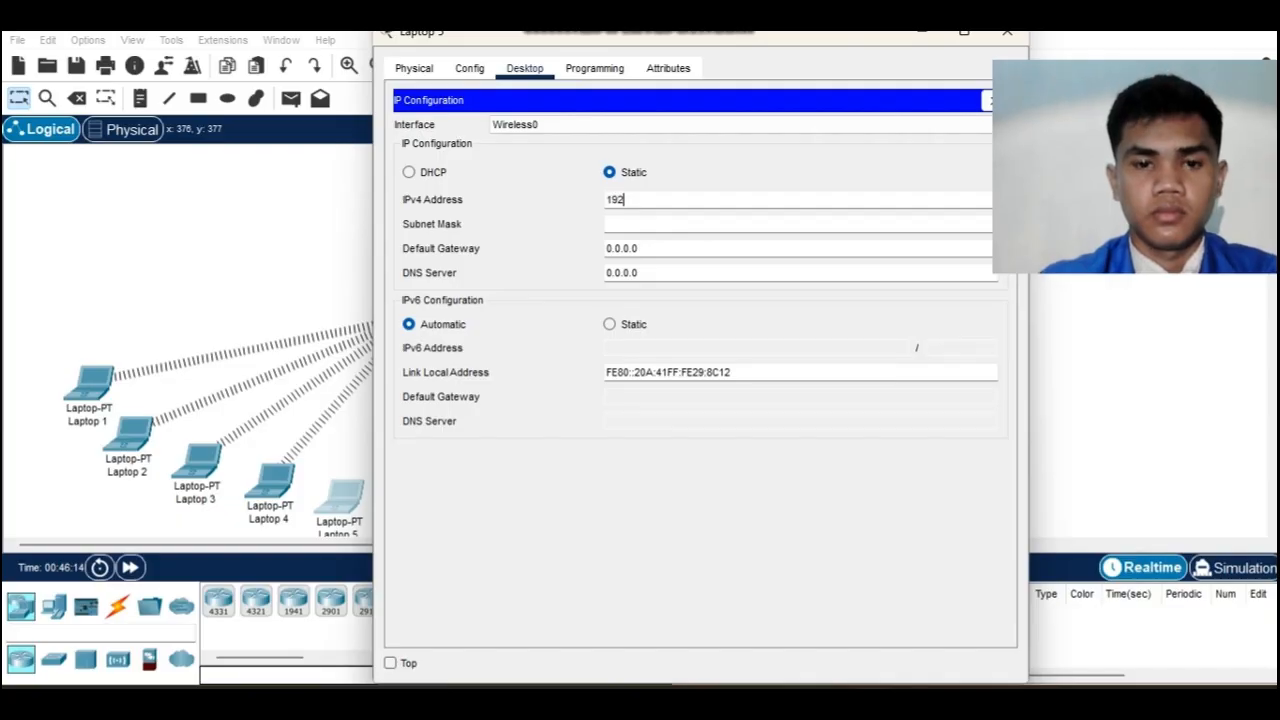
{"action": "type", "text": ".168.10"}
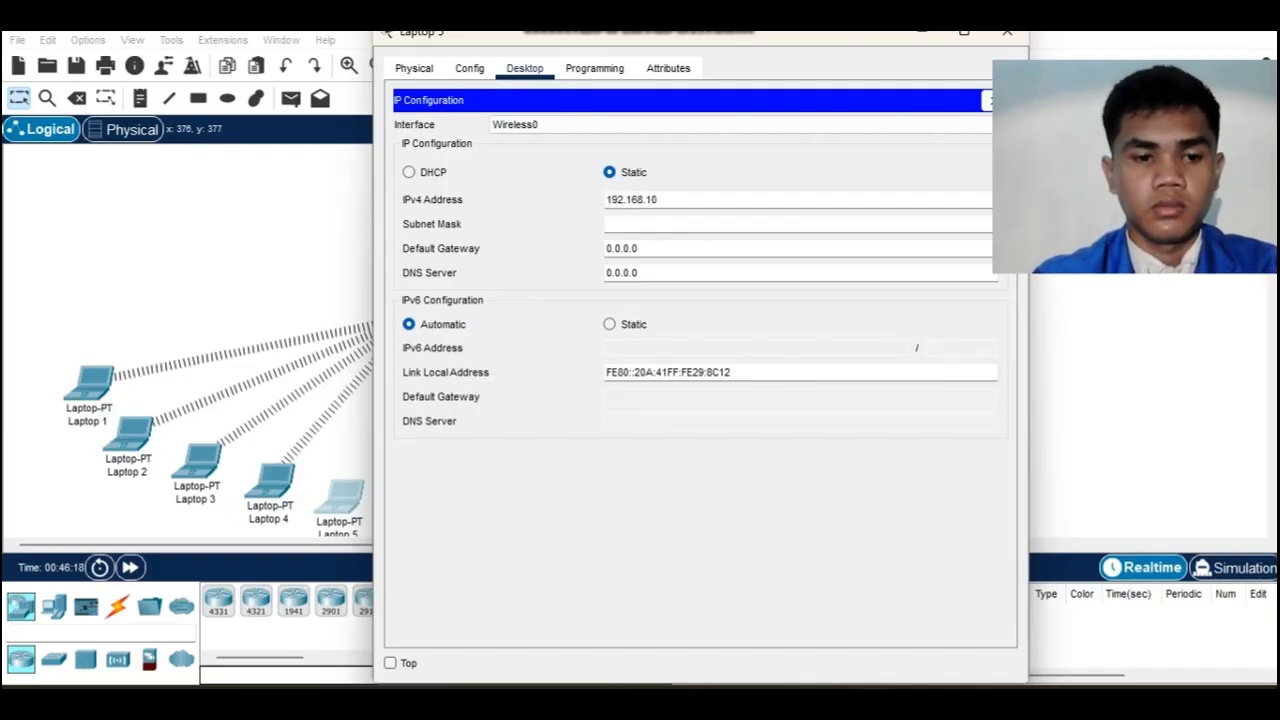
{"action": "type", "text": ".6"}
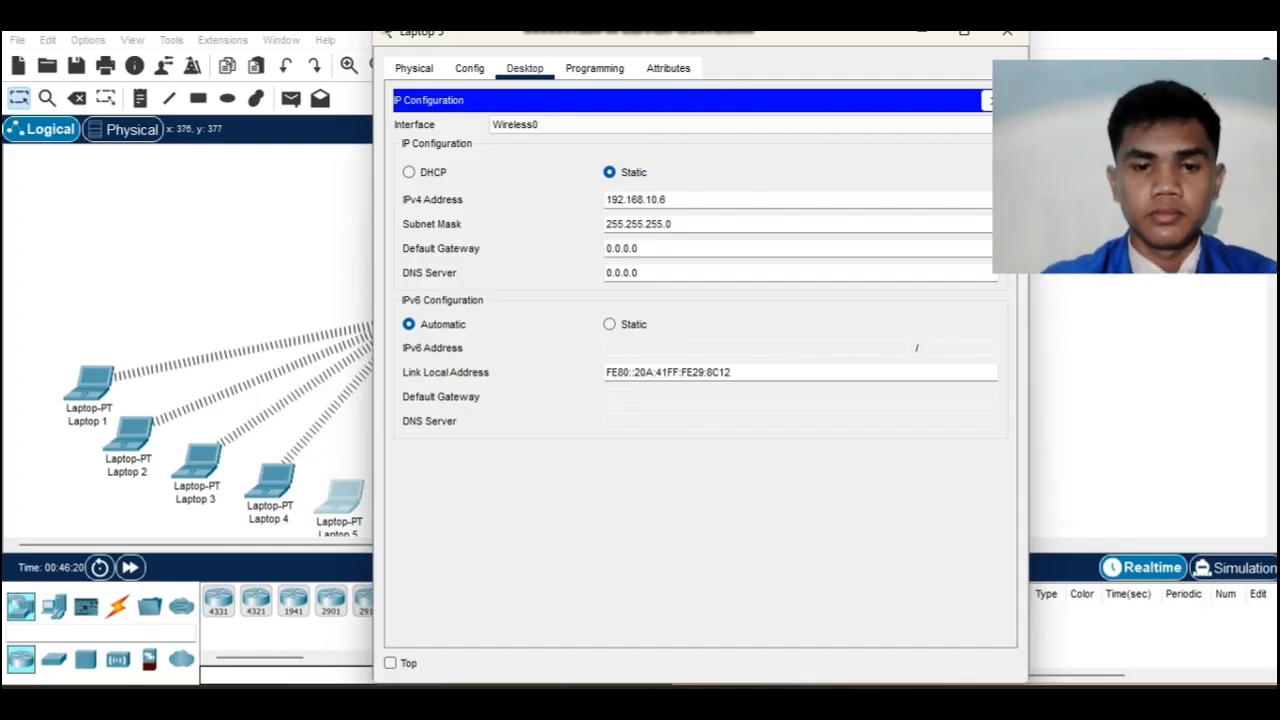
Set Laptop 5's IPv4 default gateway to 192.168.200.1.
{"action": "left_click_drag", "start_coordinate": [650, 249], "coordinate": [632, 249]}
{"action": "key", "text": "BackSpace"}
{"action": "key", "text": "BackSpace"}
{"action": "key", "text": "BackSpace"}
{"action": "key", "text": "BackSpace"}
{"action": "key", "text": "BackSpace"}
{"action": "key", "text": "BackSpace"}
{"action": "key", "text": "BackSpace"}
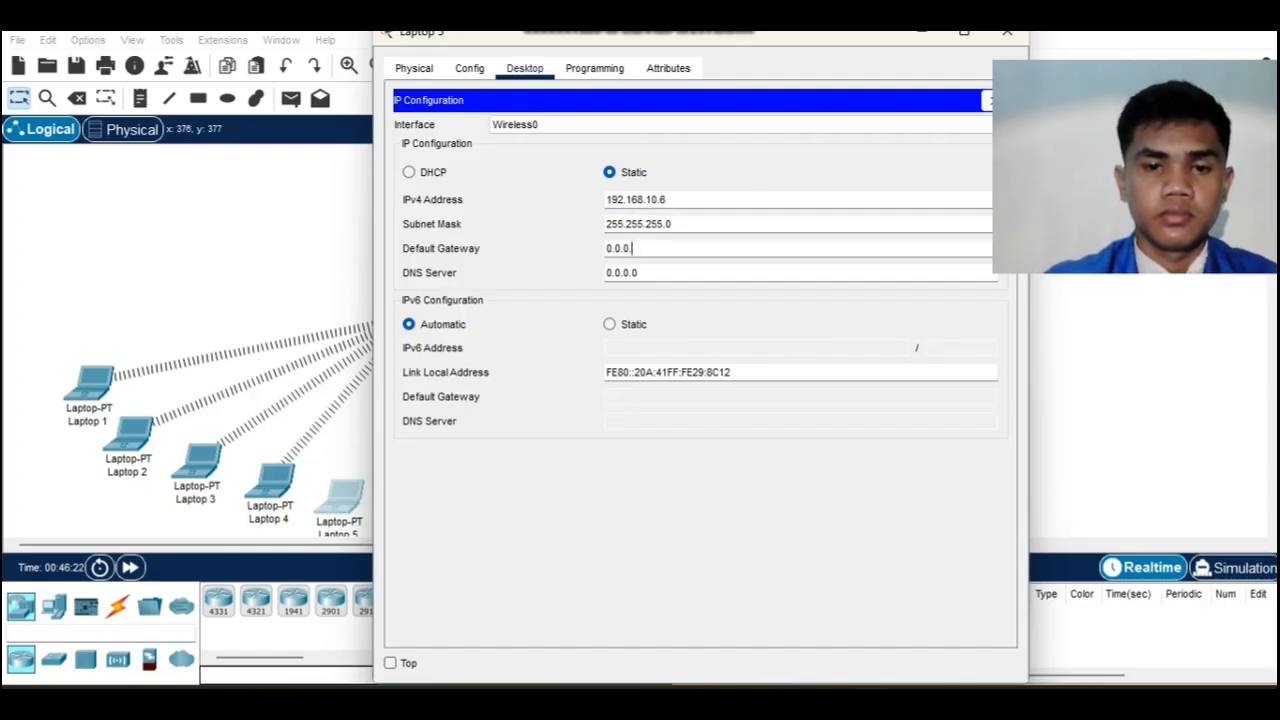
{"action": "type", "text": "192.168.200.1"}
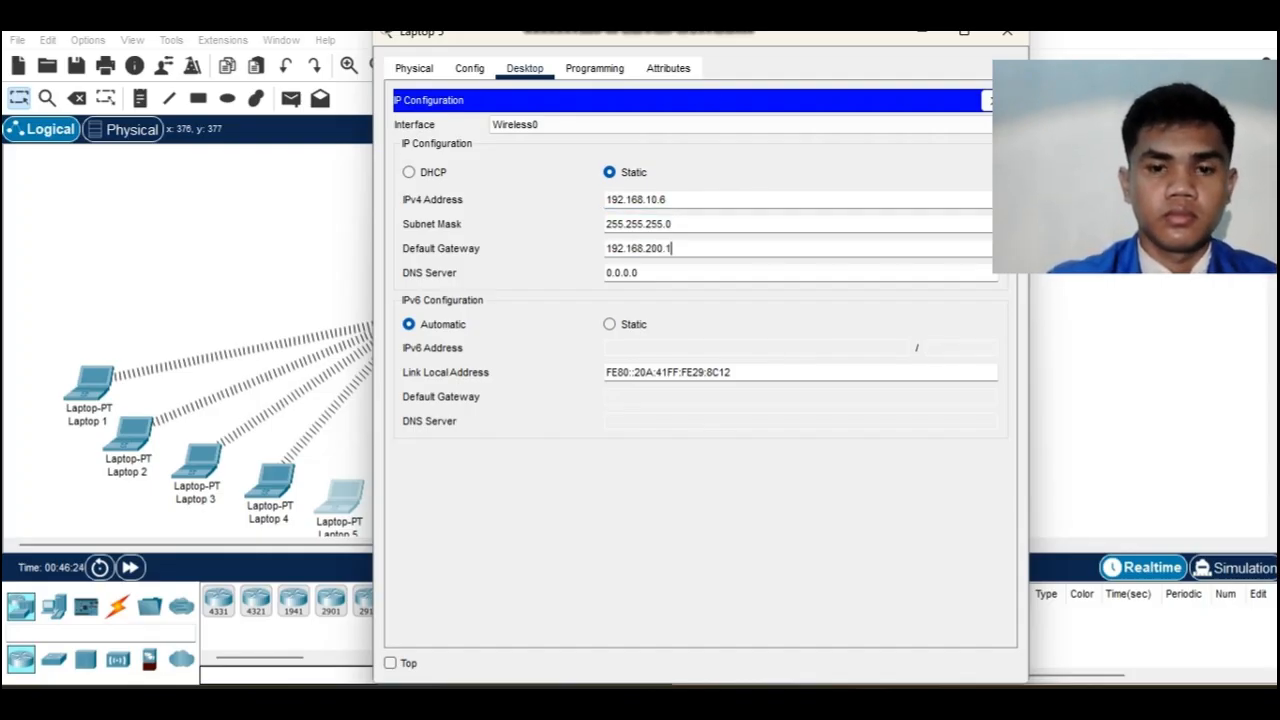
Set Laptop 5's DNS server to 192.168.200.2, check the gateway and DNS in its global settings, and close the IP configuration.
{"action": "left_click", "coordinate": [642, 273]}
{"action": "key", "text": "BackSpace"}
{"action": "key", "text": "BackSpace"}
{"action": "key", "text": "BackSpace"}
{"action": "key", "text": "BackSpace"}
{"action": "key", "text": "BackSpace"}
{"action": "key", "text": "BackSpace"}
{"action": "key", "text": "BackSpace"}
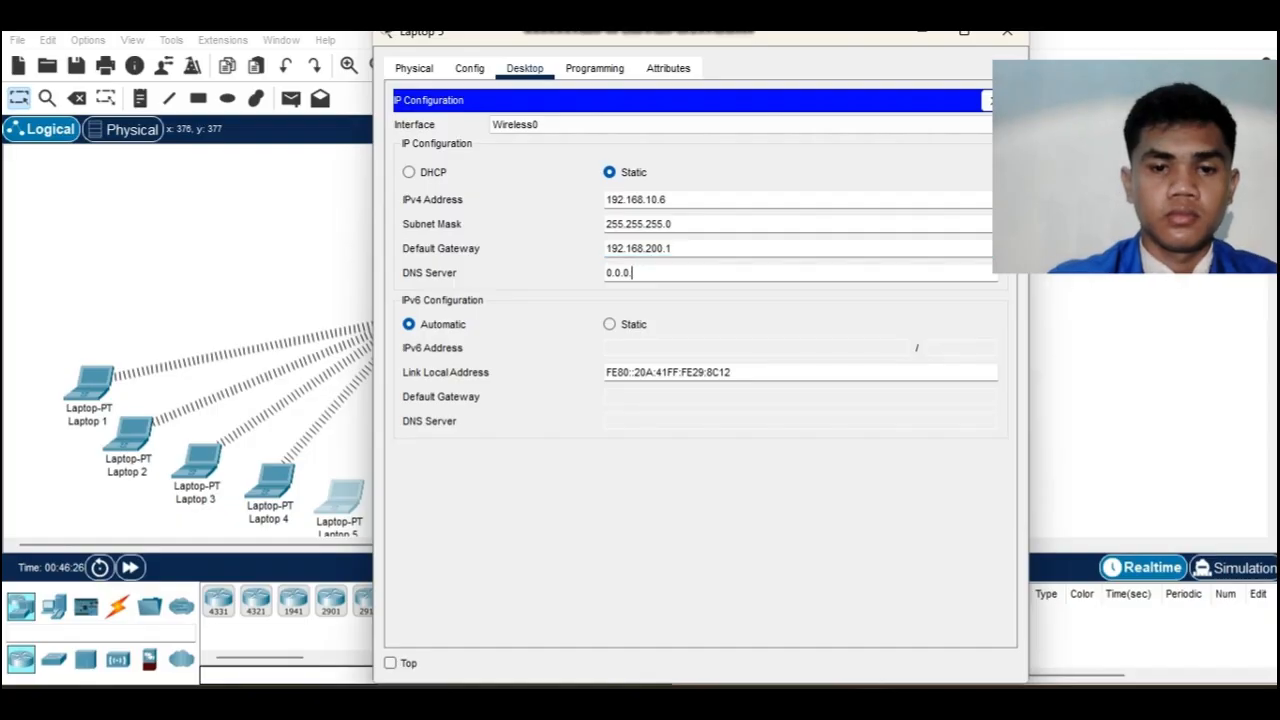
{"action": "type", "text": "192.168.200.1"}
{"action": "key", "text": "BackSpace"}
{"action": "type", "text": "2"}
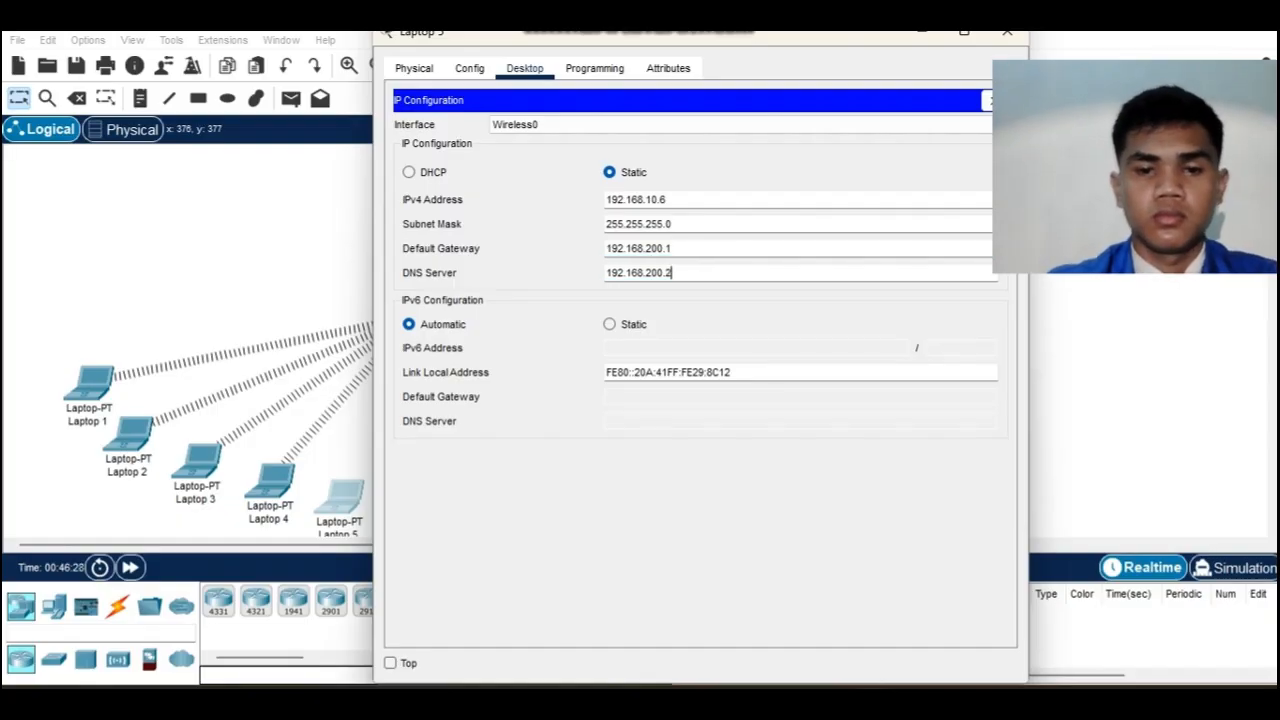
{"action": "left_click", "coordinate": [469, 68]}
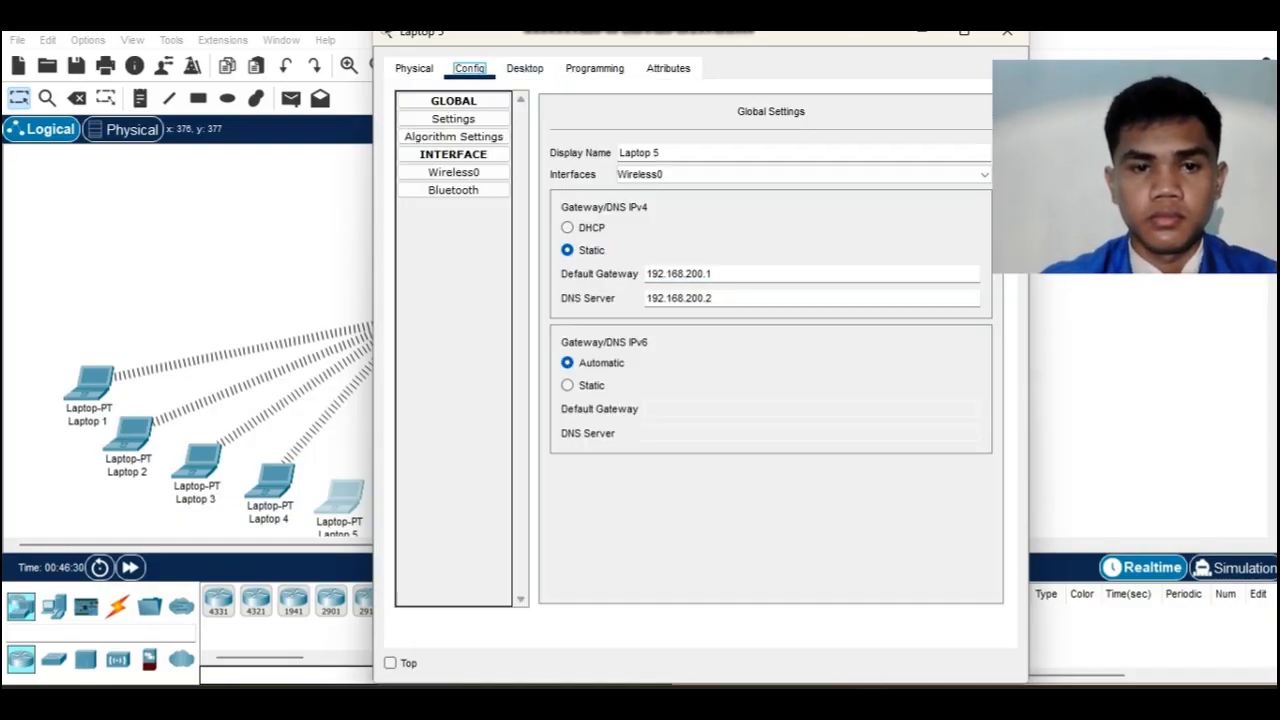
{"action": "left_click", "coordinate": [524, 68]}
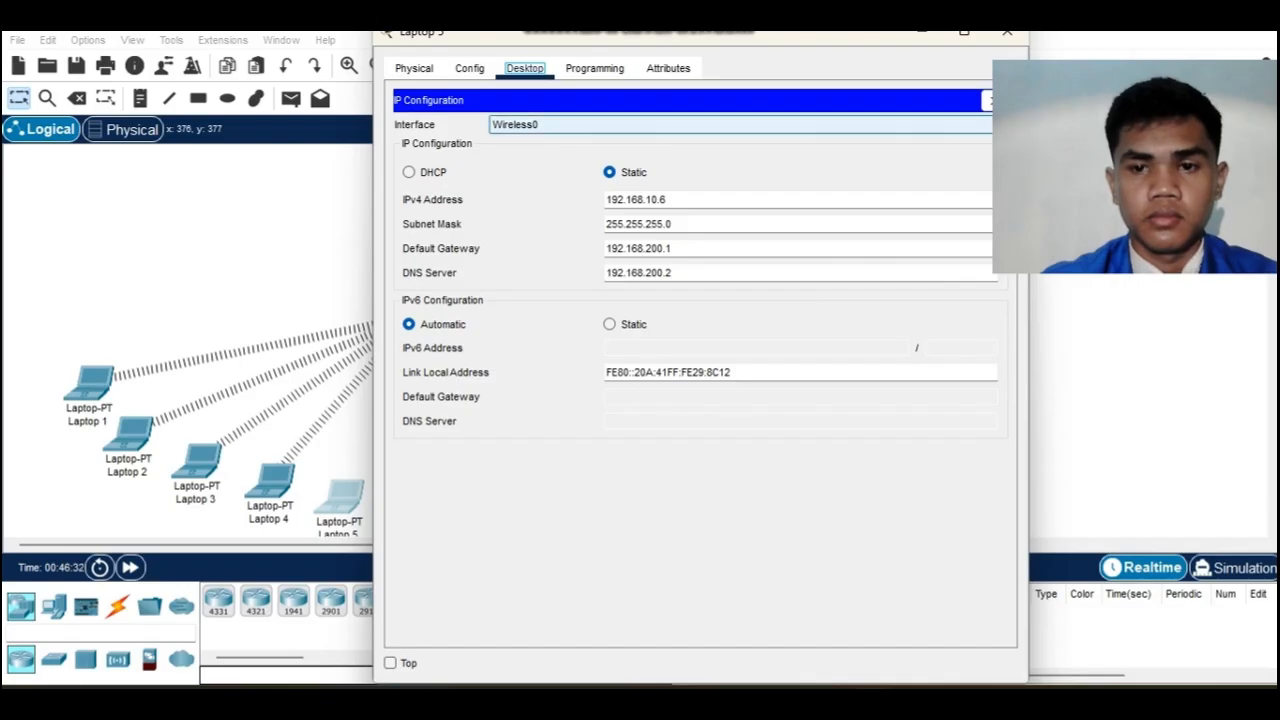
{"action": "left_click", "coordinate": [988, 100]}
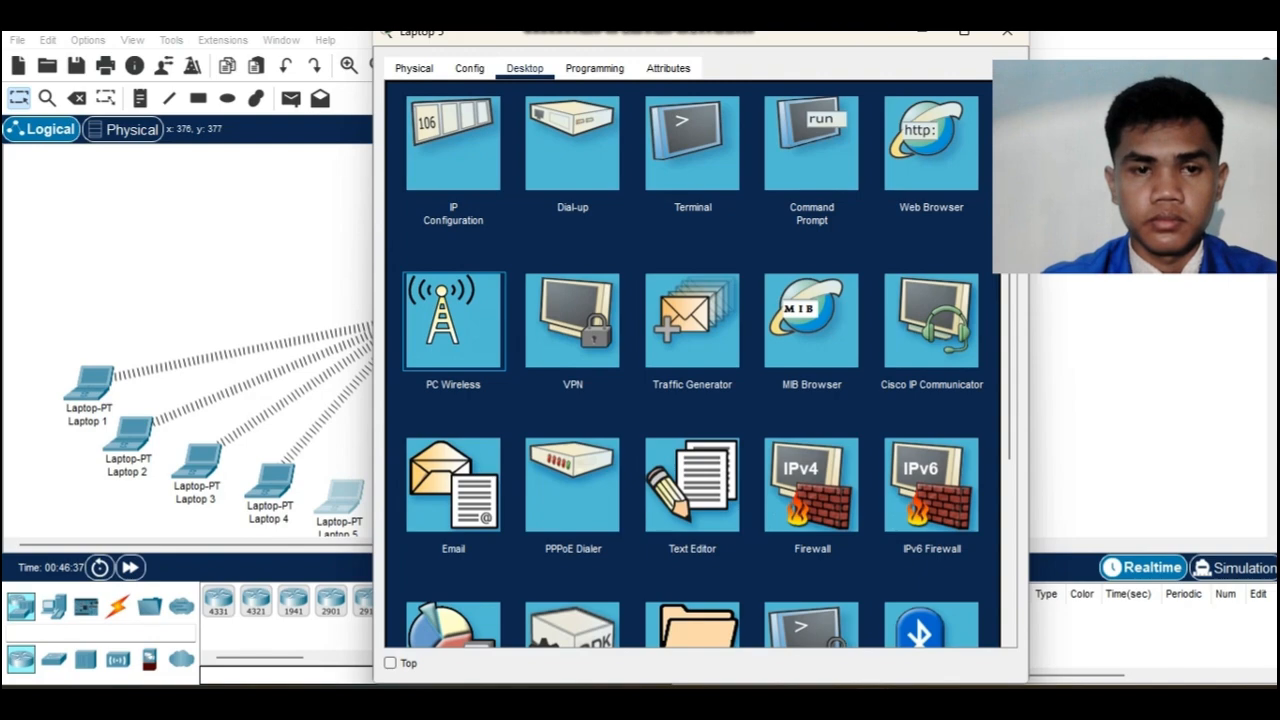
Connect Laptop 5 to the Kos_Nenek network through PC Wireless, entering the WPA2-Personal pre-shared key, and close the device window.
{"action": "left_click", "coordinate": [453, 321]}
{"action": "left_click", "coordinate": [555, 268]}
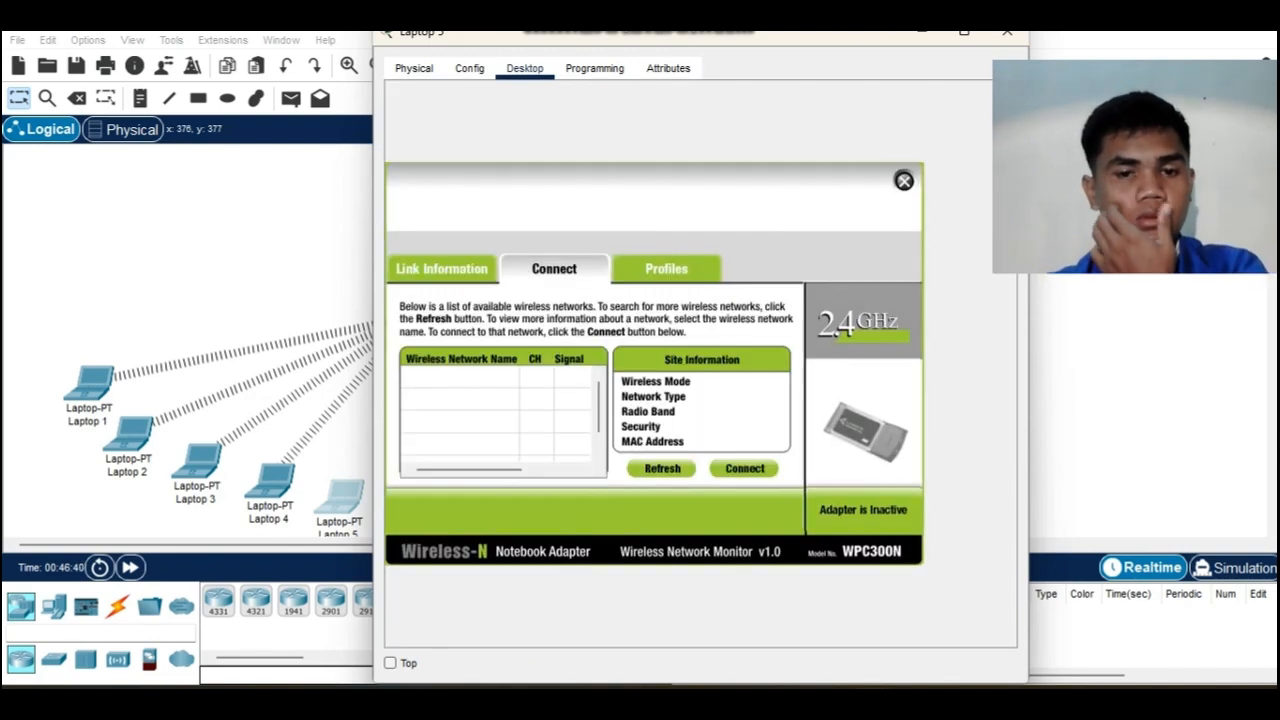
{"action": "left_click", "coordinate": [662, 468]}
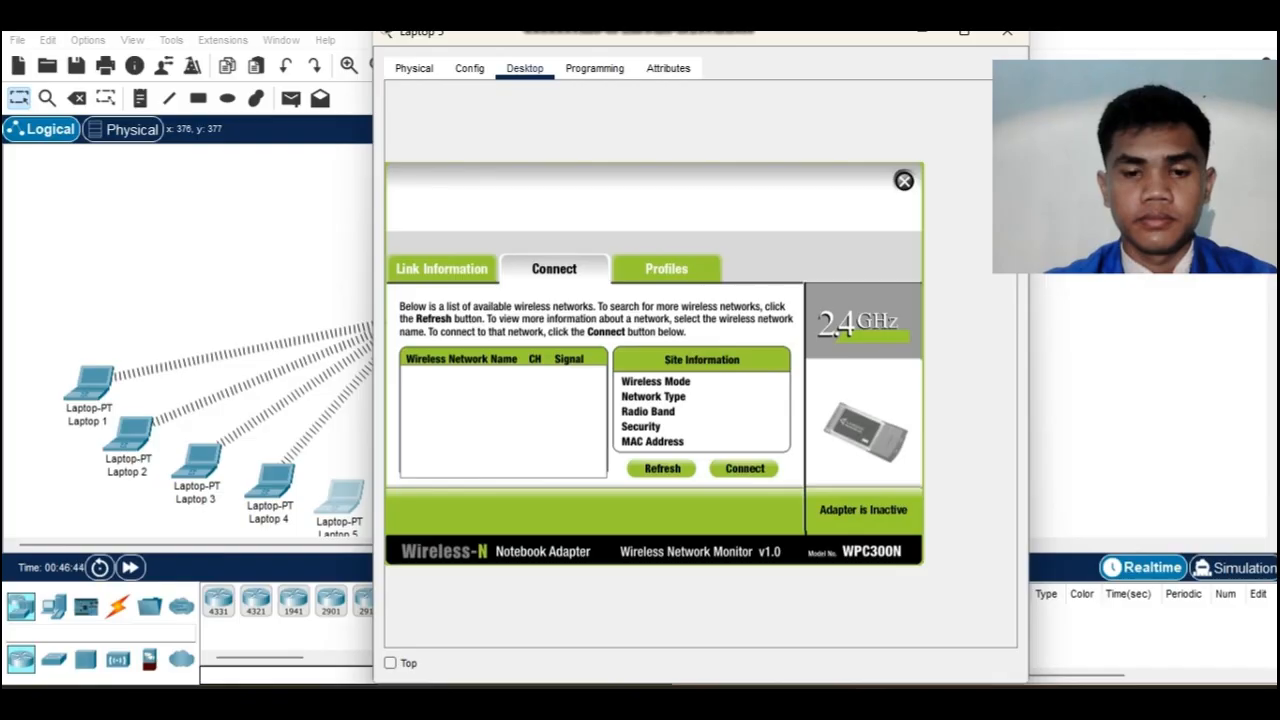
{"action": "left_click", "coordinate": [744, 468]}
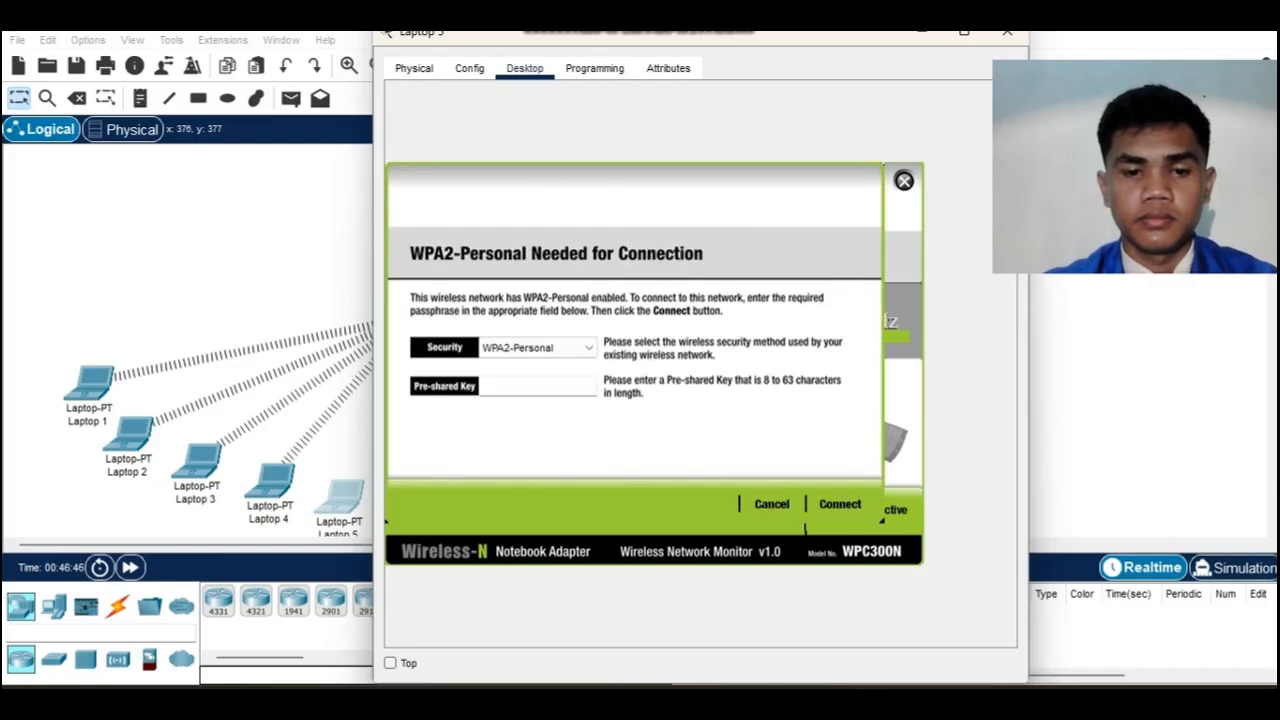
{"action": "type", "text": "kosnenek"}
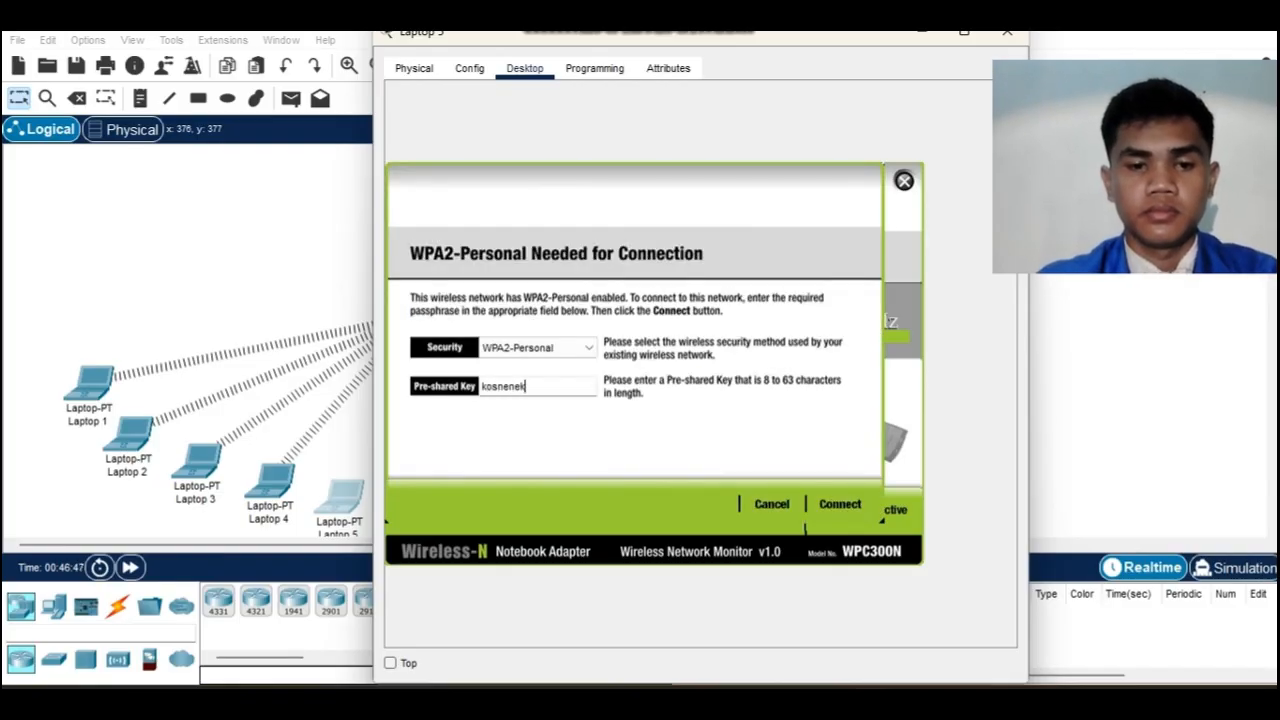
{"action": "left_click", "coordinate": [840, 504]}
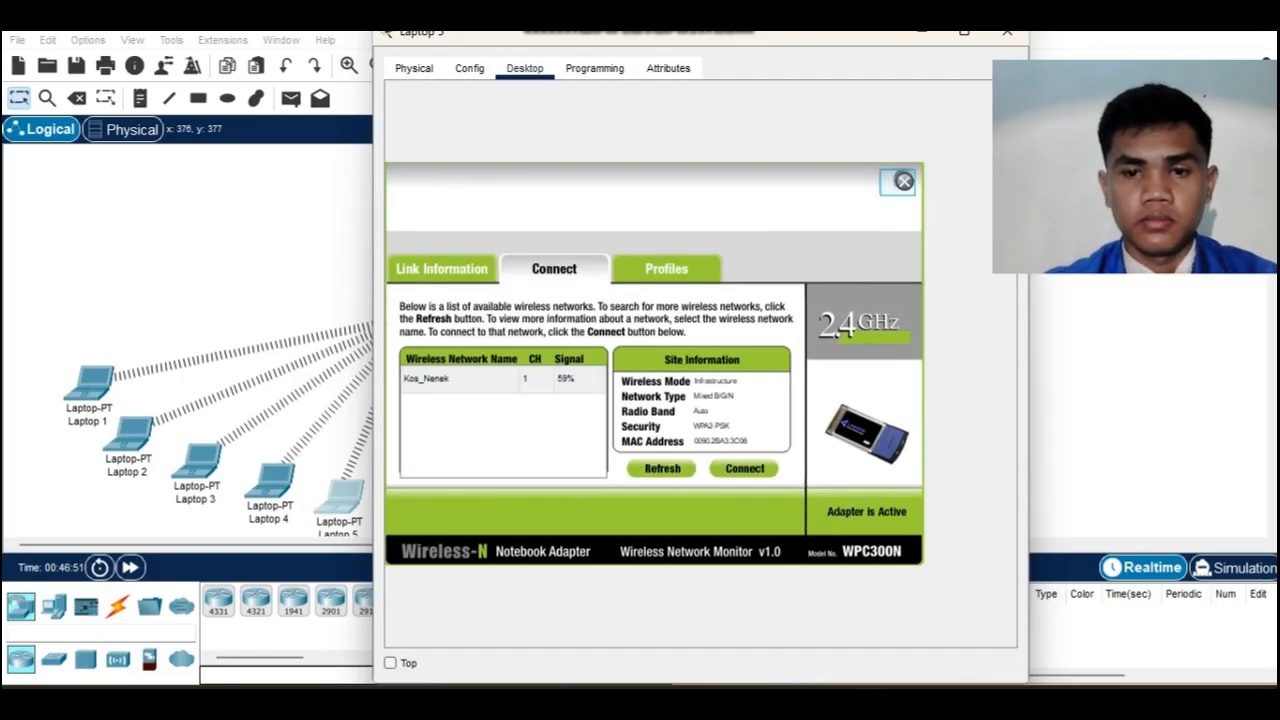
{"action": "left_click", "coordinate": [904, 181]}
{"action": "left_click", "coordinate": [1007, 32]}
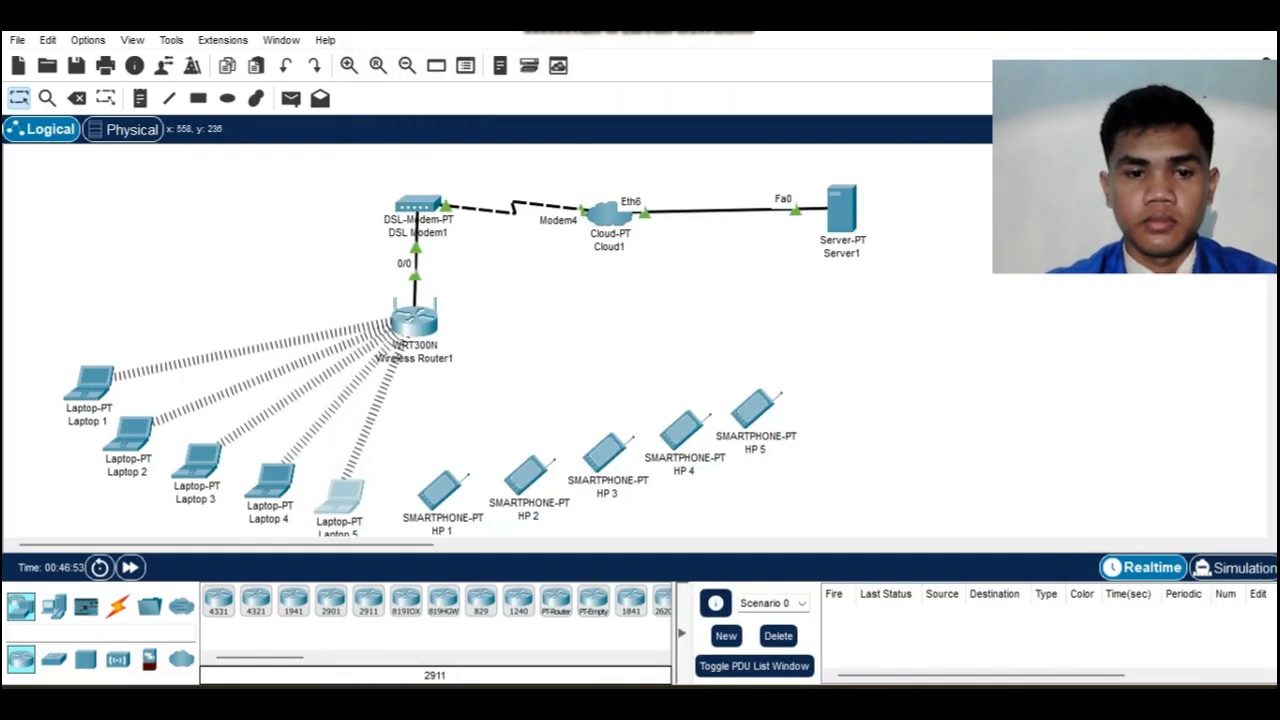
Set the SSID of smartphone HP 1's Wireless0 interface to Kos_Nenek.
{"action": "scroll", "coordinate": [465, 355], "scroll_direction": "down", "scroll_amount": 2}
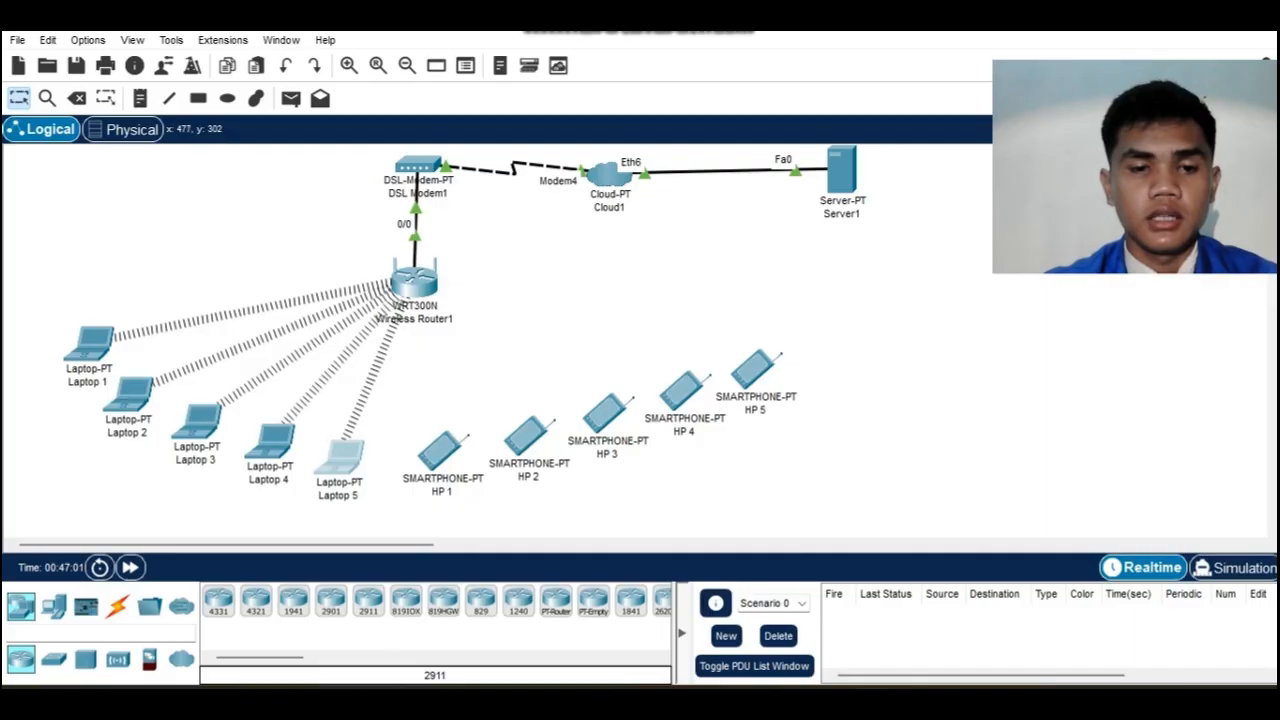
{"action": "left_click", "coordinate": [438, 451]}
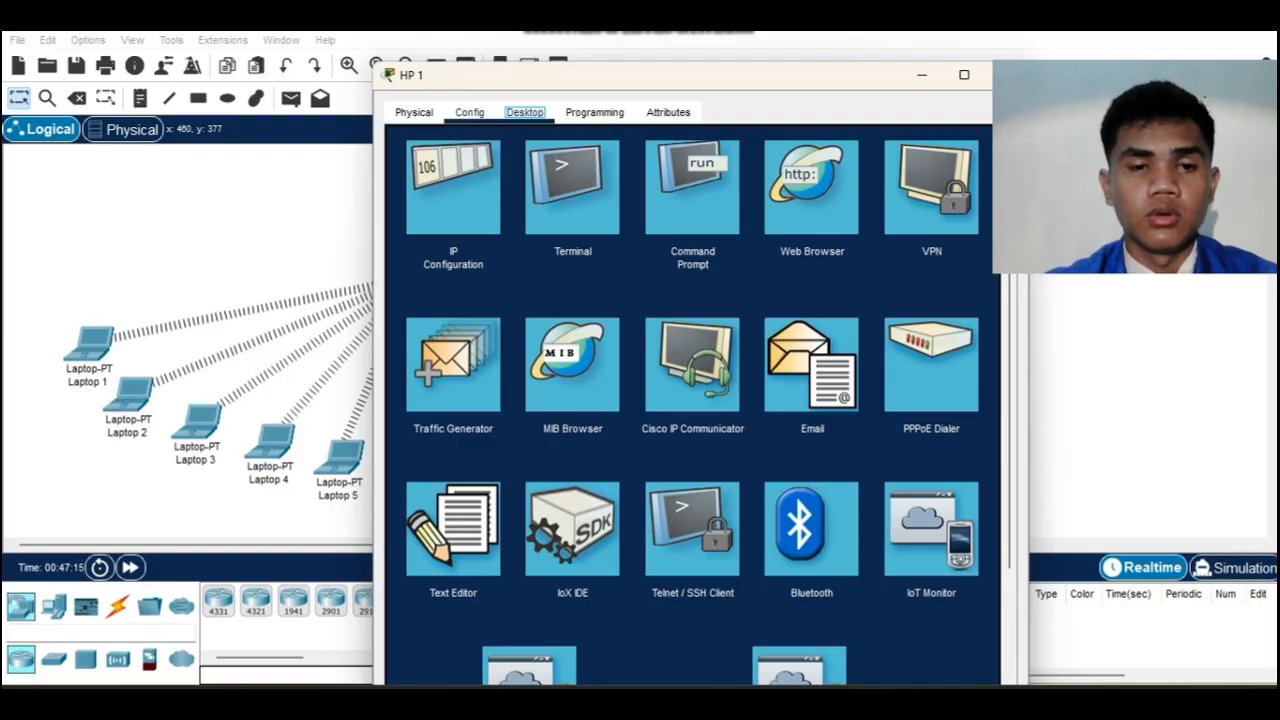
{"action": "left_click", "coordinate": [469, 112]}
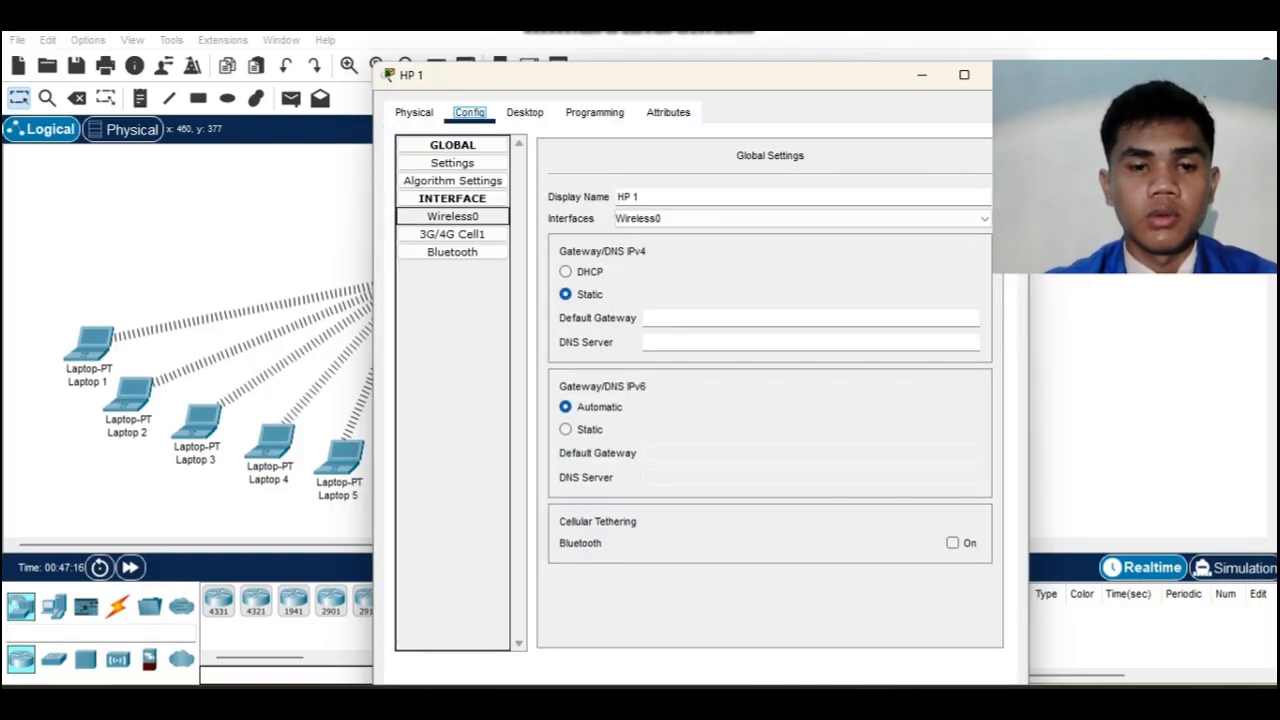
{"action": "left_click", "coordinate": [452, 216]}
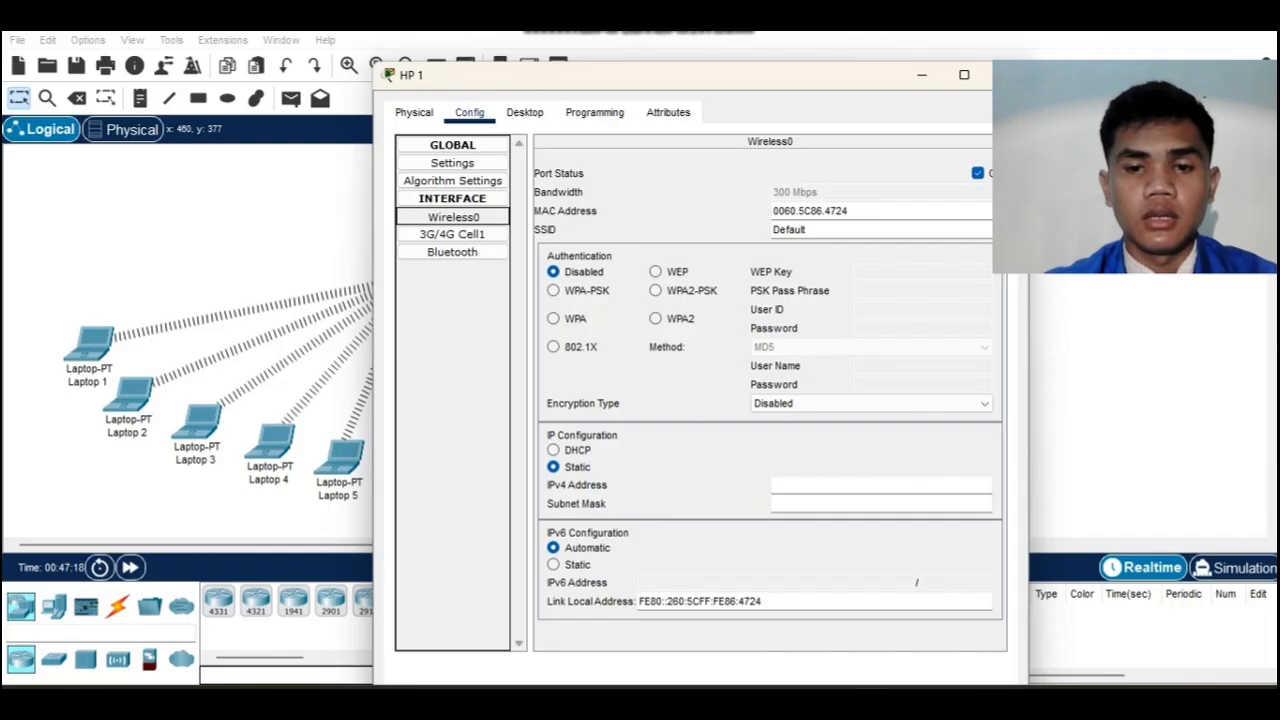
{"action": "left_click", "coordinate": [804, 229]}
{"action": "double_click", "coordinate": [788, 229]}
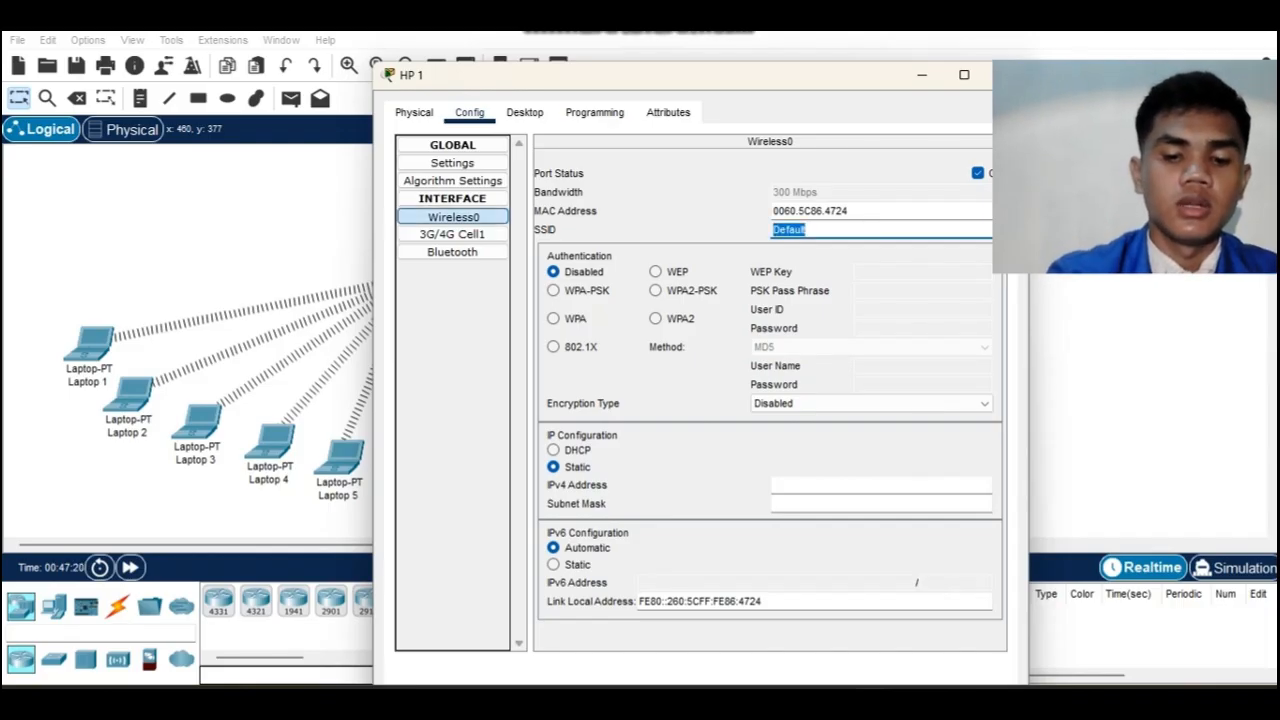
{"action": "type", "text": "Kos"}
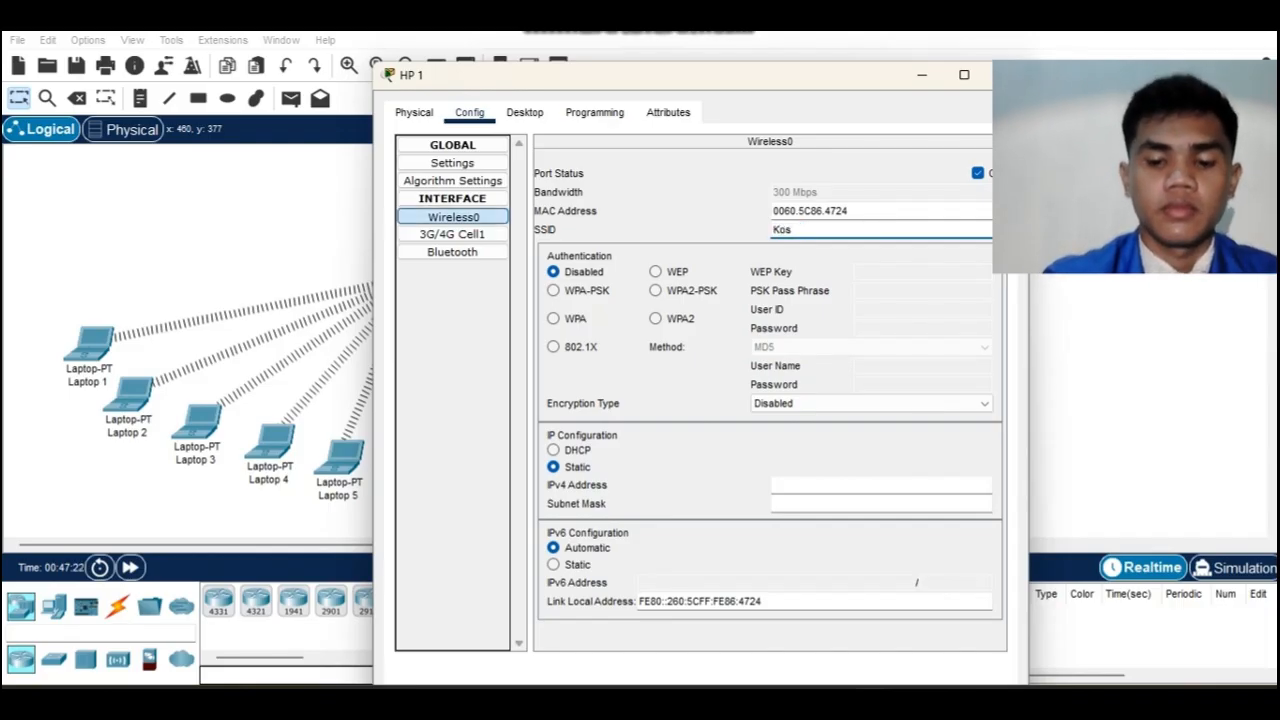
{"action": "type", "text": "_Nenek"}
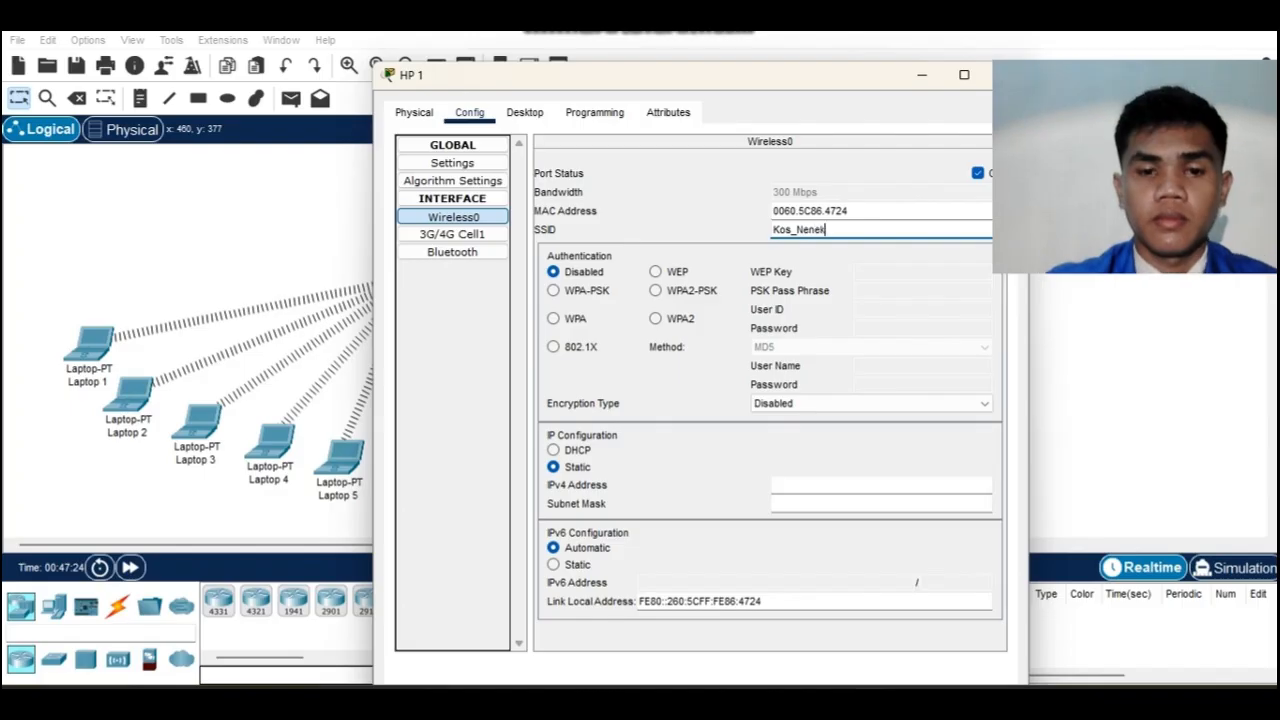
Set HP 1's wireless authentication to WPA-PSK and enter the PSK pass phrase.
{"action": "left_click", "coordinate": [553, 290]}
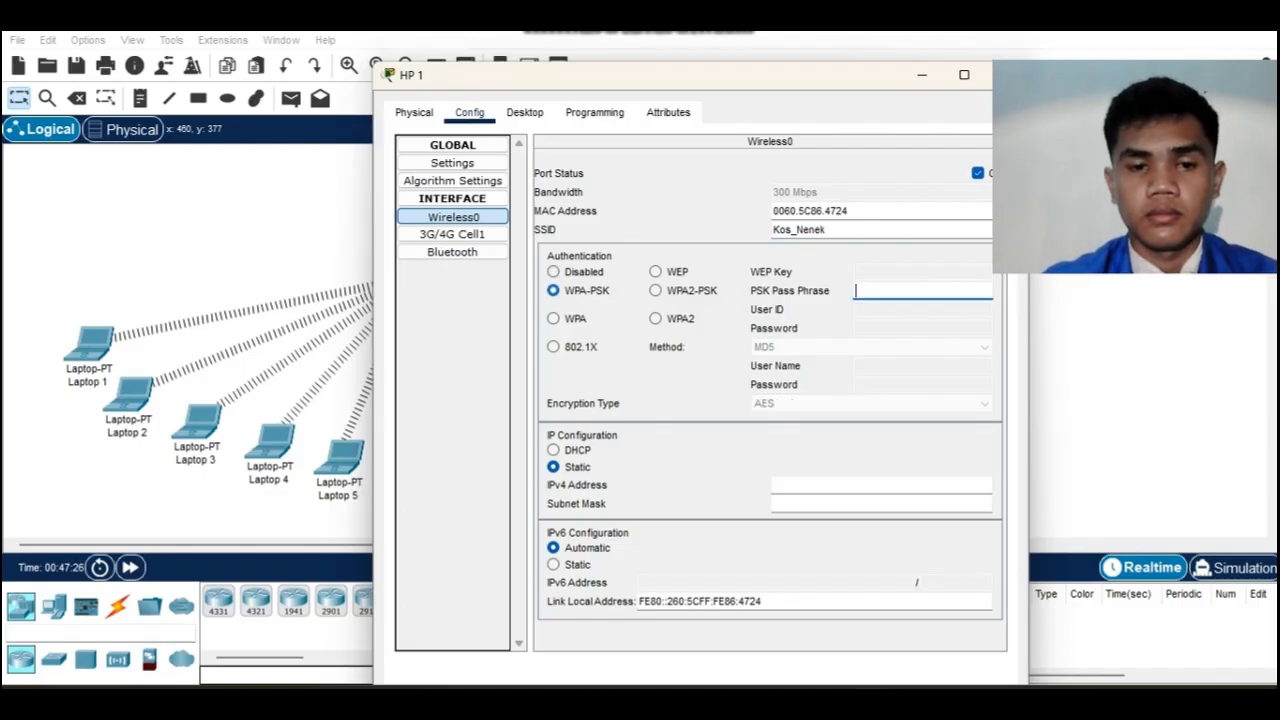
{"action": "left_click", "coordinate": [920, 290]}
{"action": "type", "text": "kosnenek"}
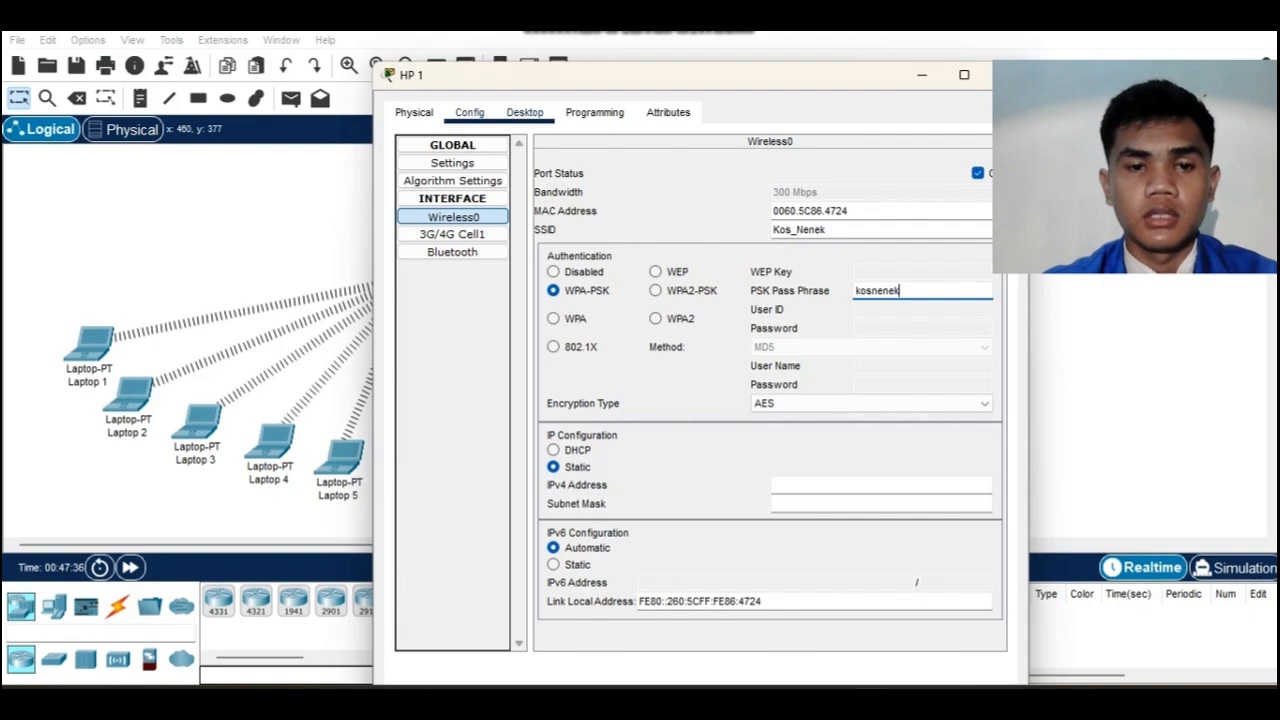
Give HP 1 the static IPv4 address 192.168.10.7 with subnet mask 255.255.255.0.
{"action": "left_click", "coordinate": [524, 112]}
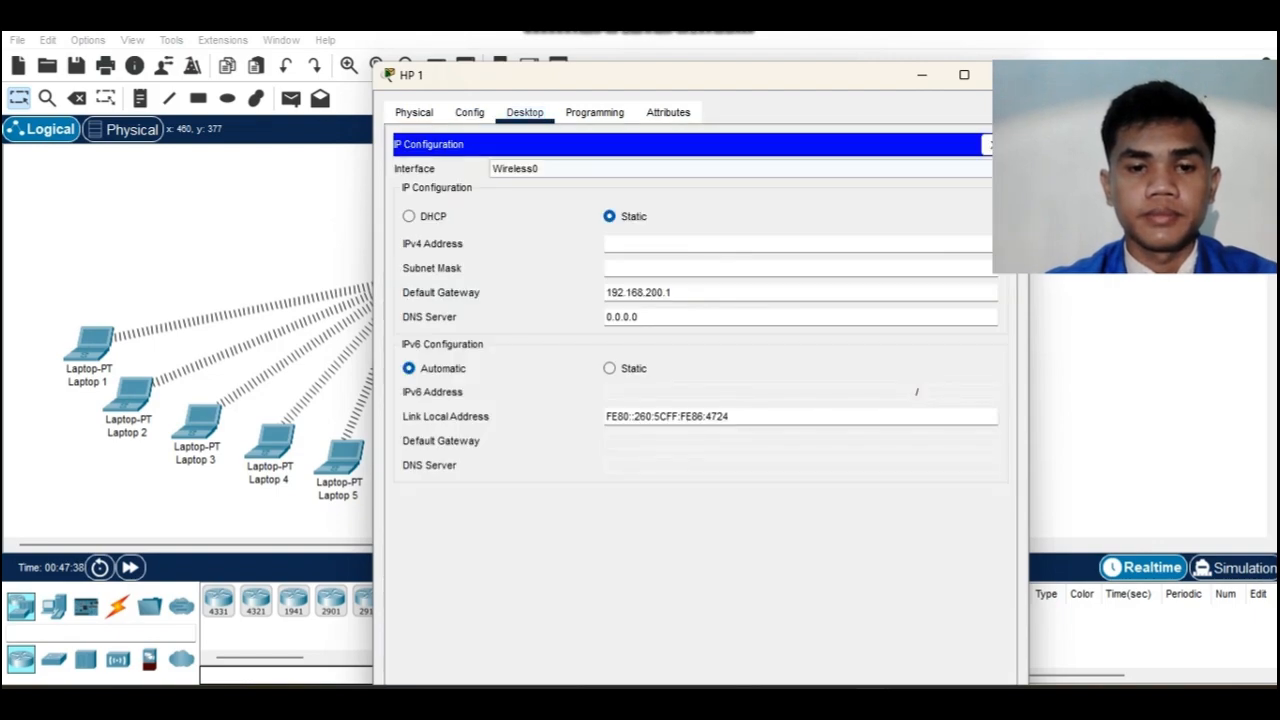
{"action": "type", "text": "19"}
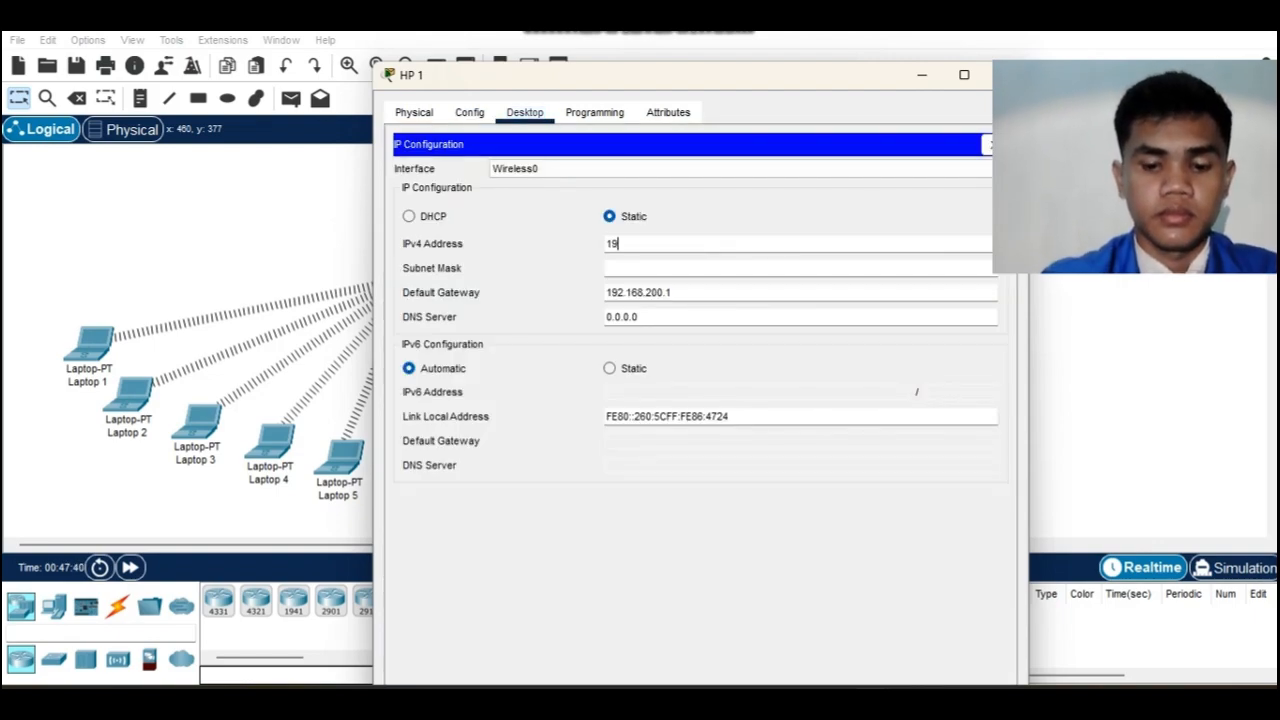
{"action": "type", "text": "2.168"}
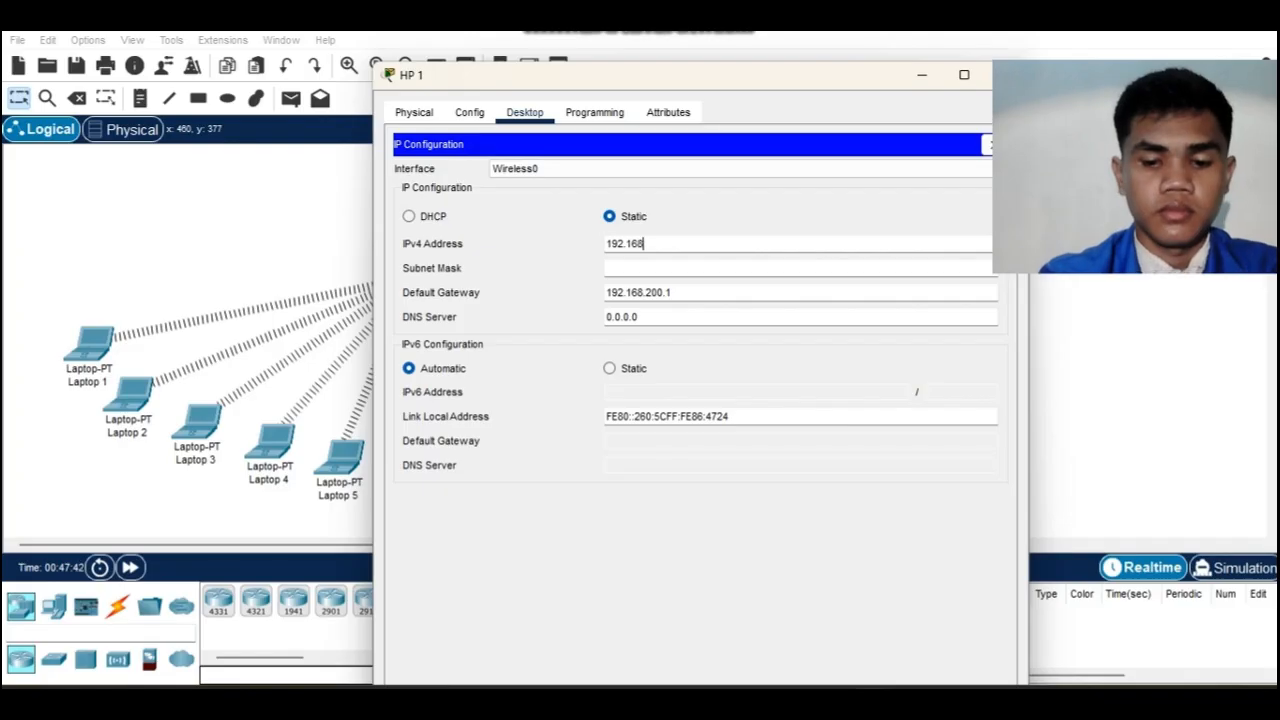
{"action": "type", "text": ".10.7"}
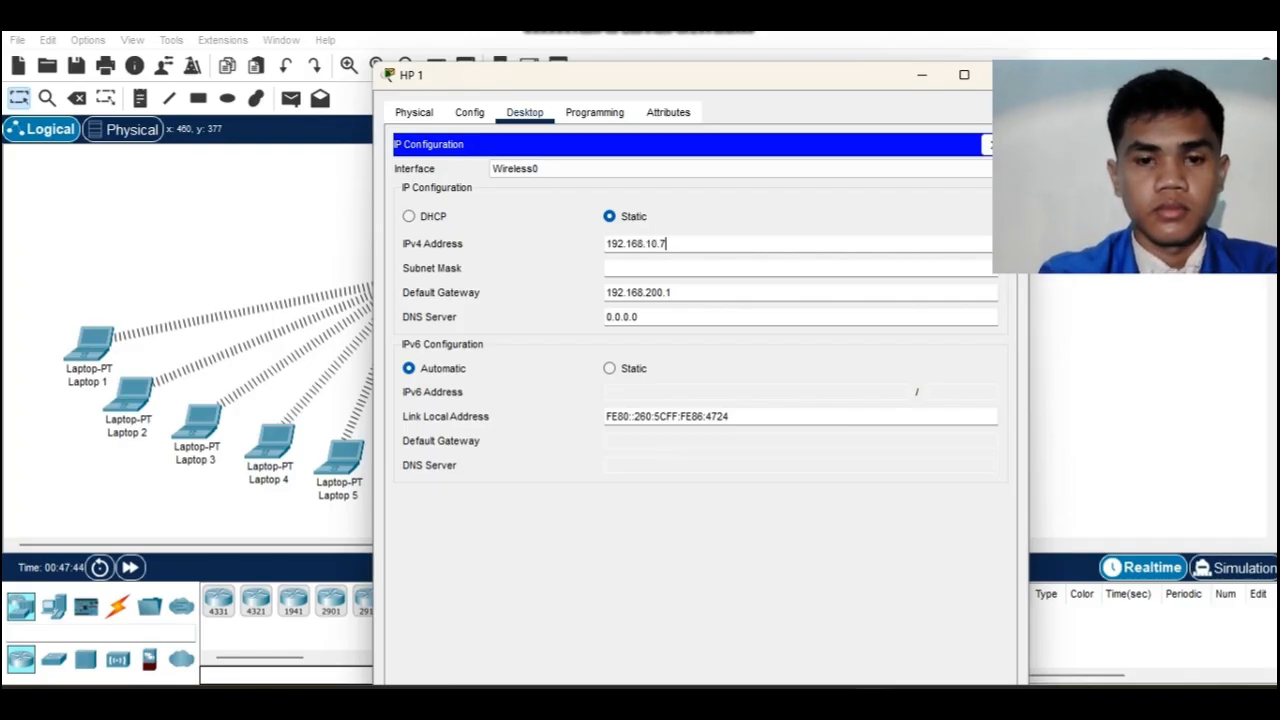
{"action": "key", "text": "Tab"}
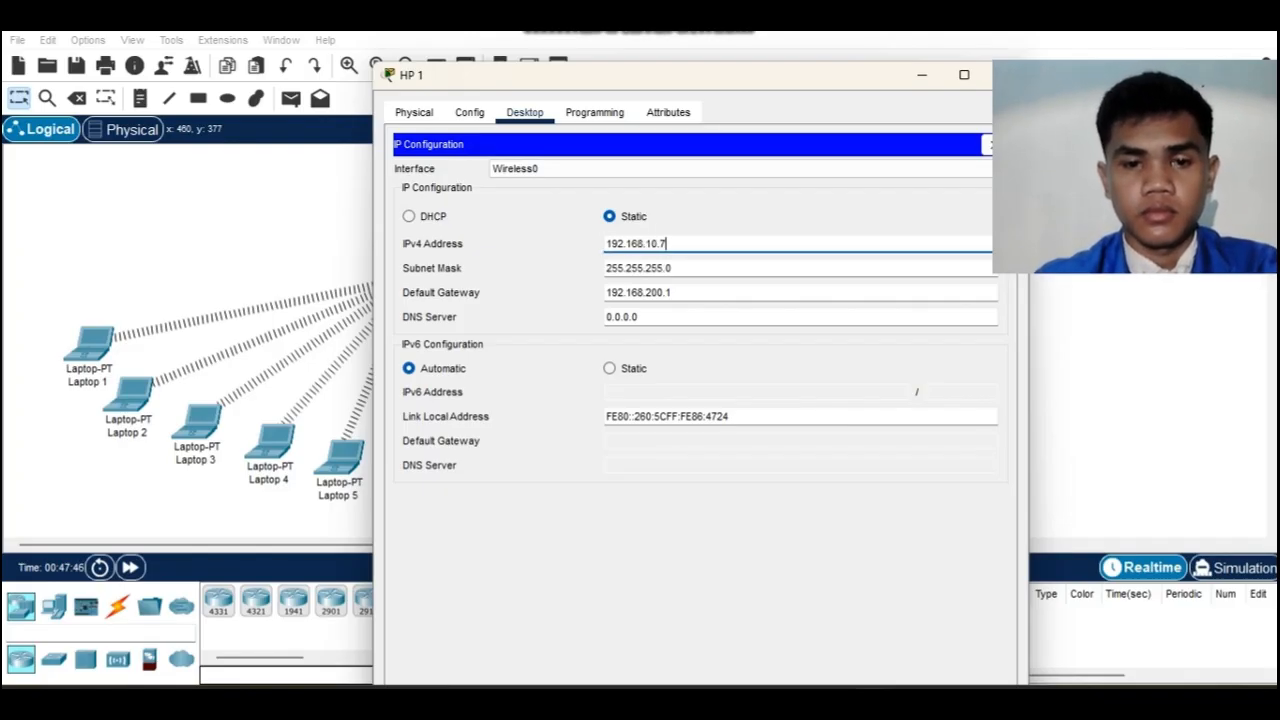
Set HP 1's DNS server to 192.168.200.2 in its IP configuration.
{"action": "left_click", "coordinate": [640, 317]}
{"action": "key", "text": "BackSpace"}
{"action": "key", "text": "BackSpace"}
{"action": "key", "text": "BackSpace"}
{"action": "key", "text": "BackSpace"}
{"action": "key", "text": "BackSpace"}
{"action": "key", "text": "BackSpace"}
{"action": "key", "text": "BackSpace"}
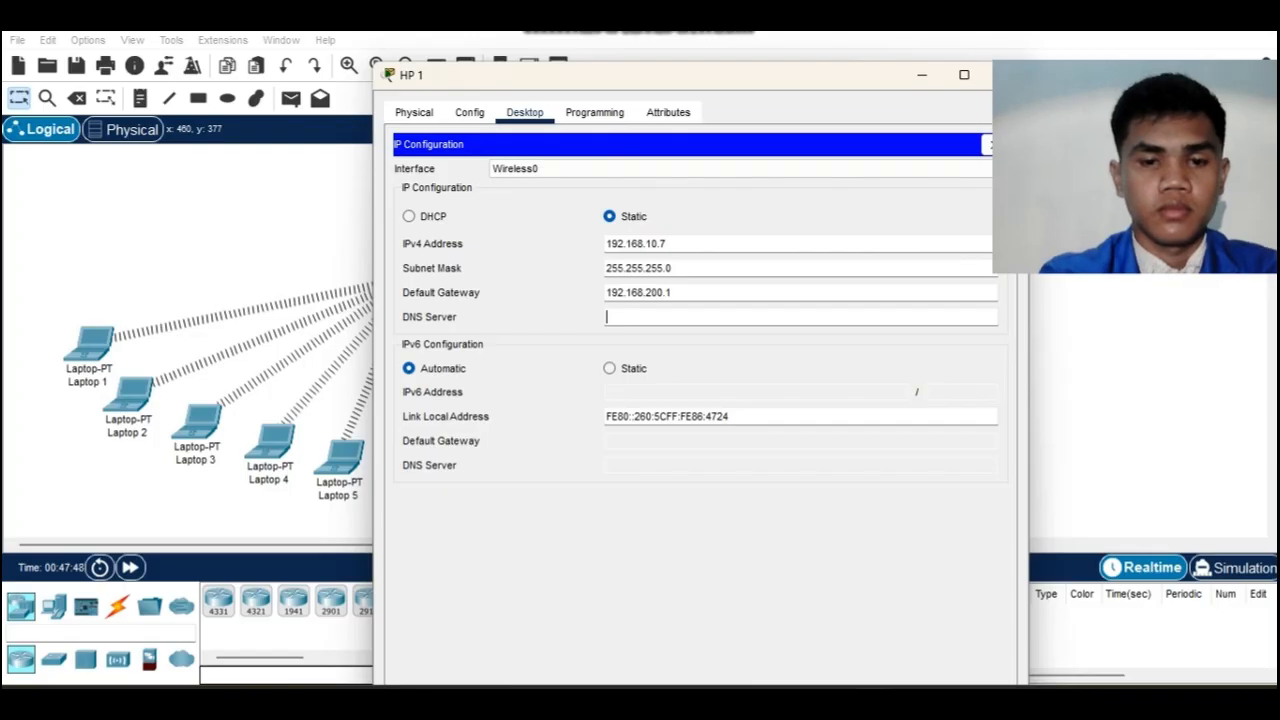
{"action": "type", "text": "192.168.200.2"}
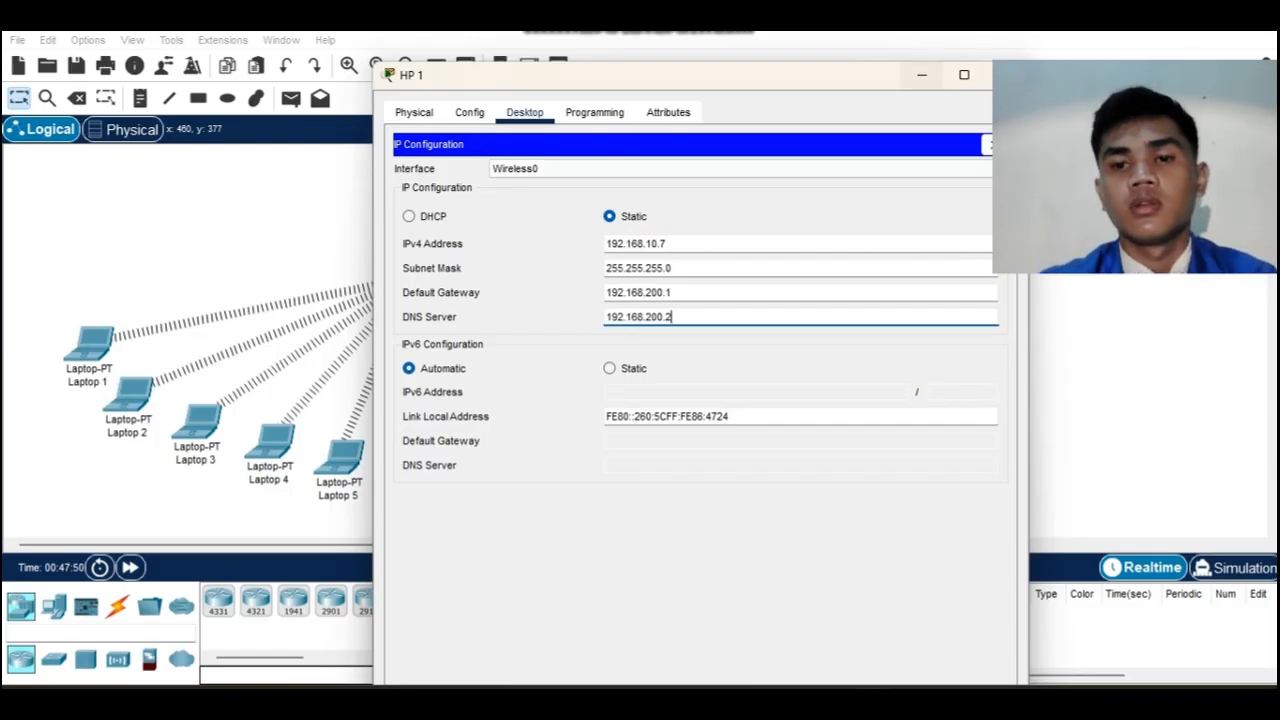
Set the SSID of smartphone HP 2's Wireless0 interface to Kos_Nenek.
{"action": "left_click", "coordinate": [1005, 74]}
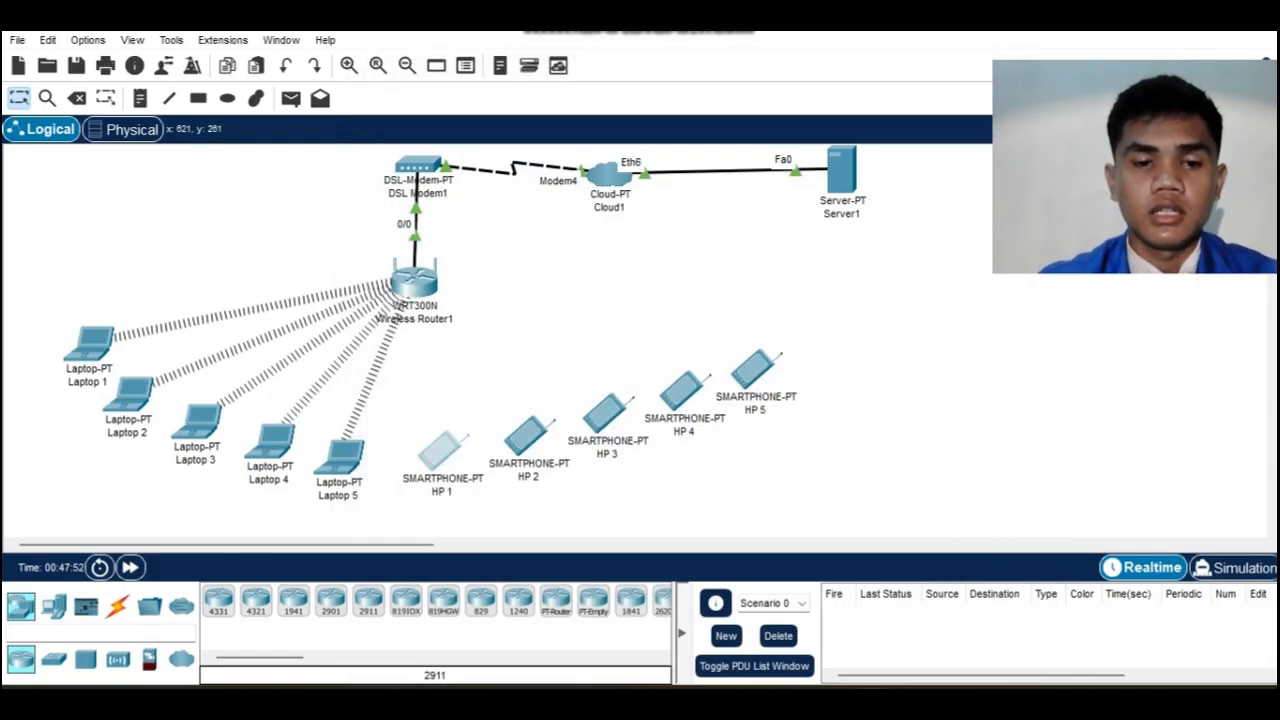
{"action": "left_click", "coordinate": [525, 435]}
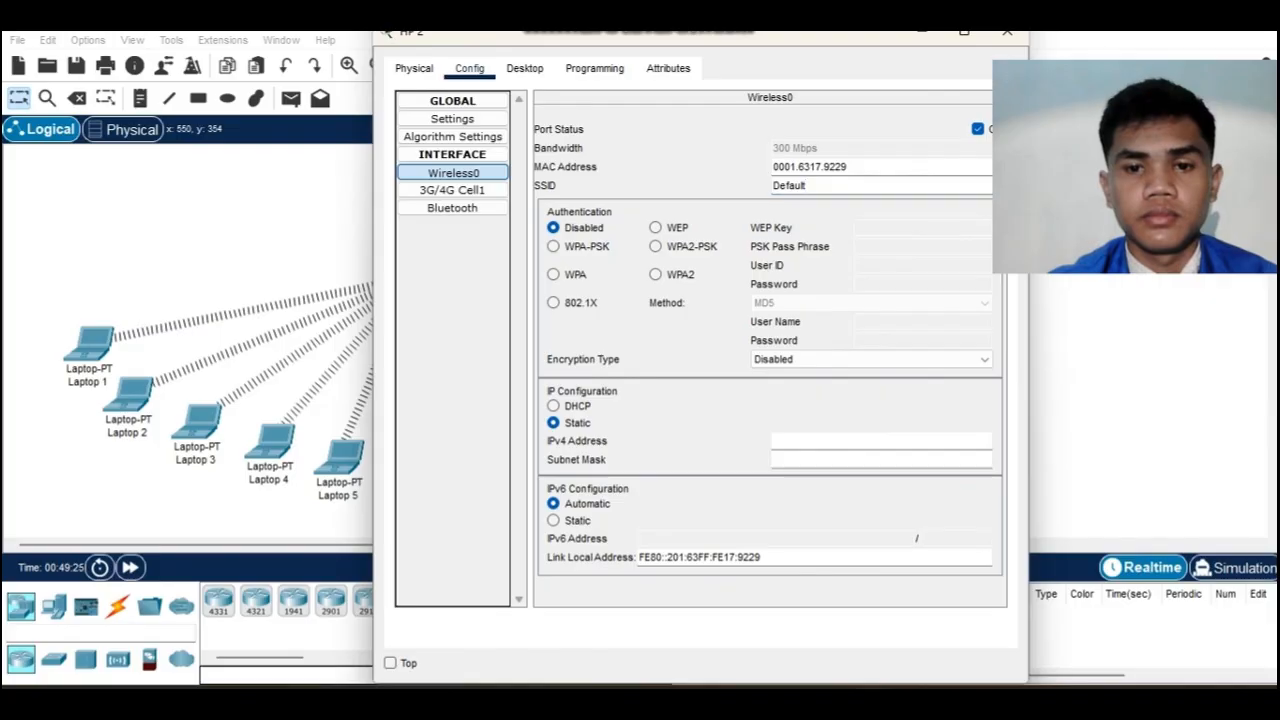
{"action": "left_click", "coordinate": [1007, 32]}
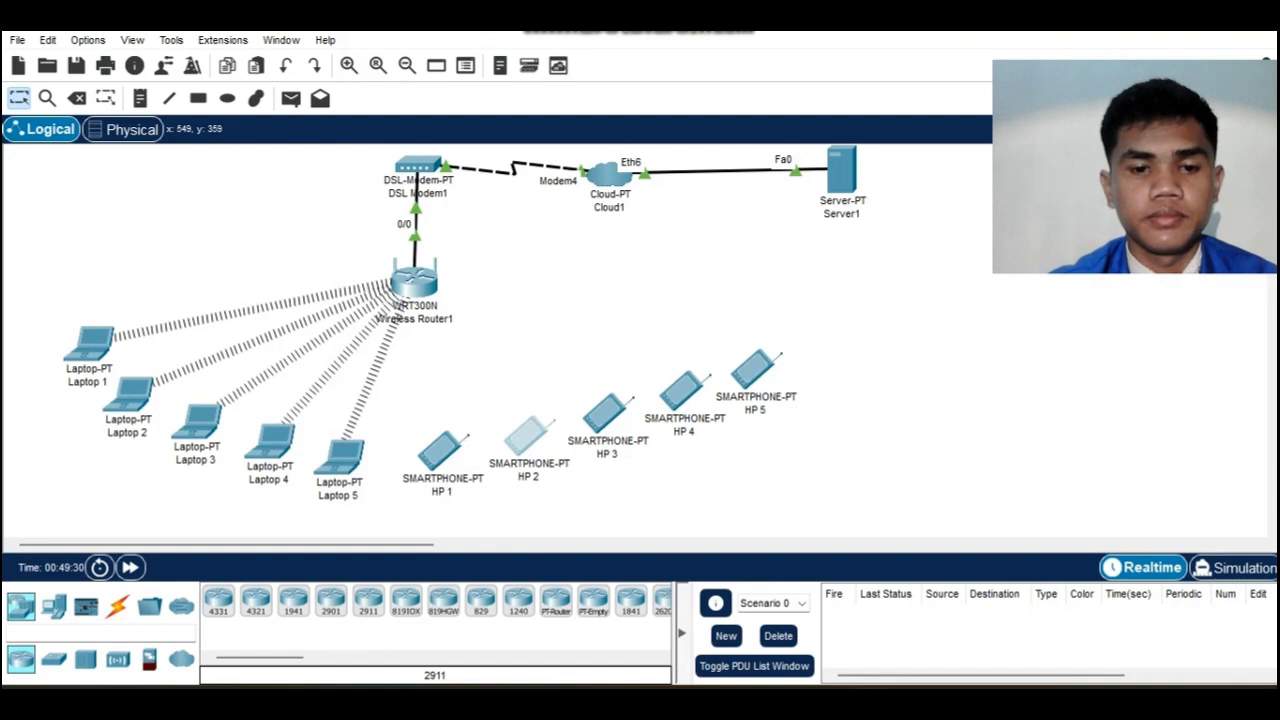
{"action": "left_click", "coordinate": [528, 435]}
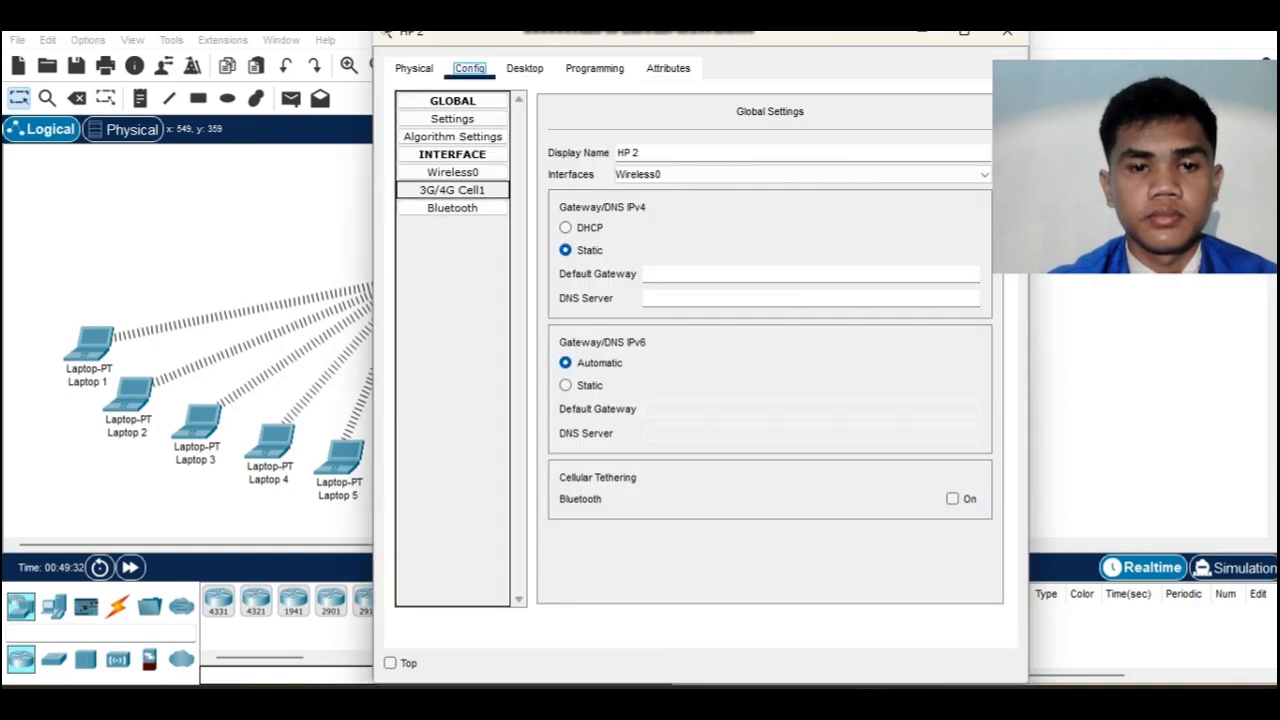
{"action": "left_click", "coordinate": [453, 173]}
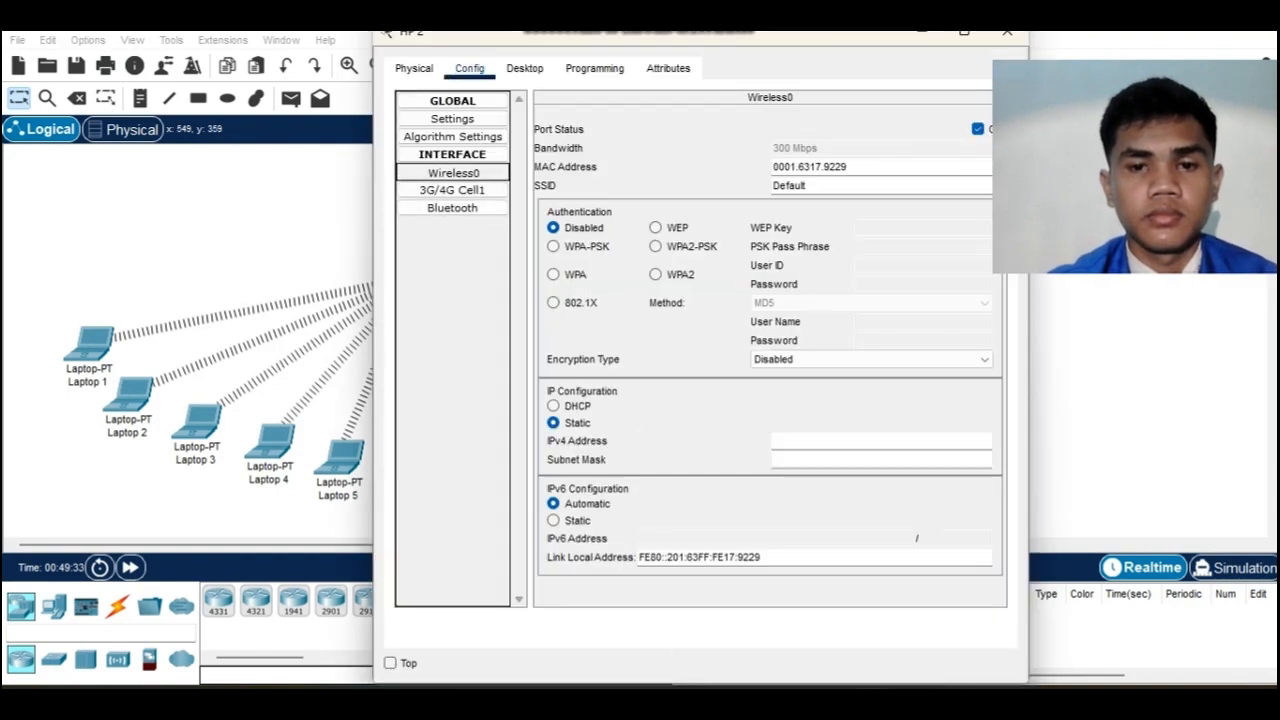
{"action": "key", "text": "BackSpace"}
{"action": "key", "text": "BackSpace"}
{"action": "key", "text": "BackSpace"}
{"action": "key", "text": "BackSpace"}
{"action": "key", "text": "BackSpace"}
{"action": "key", "text": "BackSpace"}
{"action": "key", "text": "BackSpace"}
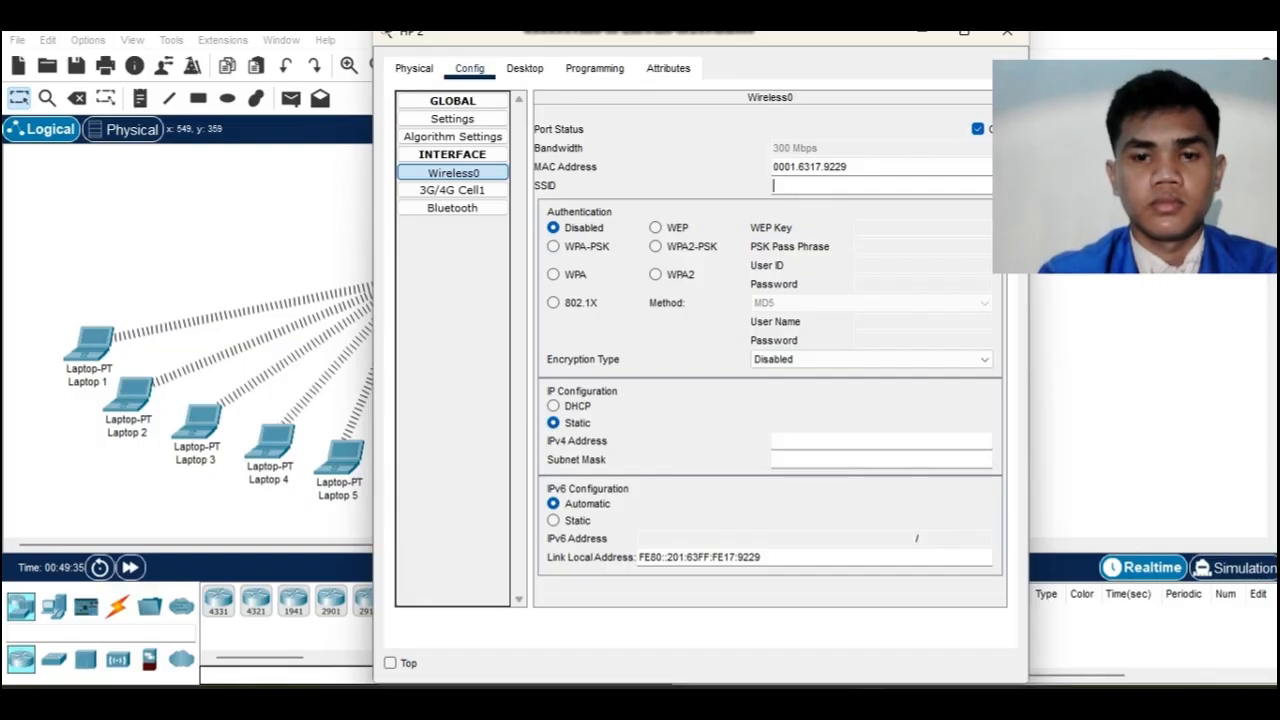
{"action": "type", "text": "Kos"}
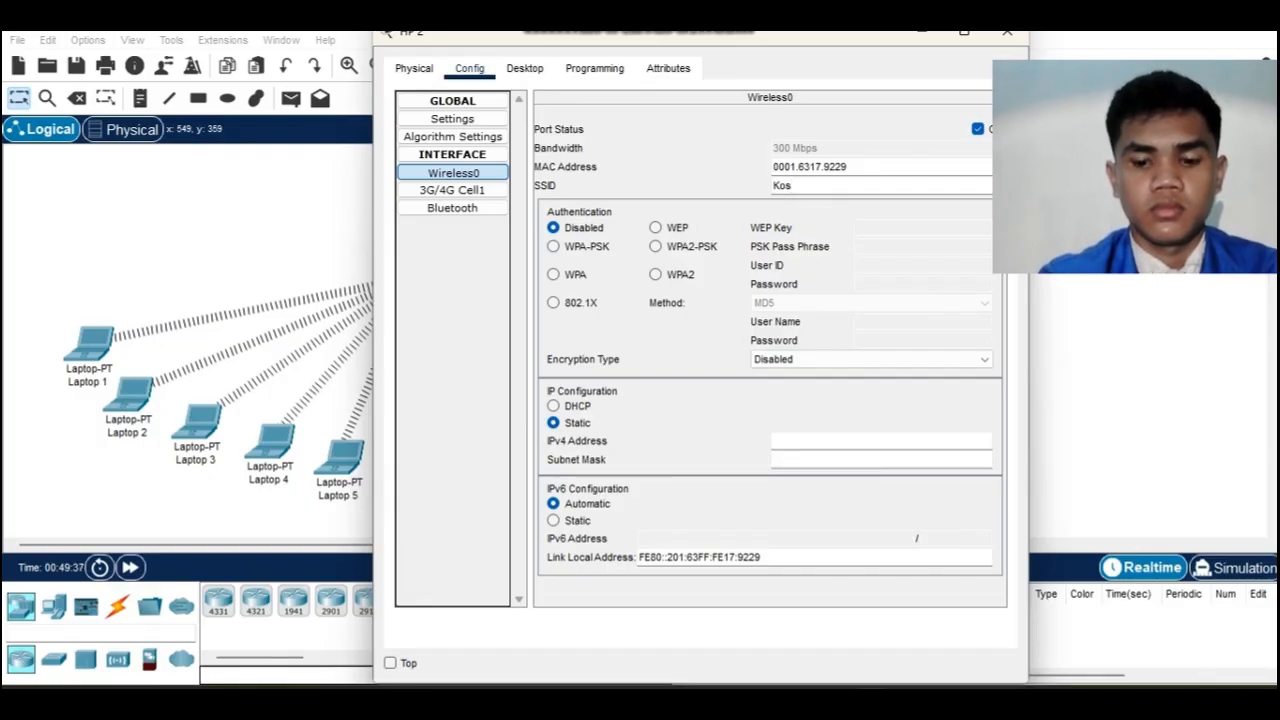
{"action": "type", "text": "_Nenek"}
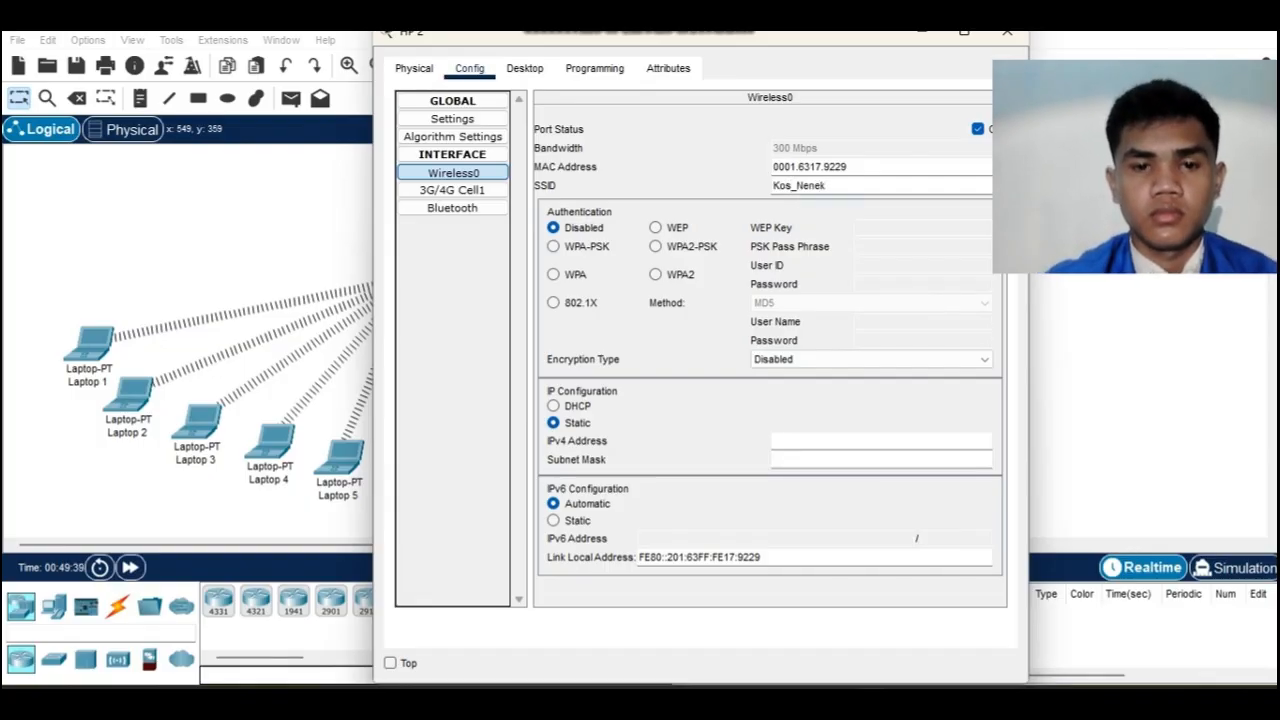
Set HP 2's wireless authentication to WPA-PSK and enter the PSK pass phrase.
{"action": "key", "text": "Tab"}
{"action": "key", "text": "Down"}
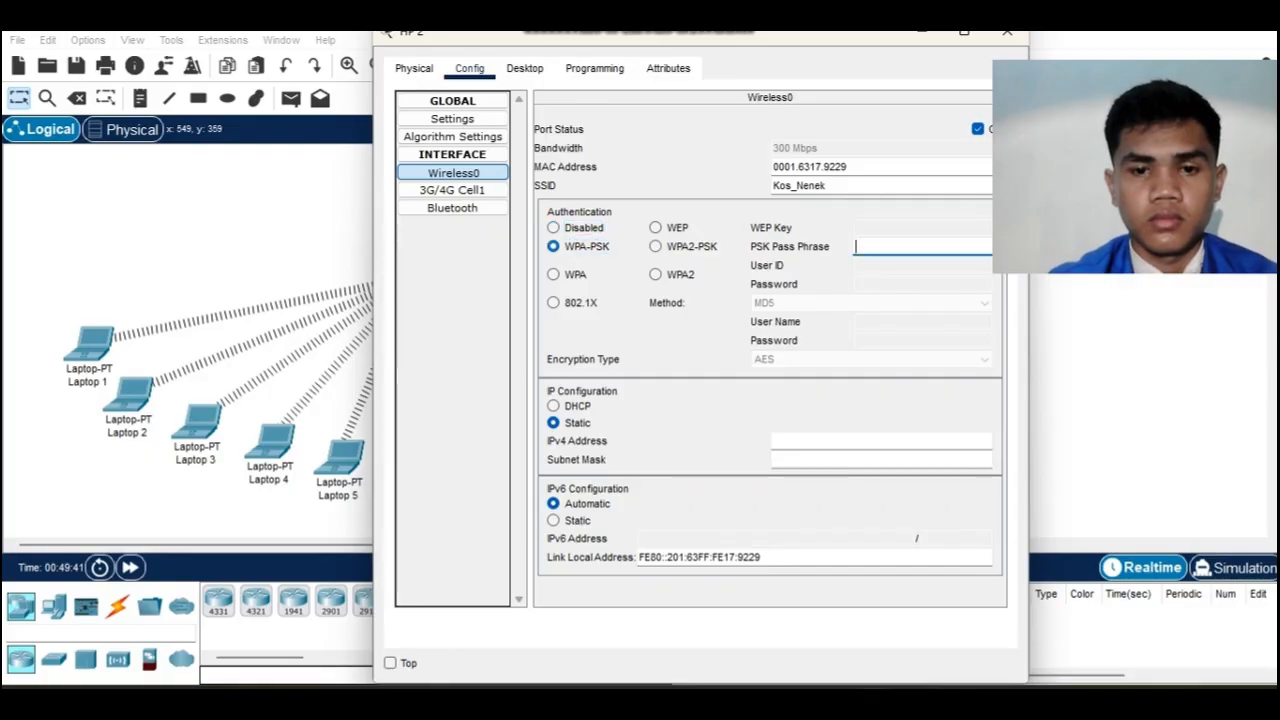
{"action": "type", "text": "kosnenek"}
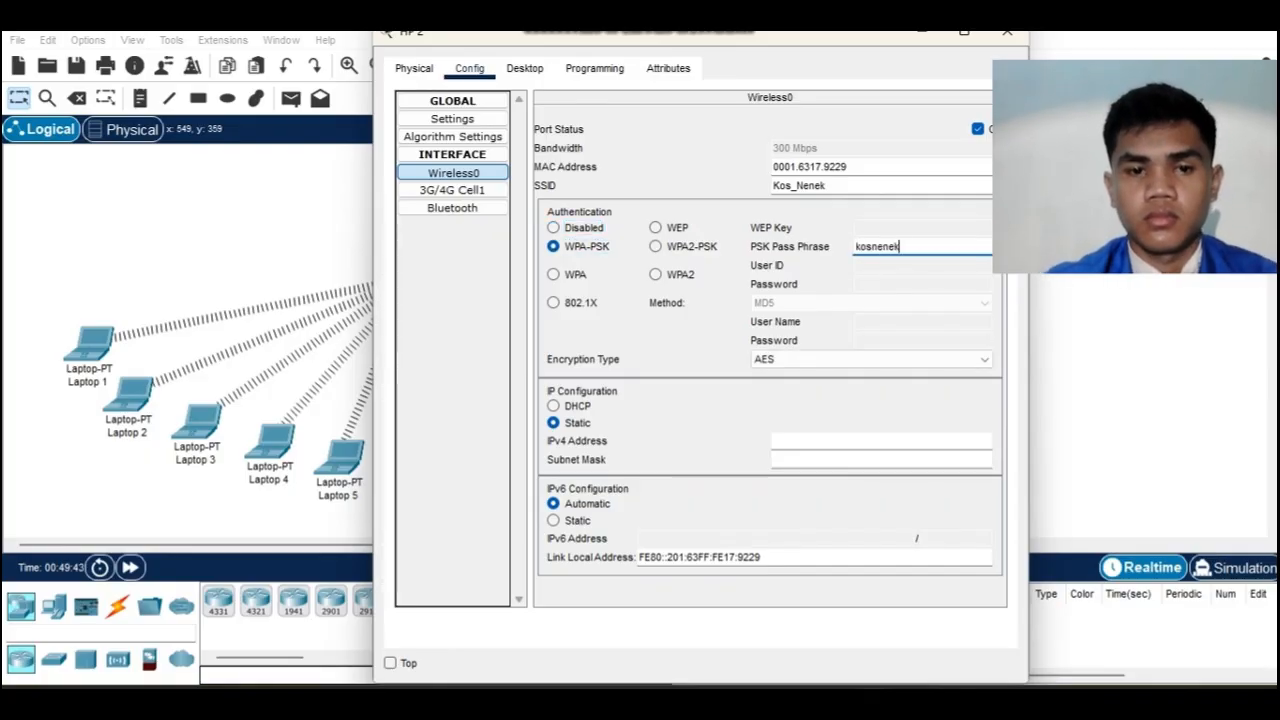
Give HP 2 the static IPv4 address 192.168.10.8 with subnet mask 255.255.255.0.
{"action": "left_click", "coordinate": [524, 68]}
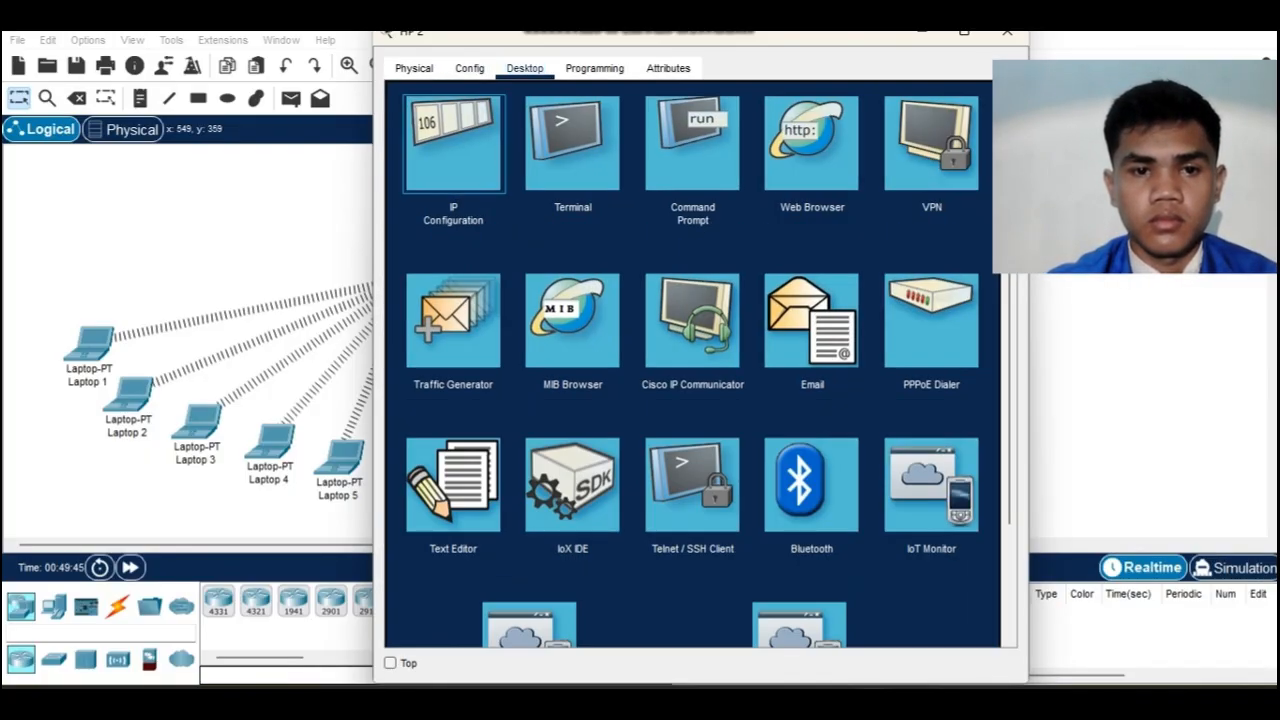
{"action": "left_click", "coordinate": [455, 145]}
{"action": "type", "text": "19"}
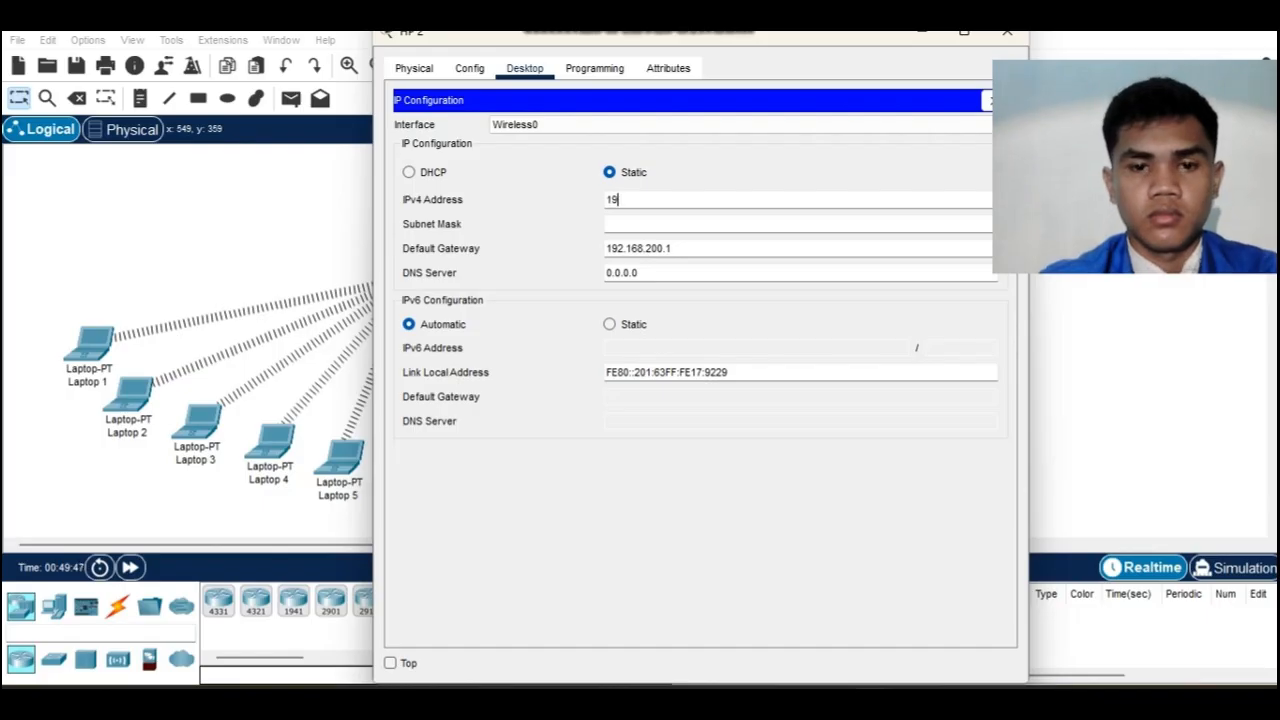
{"action": "type", "text": "2.168.1"}
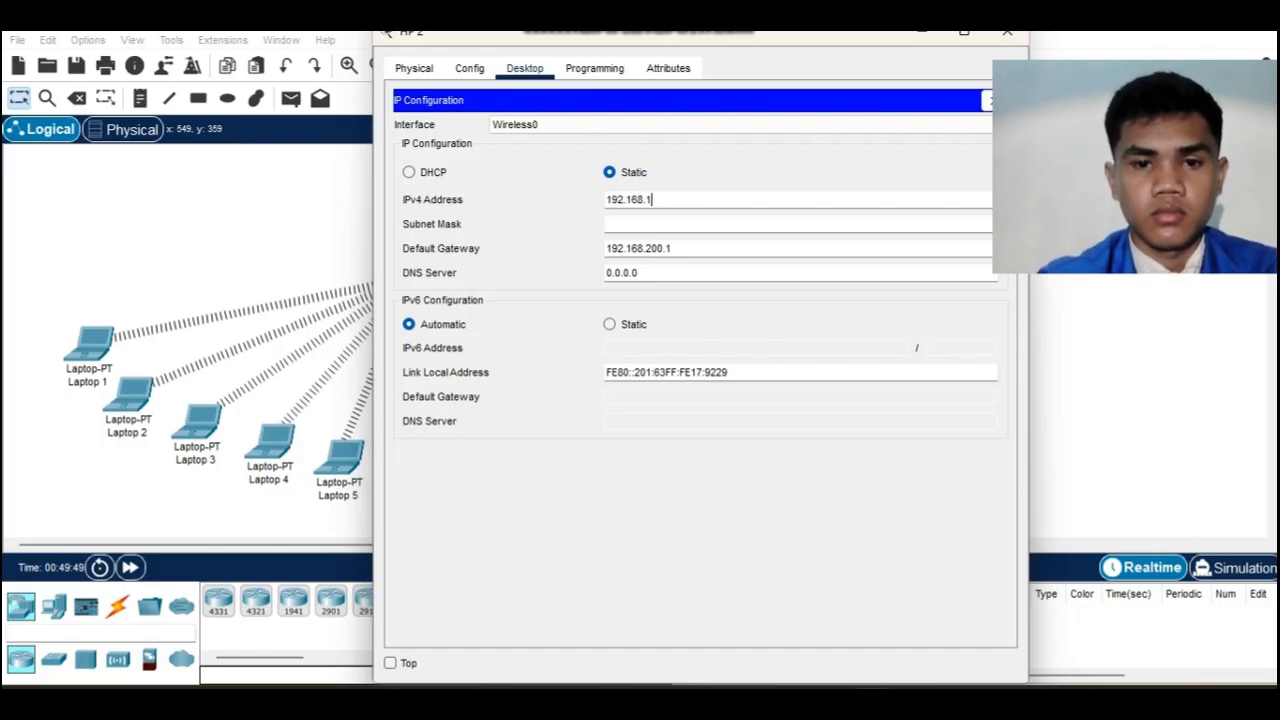
{"action": "type", "text": "0.7"}
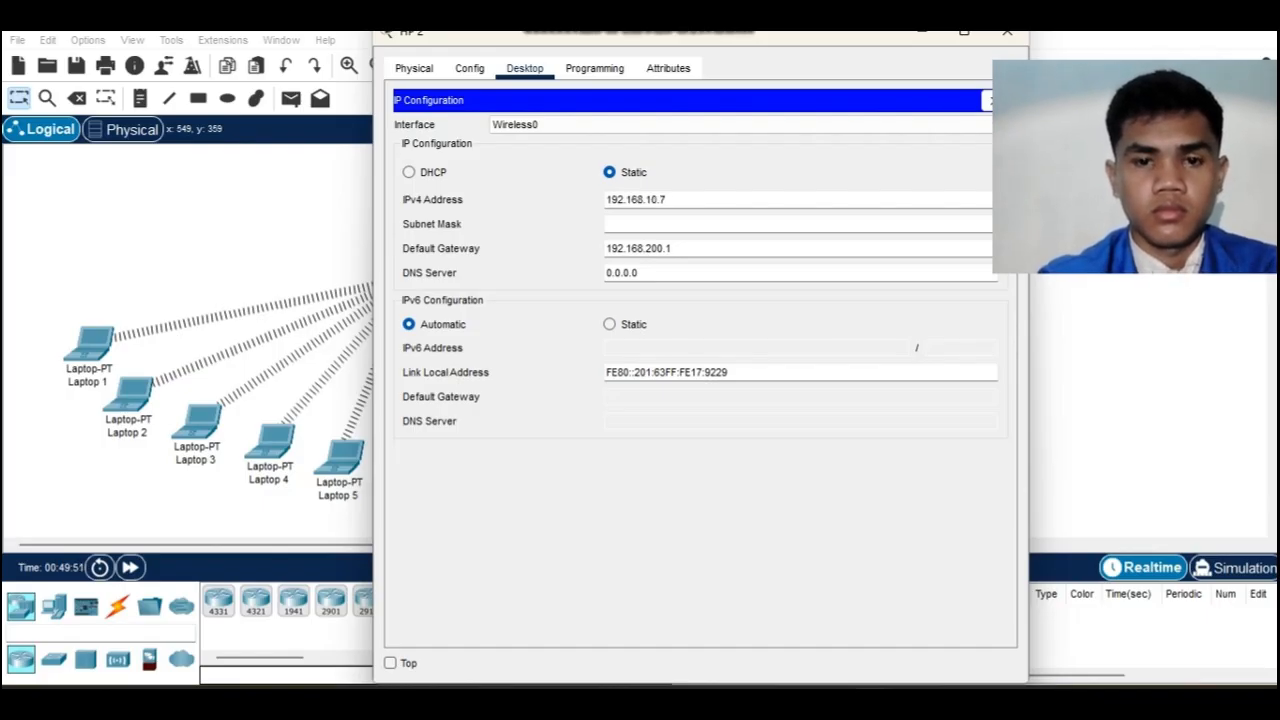
{"action": "type", "text": "8"}
{"action": "key", "text": "Return"}
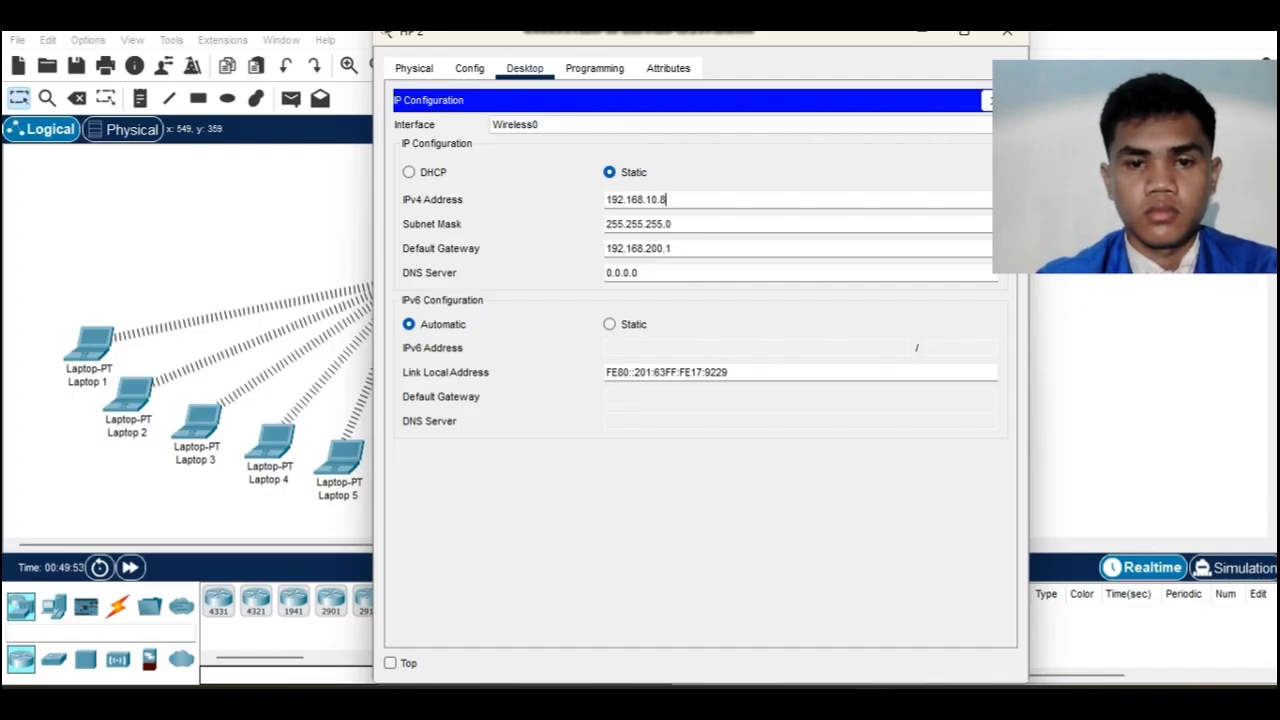
Set HP 2's DNS server to 192.168.200.2 and close its configuration window.
{"action": "left_click", "coordinate": [638, 273]}
{"action": "key", "text": "BackSpace"}
{"action": "key", "text": "BackSpace"}
{"action": "key", "text": "BackSpace"}
{"action": "key", "text": "BackSpace"}
{"action": "key", "text": "BackSpace"}
{"action": "key", "text": "BackSpace"}
{"action": "key", "text": "BackSpace"}
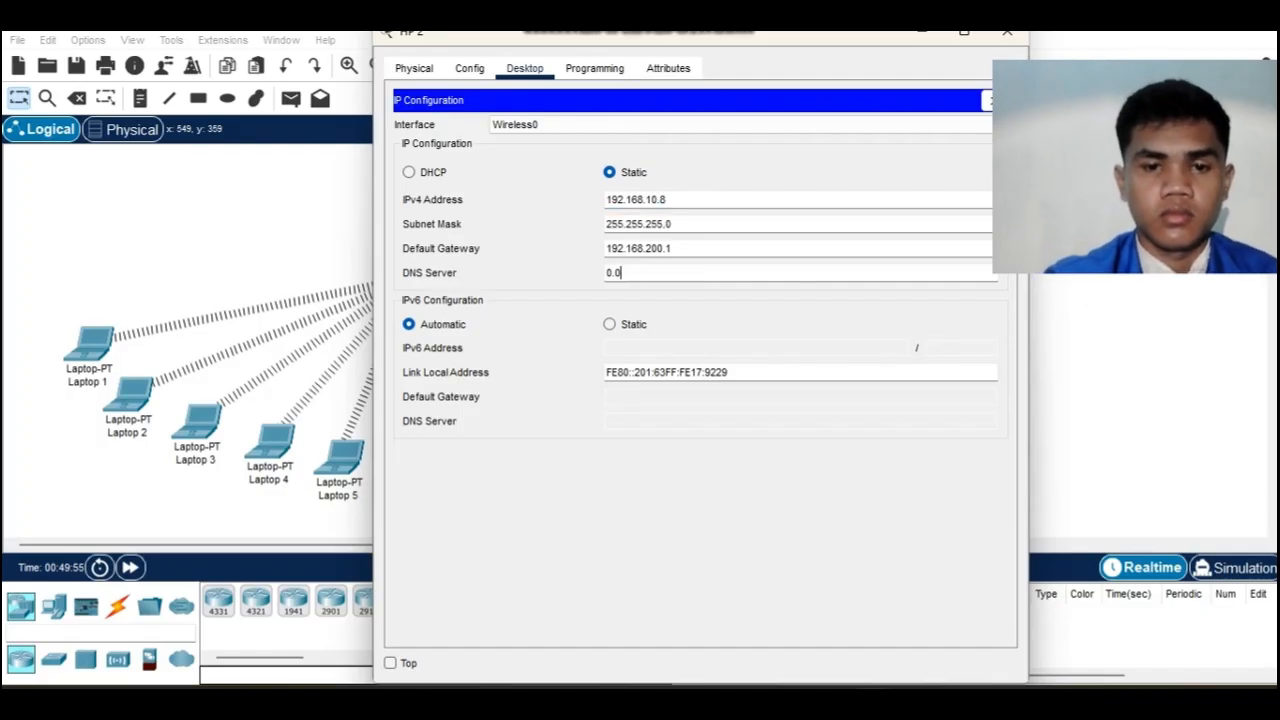
{"action": "type", "text": "192.168.200.1"}
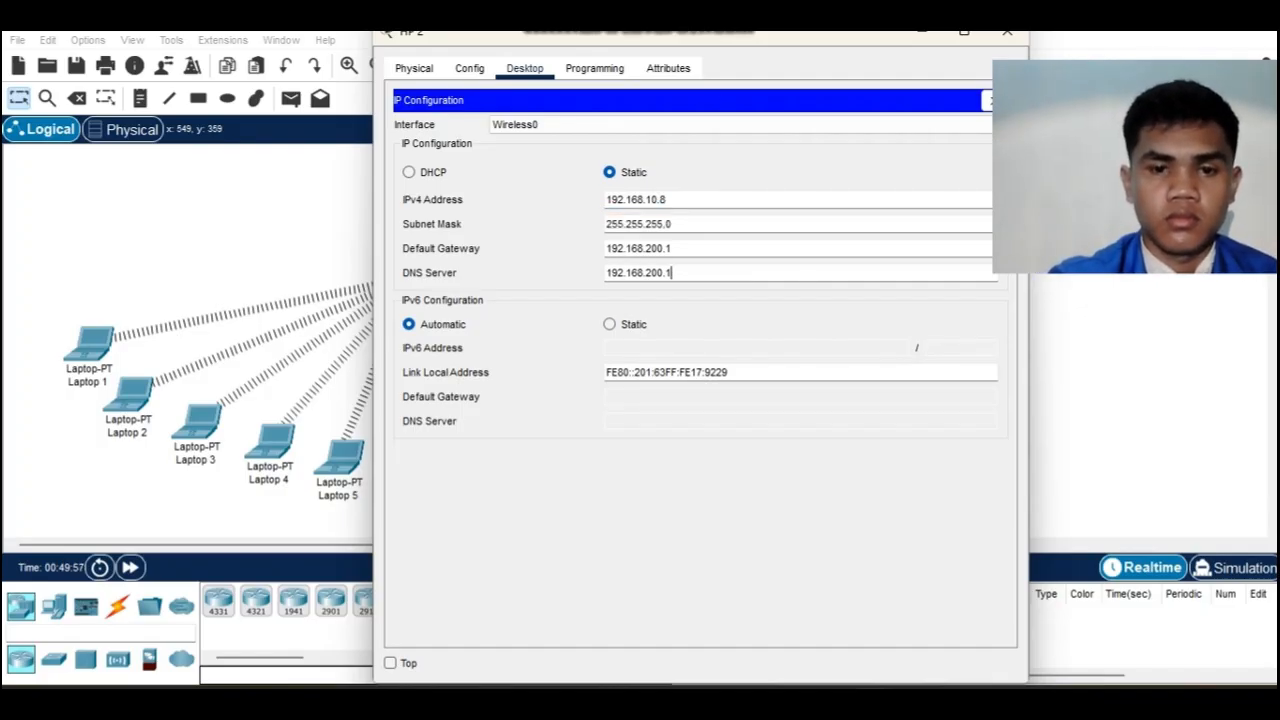
{"action": "key", "text": "BackSpace"}
{"action": "type", "text": "2"}
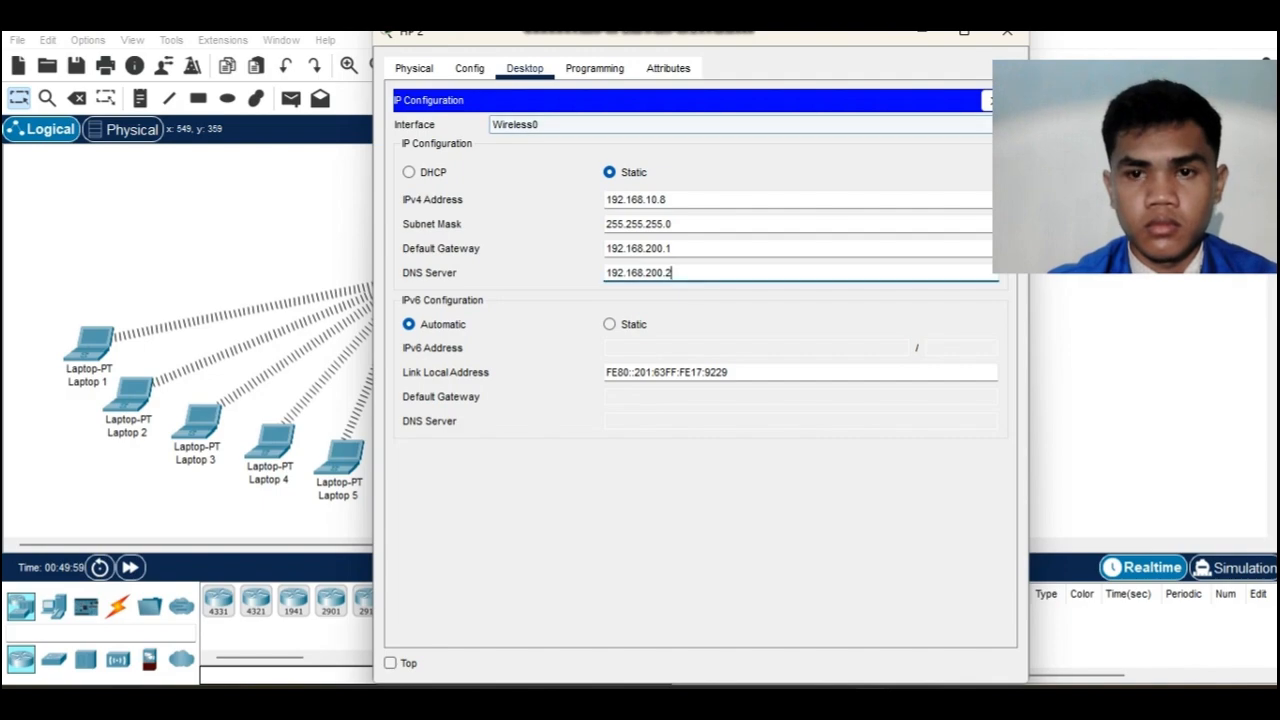
{"action": "left_click", "coordinate": [1007, 32]}
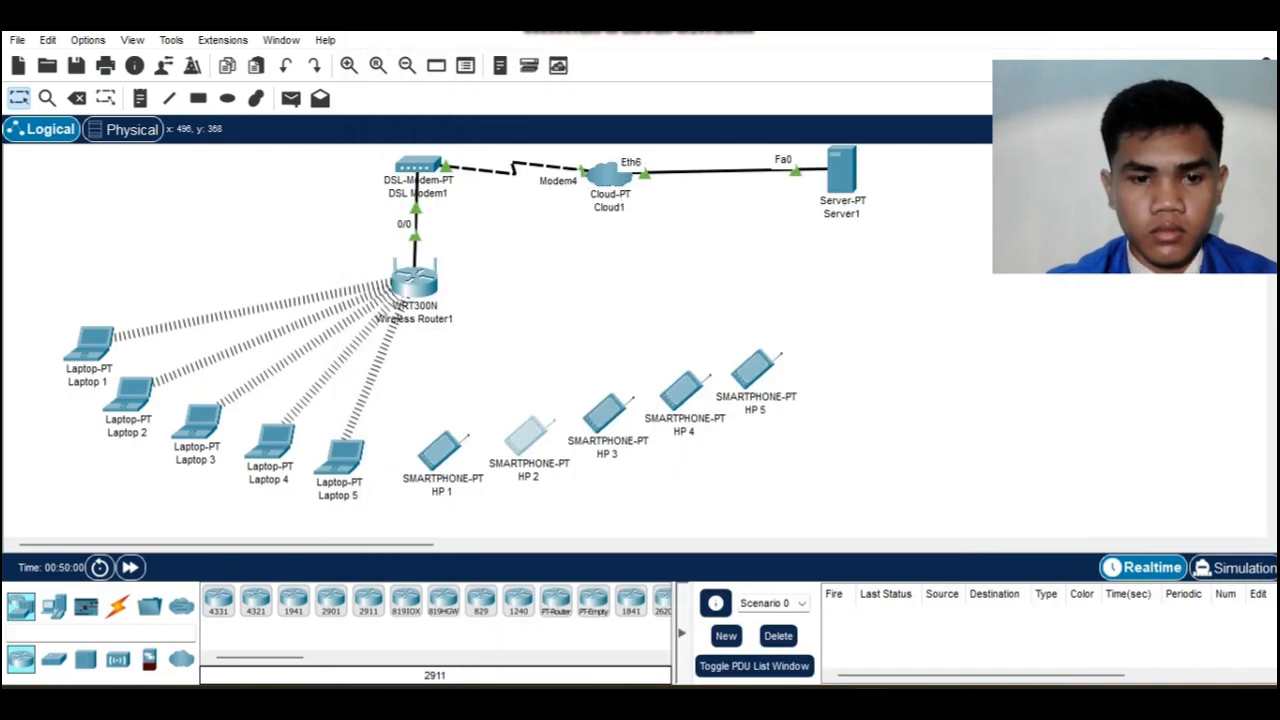
Compare the Wireless0 SSID, authentication and IP settings of HP 1 with those of the connected Laptop 5.
{"action": "left_click", "coordinate": [446, 452]}
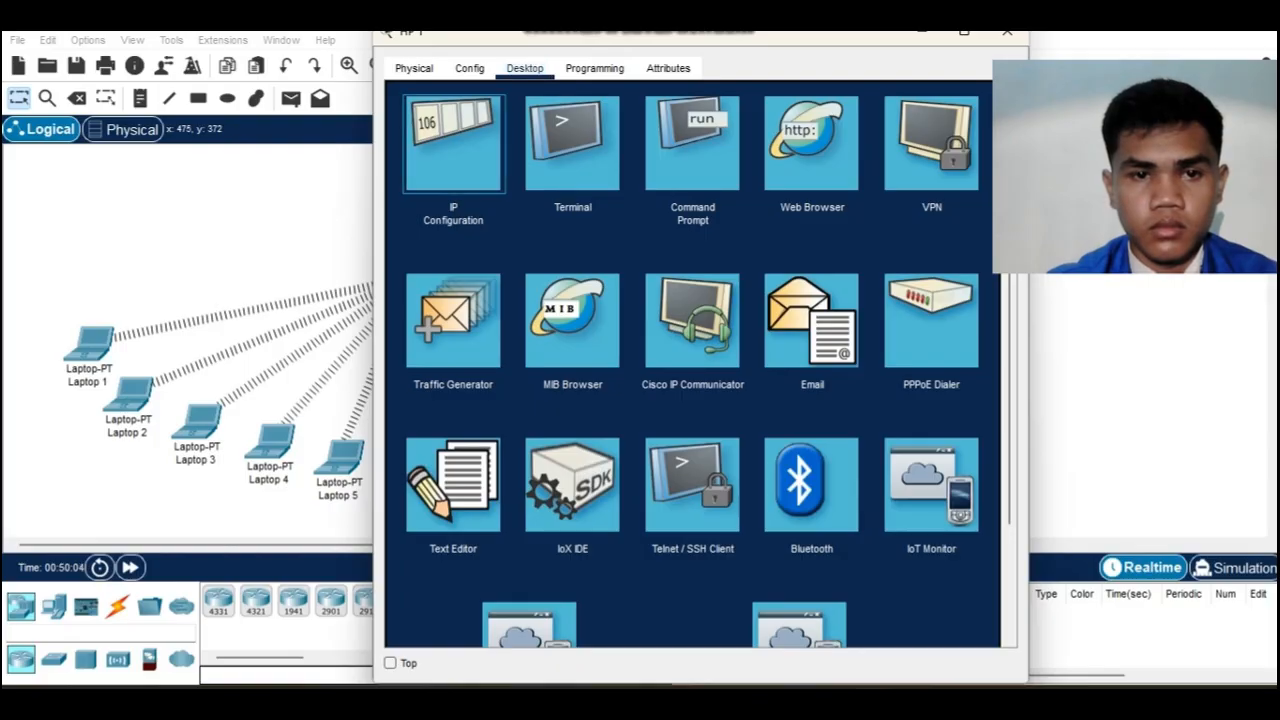
{"action": "left_click", "coordinate": [455, 140]}
{"action": "left_click", "coordinate": [469, 69]}
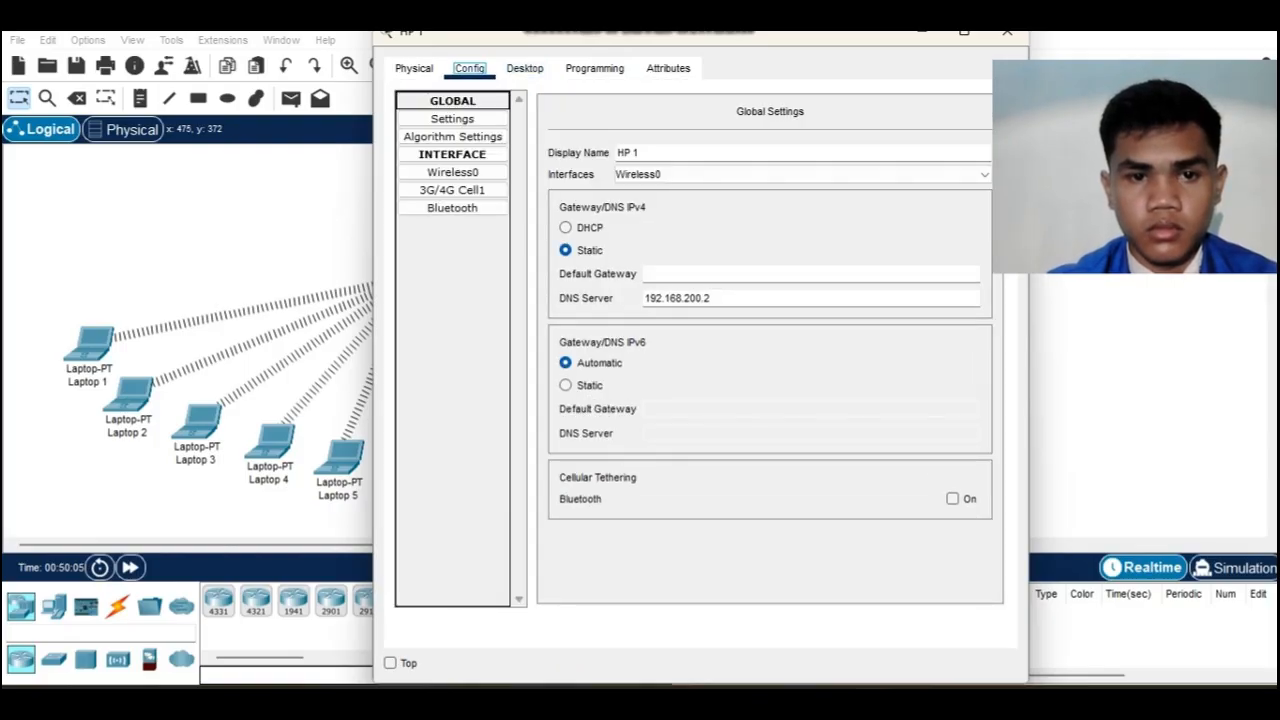
{"action": "left_click", "coordinate": [453, 173]}
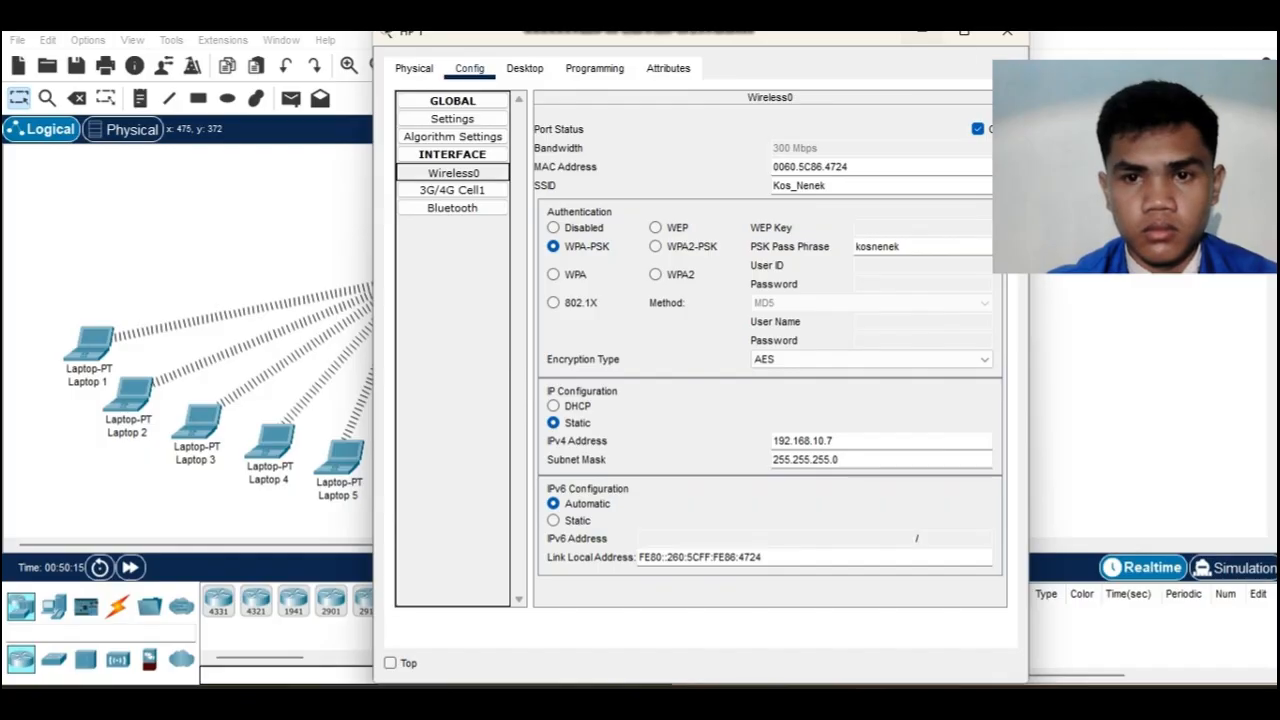
{"action": "left_click", "coordinate": [922, 32]}
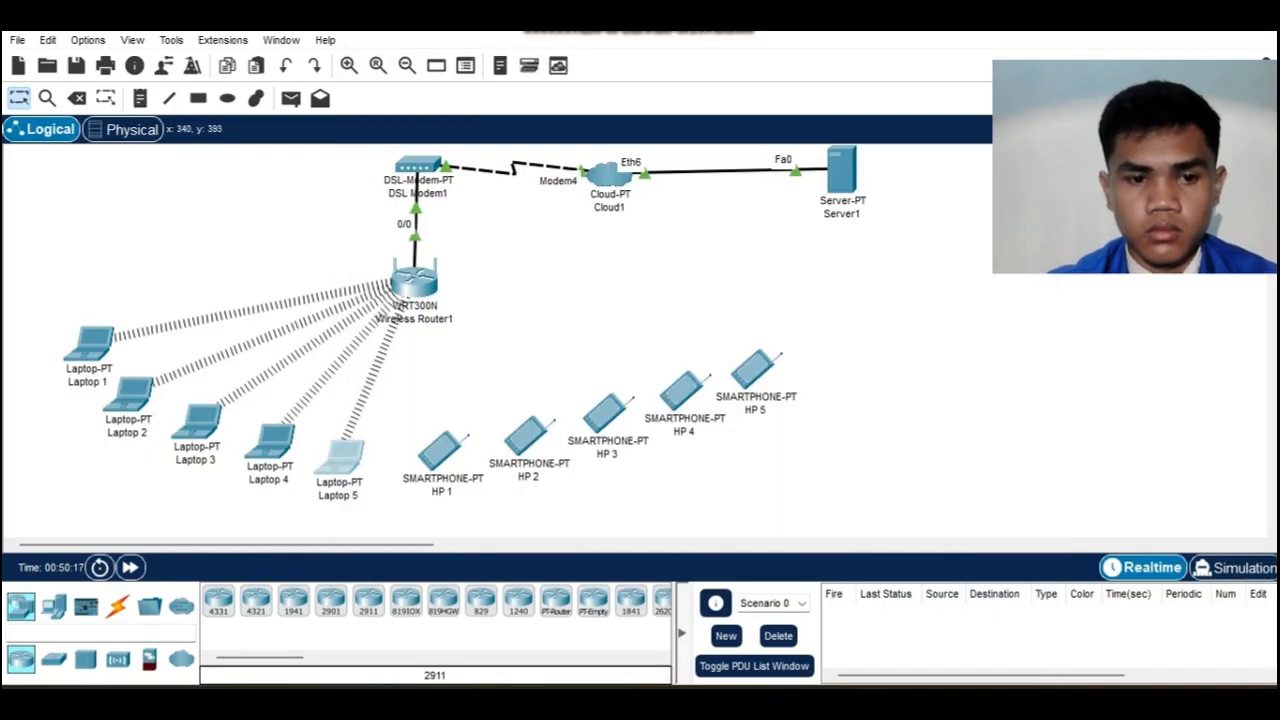
{"action": "left_click", "coordinate": [340, 456]}
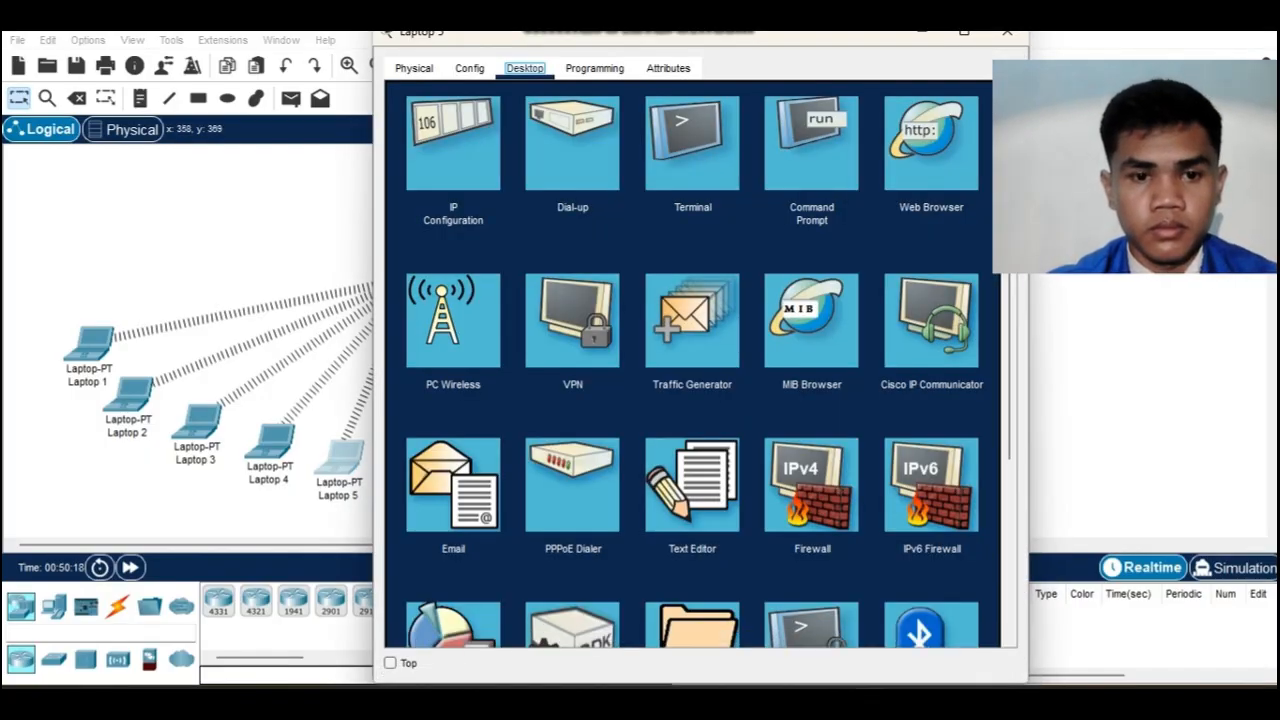
{"action": "left_click", "coordinate": [453, 320]}
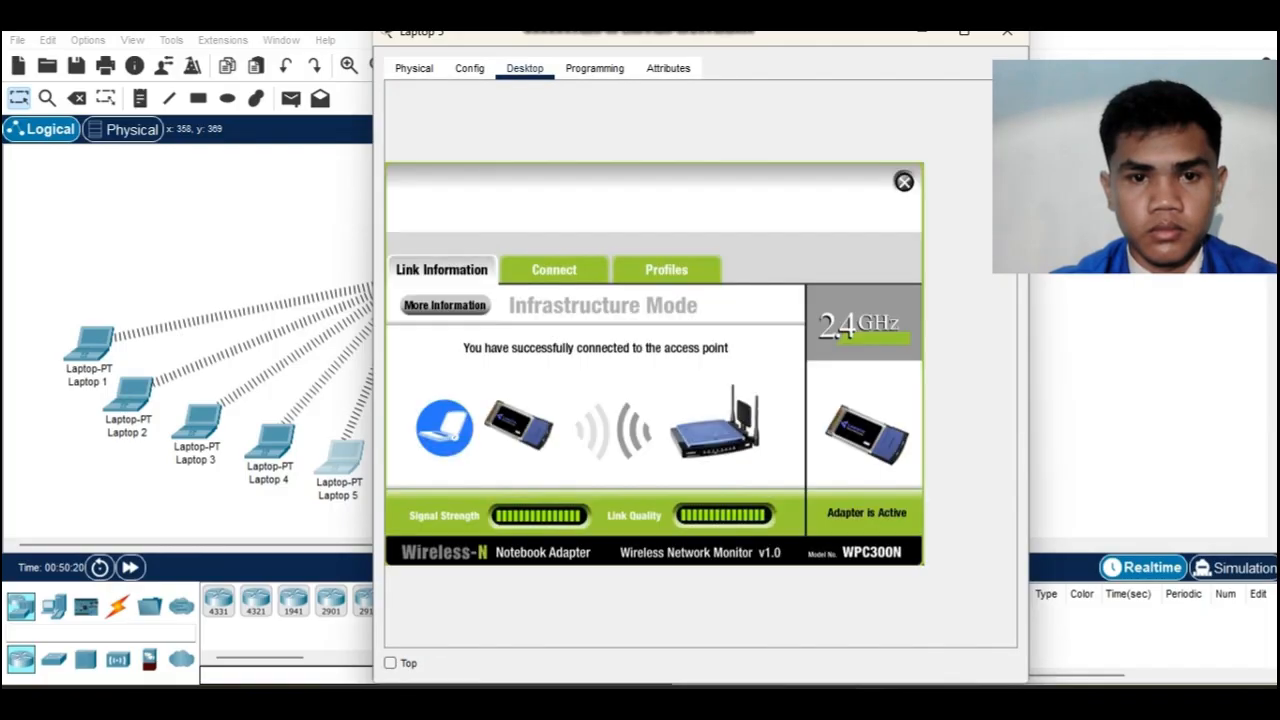
{"action": "left_click", "coordinate": [469, 68]}
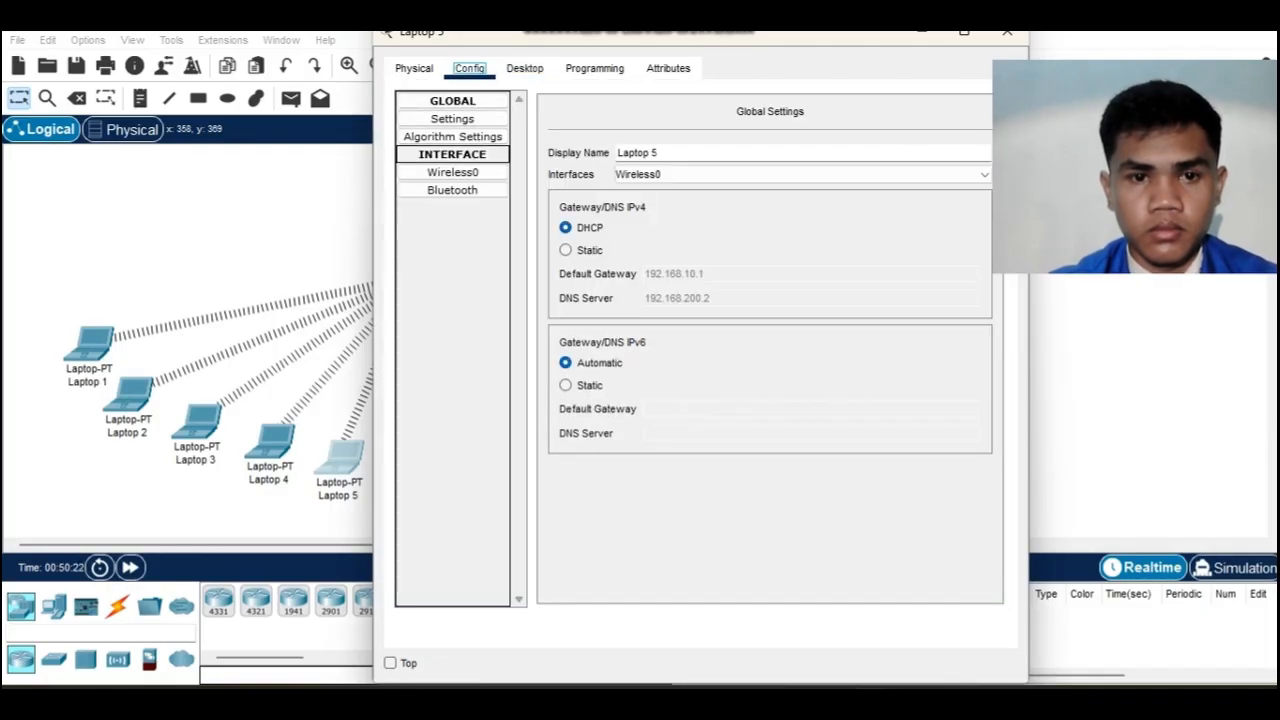
{"action": "left_click", "coordinate": [453, 173]}
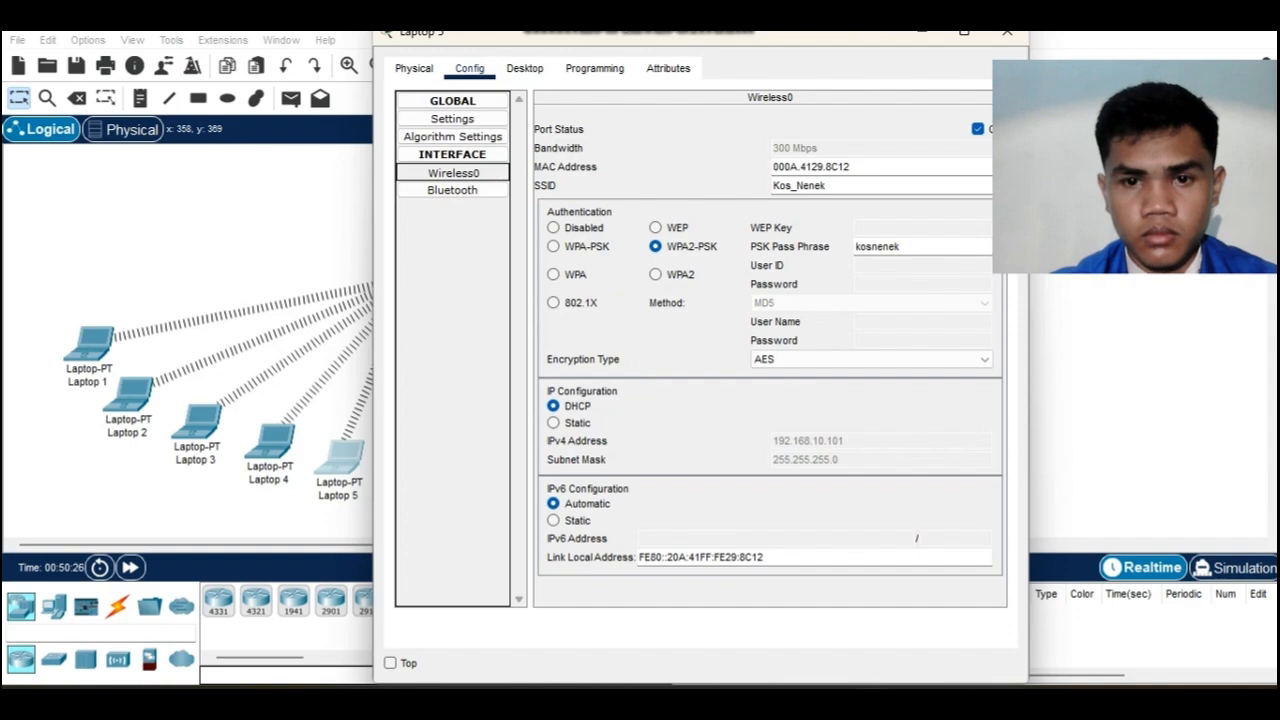
Copy the SSID Kos_Nenek from Laptop 5's Wireless0 settings and replace HP 1's SSID with it.
{"action": "left_click", "coordinate": [827, 186]}
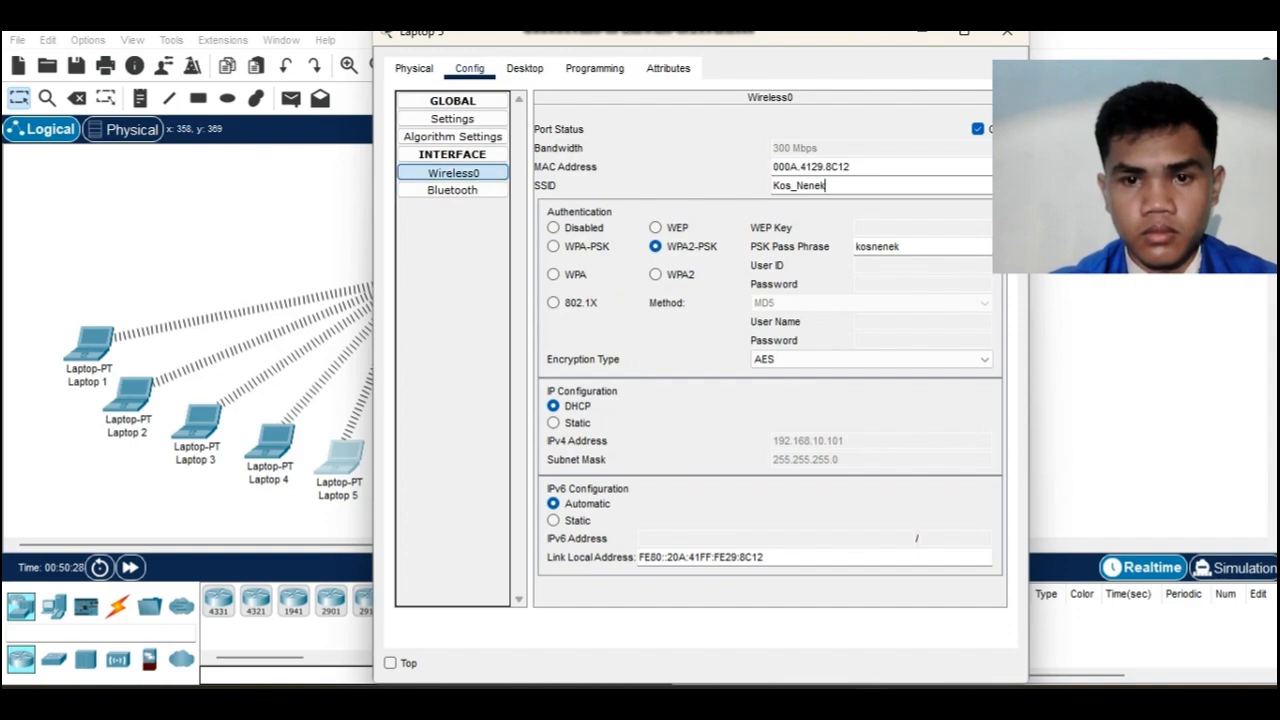
{"action": "left_click_drag", "start_coordinate": [827, 186], "coordinate": [771, 186]}
{"action": "key", "text": "ctrl+c"}
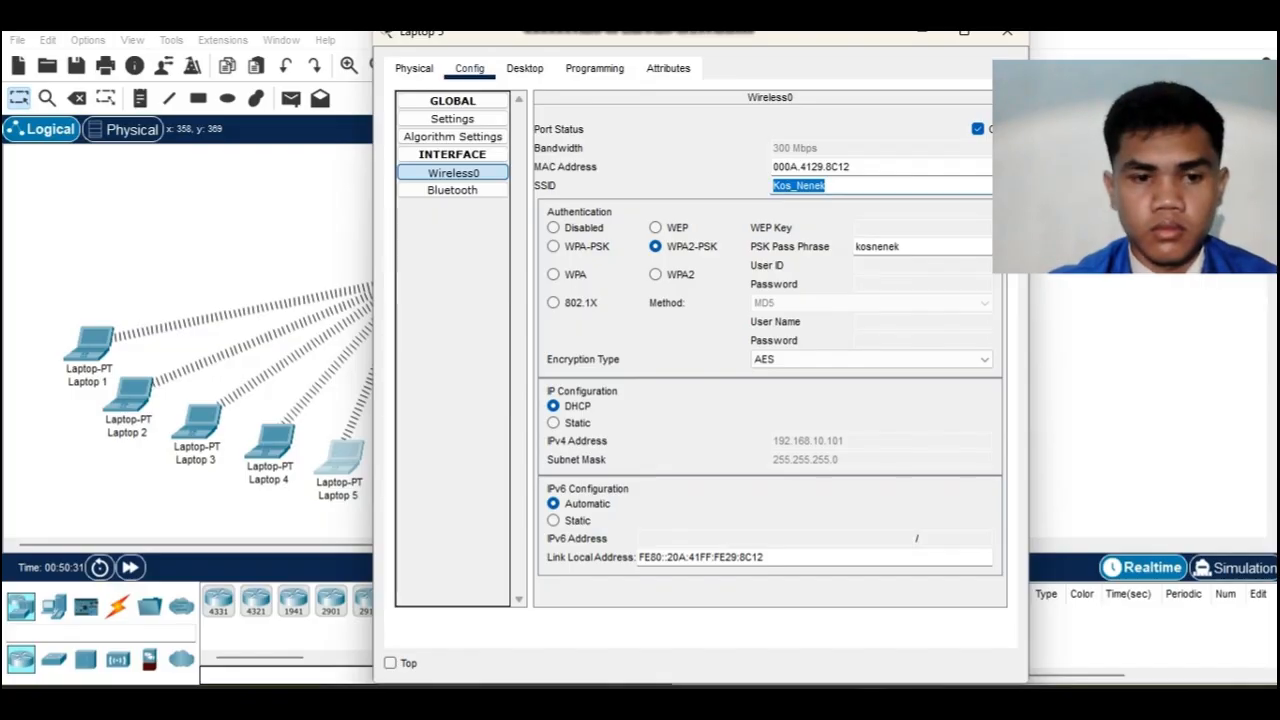
{"action": "mouse_move", "coordinate": [874, 702]}
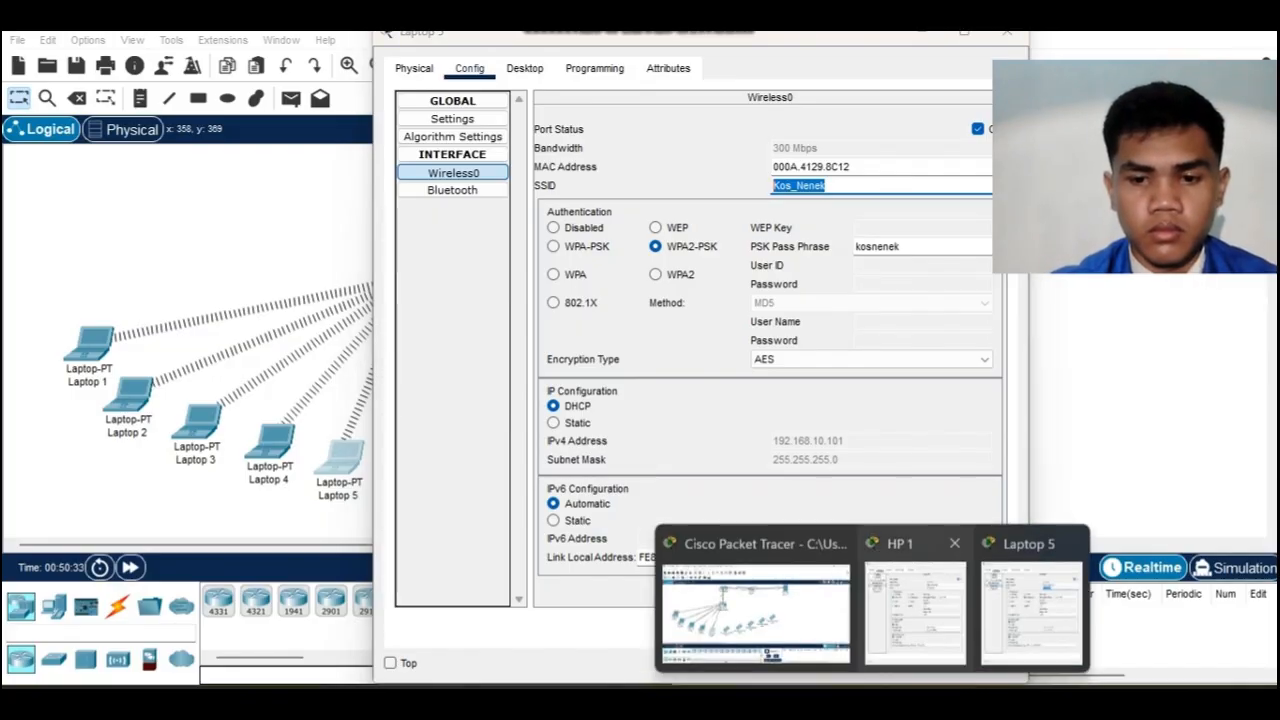
{"action": "left_click", "coordinate": [916, 612]}
{"action": "left_click", "coordinate": [828, 186]}
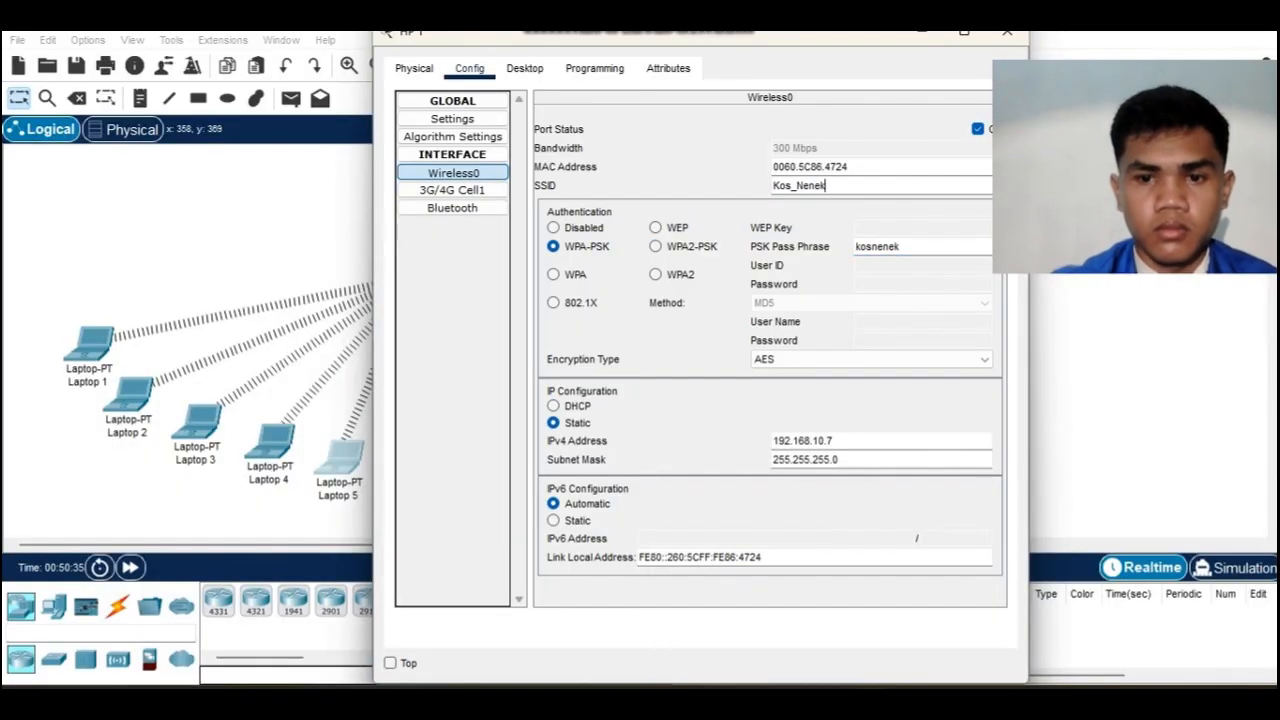
{"action": "key", "text": "BackSpace"}
{"action": "key", "text": "BackSpace"}
{"action": "key", "text": "BackSpace"}
{"action": "key", "text": "BackSpace"}
{"action": "key", "text": "BackSpace"}
{"action": "key", "text": "BackSpace"}
{"action": "key", "text": "BackSpace"}
{"action": "key", "text": "BackSpace"}
{"action": "key", "text": "BackSpace"}
{"action": "key", "text": "ctrl+v"}
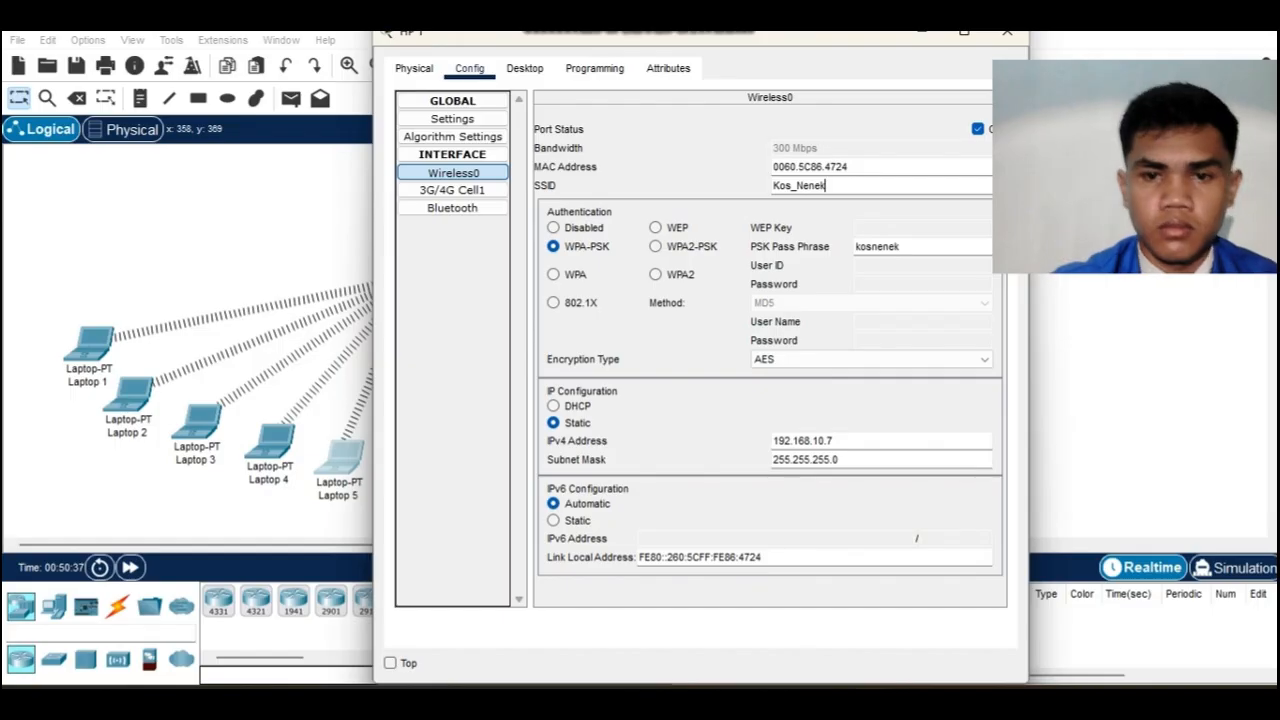
Copy the PSK pass phrase from Laptop 5's Wireless0 settings and close its window.
{"action": "left_click", "coordinate": [1102, 312]}
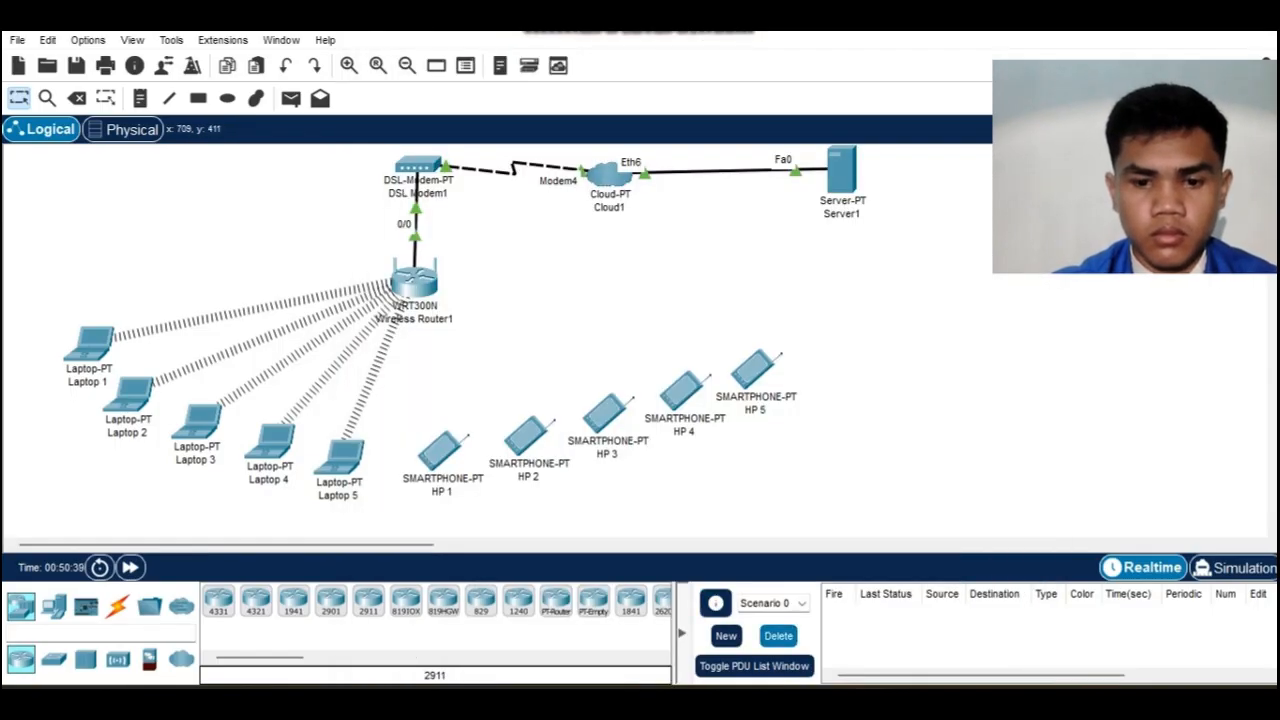
{"action": "mouse_move", "coordinate": [874, 702]}
{"action": "left_click", "coordinate": [1057, 614]}
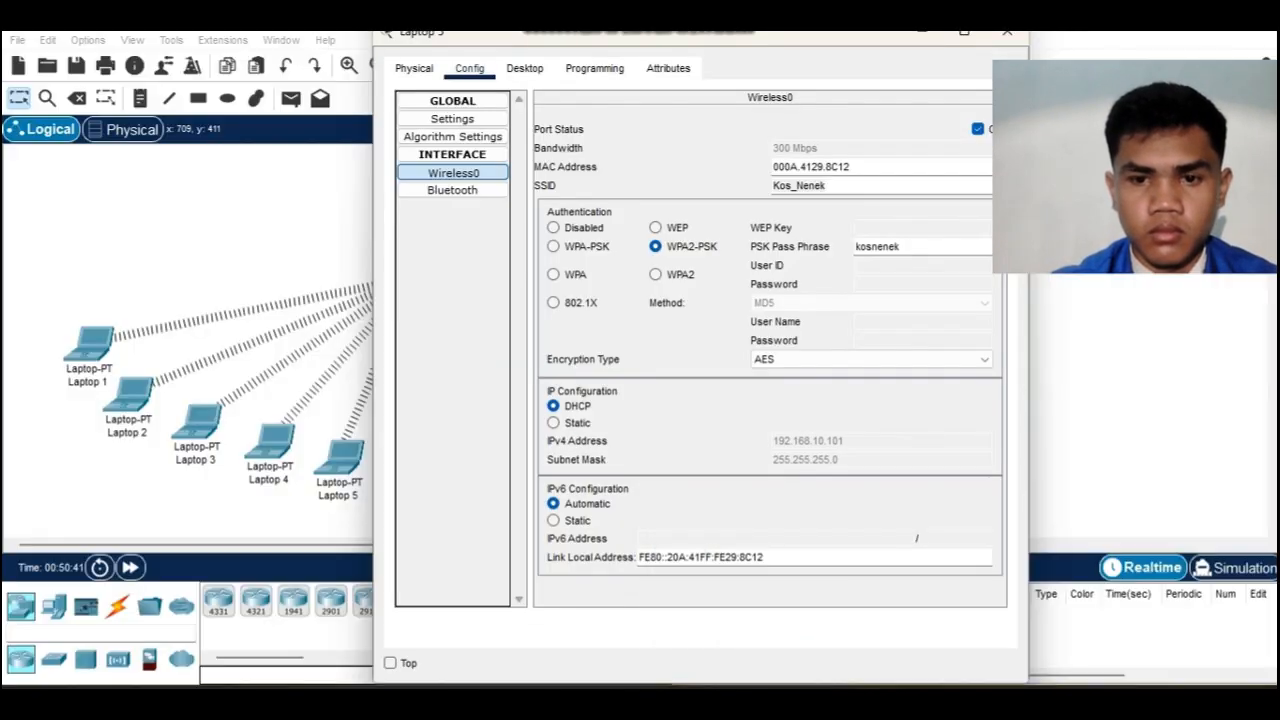
{"action": "left_click_drag", "start_coordinate": [902, 247], "coordinate": [855, 247]}
{"action": "key", "text": "ctrl+c"}
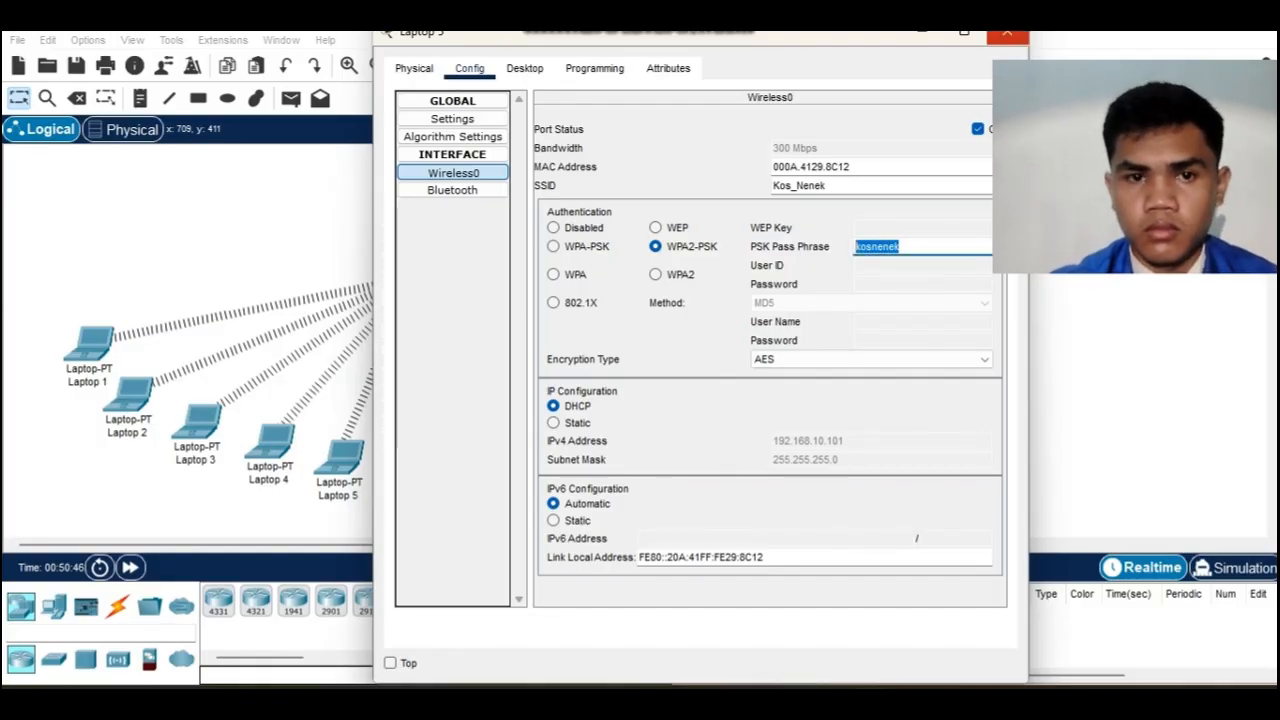
{"action": "left_click", "coordinate": [1007, 32]}
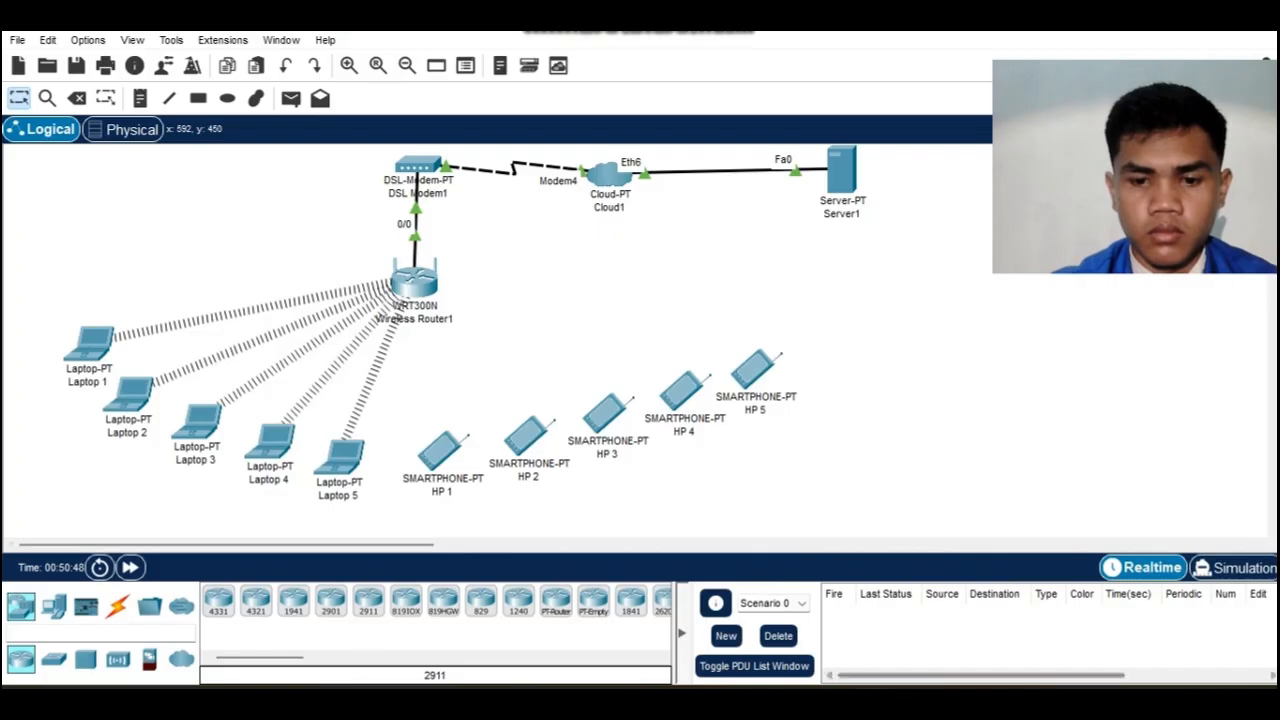
Switch HP 1's Wireless0 authentication to WPA2-PSK, re-enter the copied PSK pass phrase and close its window.
{"action": "mouse_move", "coordinate": [872, 706]}
{"action": "left_click", "coordinate": [975, 612]}
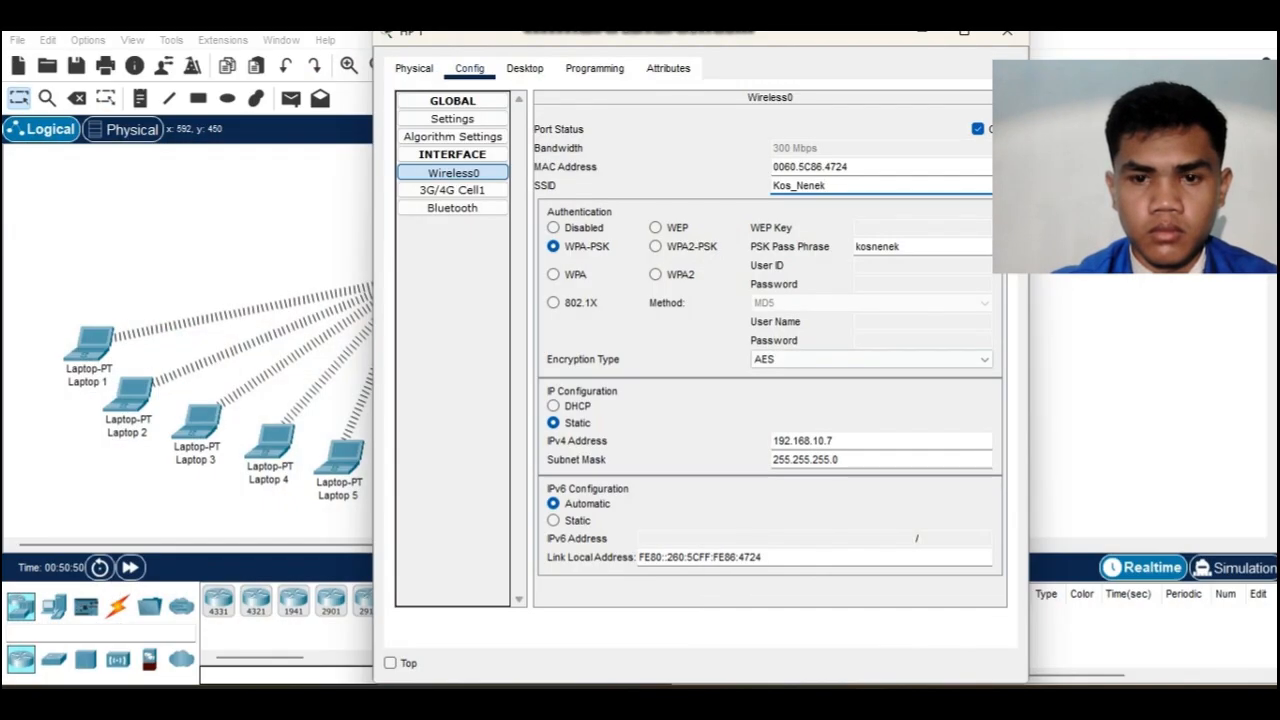
{"action": "left_click", "coordinate": [902, 247]}
{"action": "key", "text": "BackSpace"}
{"action": "key", "text": "BackSpace"}
{"action": "key", "text": "BackSpace"}
{"action": "key", "text": "BackSpace"}
{"action": "key", "text": "BackSpace"}
{"action": "key", "text": "BackSpace"}
{"action": "key", "text": "BackSpace"}
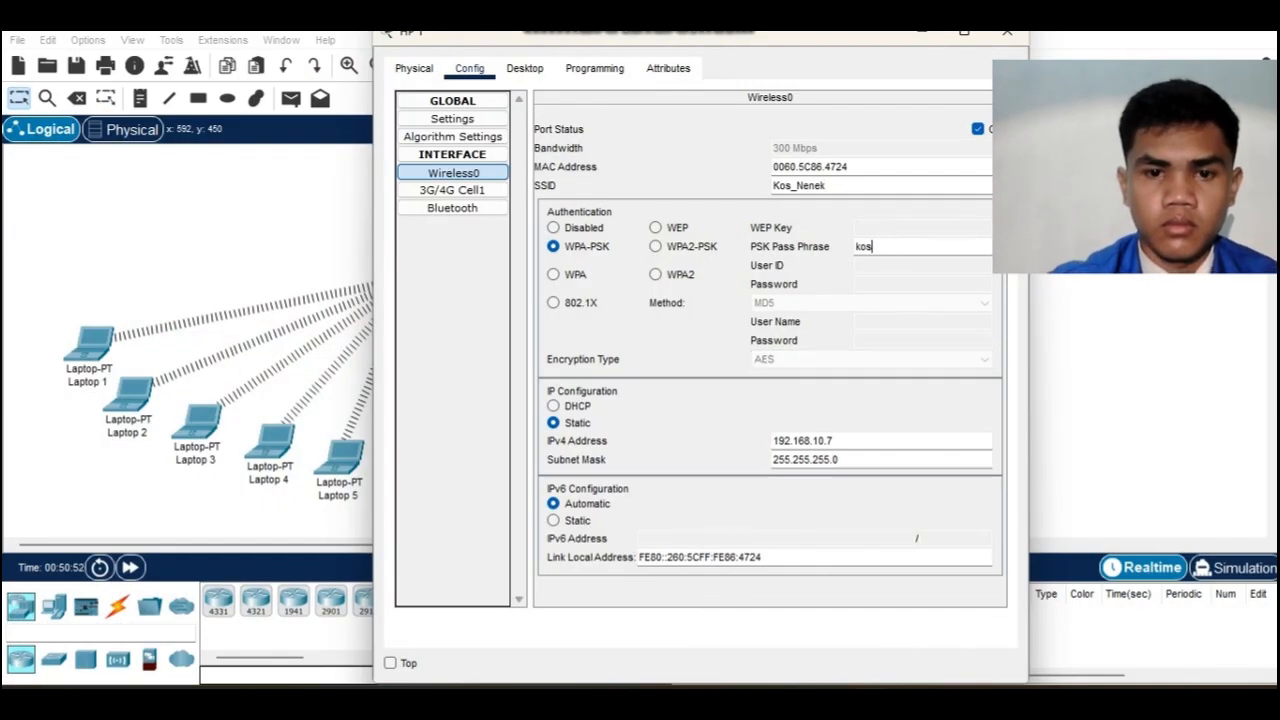
{"action": "left_click", "coordinate": [655, 246]}
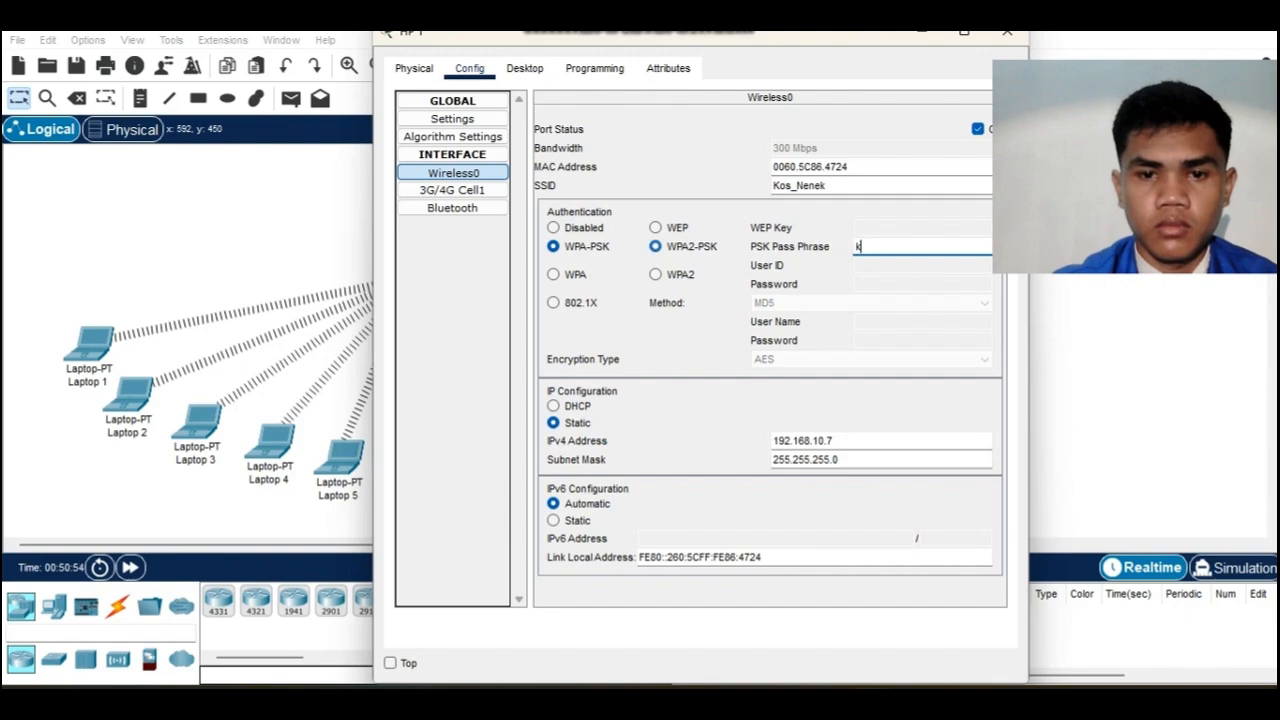
{"action": "key", "text": "BackSpace"}
{"action": "key", "text": "ctrl+v"}
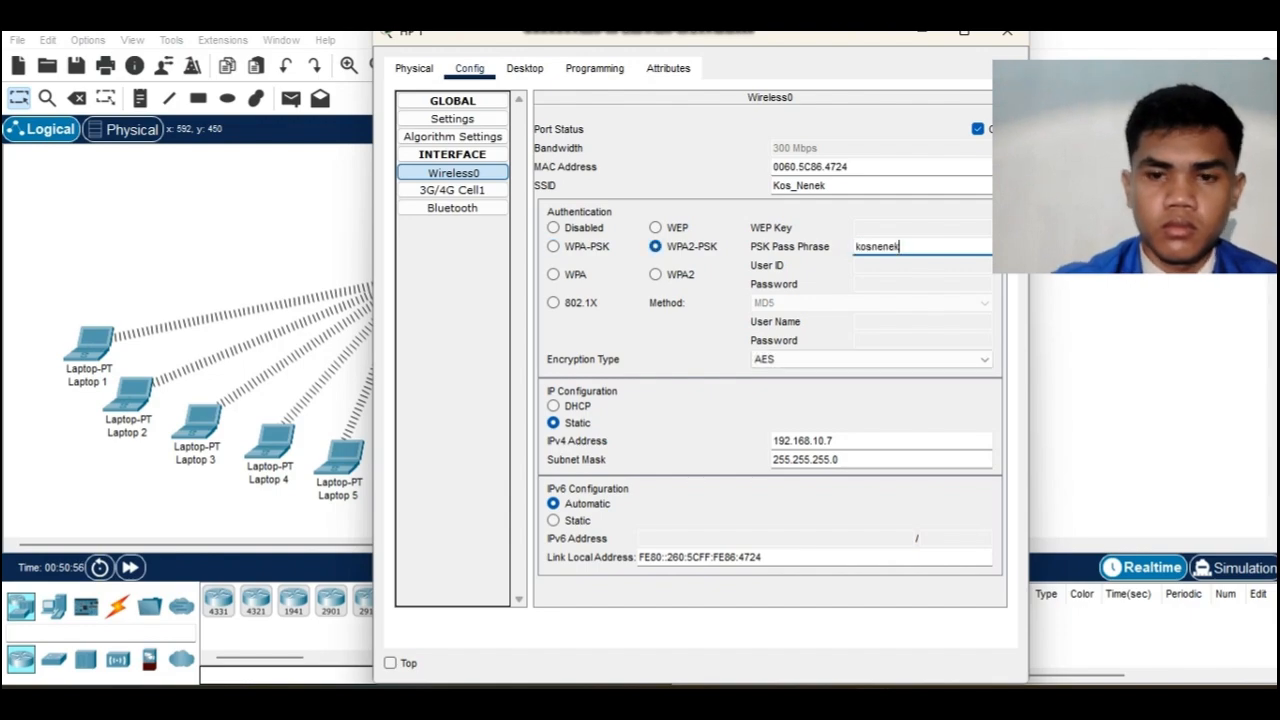
{"action": "left_click", "coordinate": [1007, 33]}
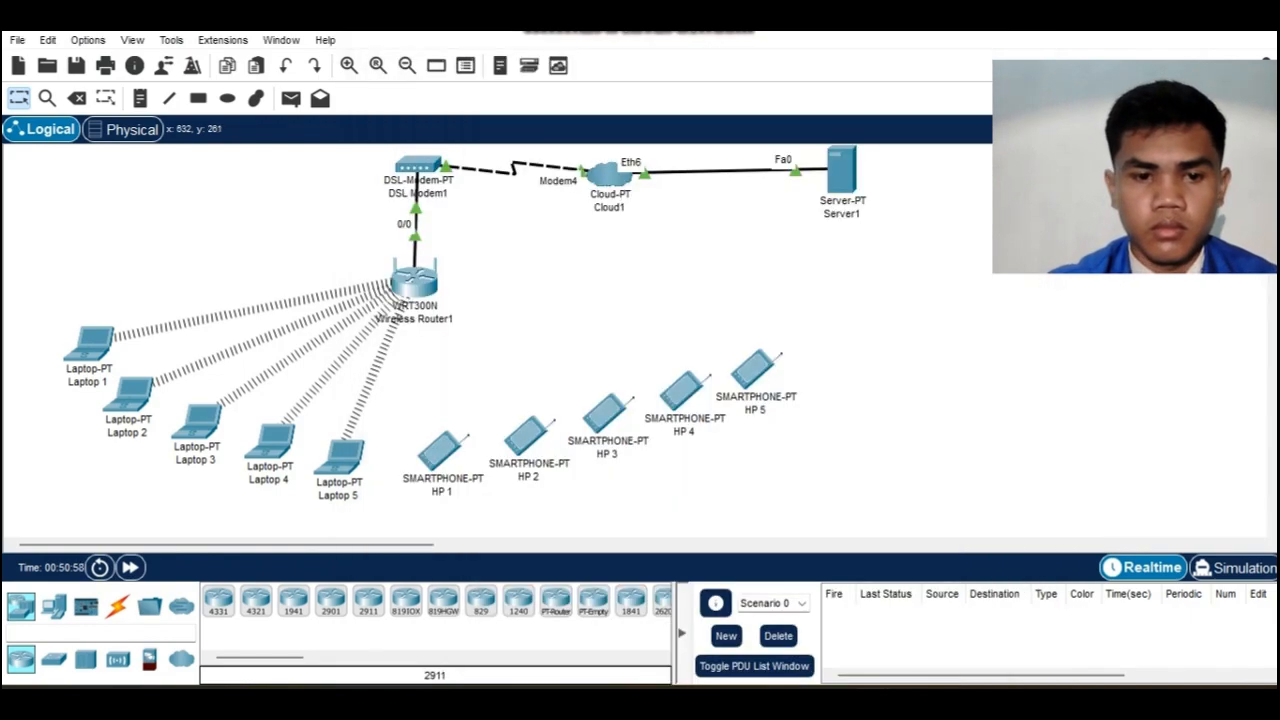
Set HP 2's Wireless0 authentication to WPA2-PSK with the PSK pass phrase and close its window.
{"action": "left_click", "coordinate": [528, 437]}
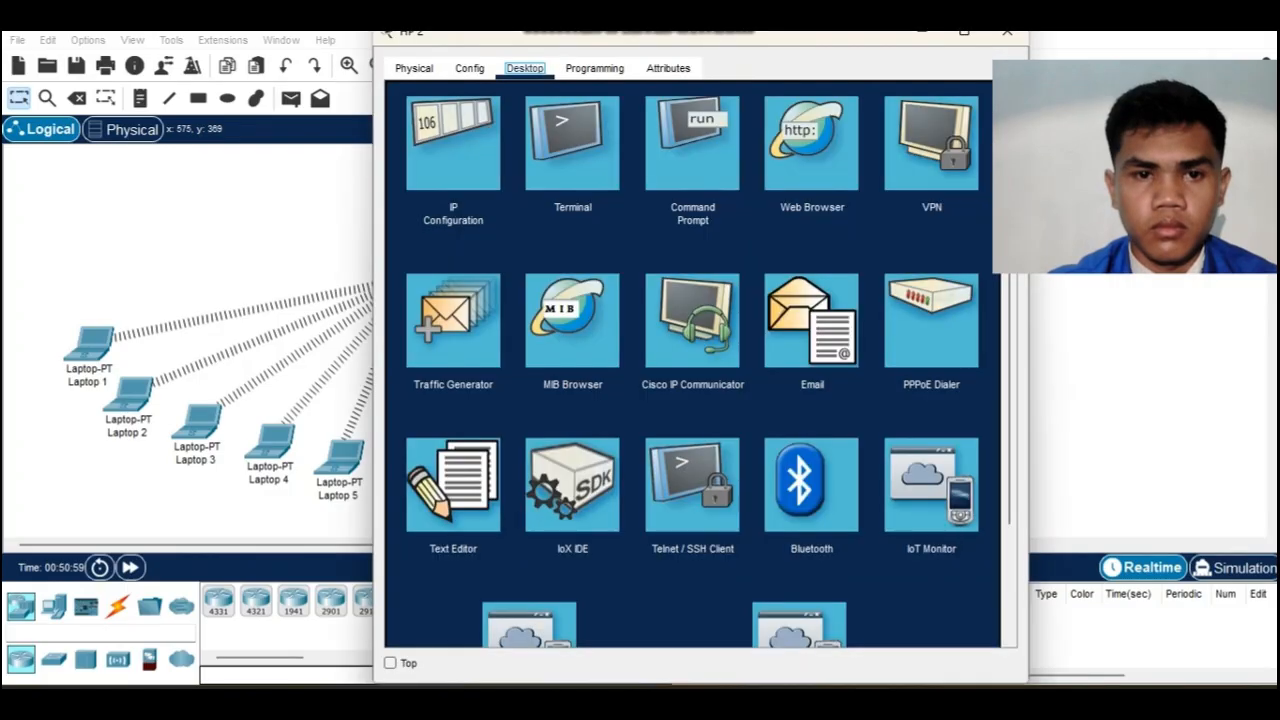
{"action": "left_click", "coordinate": [470, 68]}
{"action": "left_click", "coordinate": [453, 173]}
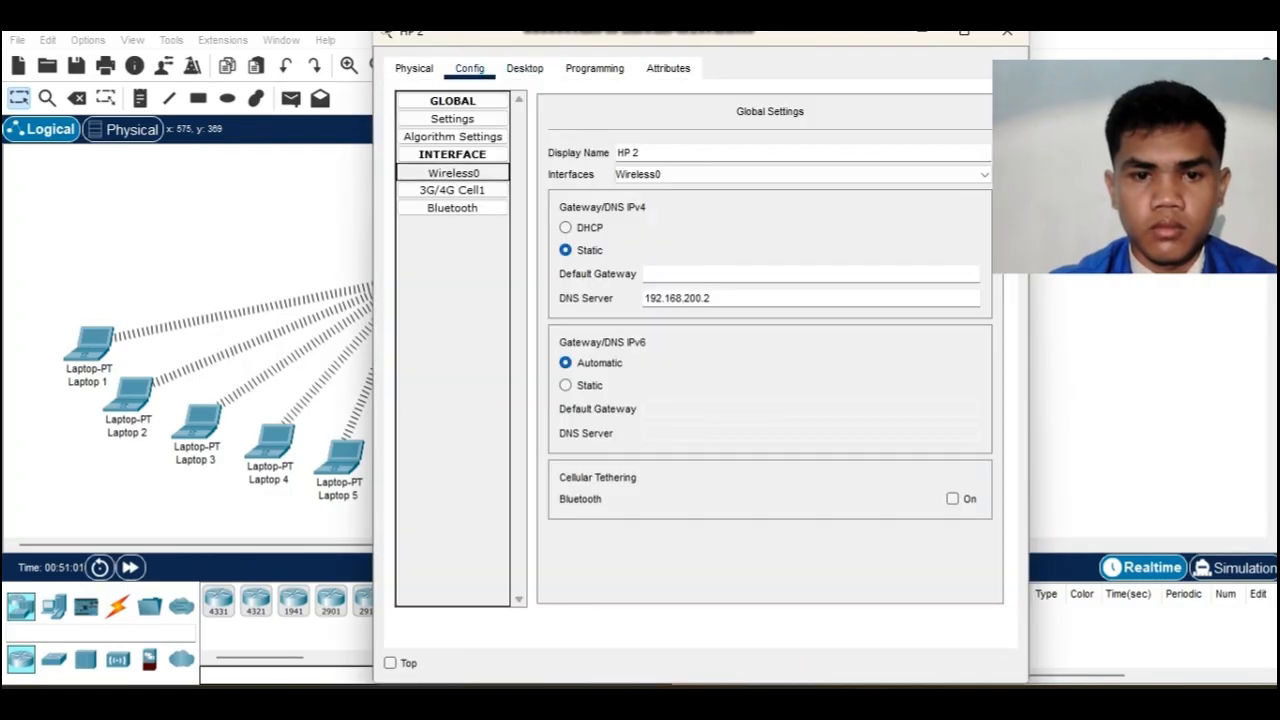
{"action": "left_click", "coordinate": [656, 246]}
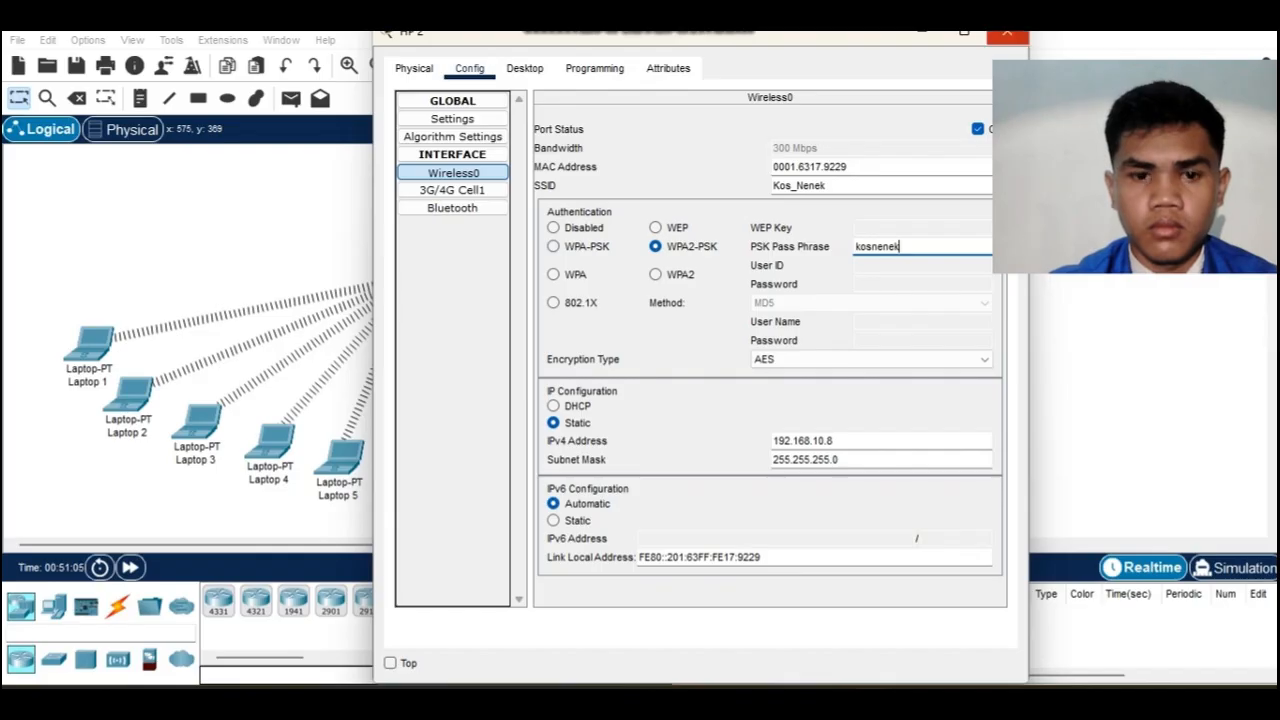
{"action": "left_click", "coordinate": [1007, 32]}
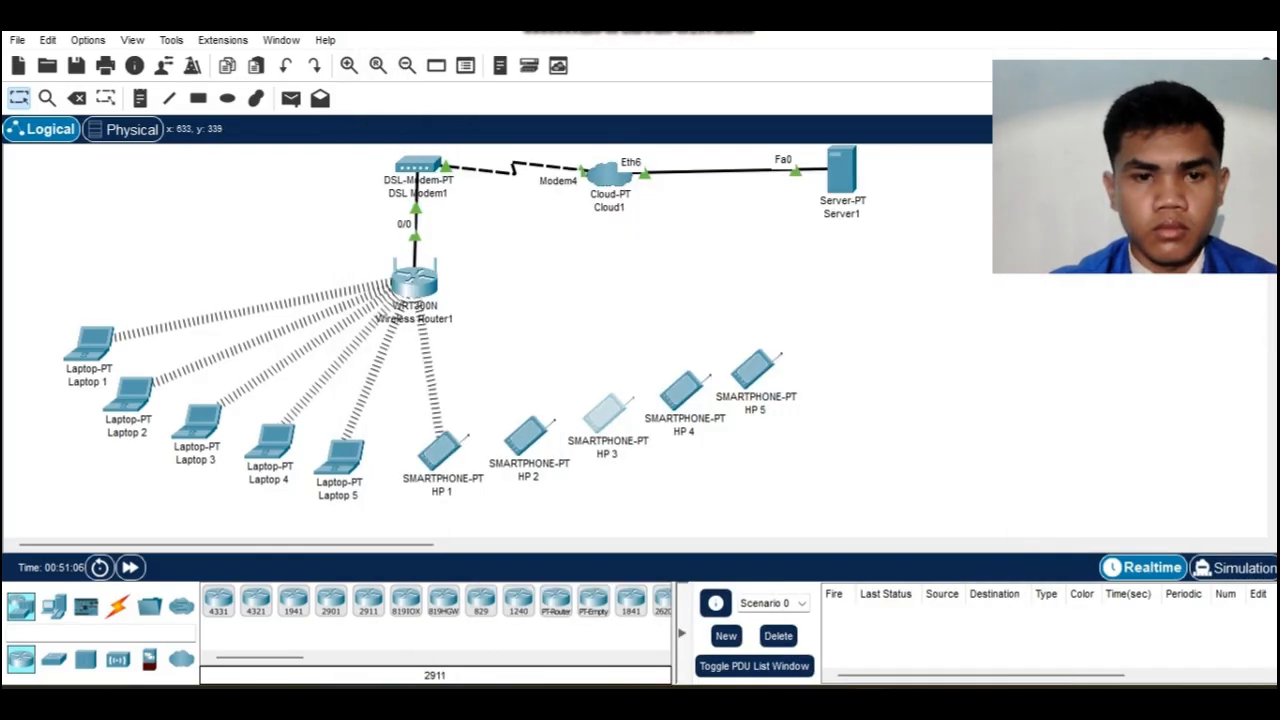
Give HP 3 the static IPv4 address 192.168.10.9 with subnet mask 255.255.255.0 and clear its DNS server entry.
{"action": "left_click", "coordinate": [607, 412]}
{"action": "left_click", "coordinate": [454, 140]}
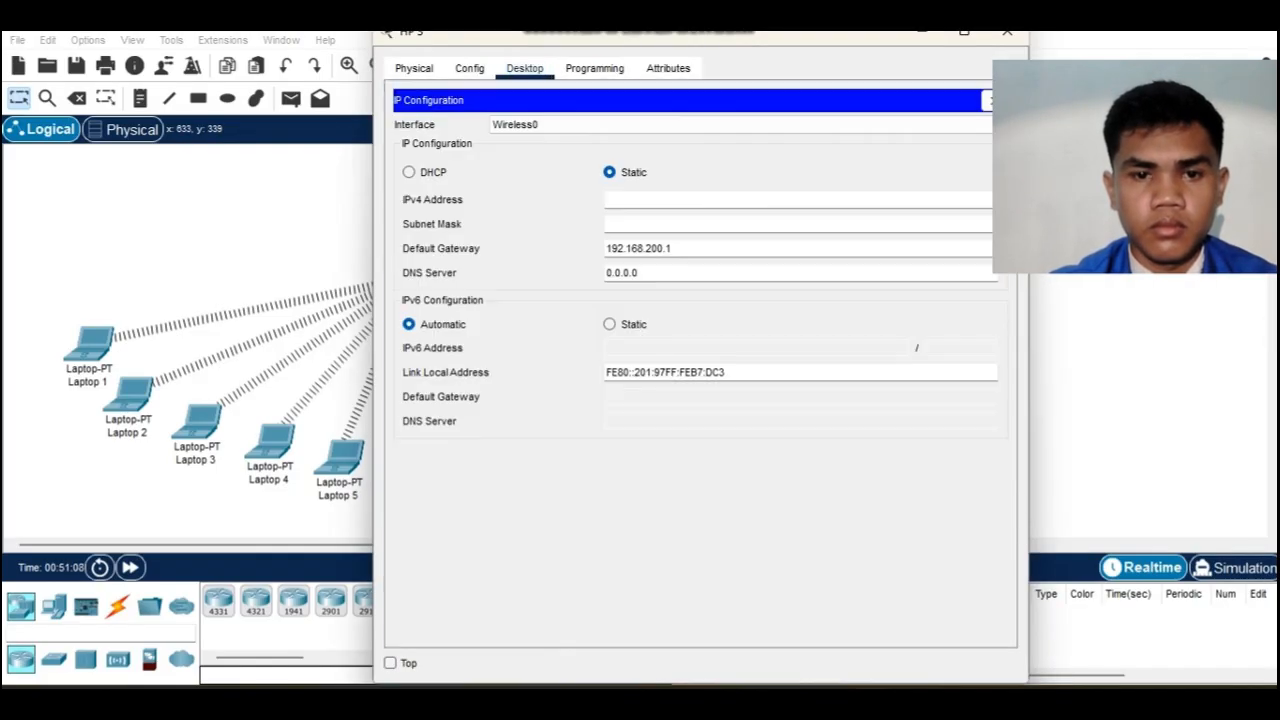
{"action": "type", "text": "192"}
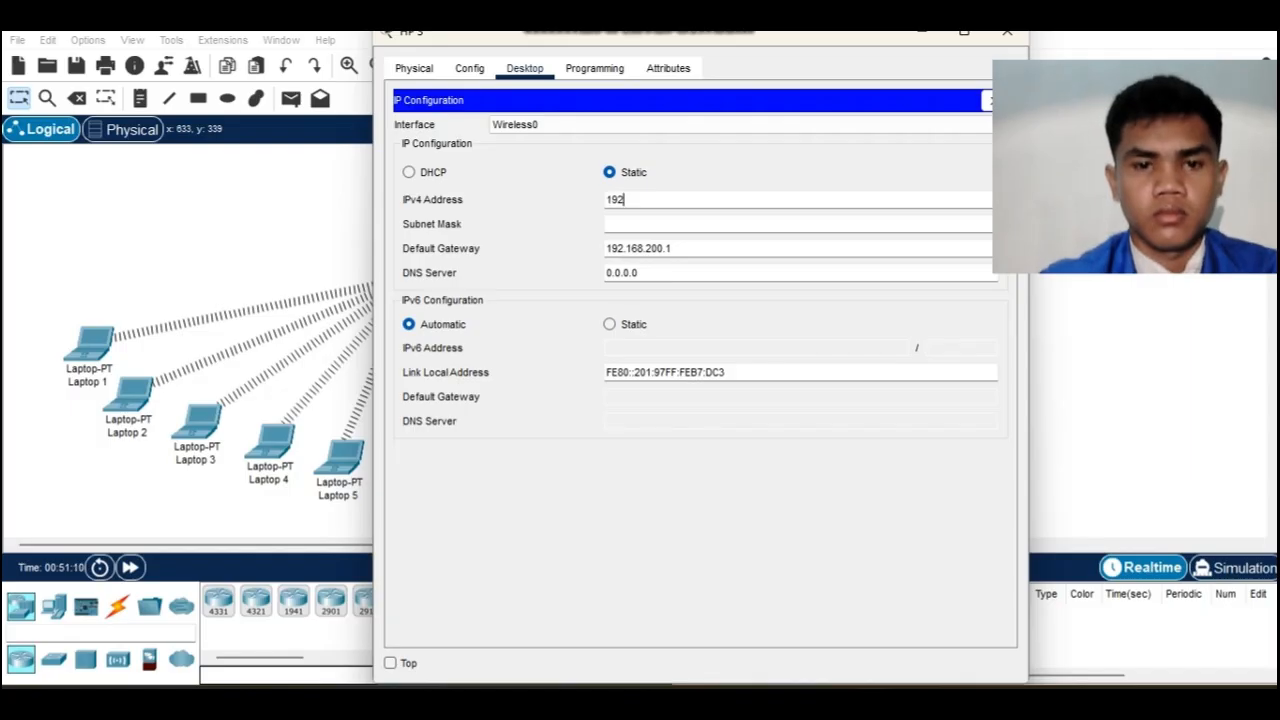
{"action": "type", "text": ".168.10."}
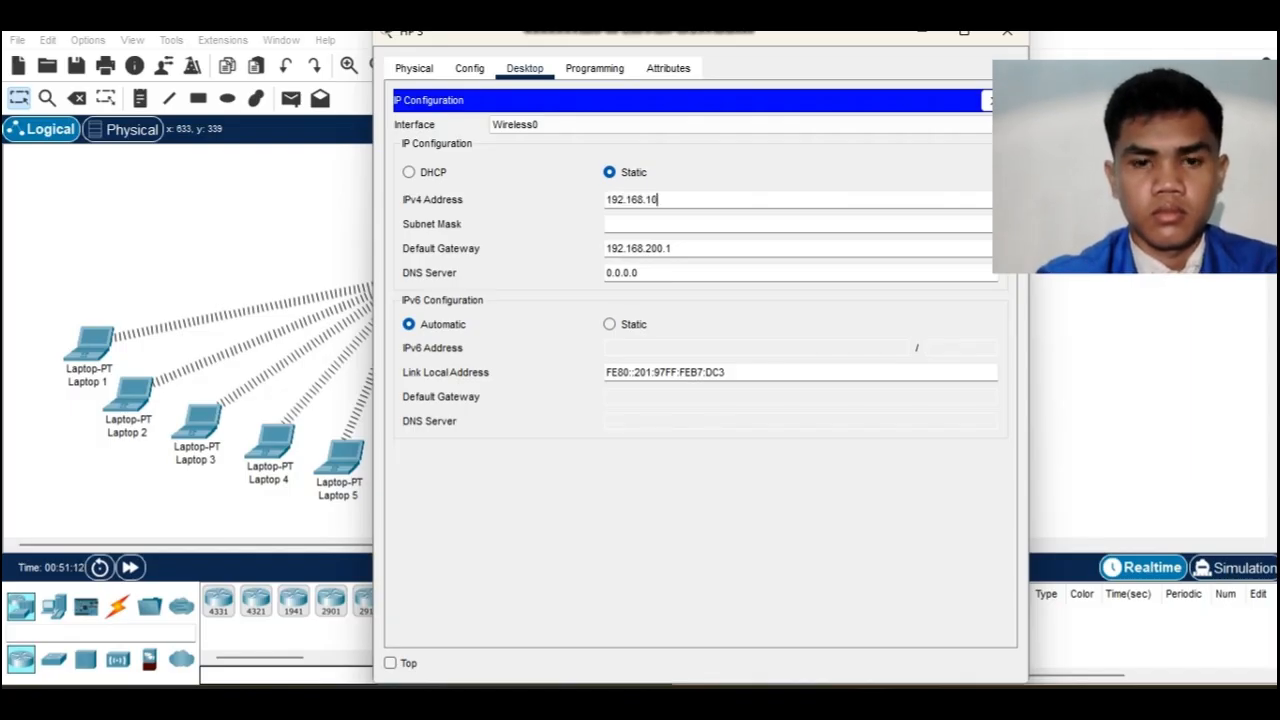
{"action": "type", "text": "9"}
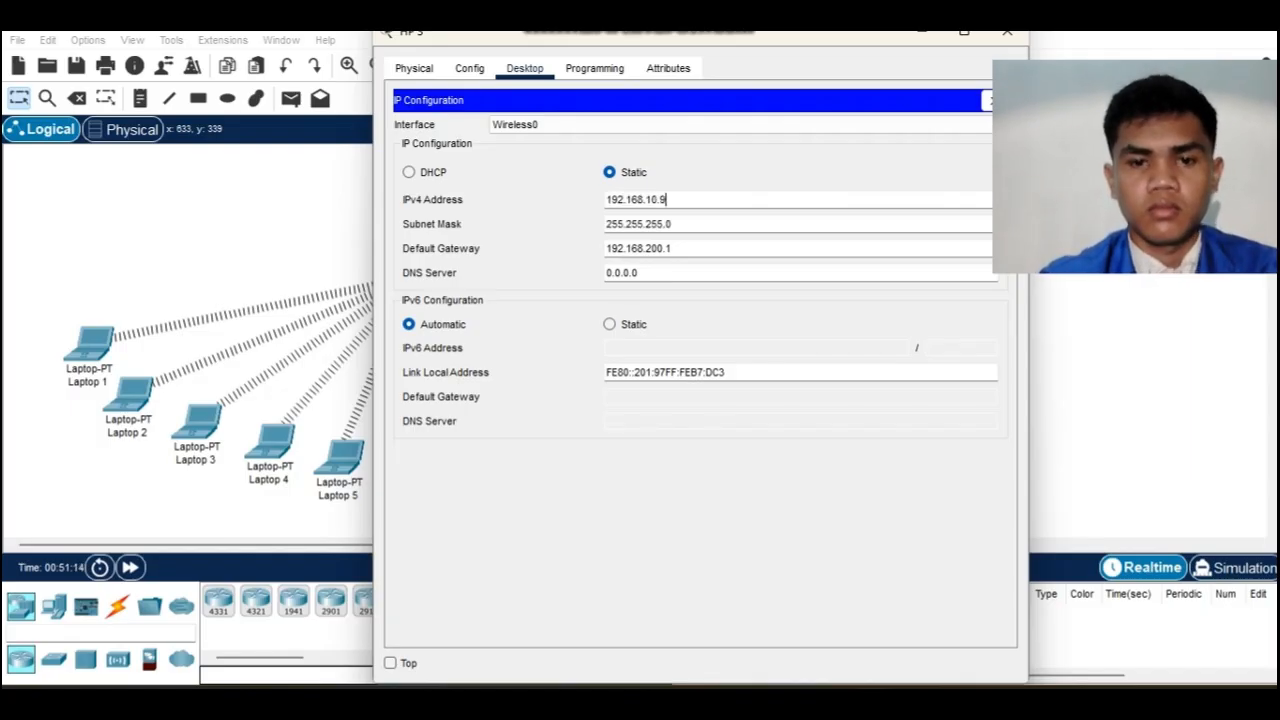
{"action": "left_click_drag", "start_coordinate": [675, 248], "coordinate": [662, 248]}
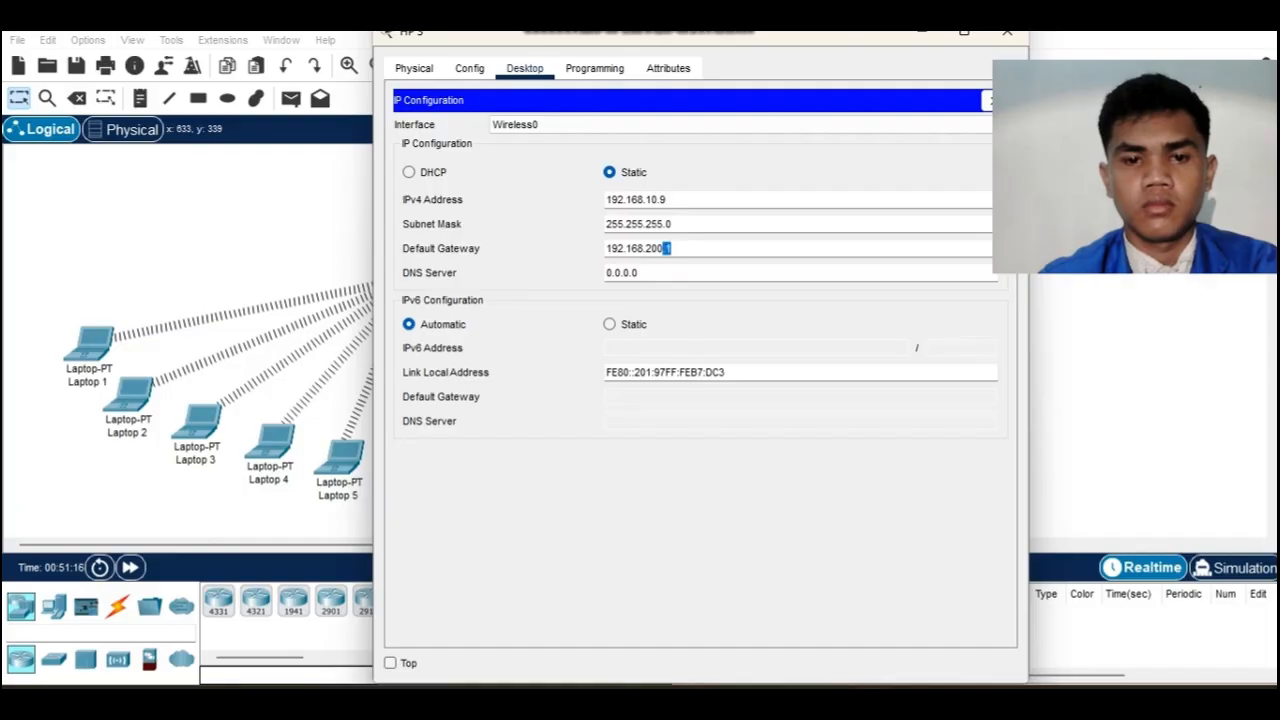
{"action": "key", "text": "Return"}
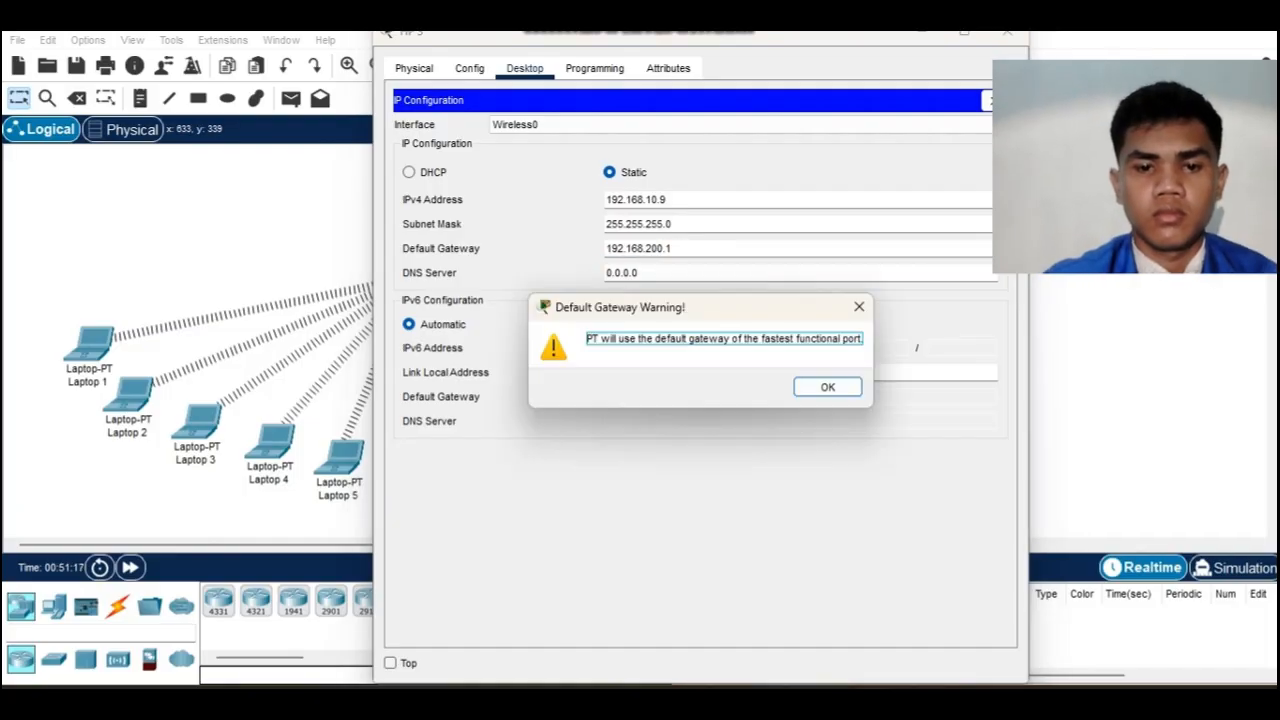
{"action": "left_click", "coordinate": [828, 387]}
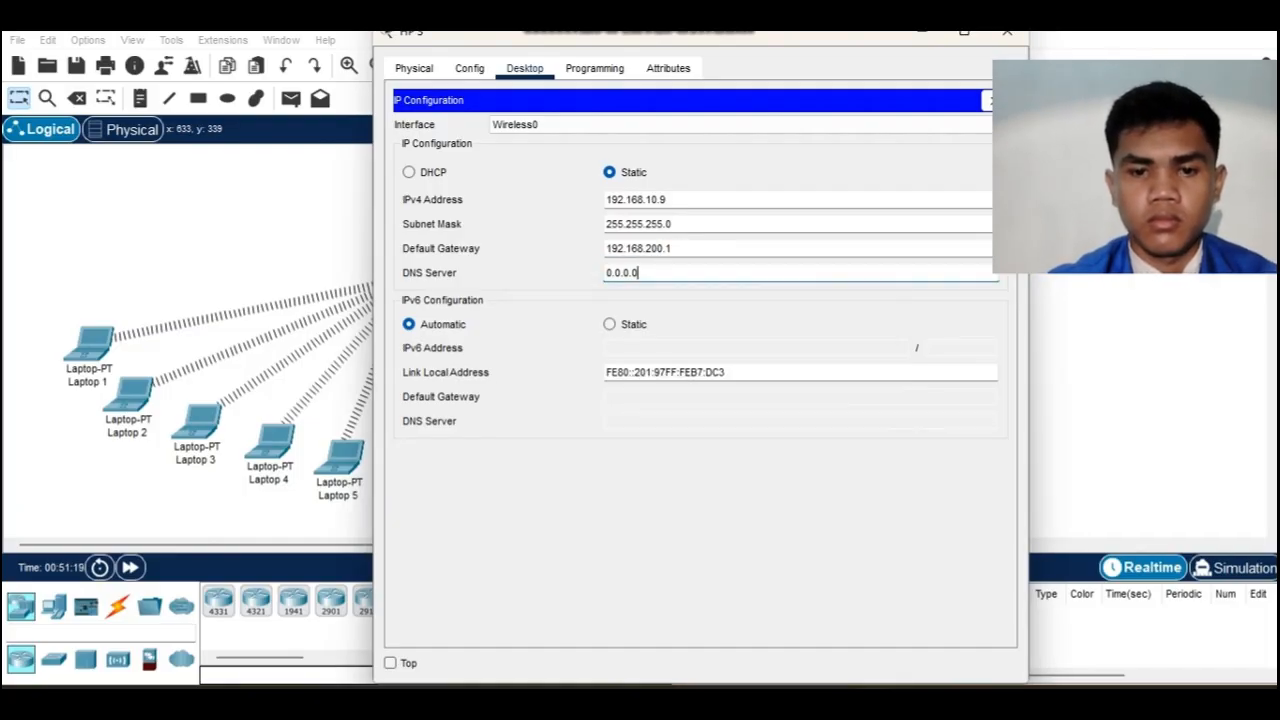
{"action": "key", "text": "BackSpace"}
{"action": "key", "text": "BackSpace"}
{"action": "key", "text": "BackSpace"}
{"action": "key", "text": "BackSpace"}
{"action": "key", "text": "BackSpace"}
{"action": "key", "text": "BackSpace"}
{"action": "key", "text": "BackSpace"}
{"action": "type", "text": "kosnenek"}
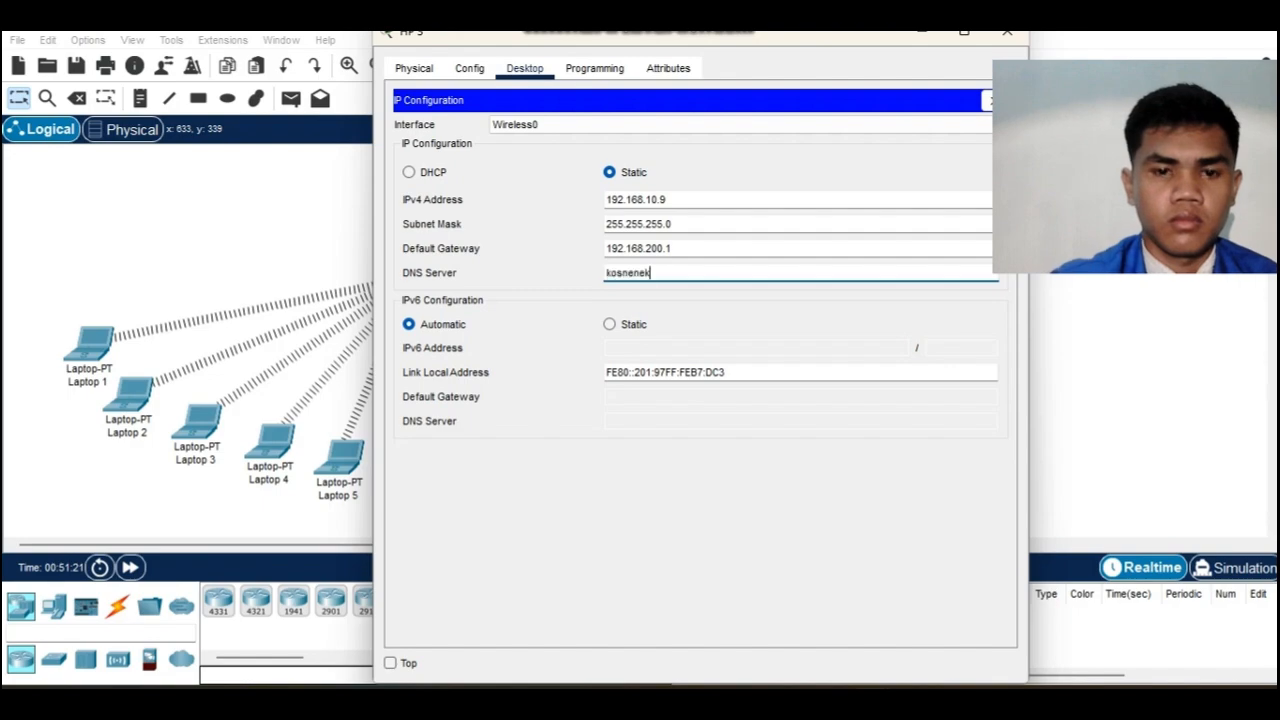
{"action": "key", "text": "BackSpace"}
{"action": "key", "text": "BackSpace"}
{"action": "key", "text": "BackSpace"}
{"action": "key", "text": "BackSpace"}
{"action": "key", "text": "BackSpace"}
{"action": "key", "text": "BackSpace"}
{"action": "key", "text": "BackSpace"}
{"action": "key", "text": "BackSpace"}
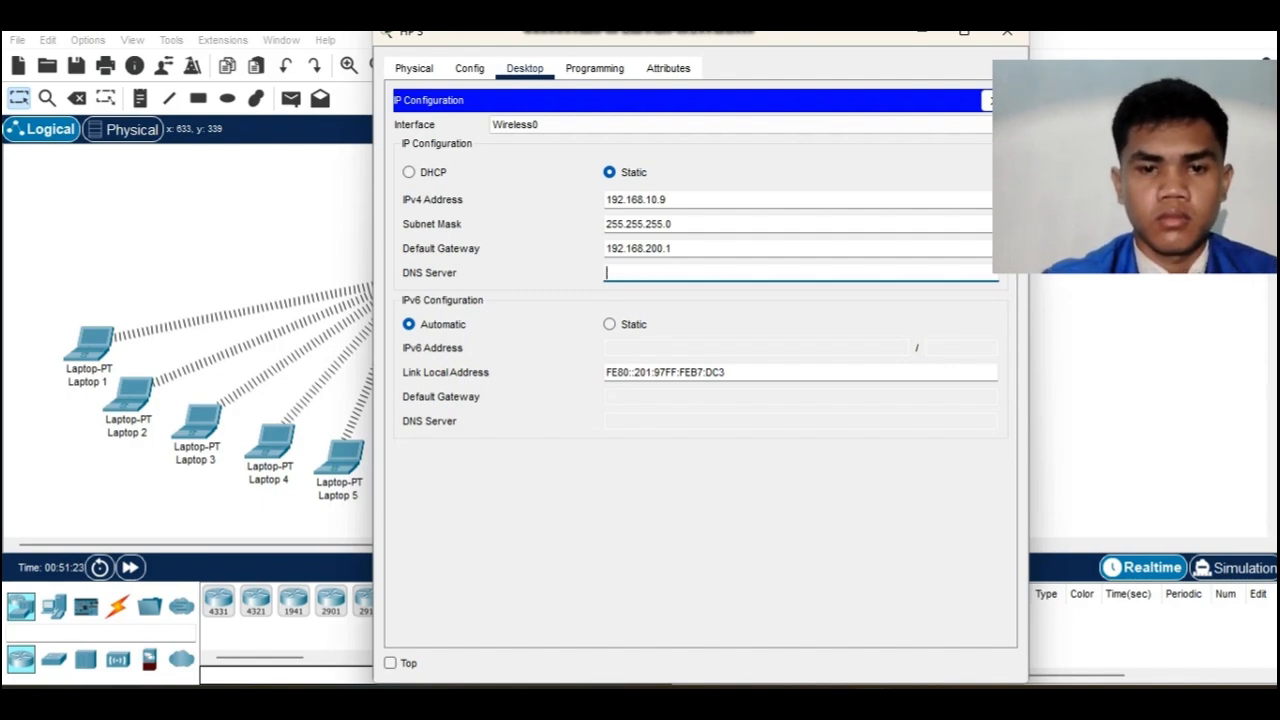
Set HP 3's DNS server to 192.168.200.2.
{"action": "type", "text": "192.1"}
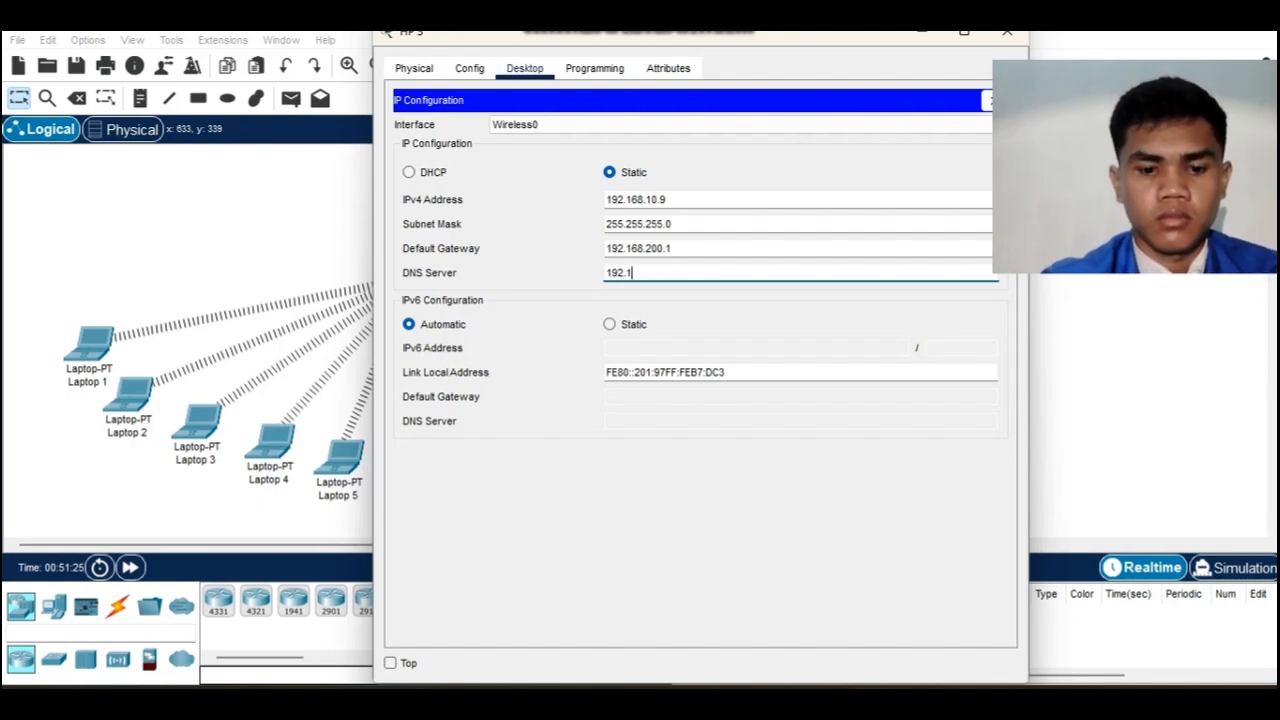
{"action": "type", "text": "68.200"}
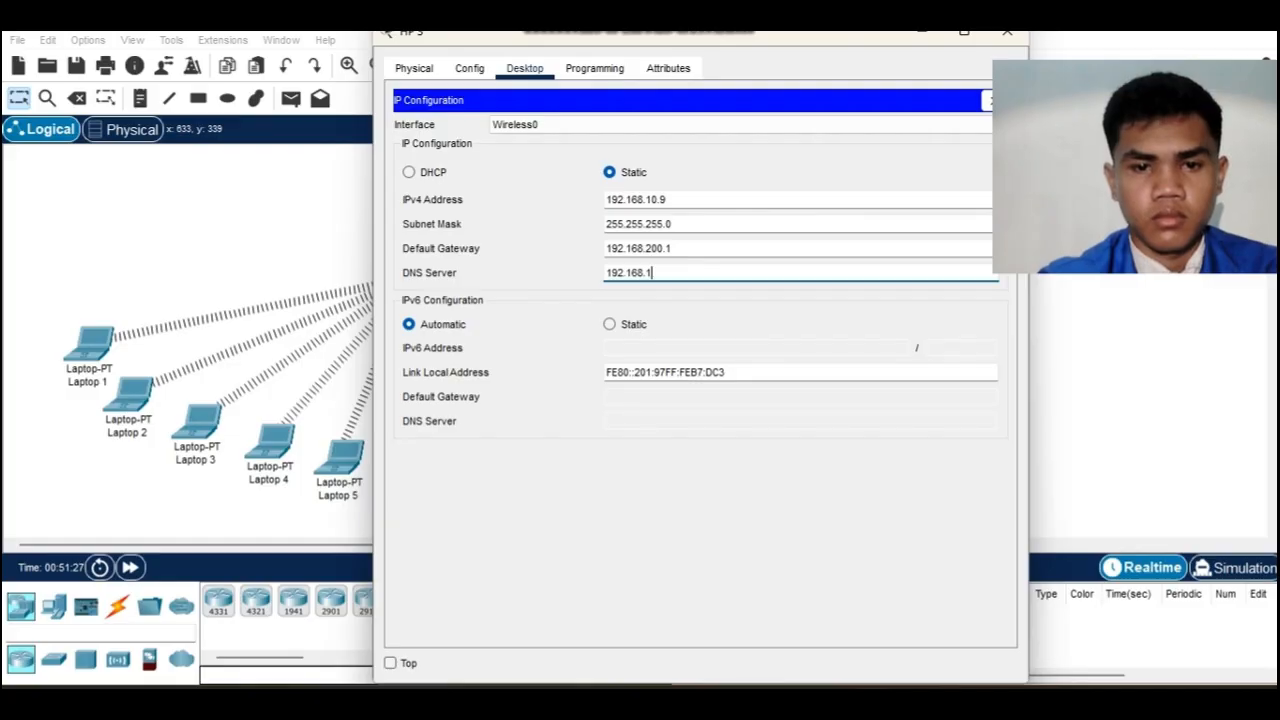
{"action": "type", "text": ".2"}
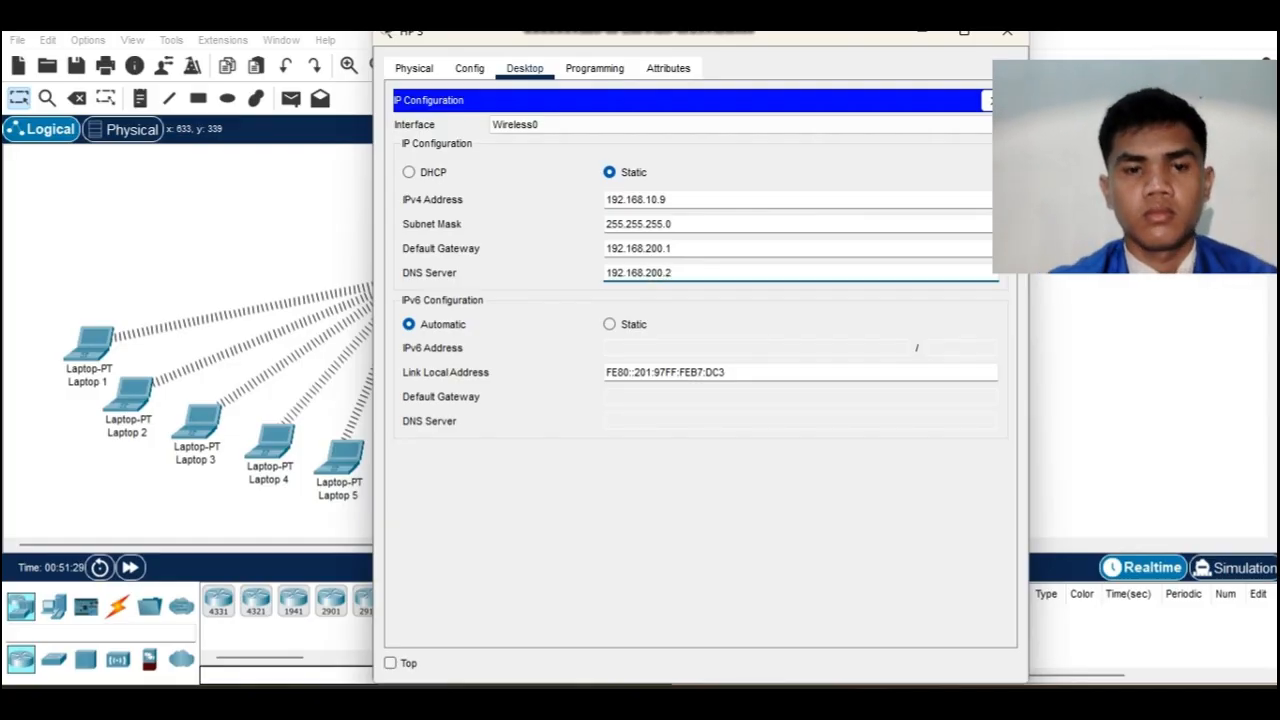
Replace the default SSID in HP 3's Wireless0 settings with Kos_Nenek.
{"action": "left_click", "coordinate": [469, 68]}
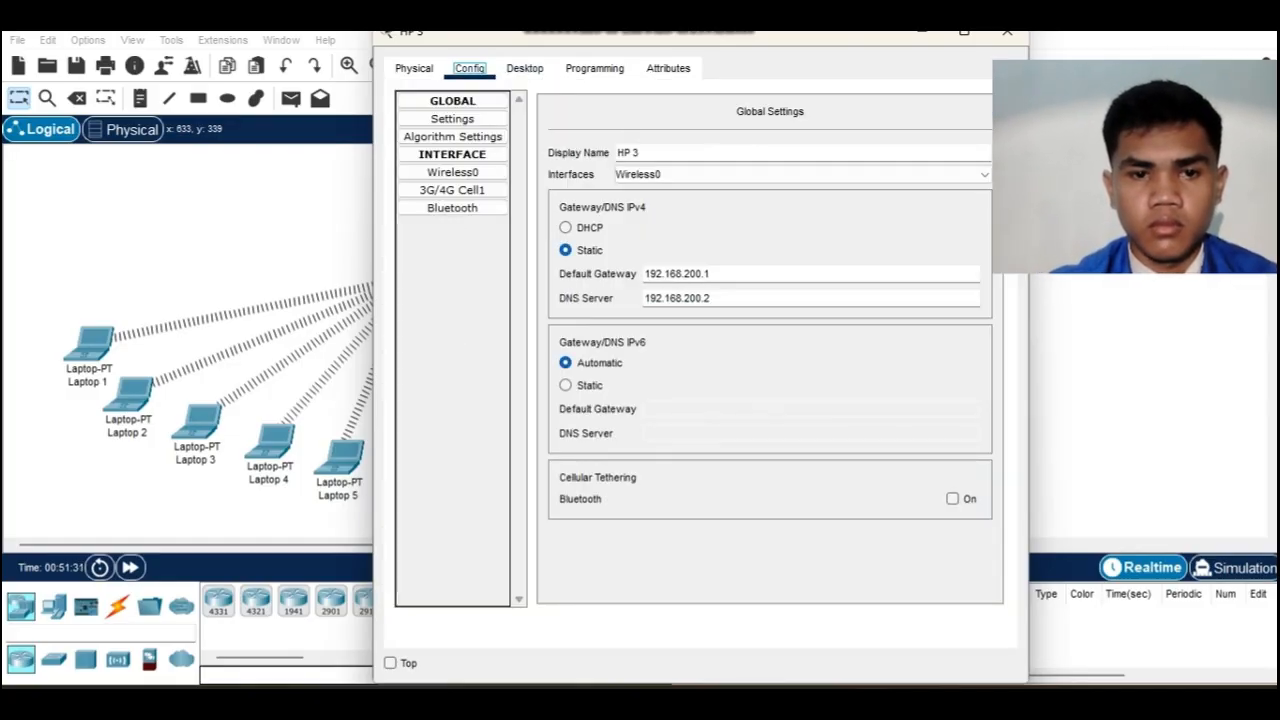
{"action": "left_click", "coordinate": [453, 172]}
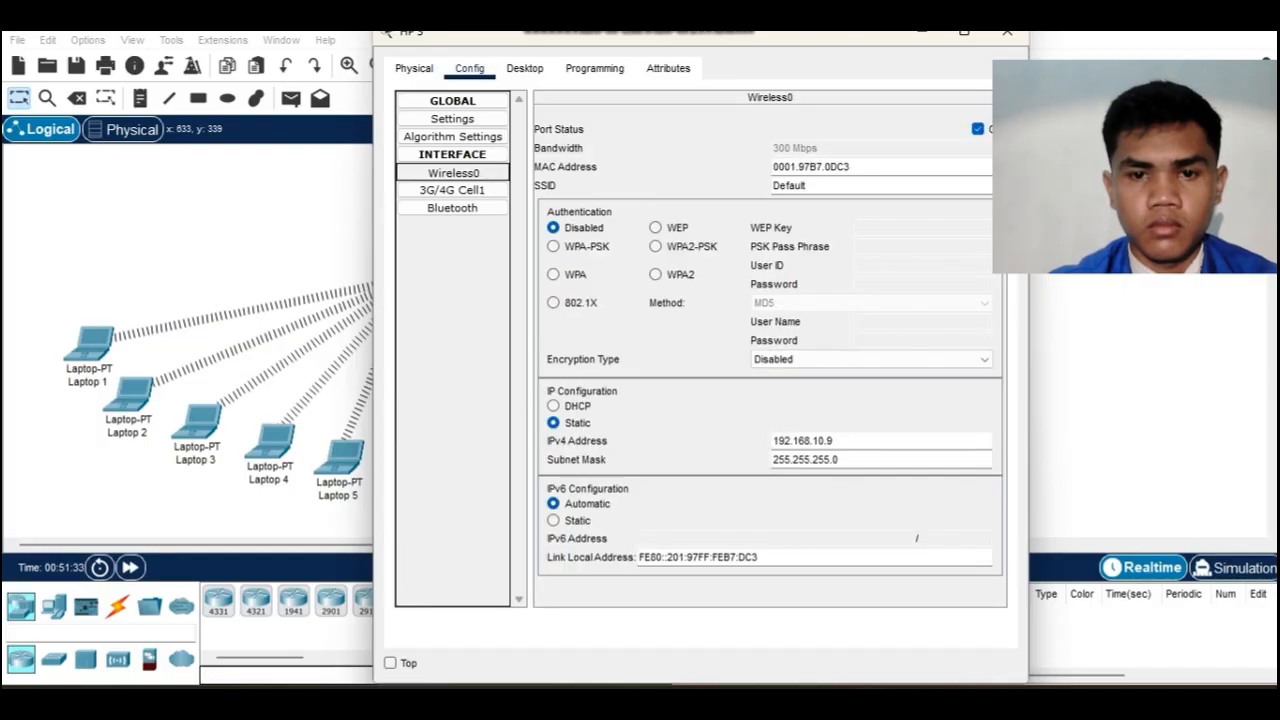
{"action": "left_click", "coordinate": [808, 186]}
{"action": "key", "text": "BackSpace"}
{"action": "key", "text": "BackSpace"}
{"action": "key", "text": "BackSpace"}
{"action": "key", "text": "BackSpace"}
{"action": "key", "text": "BackSpace"}
{"action": "key", "text": "BackSpace"}
{"action": "key", "text": "BackSpace"}
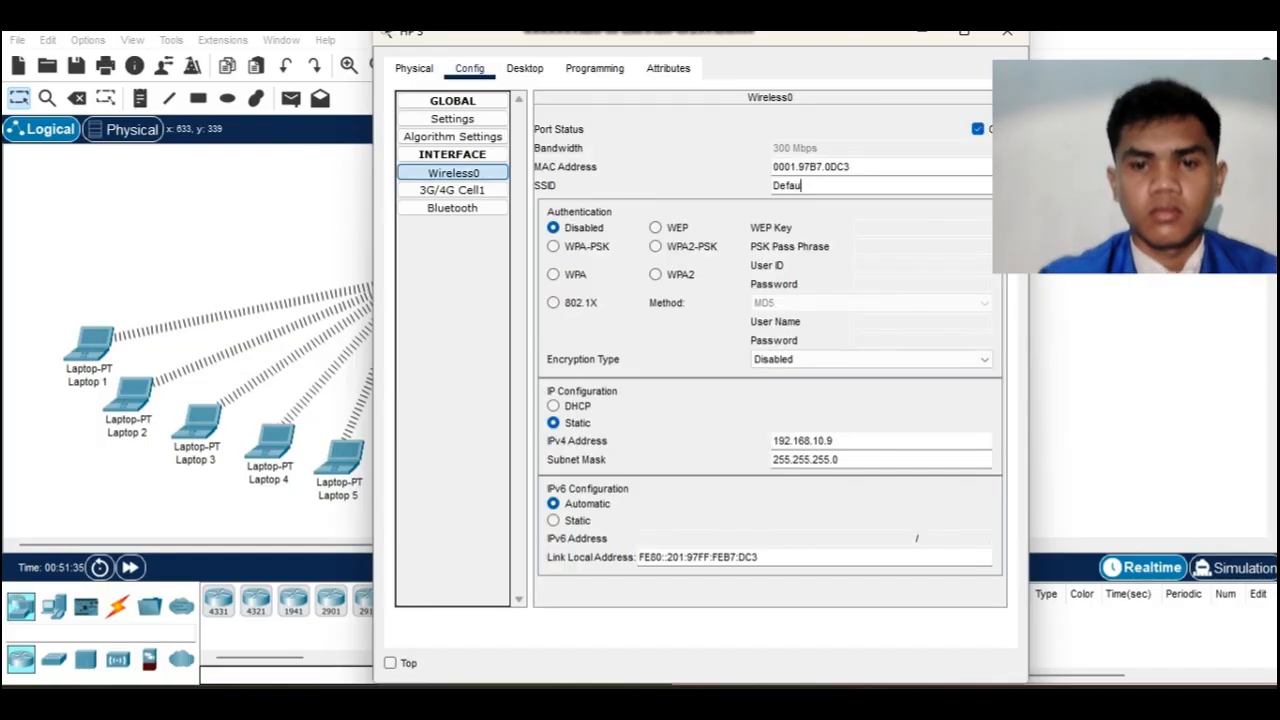
{"action": "type", "text": "Kos"}
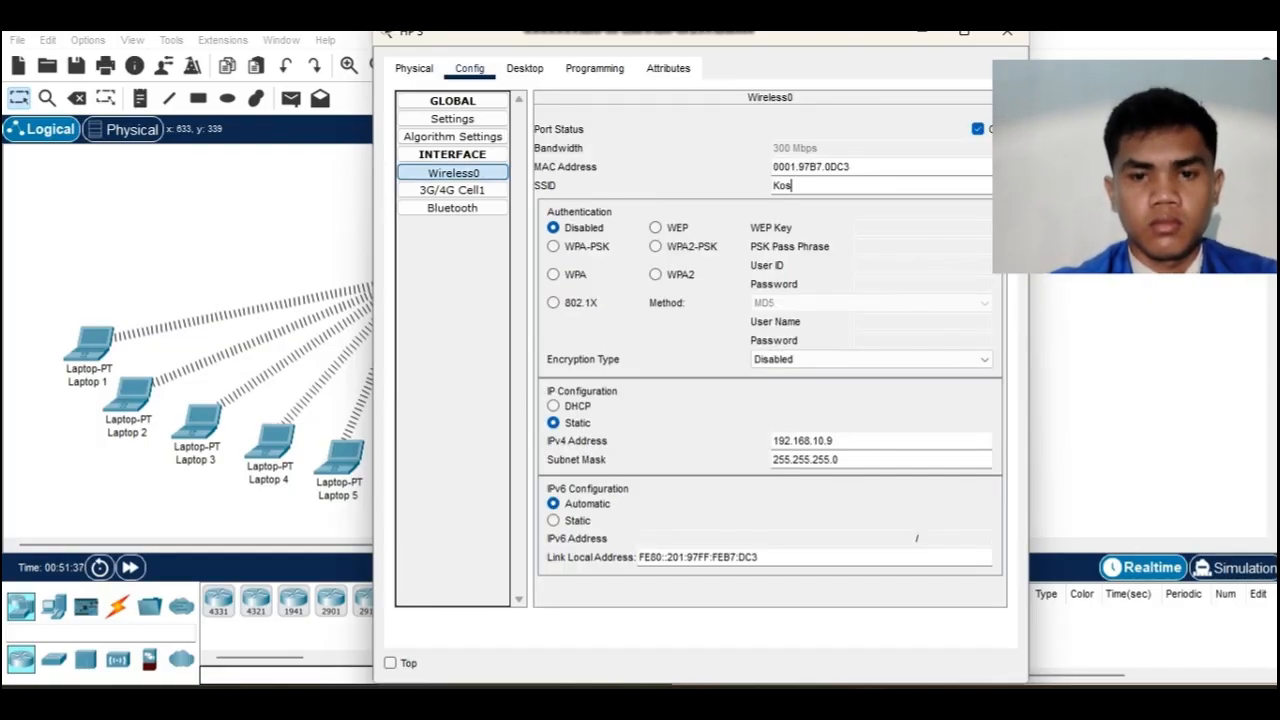
{"action": "type", "text": "_Nenek"}
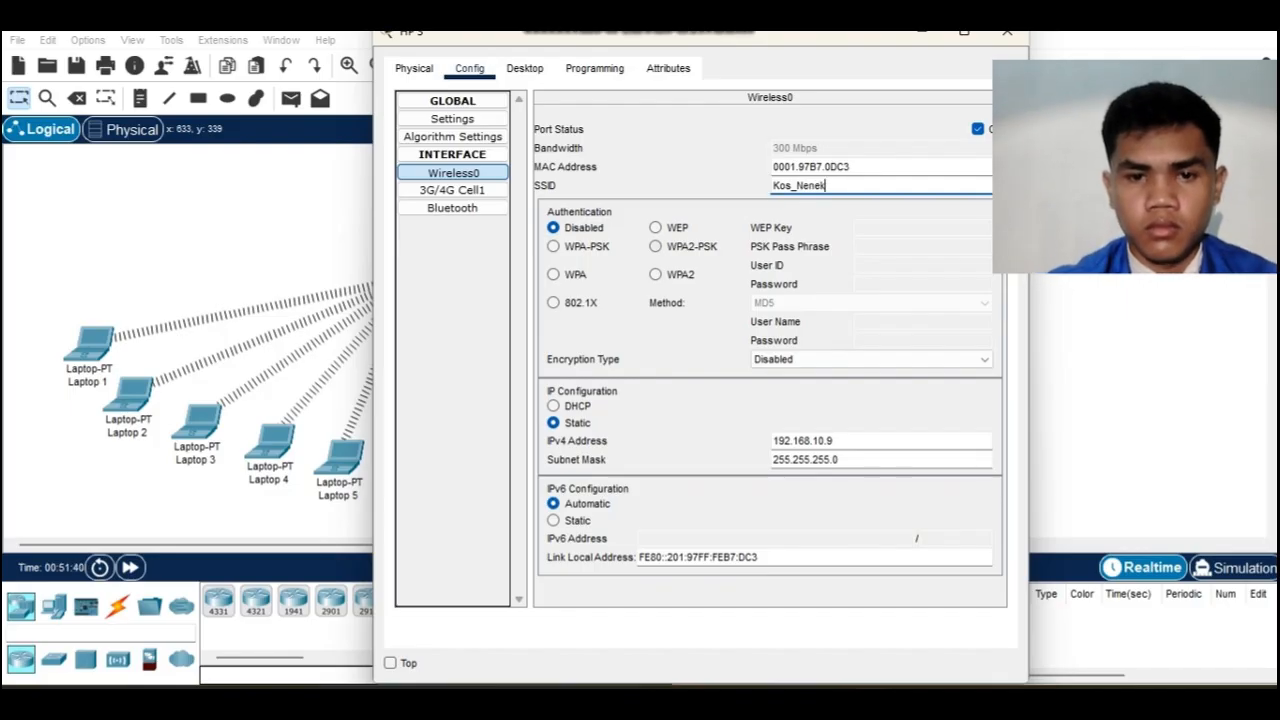
Set HP 3's Wireless0 authentication to WPA2-PSK, enter the PSK pass phrase and close its window.
{"action": "left_click", "coordinate": [680, 247]}
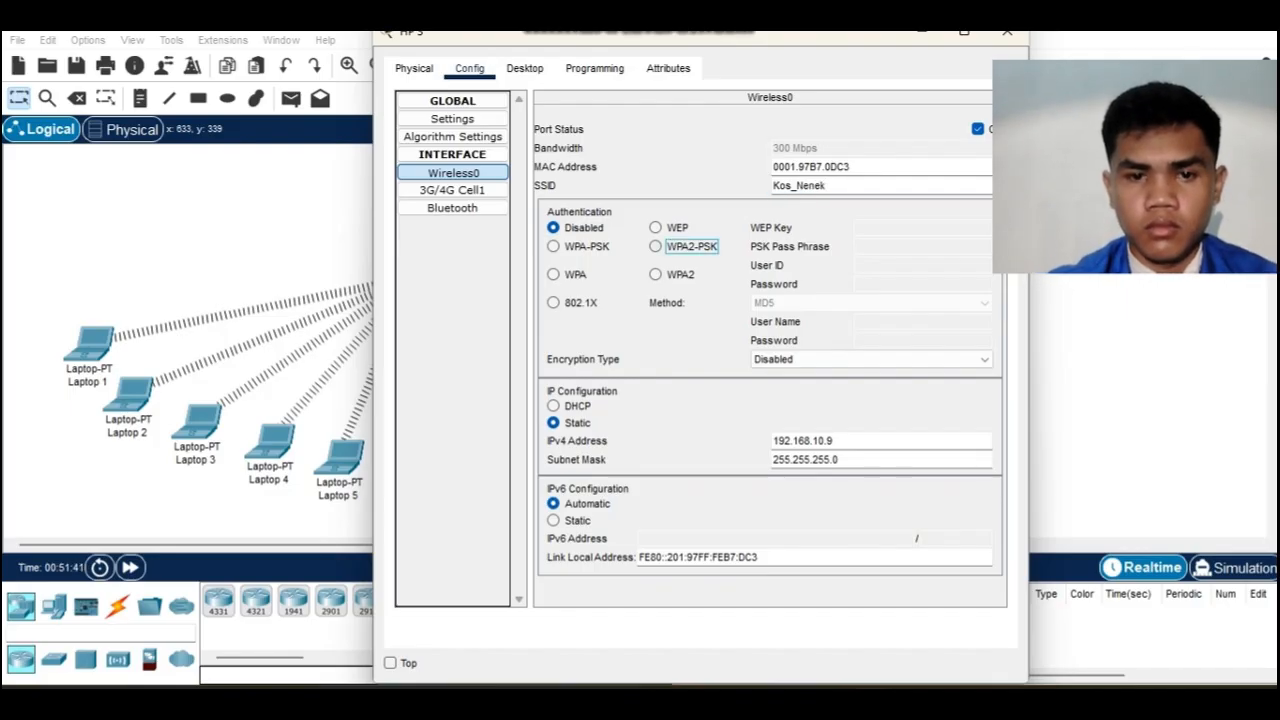
{"action": "left_click", "coordinate": [900, 247]}
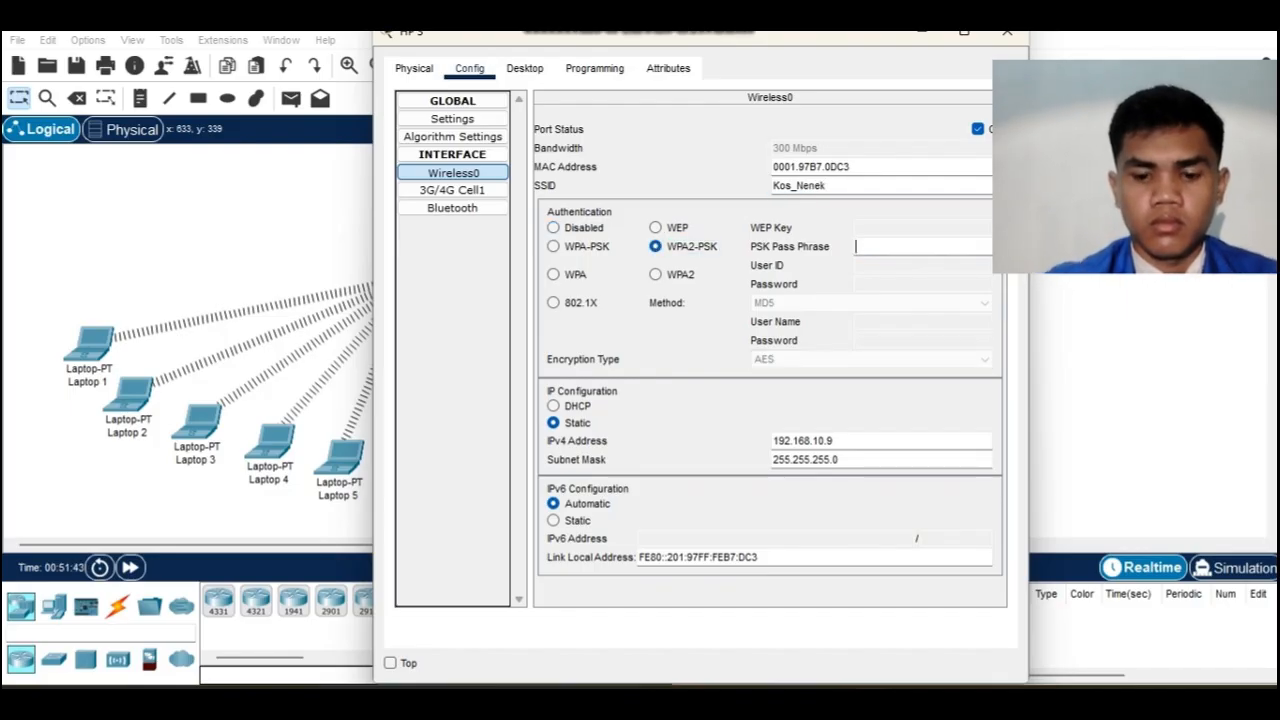
{"action": "type", "text": "kosnenek"}
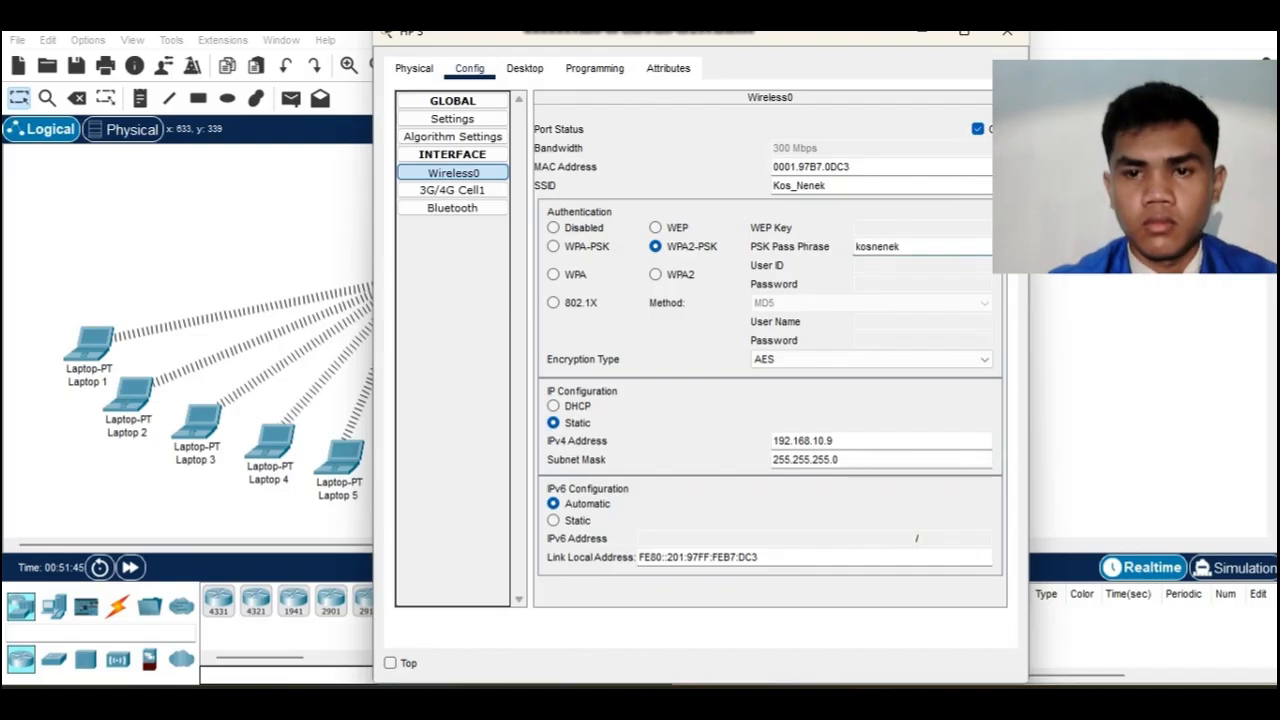
{"action": "left_click", "coordinate": [1007, 33]}
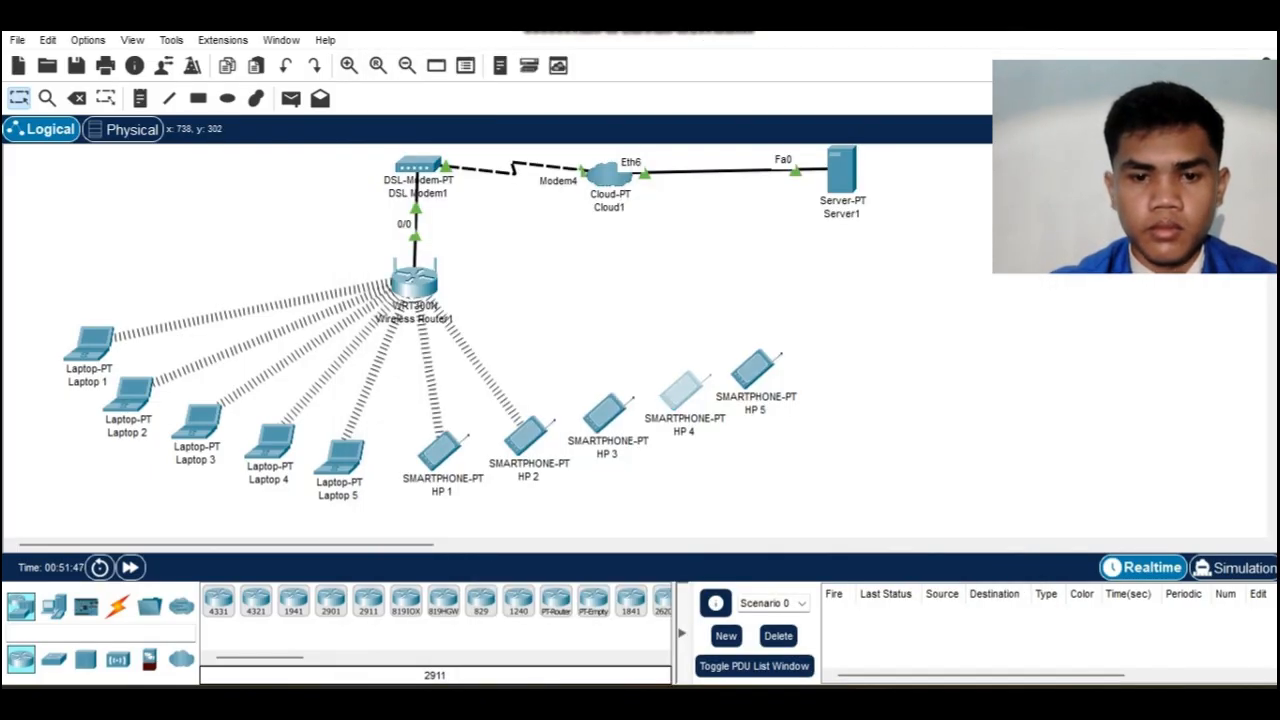
Replace the default SSID in HP 4's Wireless0 settings with Kos_Nenek.
{"action": "left_click", "coordinate": [683, 390]}
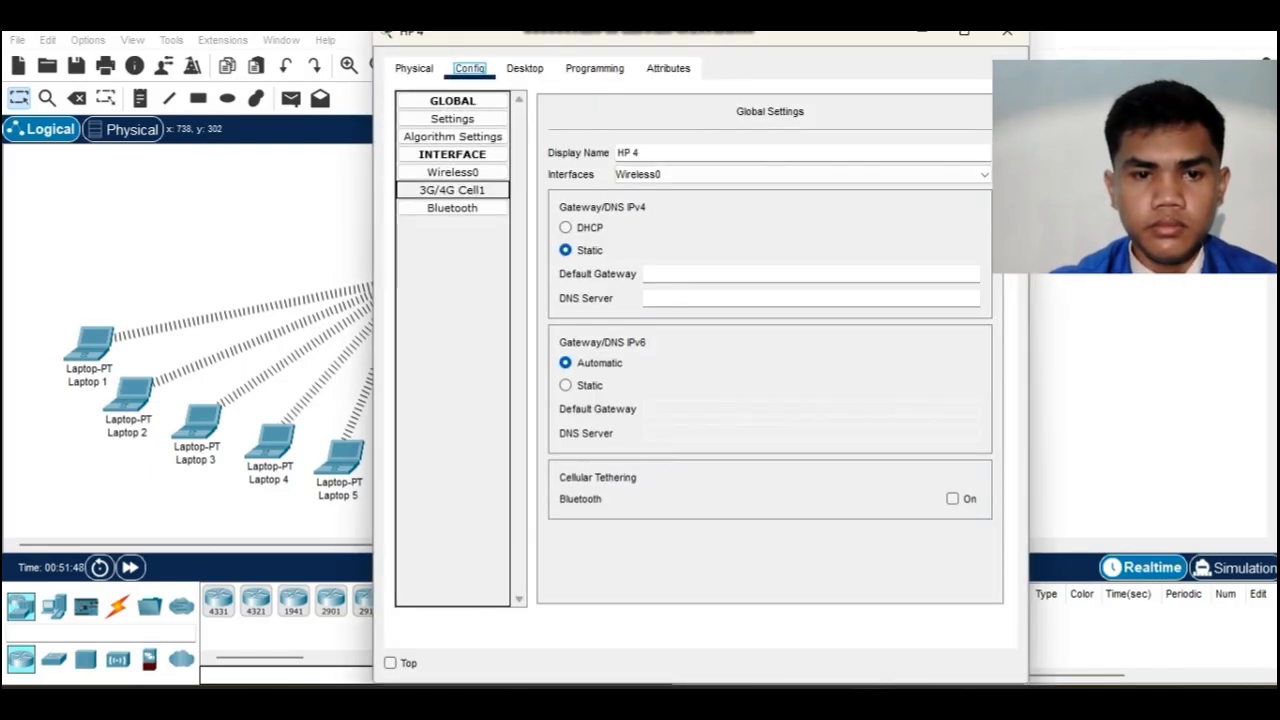
{"action": "left_click", "coordinate": [453, 173]}
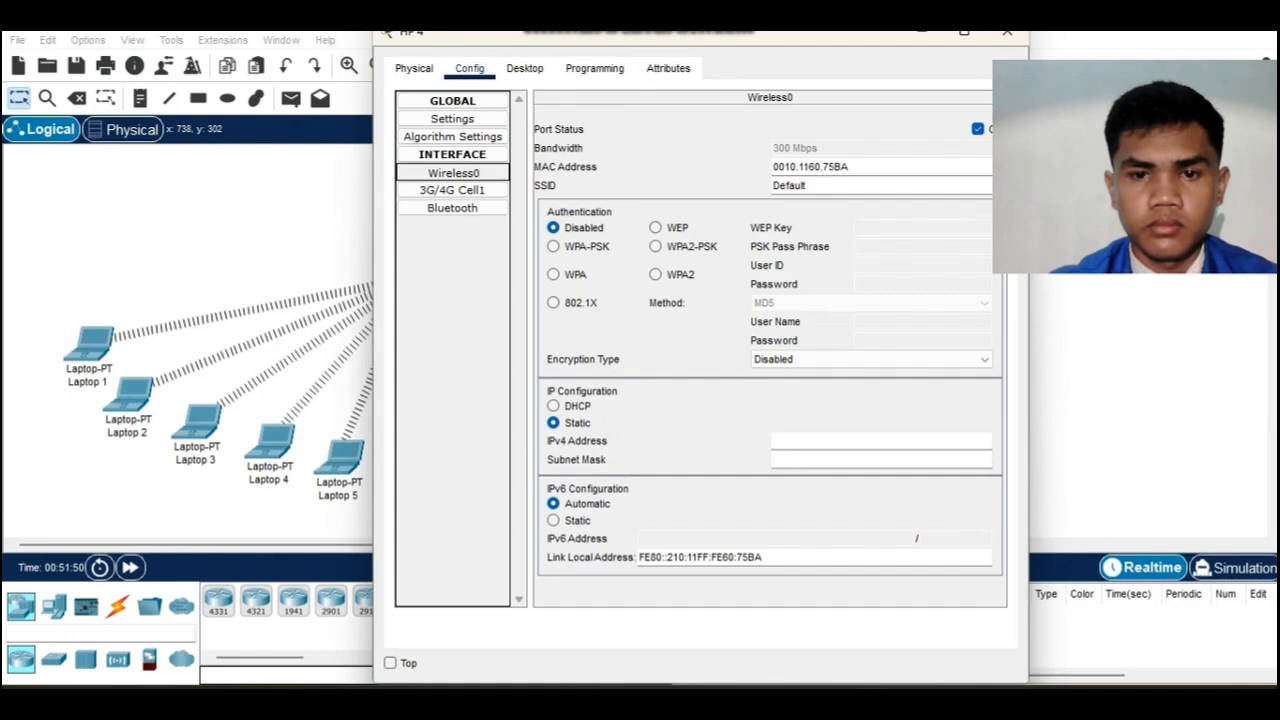
{"action": "left_click", "coordinate": [808, 186]}
{"action": "key", "text": "BackSpace"}
{"action": "key", "text": "BackSpace"}
{"action": "key", "text": "BackSpace"}
{"action": "key", "text": "BackSpace"}
{"action": "key", "text": "BackSpace"}
{"action": "key", "text": "BackSpace"}
{"action": "key", "text": "BackSpace"}
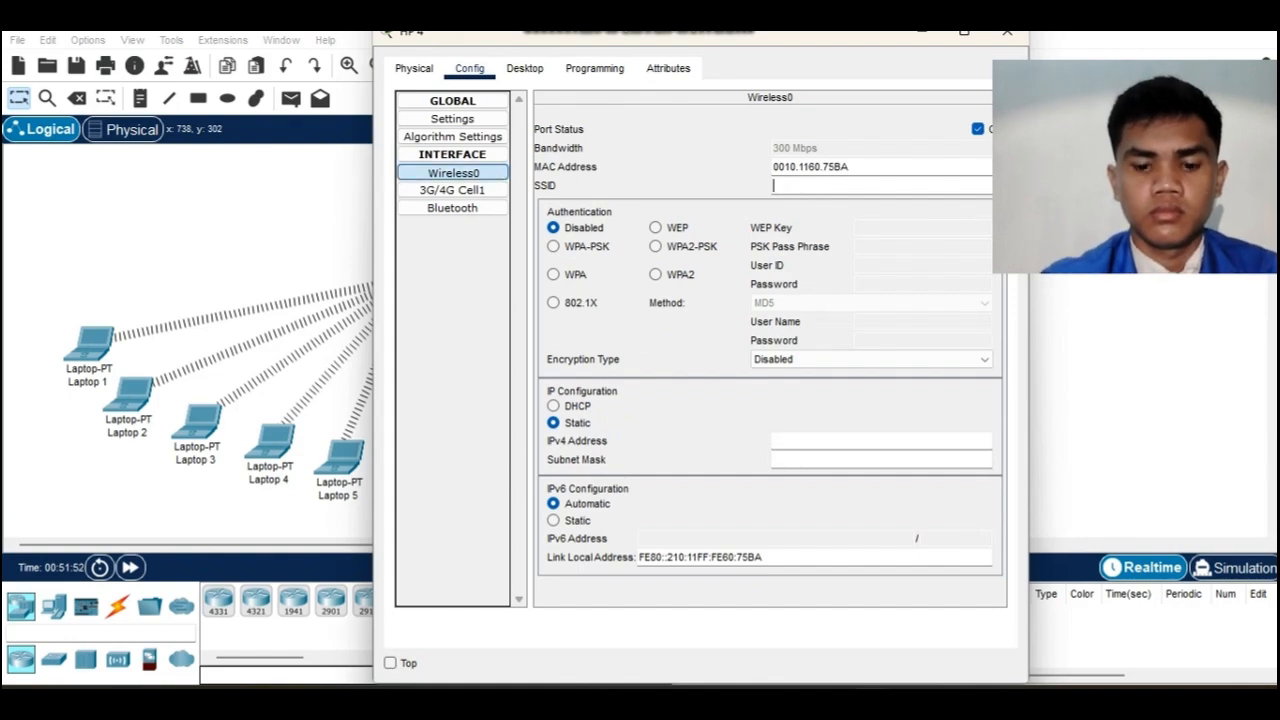
{"action": "type", "text": "Kos_"}
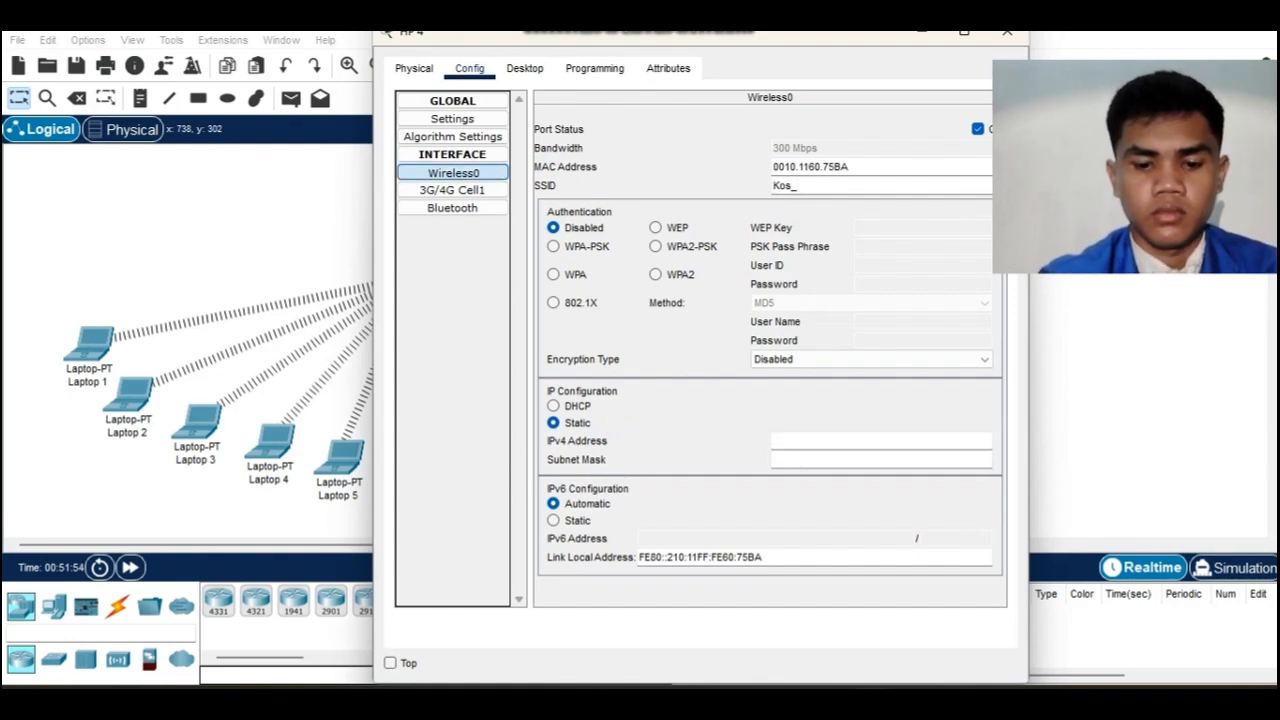
{"action": "type", "text": "n"}
{"action": "key", "text": "BackSpace"}
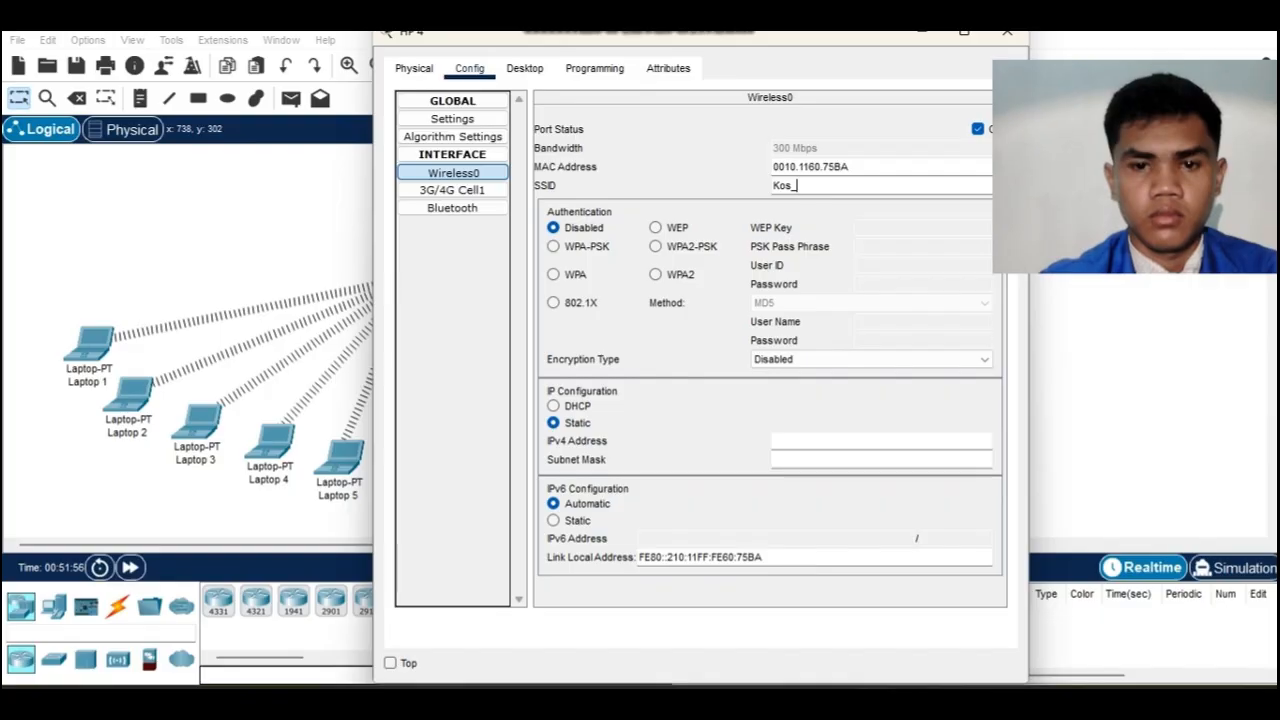
{"action": "type", "text": "Nenek"}
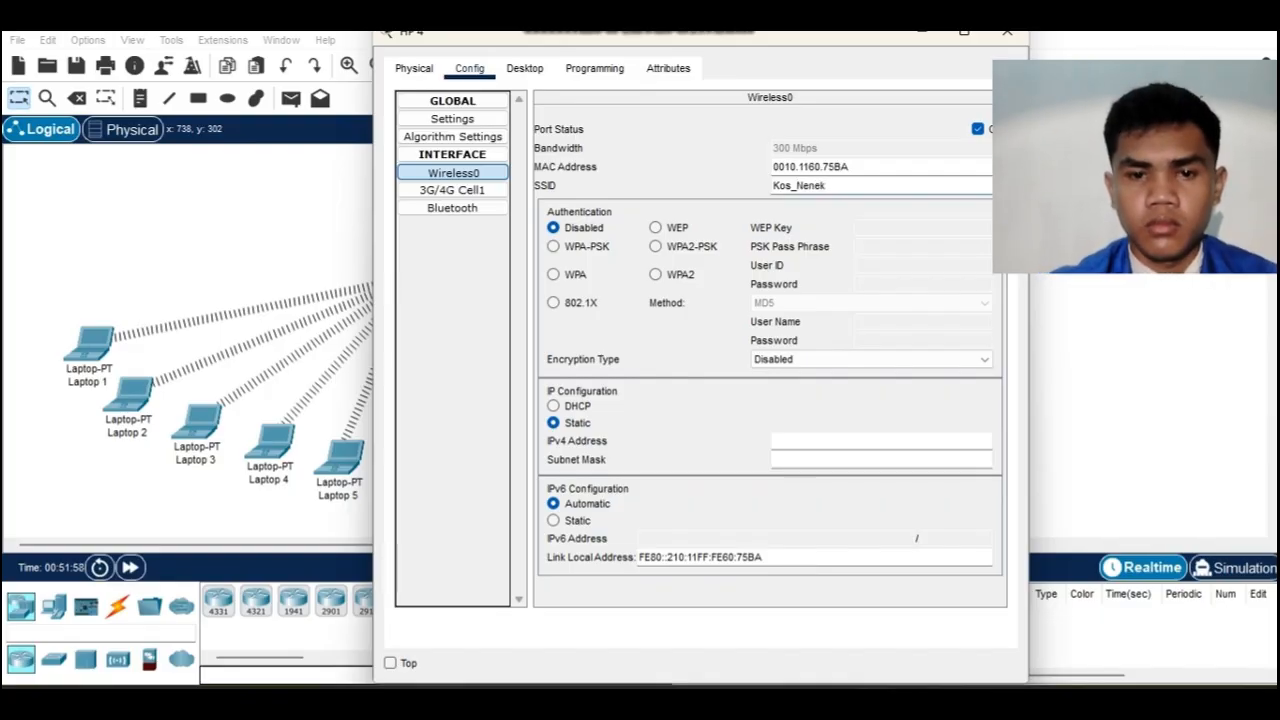
Set HP 4's Wireless0 authentication to WPA2-PSK and enter the PSK pass phrase.
{"action": "left_click", "coordinate": [655, 246]}
{"action": "left_click", "coordinate": [900, 246]}
{"action": "type", "text": "kos"}
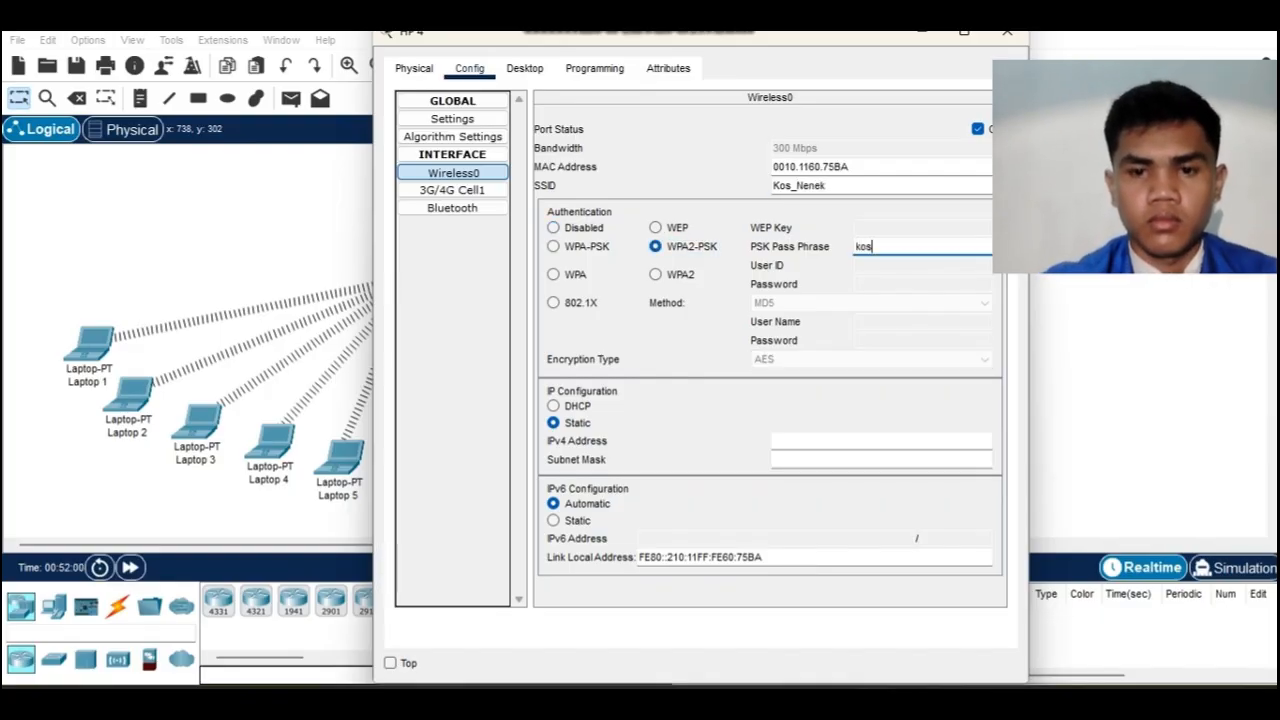
{"action": "type", "text": "nenek"}
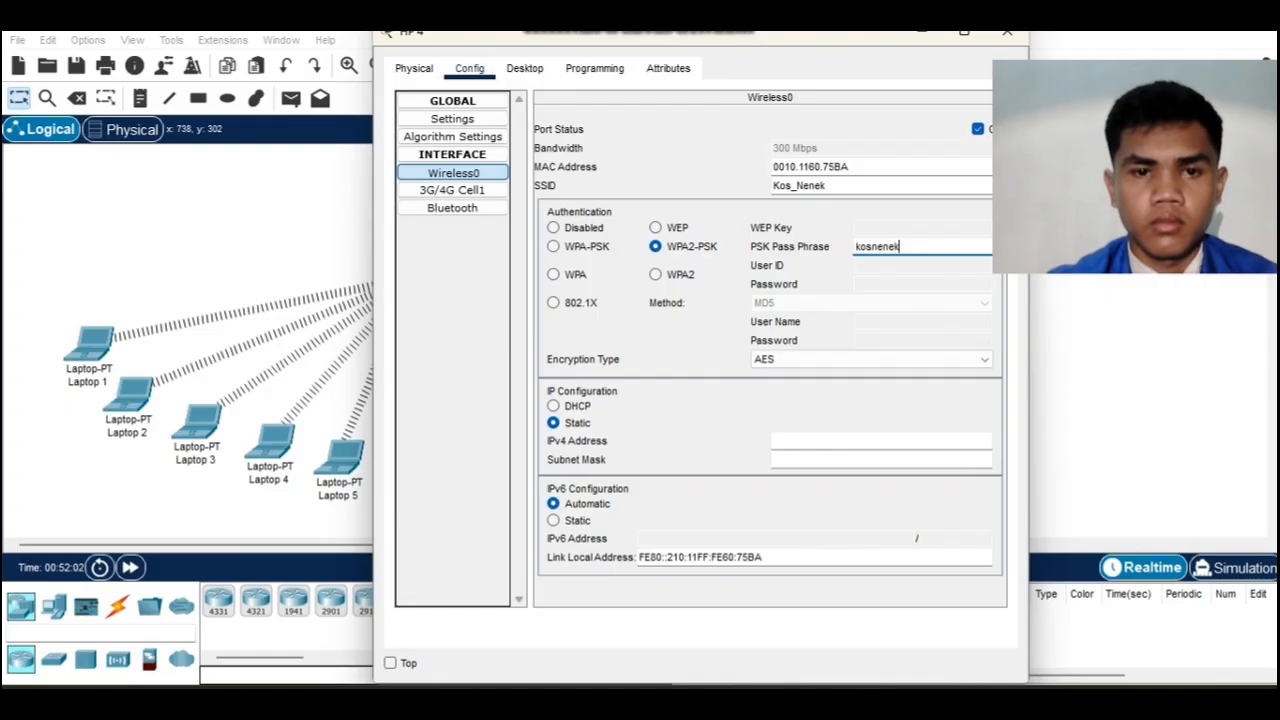
Give HP 4 the static IPv4 address 192.168.10.10 with subnet mask 255.255.255.0.
{"action": "left_click", "coordinate": [524, 68]}
{"action": "left_click", "coordinate": [446, 143]}
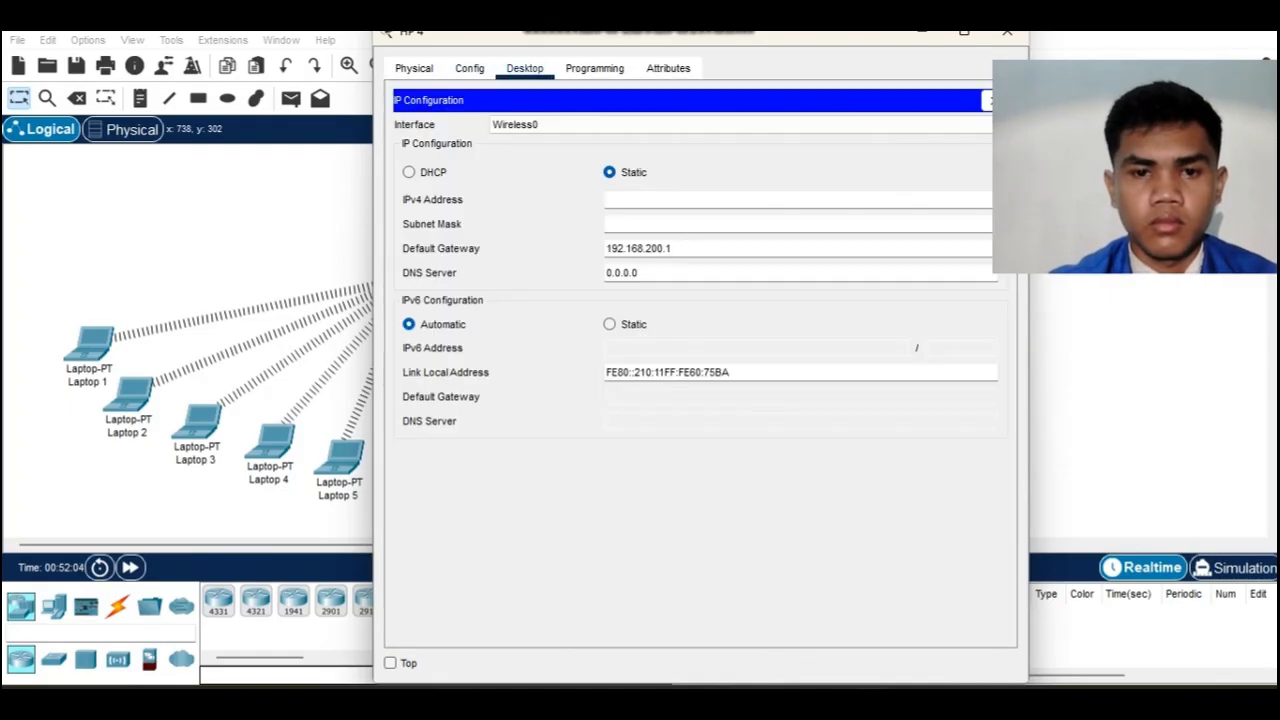
{"action": "type", "text": "192.168"}
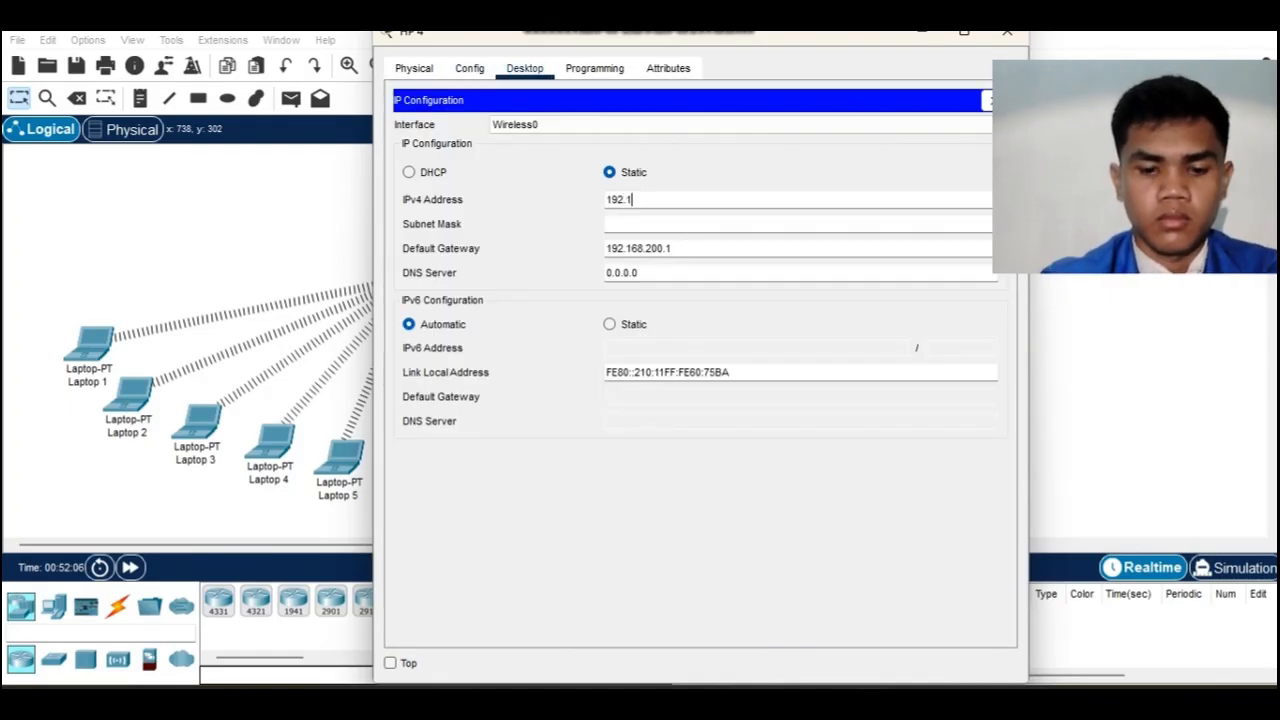
{"action": "key", "text": "BackSpace"}
{"action": "key", "text": "BackSpace"}
{"action": "key", "text": "BackSpace"}
{"action": "key", "text": "BackSpace"}
{"action": "key", "text": "BackSpace"}
{"action": "key", "text": "BackSpace"}
{"action": "key", "text": "BackSpace"}
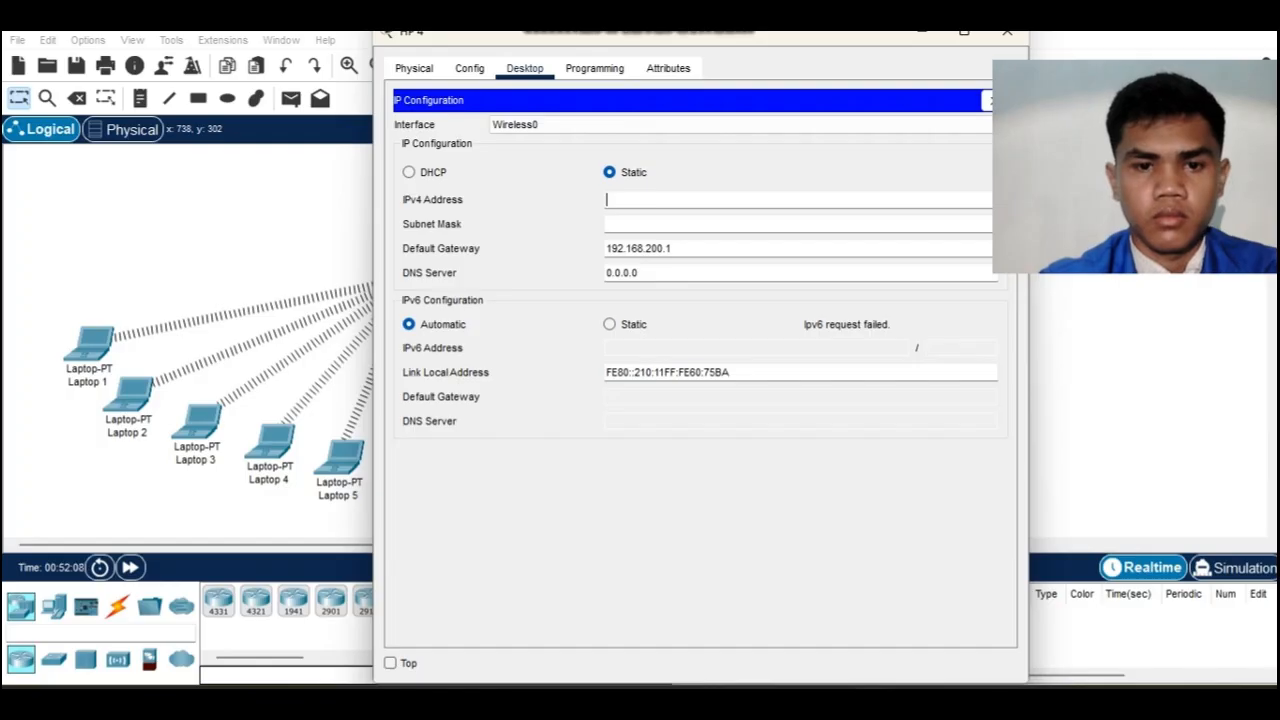
{"action": "type", "text": "192.1"}
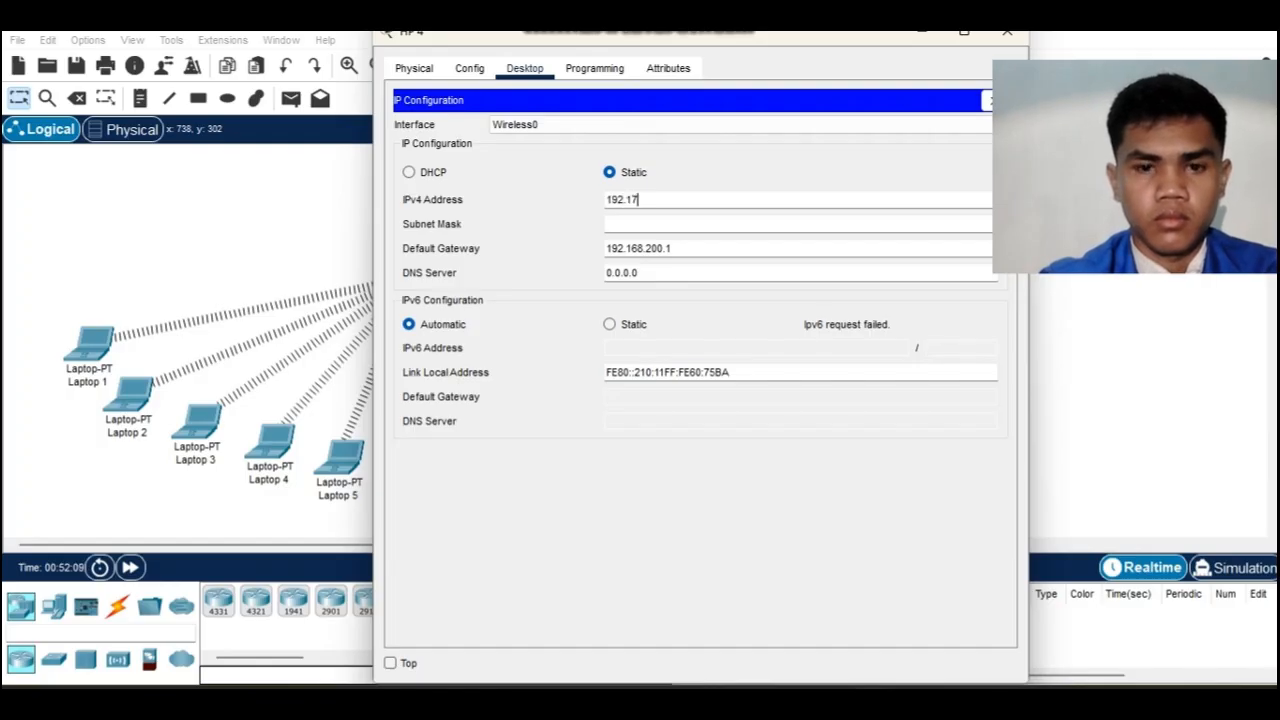
{"action": "type", "text": "68."}
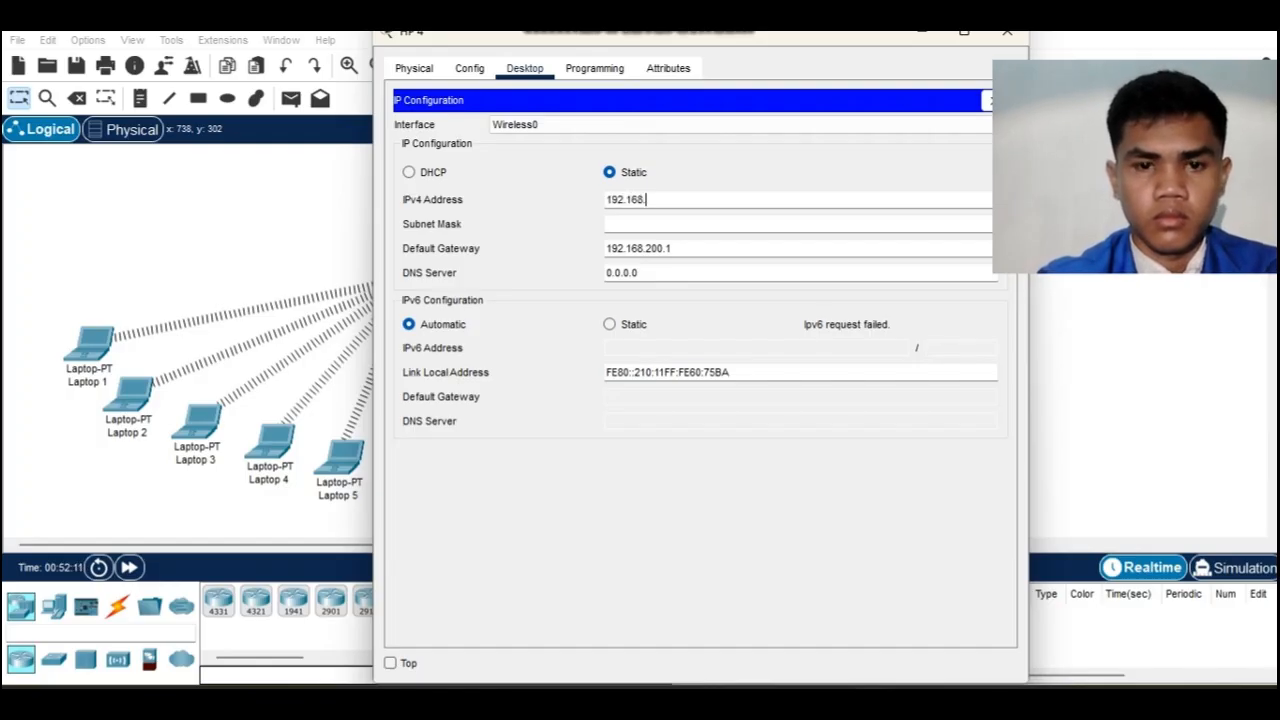
{"action": "type", "text": "10.10"}
{"action": "key", "text": "Tab"}
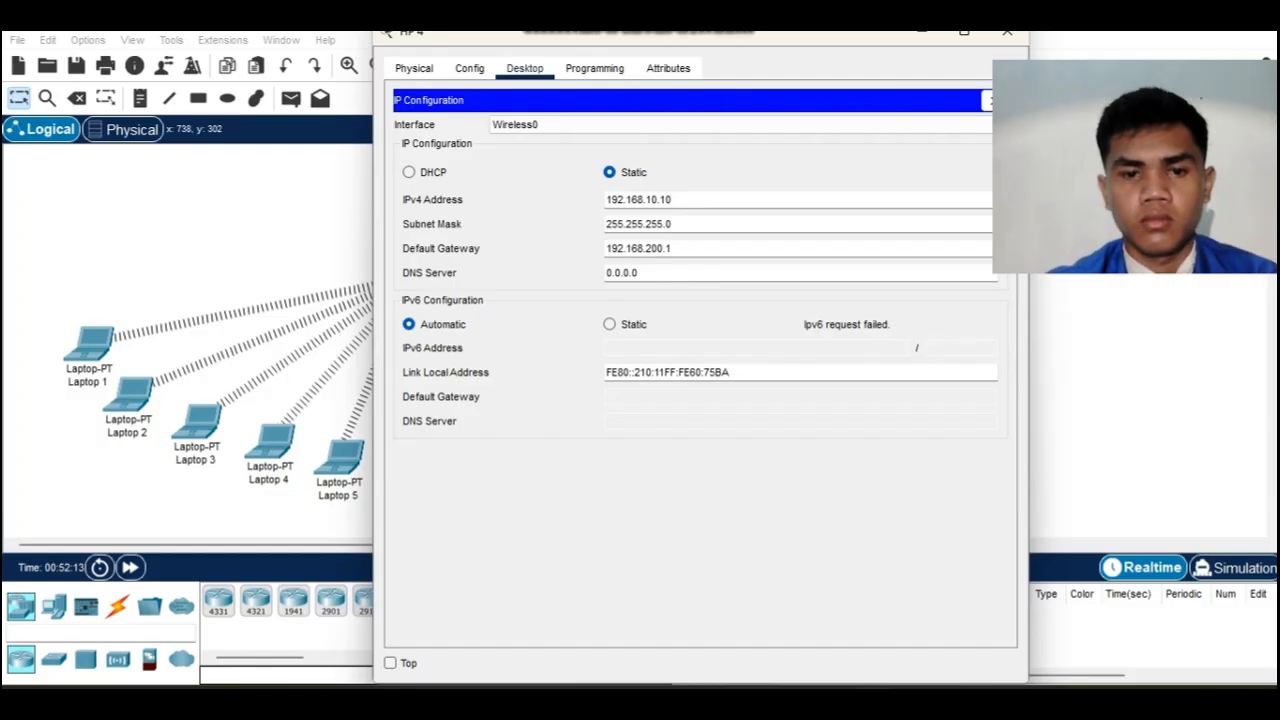
Set HP 4's DNS server to 192.168.200.2 and close its window.
{"action": "left_click", "coordinate": [640, 273]}
{"action": "key", "text": "BackSpace"}
{"action": "key", "text": "BackSpace"}
{"action": "key", "text": "BackSpace"}
{"action": "key", "text": "BackSpace"}
{"action": "key", "text": "BackSpace"}
{"action": "key", "text": "BackSpace"}
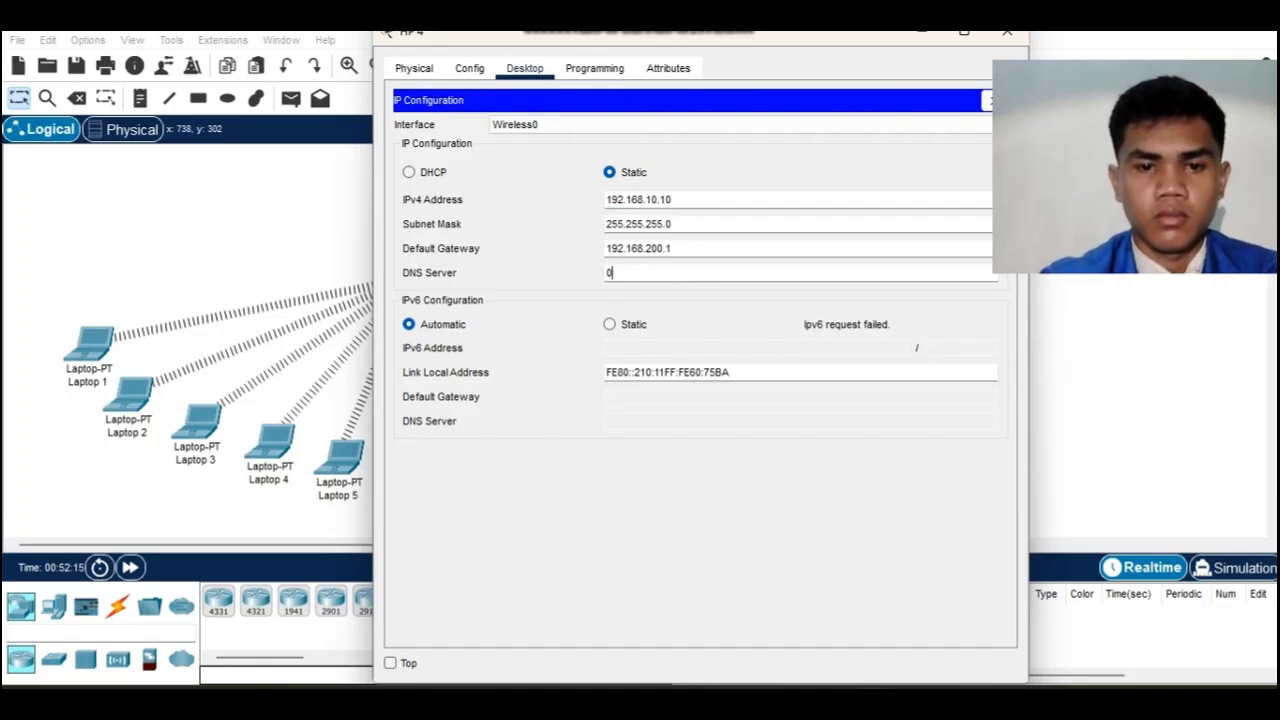
{"action": "key", "text": "BackSpace"}
{"action": "type", "text": "192.16"}
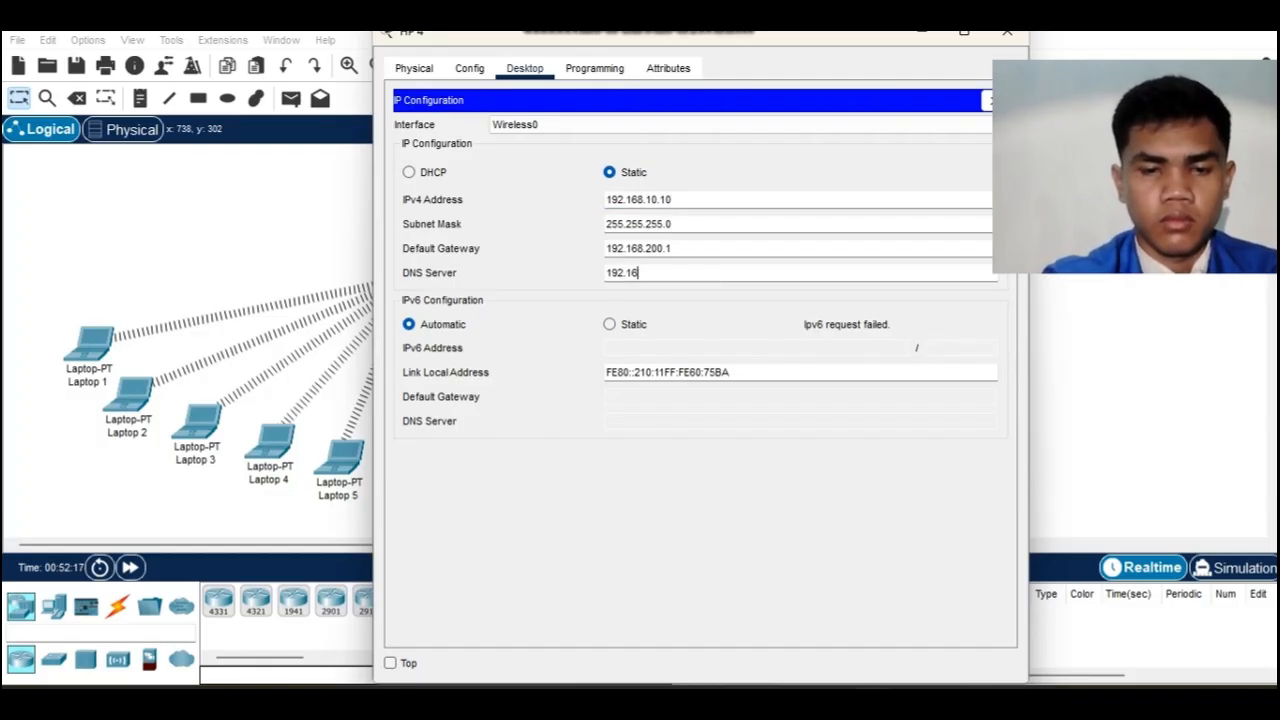
{"action": "type", "text": "8.20"}
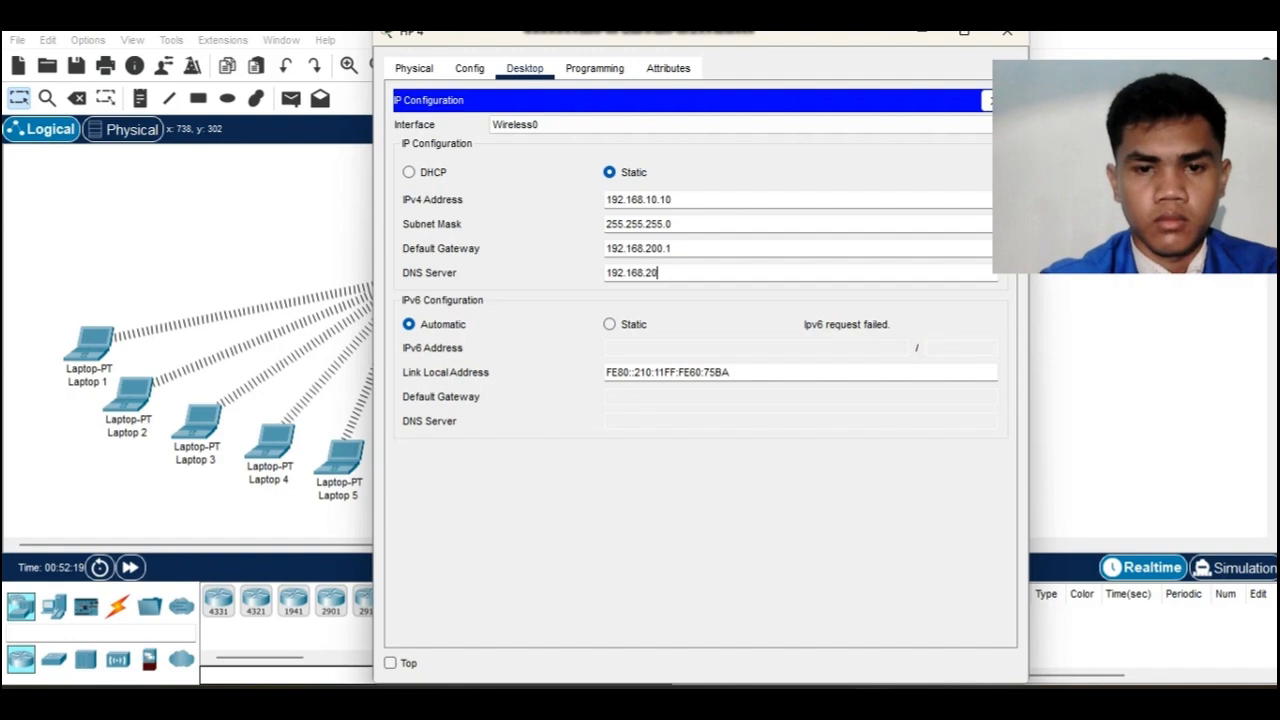
{"action": "type", "text": "0.2"}
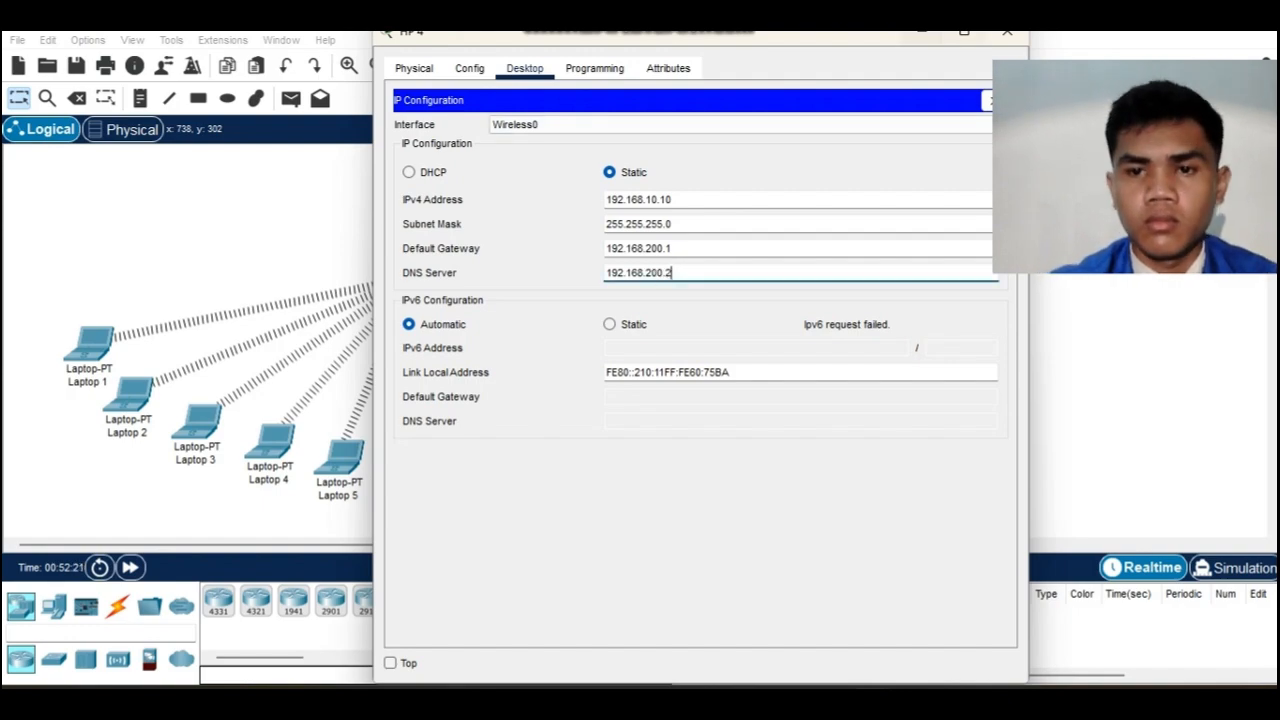
{"action": "left_click", "coordinate": [1007, 31]}
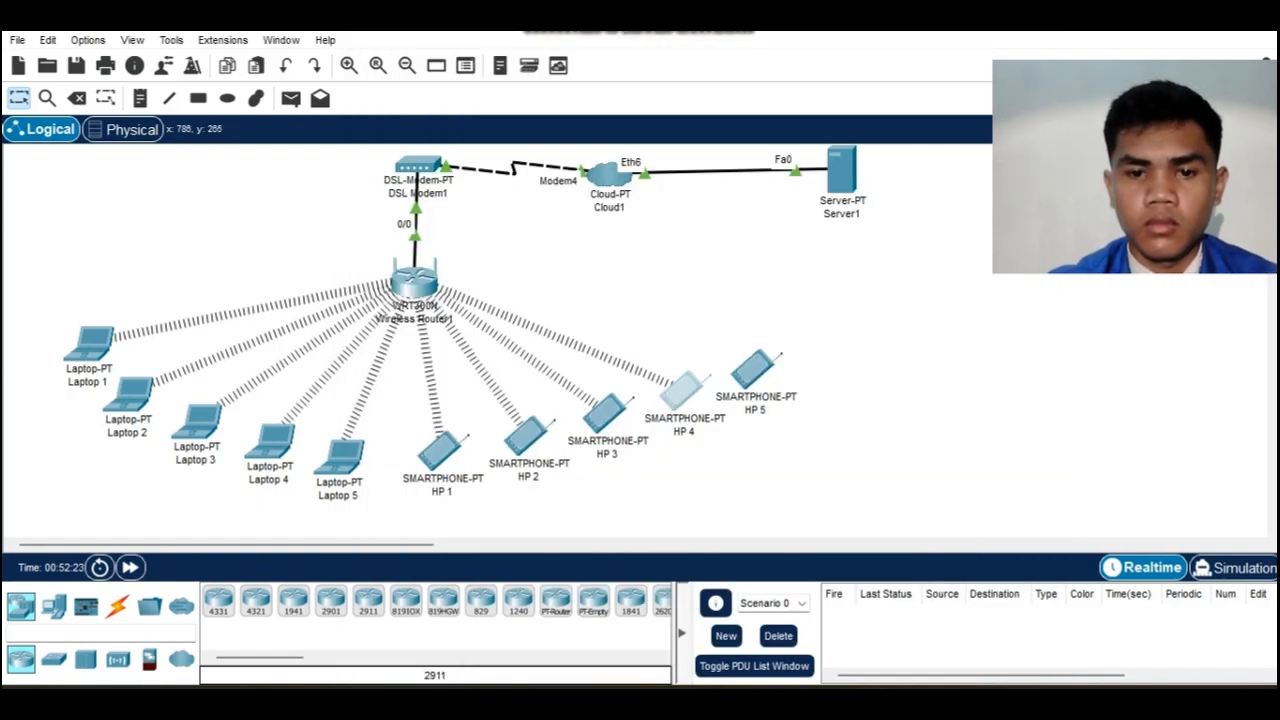
Set HP 5's Wireless0 authentication to WPA2-PSK and replace its default SSID with Kos_Nenek.
{"action": "left_click", "coordinate": [755, 370]}
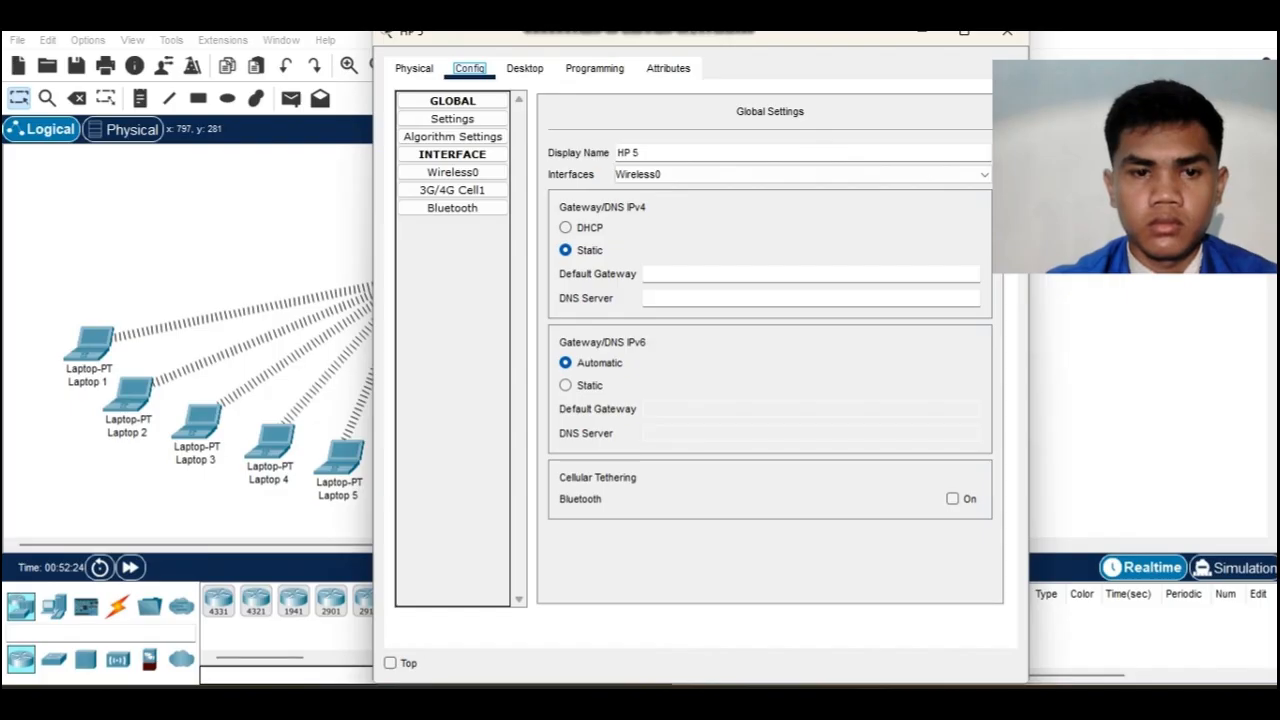
{"action": "left_click", "coordinate": [453, 173]}
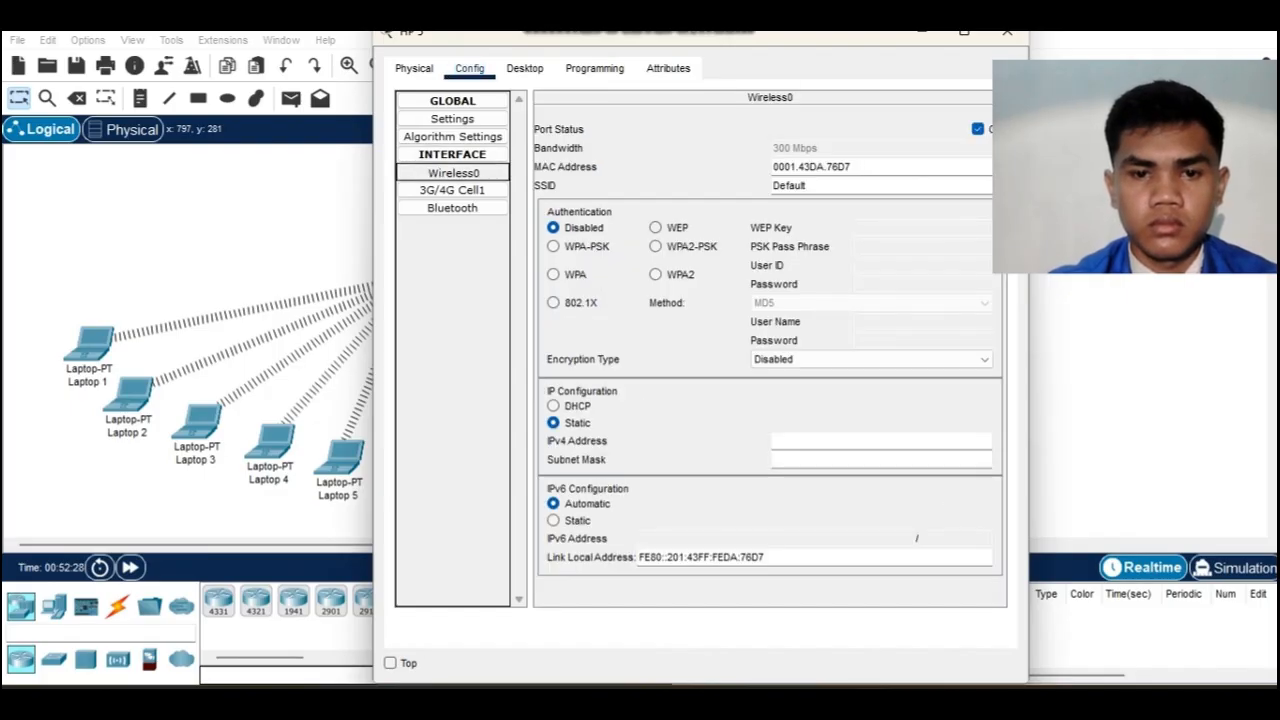
{"action": "left_click", "coordinate": [656, 247]}
{"action": "left_click", "coordinate": [830, 186]}
{"action": "key", "text": "BackSpace"}
{"action": "key", "text": "BackSpace"}
{"action": "key", "text": "BackSpace"}
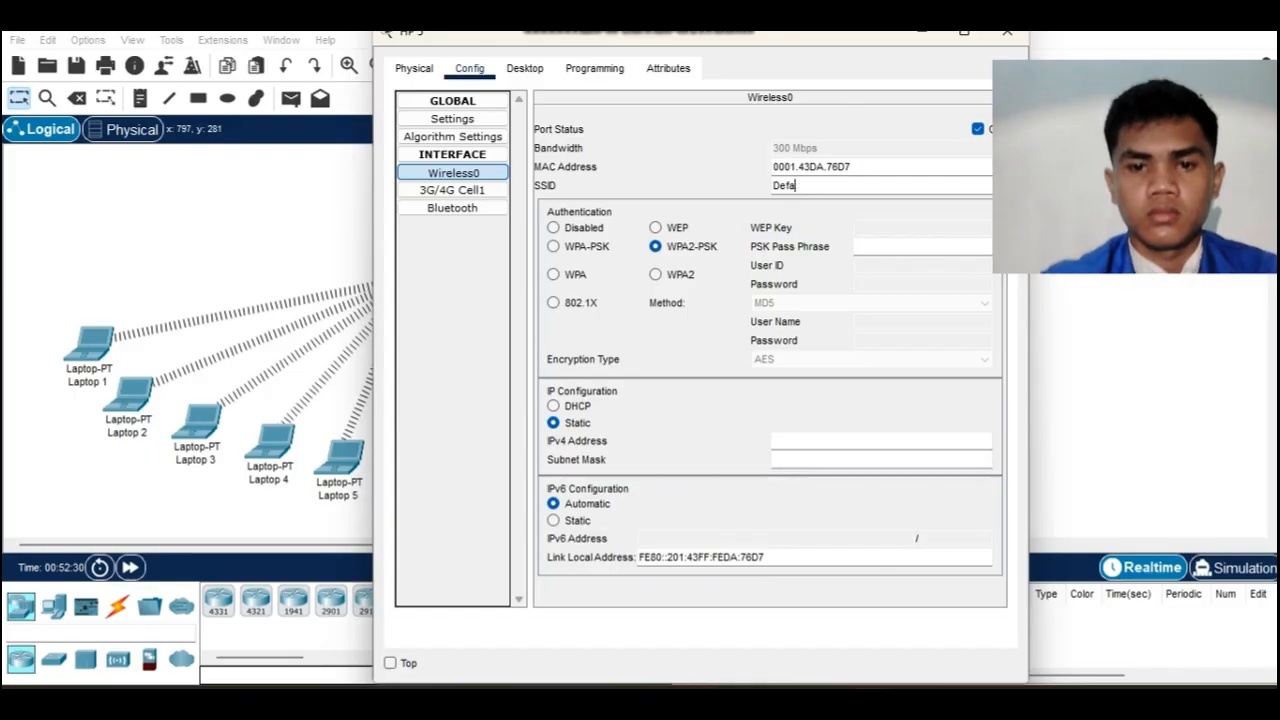
{"action": "key", "text": "BackSpace"}
{"action": "key", "text": "BackSpace"}
{"action": "key", "text": "BackSpace"}
{"action": "key", "text": "BackSpace"}
{"action": "type", "text": "Kos"}
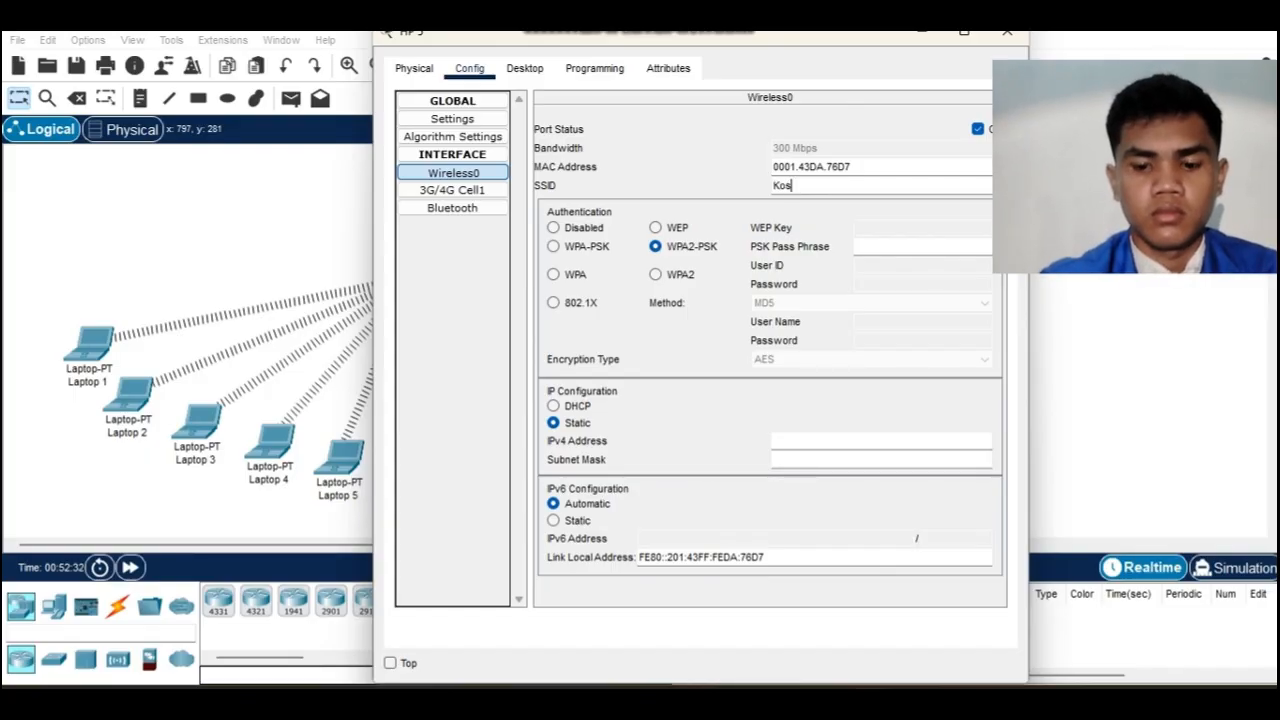
{"action": "type", "text": "_Nenek"}
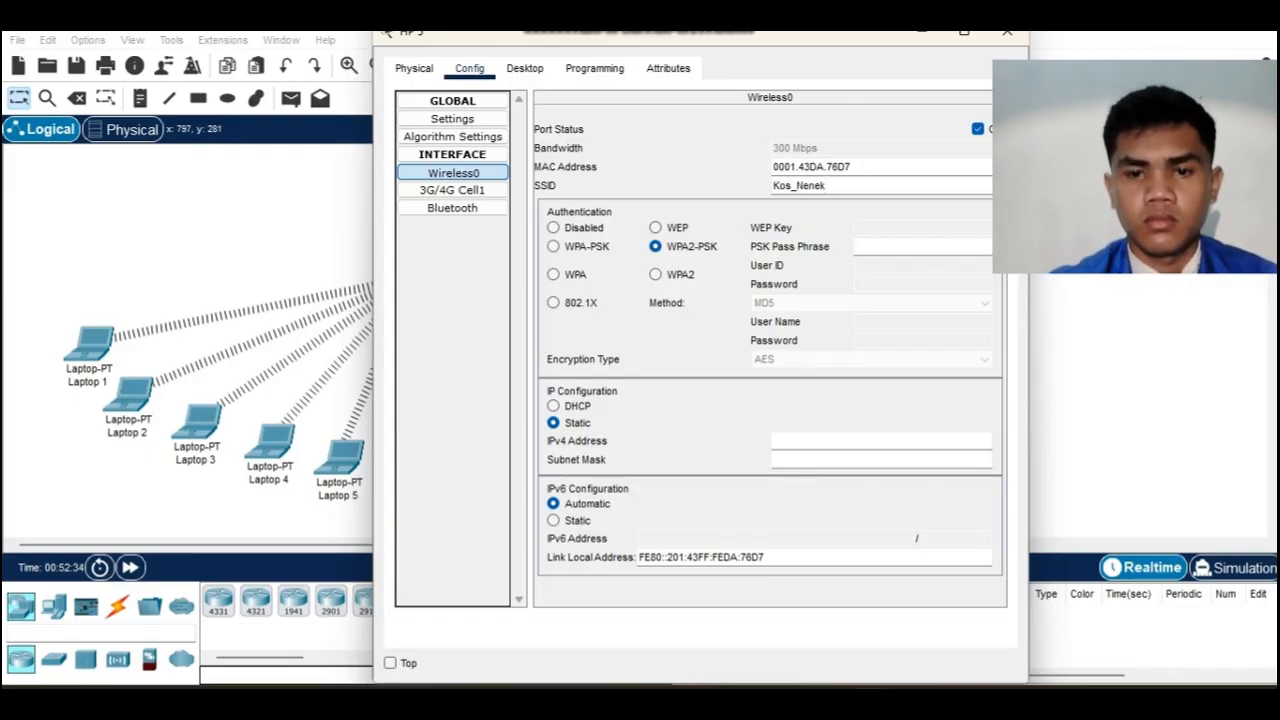
Enter the PSK pass phrase in HP 5's Wireless0 settings and close its window.
{"action": "left_click", "coordinate": [922, 247]}
{"action": "type", "text": "kosnen"}
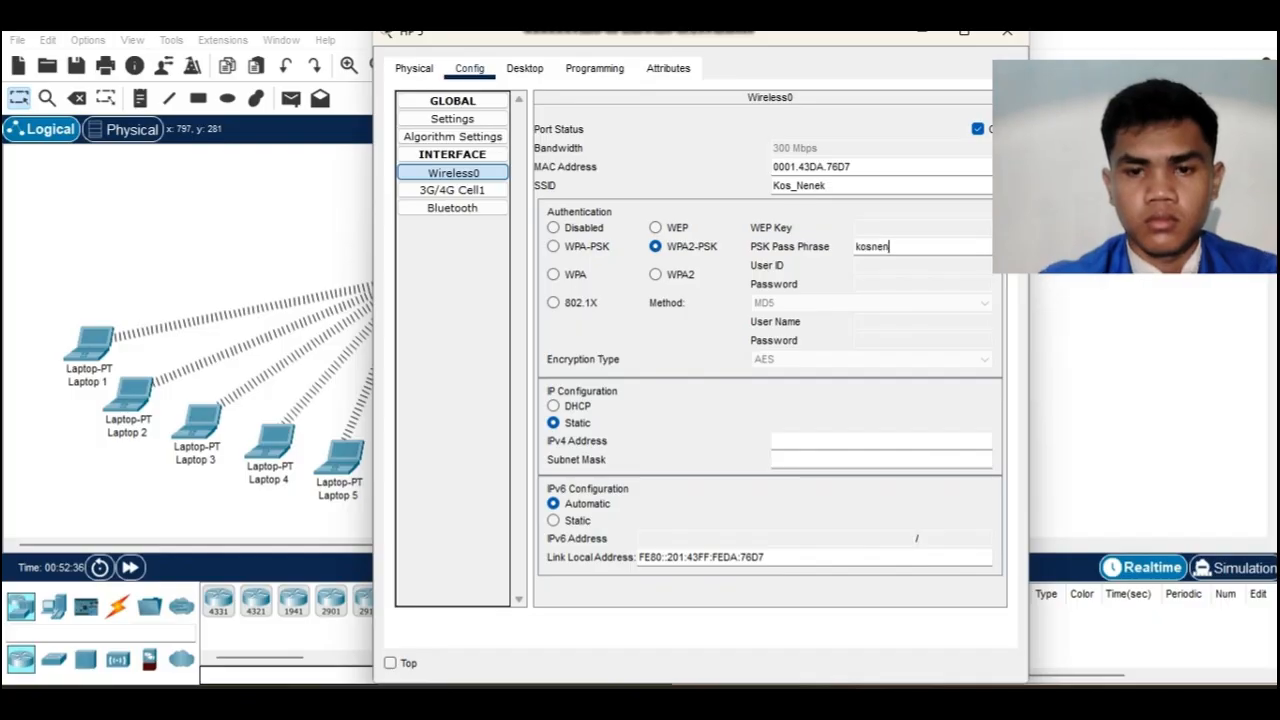
{"action": "type", "text": "ek"}
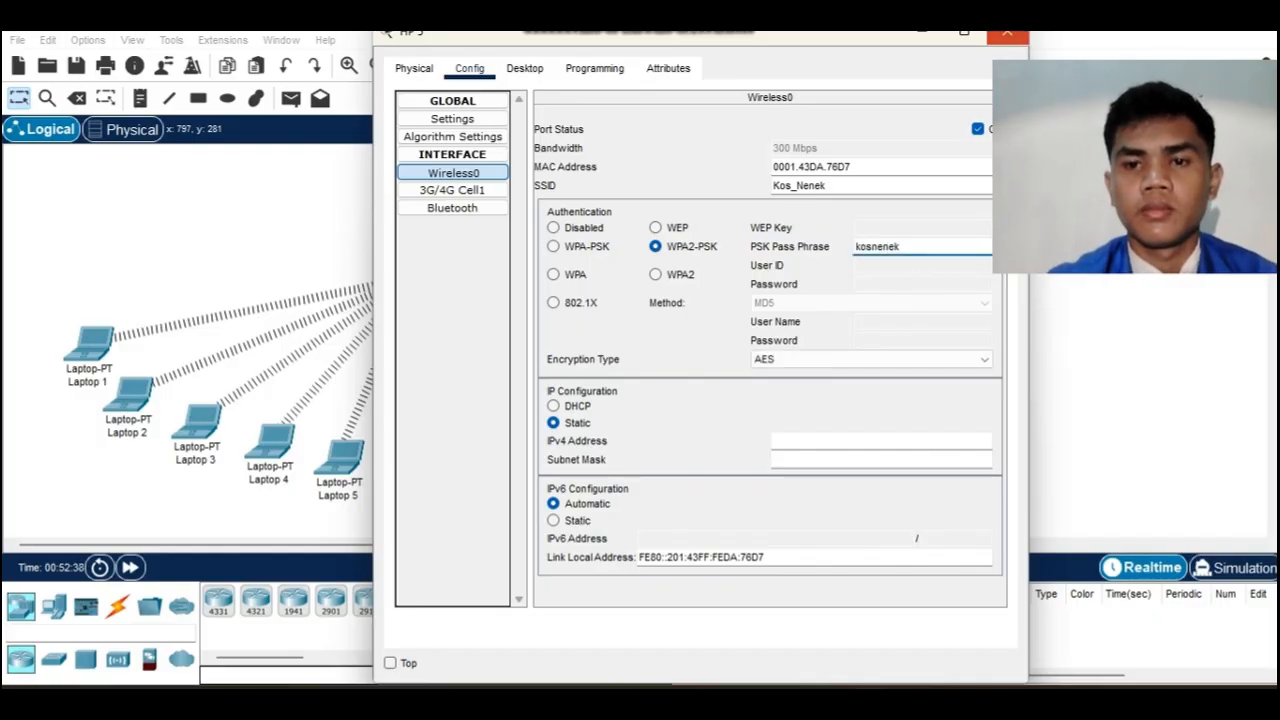
{"action": "left_click", "coordinate": [1007, 32]}
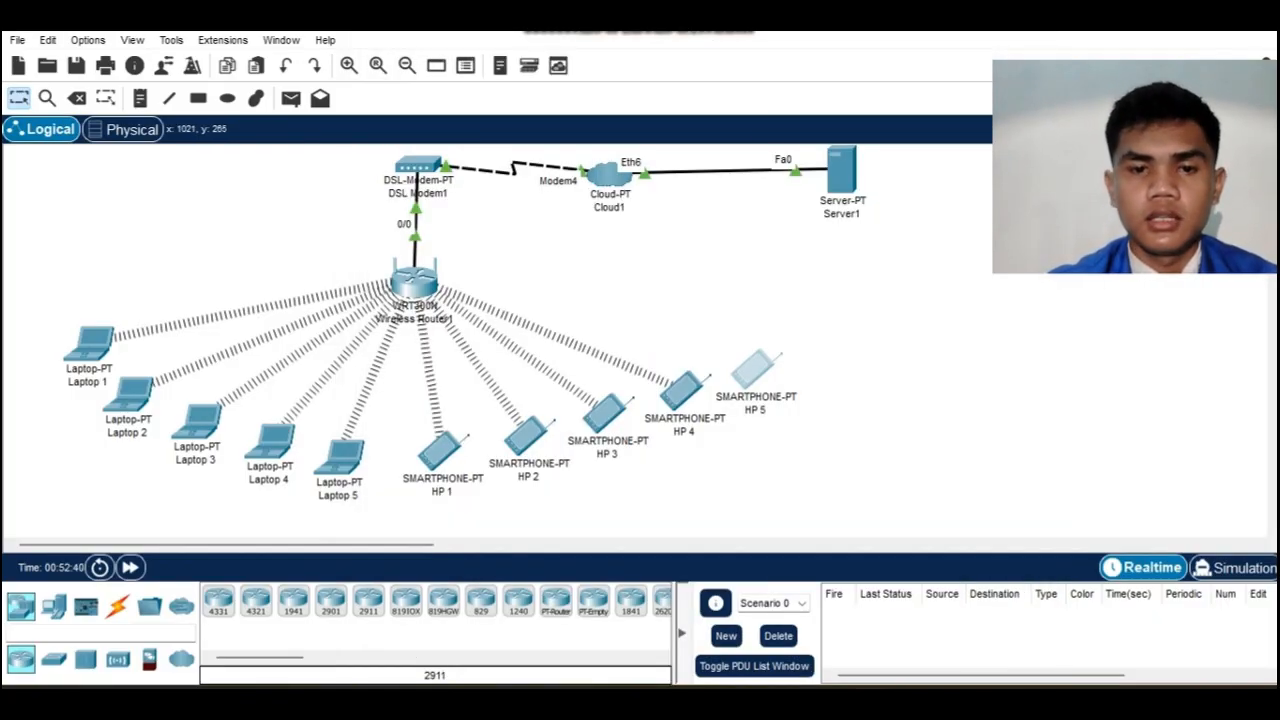
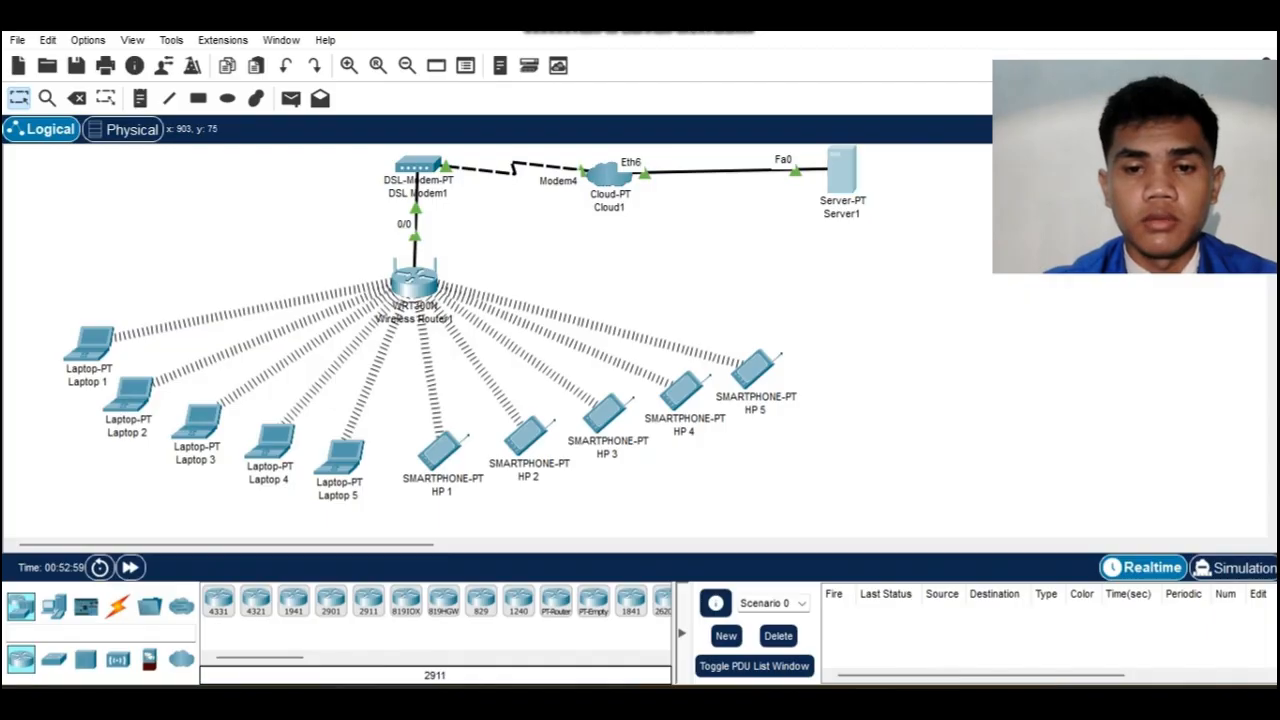
Open Server1's DNS service and enter kosnenek.com as the name of a new A Record.
{"action": "left_click", "coordinate": [841, 170]}
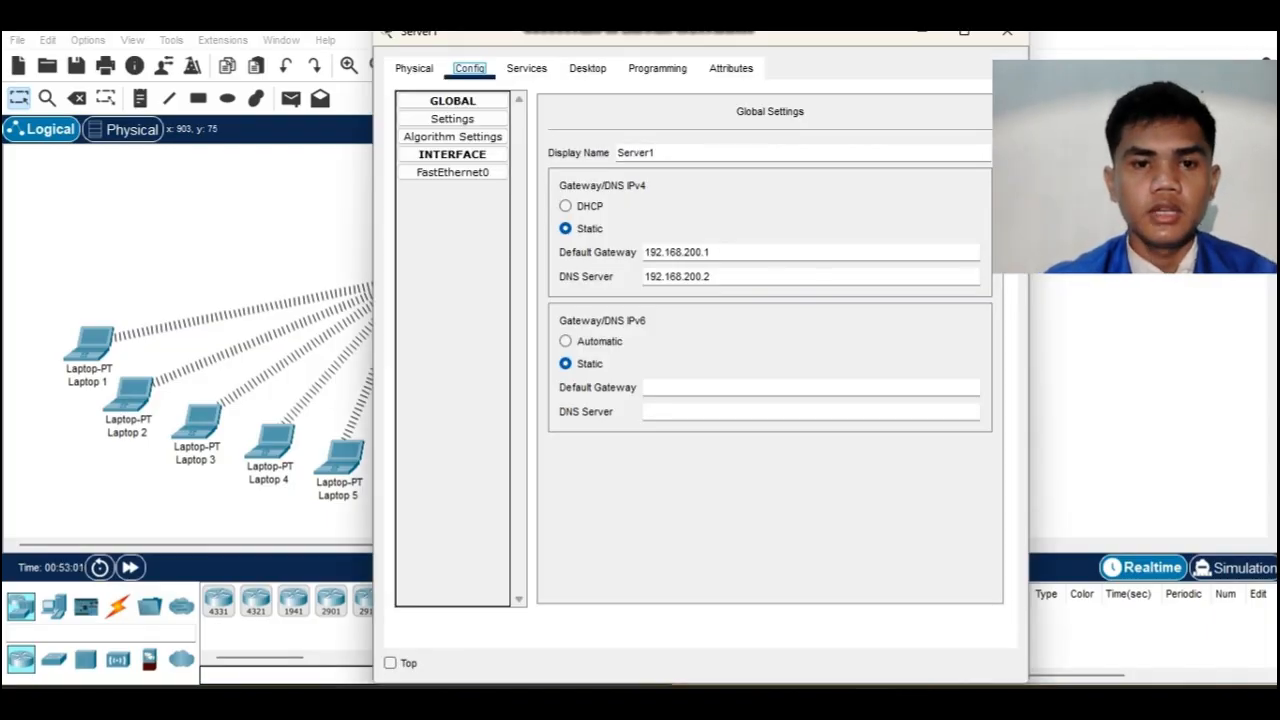
{"action": "left_click", "coordinate": [527, 69]}
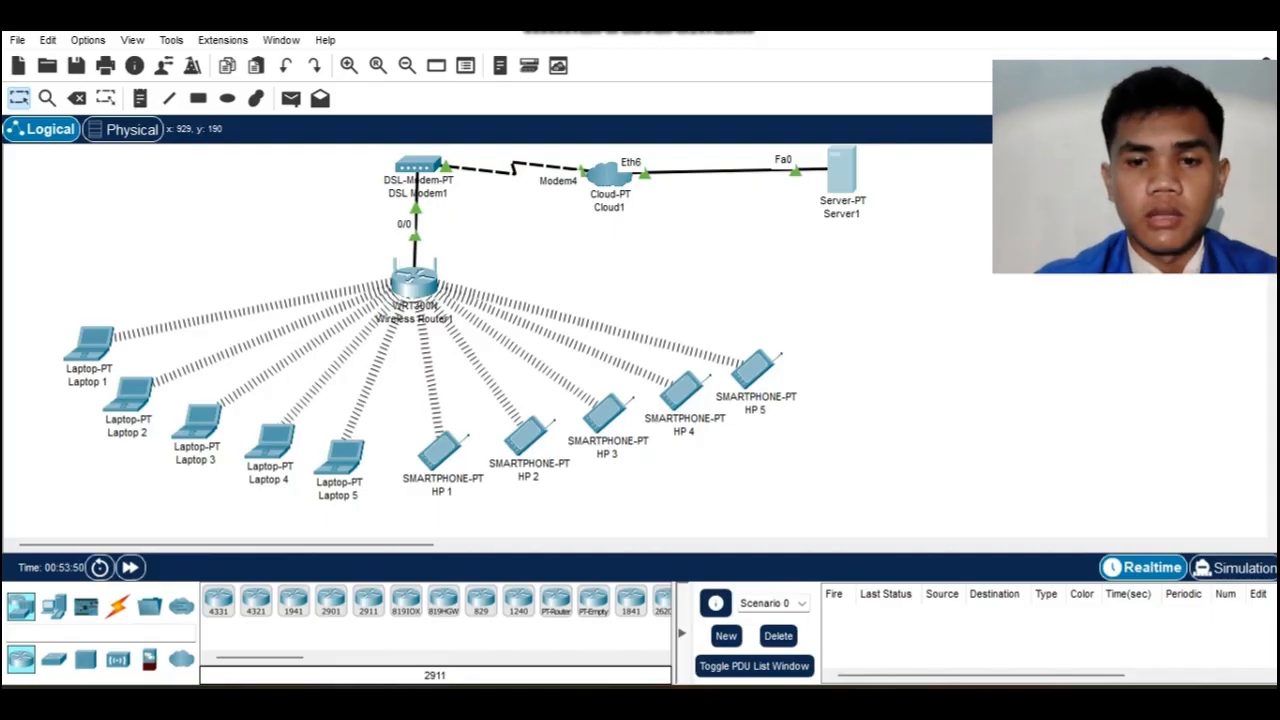
{"action": "left_click", "coordinate": [841, 172]}
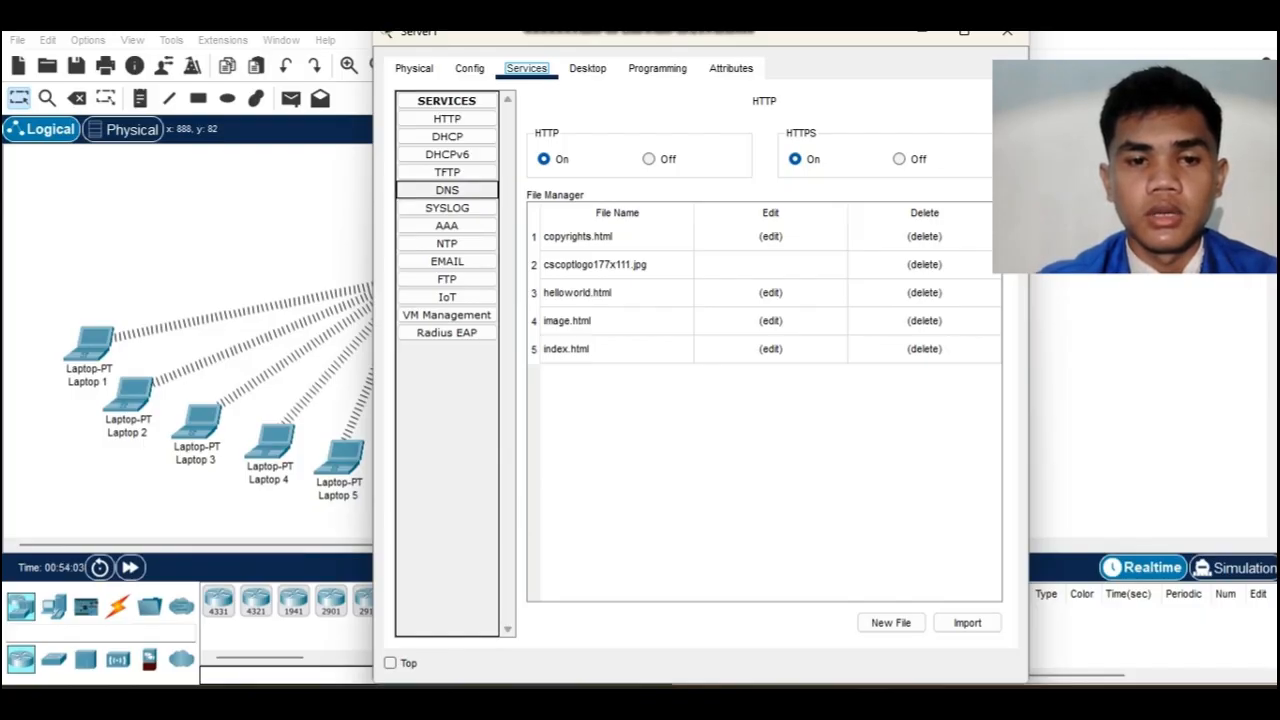
{"action": "left_click", "coordinate": [447, 190]}
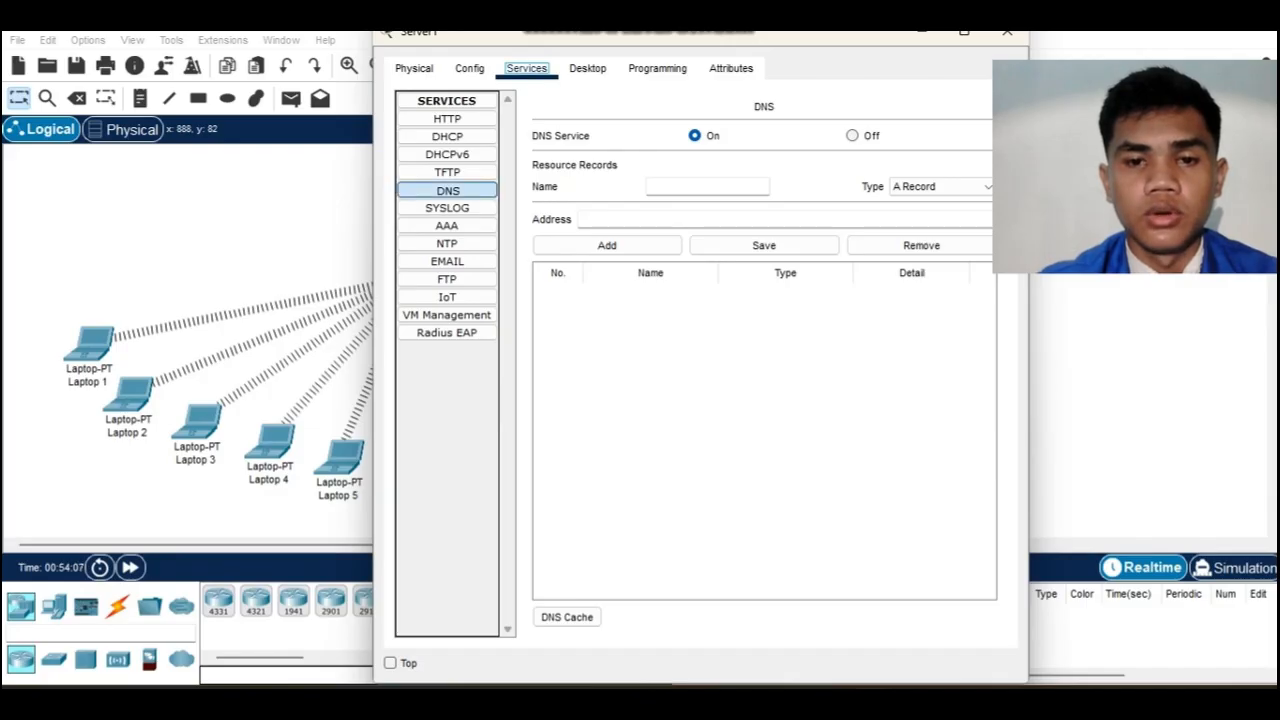
{"action": "left_click", "coordinate": [708, 187]}
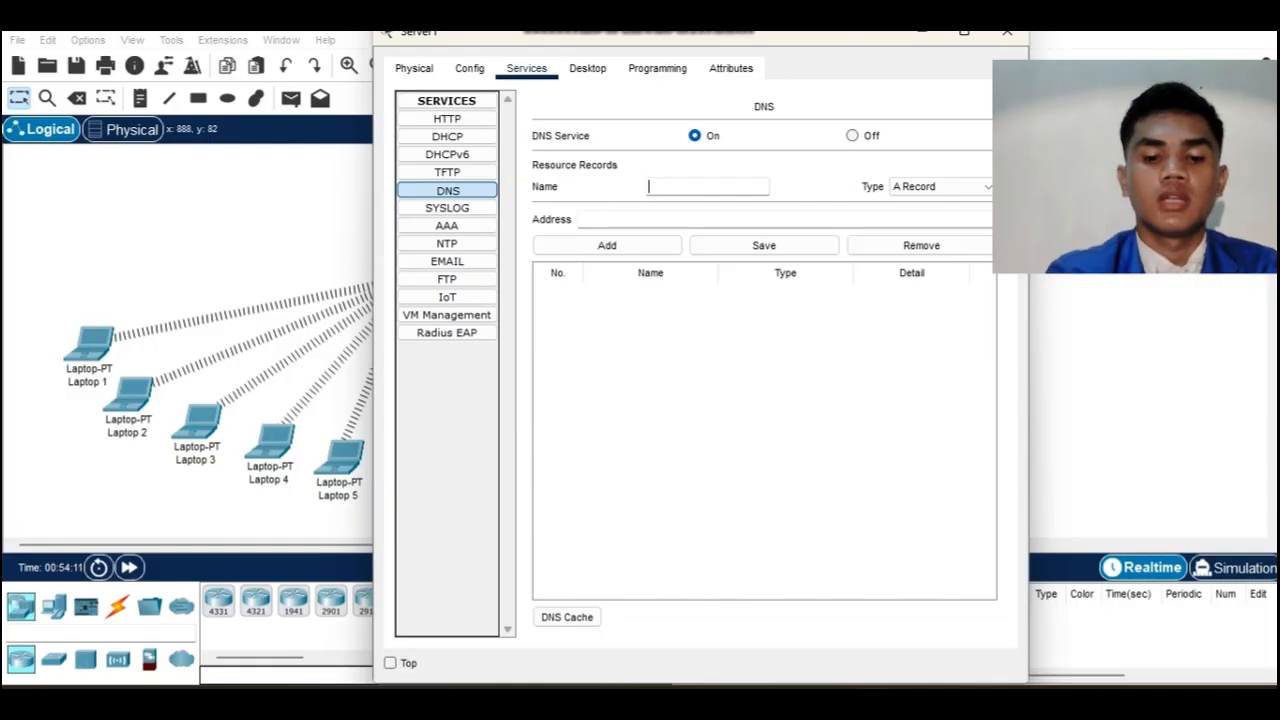
{"action": "type", "text": "kosnenek"}
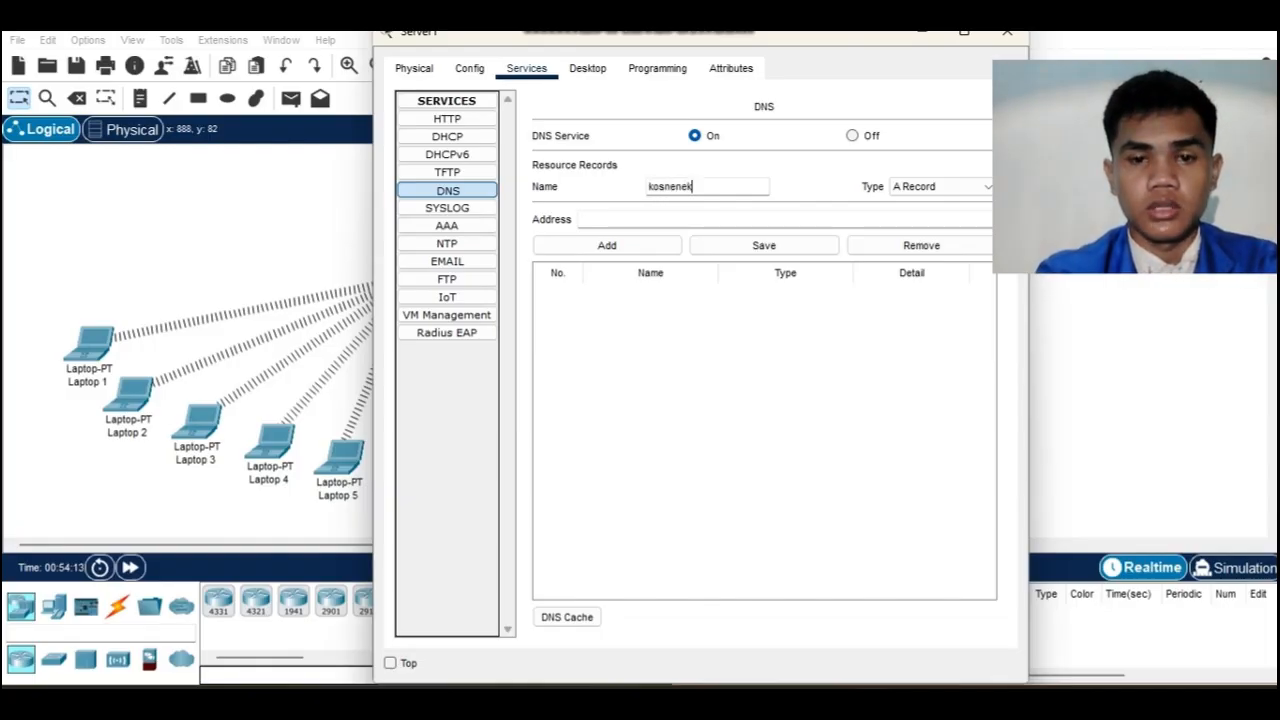
{"action": "type", "text": ".com"}
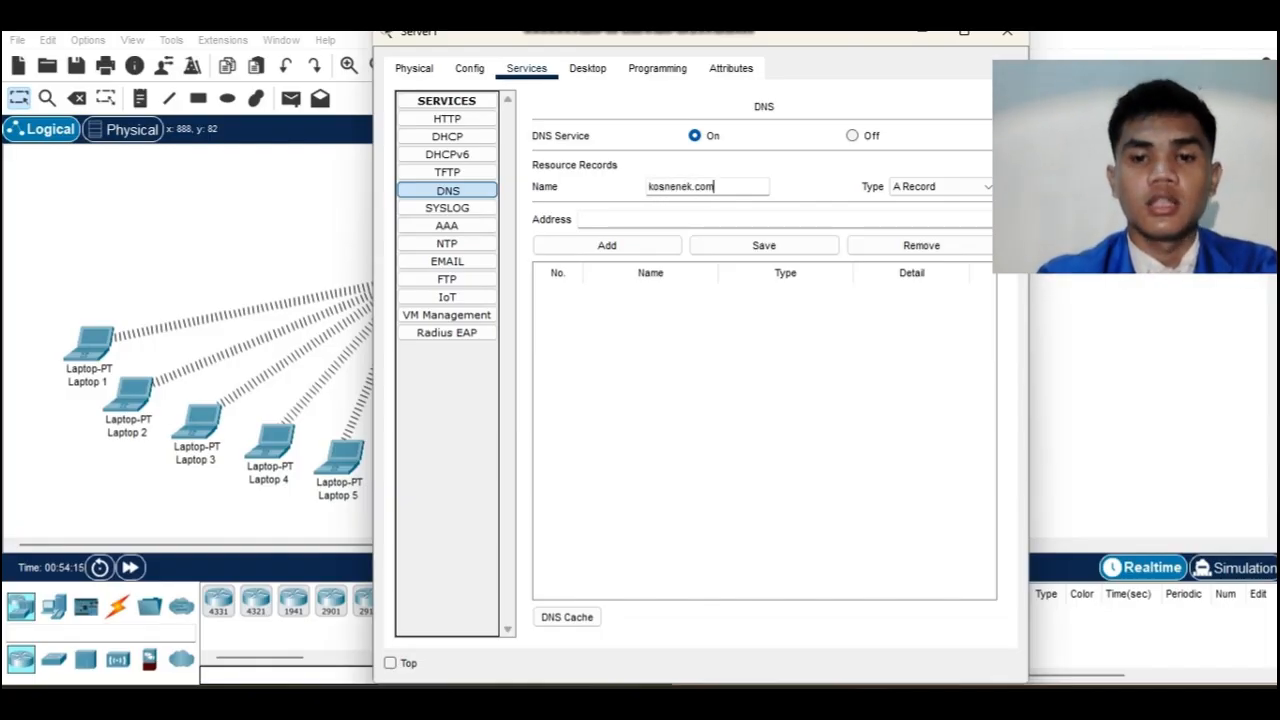
Set the DNS record's address to 192.168.200.2, add the record and close Server1's window.
{"action": "left_click", "coordinate": [650, 219]}
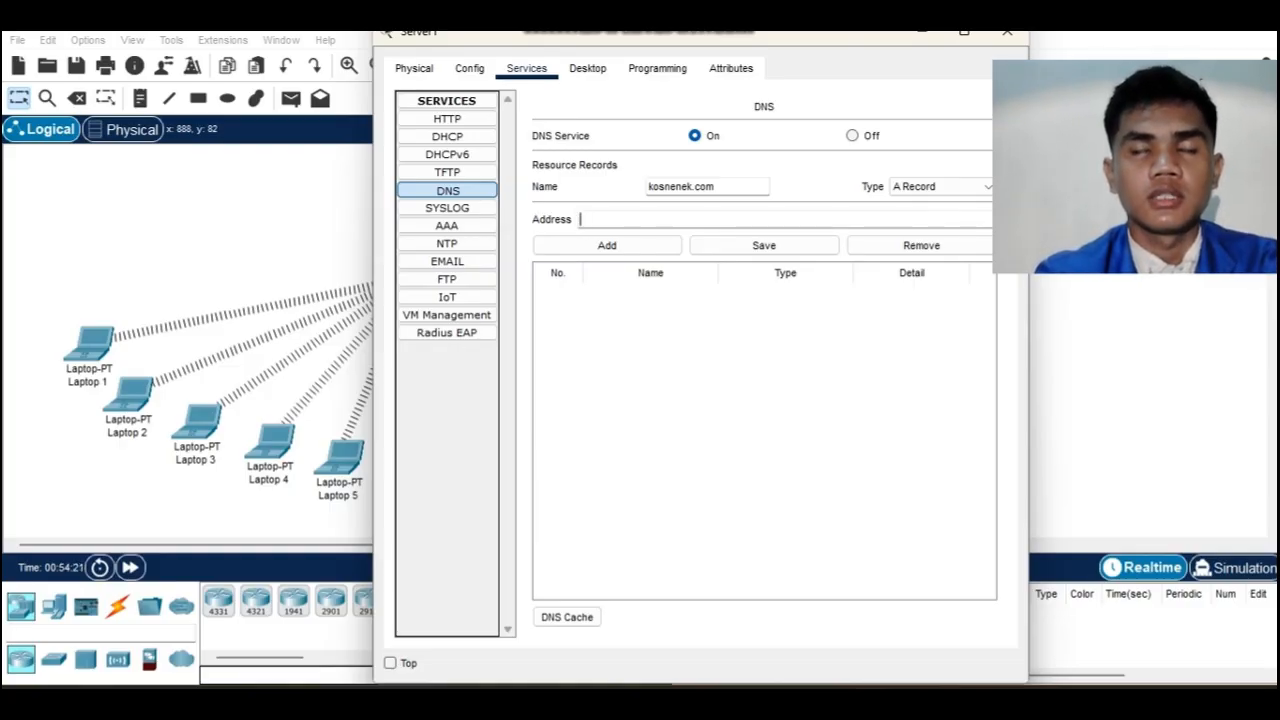
{"action": "type", "text": "192"}
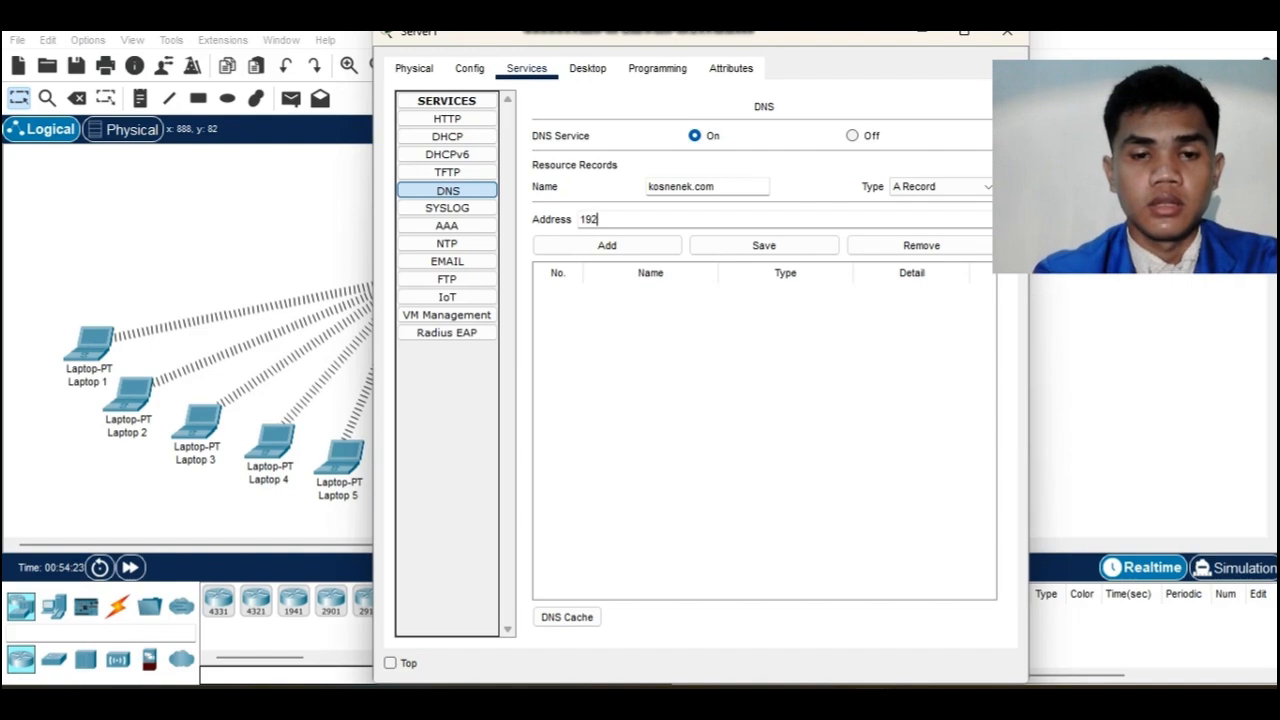
{"action": "type", "text": ".168."}
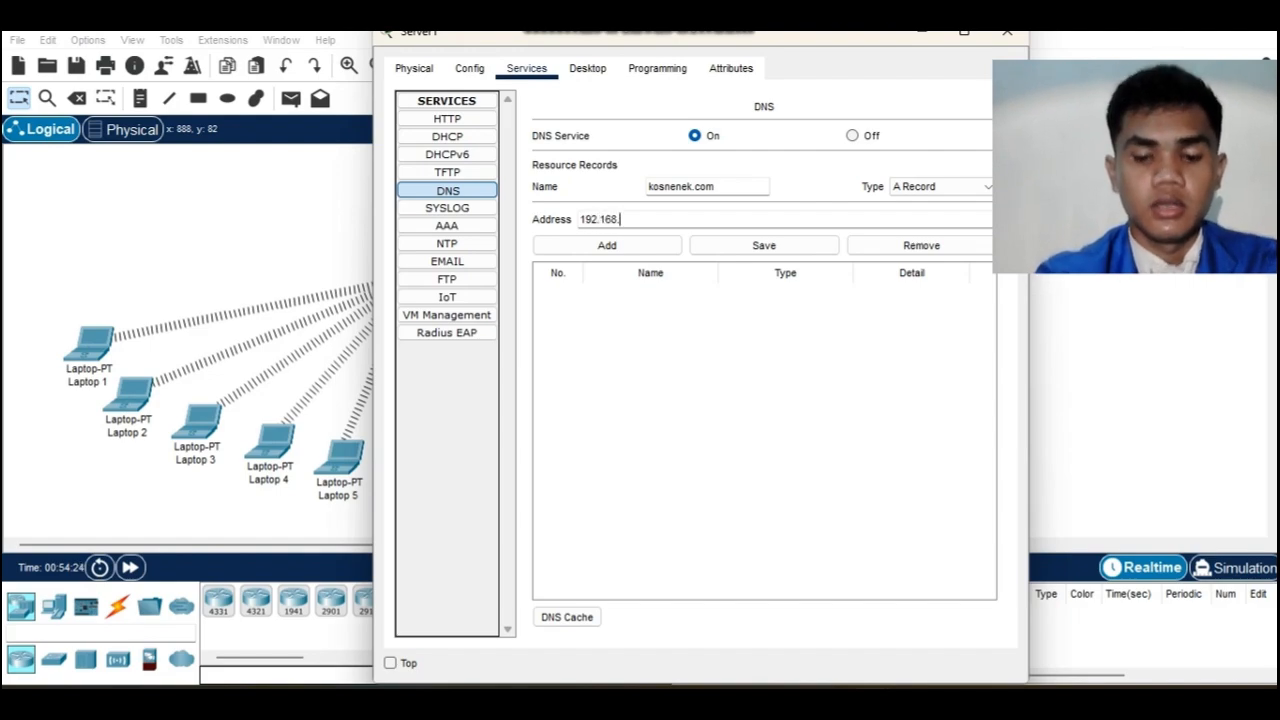
{"action": "type", "text": "200.2"}
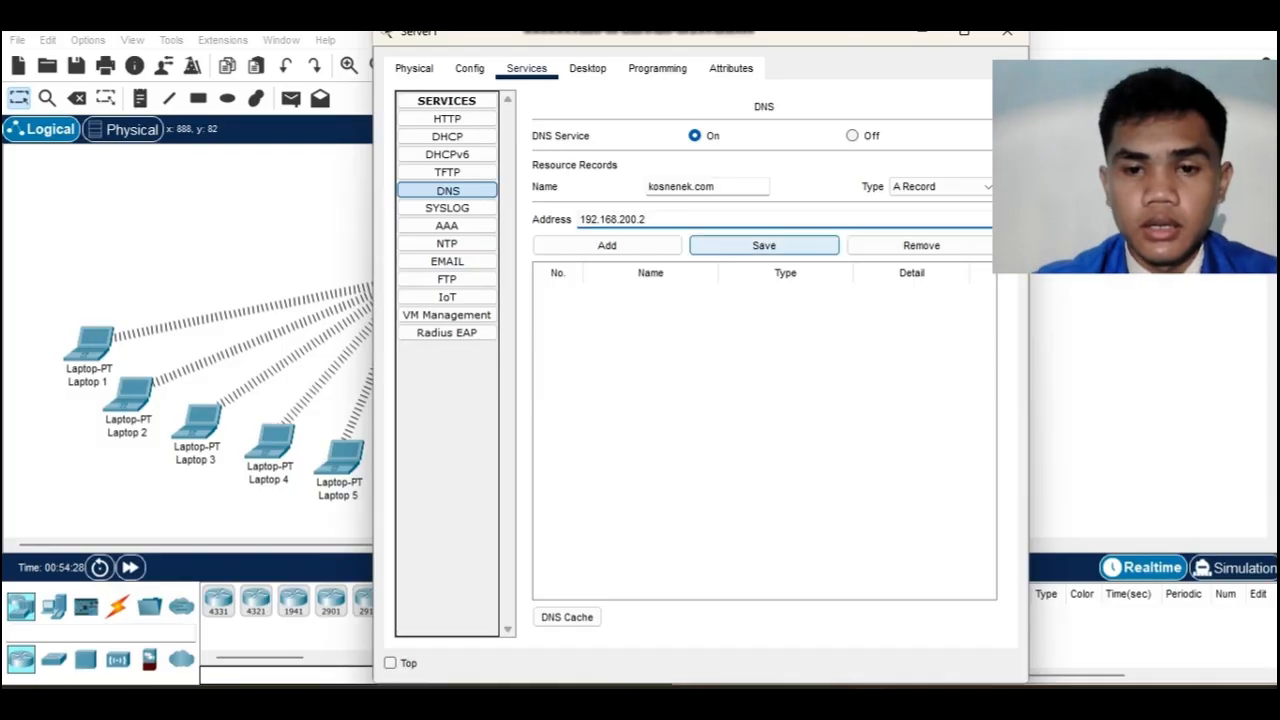
{"action": "left_click", "coordinate": [607, 245]}
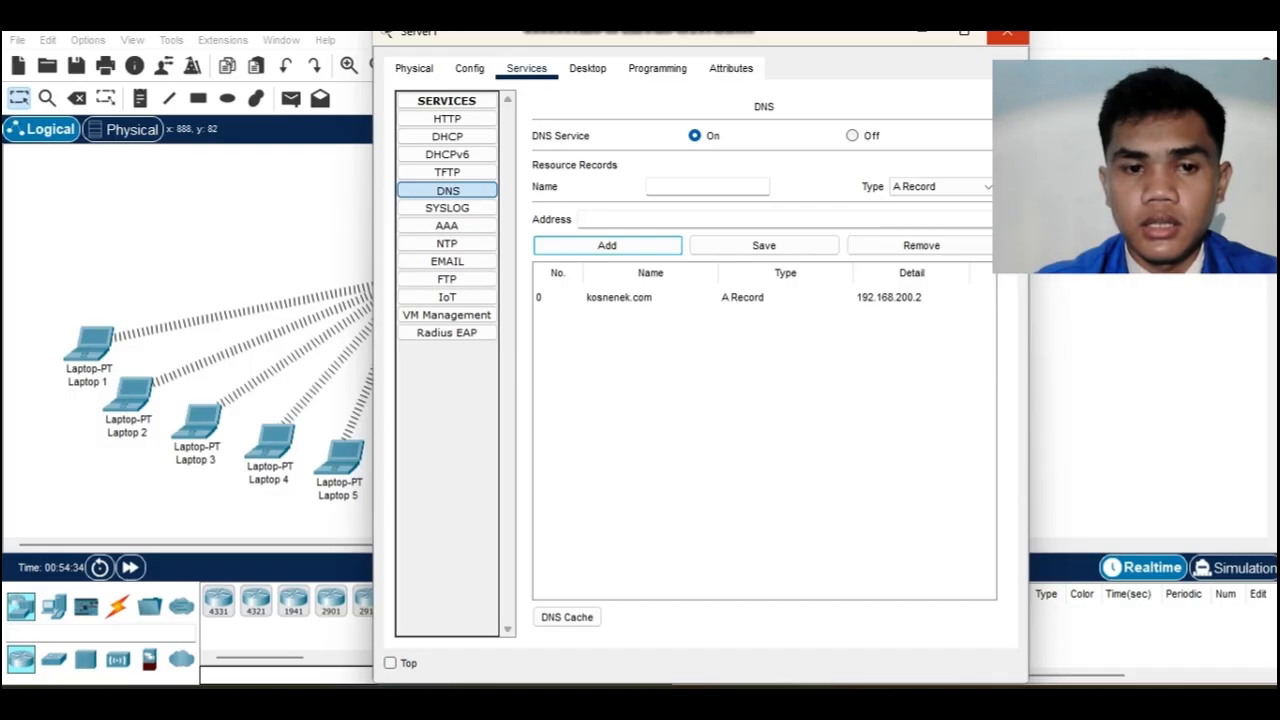
{"action": "left_click", "coordinate": [1007, 33]}
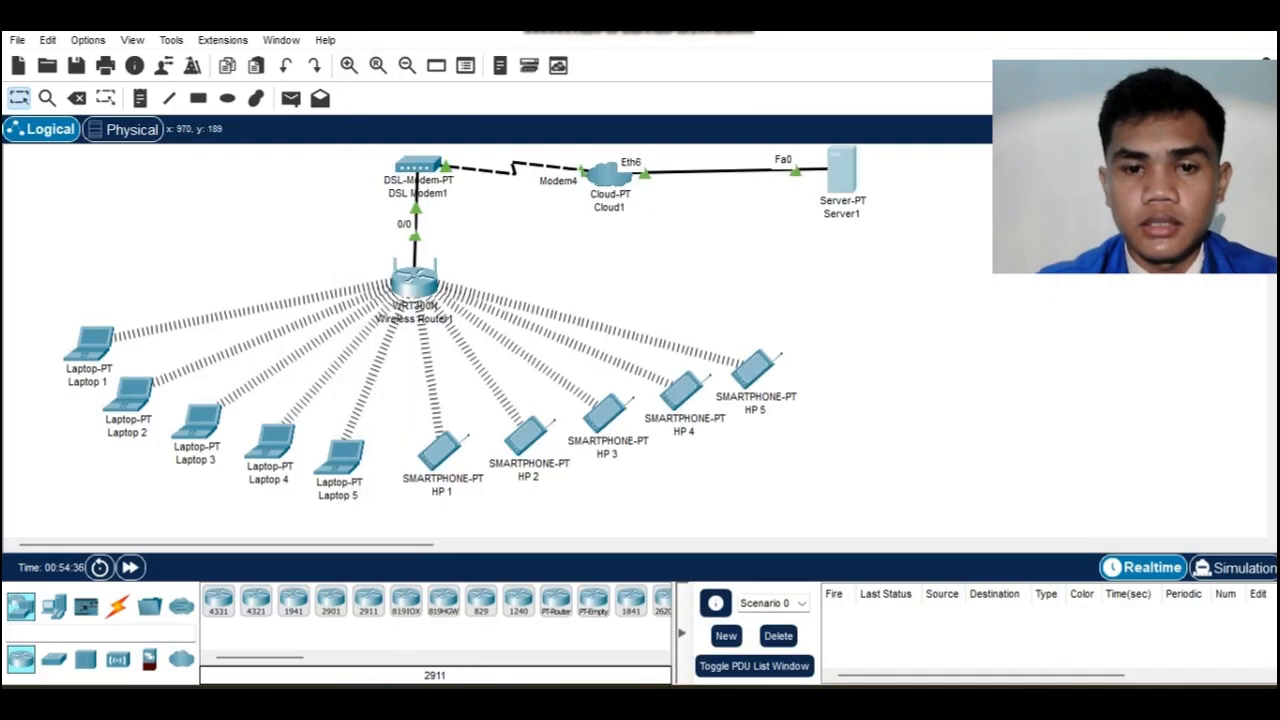
Open 192.168.200.2 in Laptop 1's Web Browser and look through the served page.
{"action": "scroll", "coordinate": [465, 337], "scroll_direction": "up", "scroll_amount": 1}
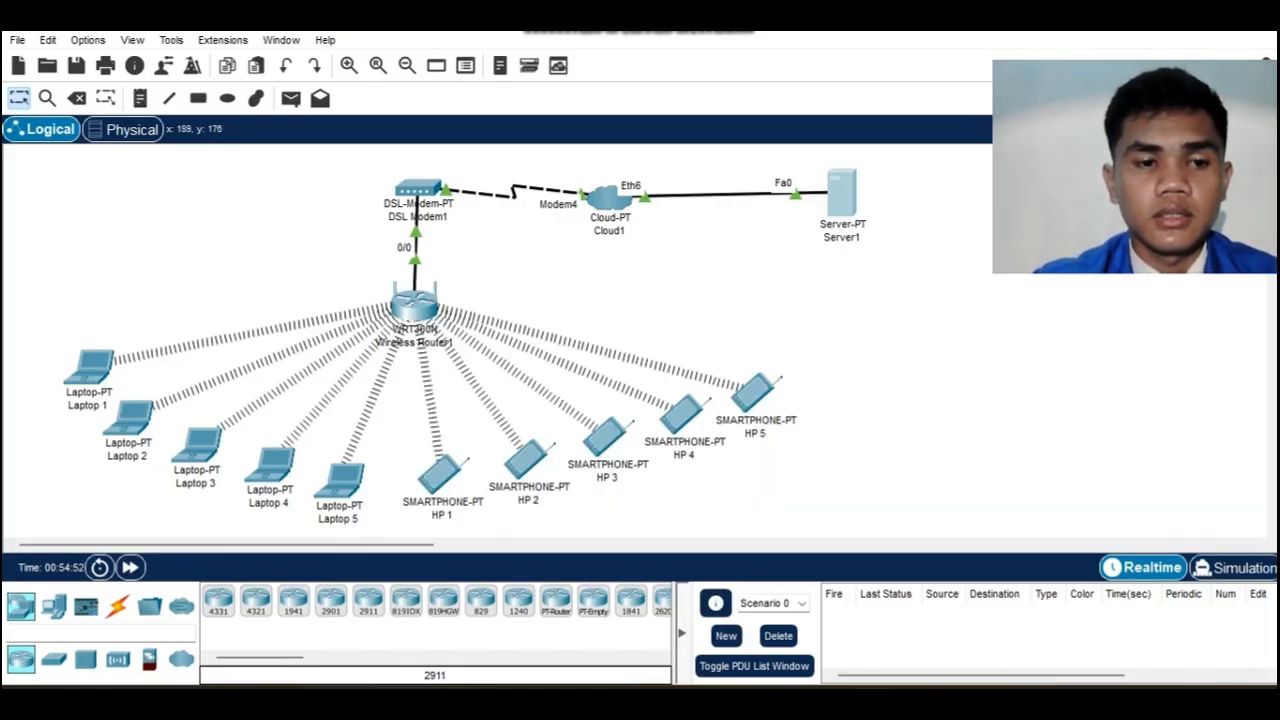
{"action": "mouse_move", "coordinate": [98, 364]}
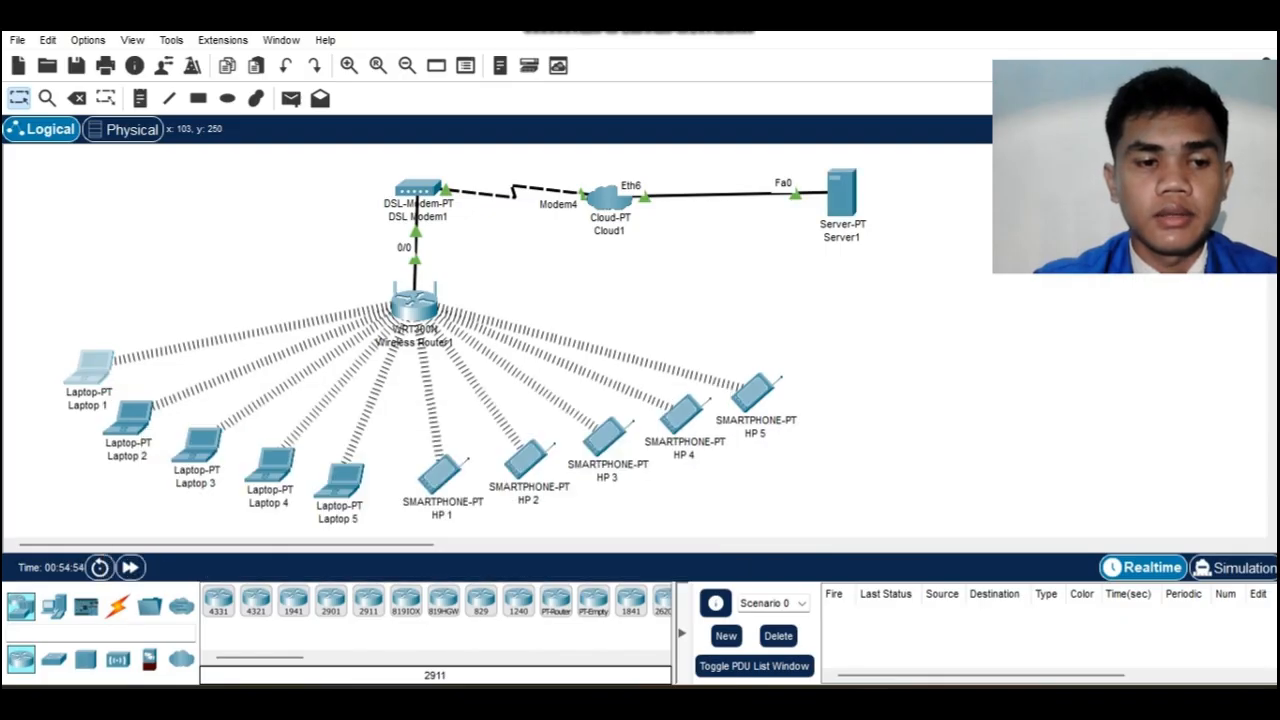
{"action": "left_click", "coordinate": [98, 364]}
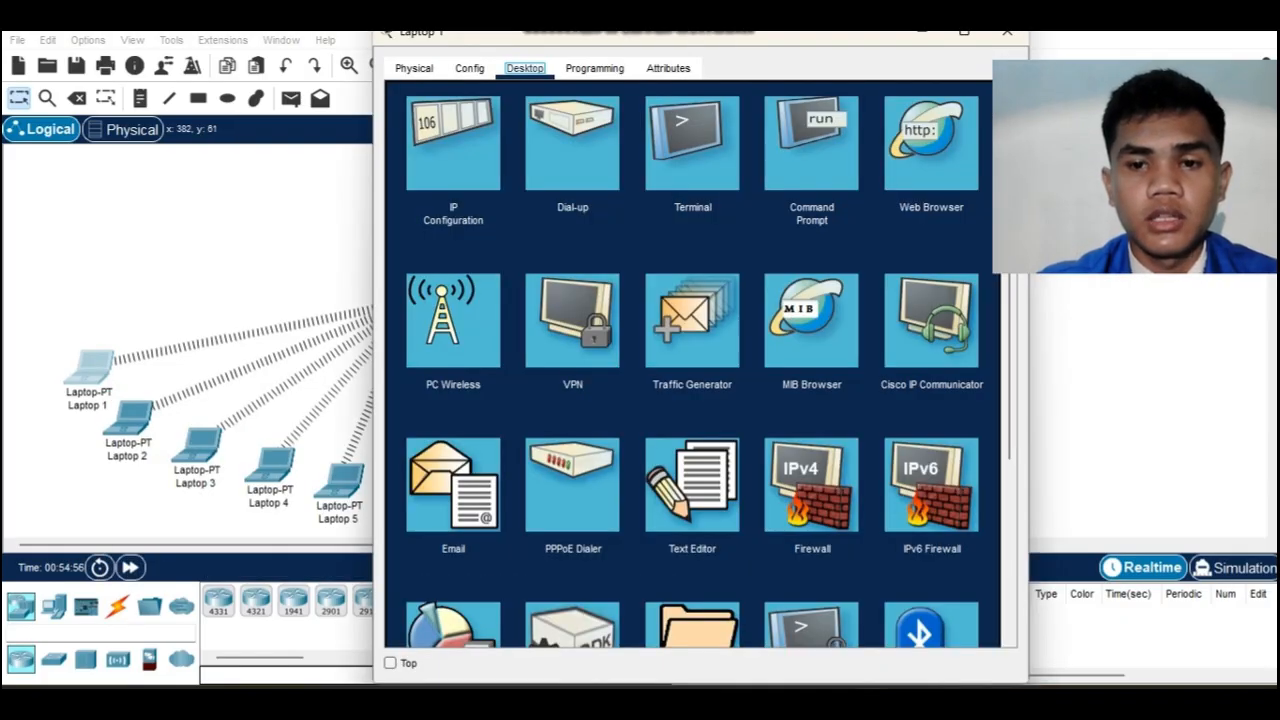
{"action": "left_click", "coordinate": [931, 145]}
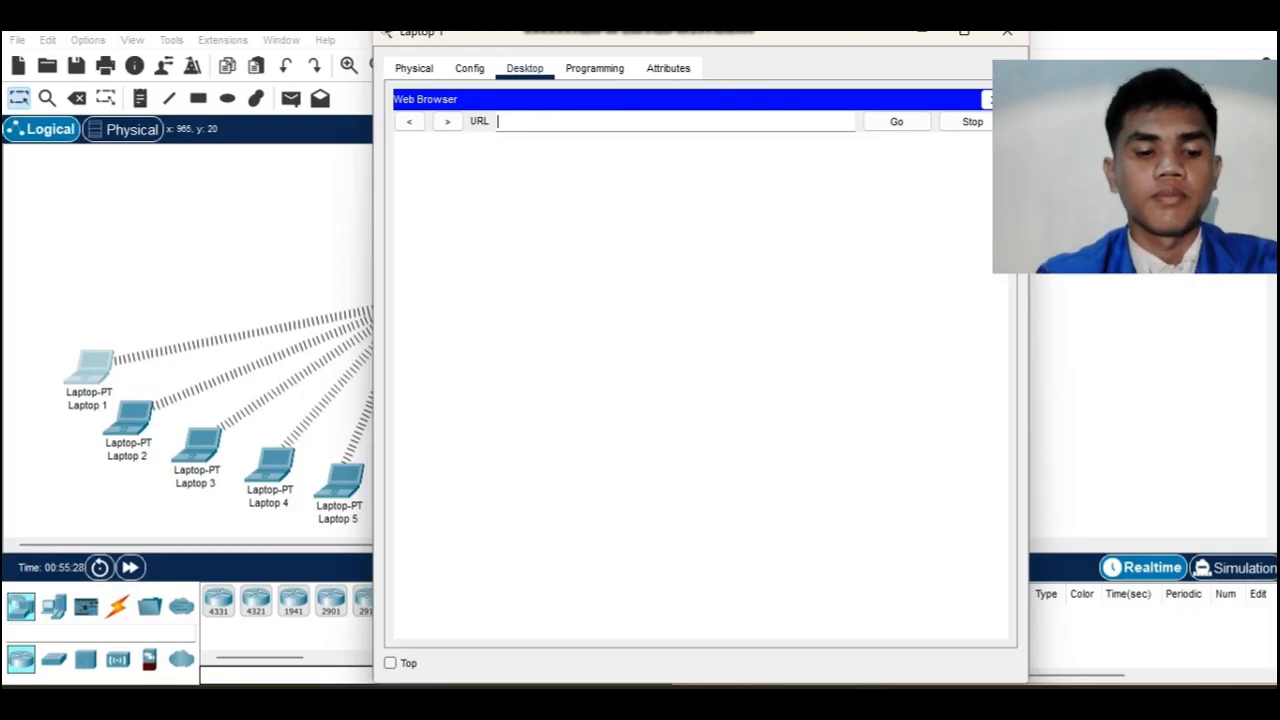
{"action": "type", "text": "192"}
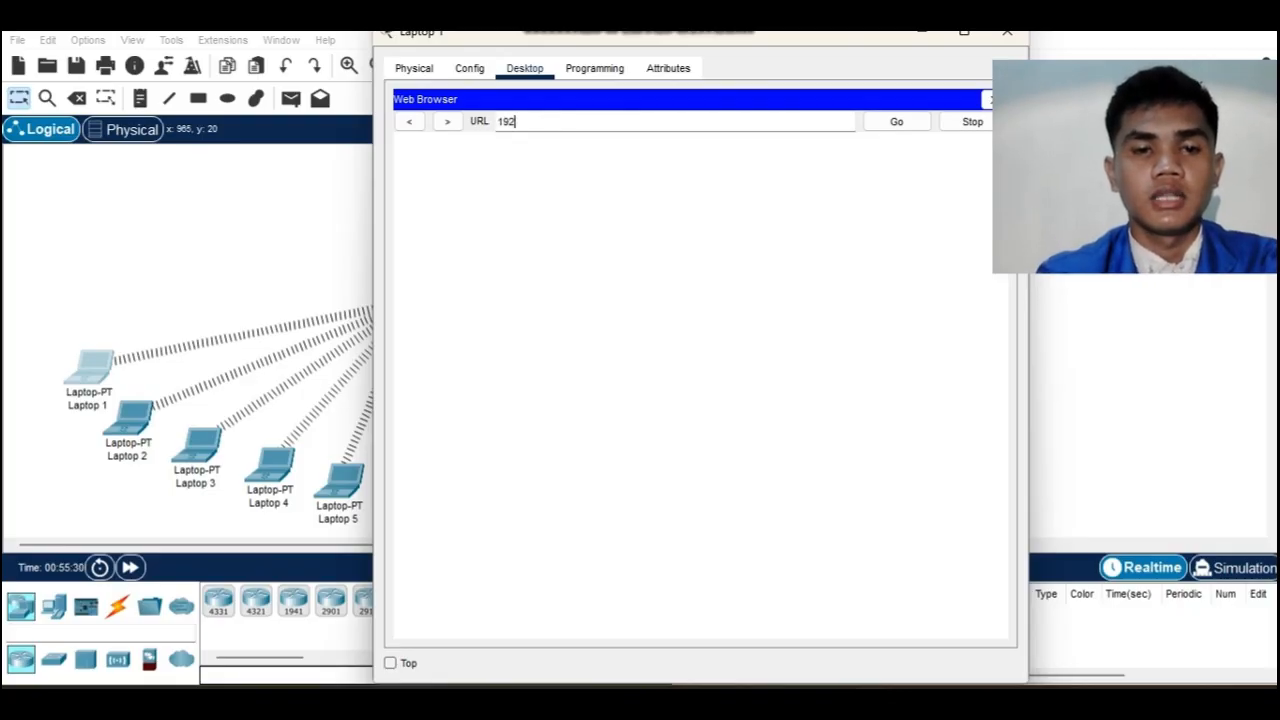
{"action": "type", "text": ".1"}
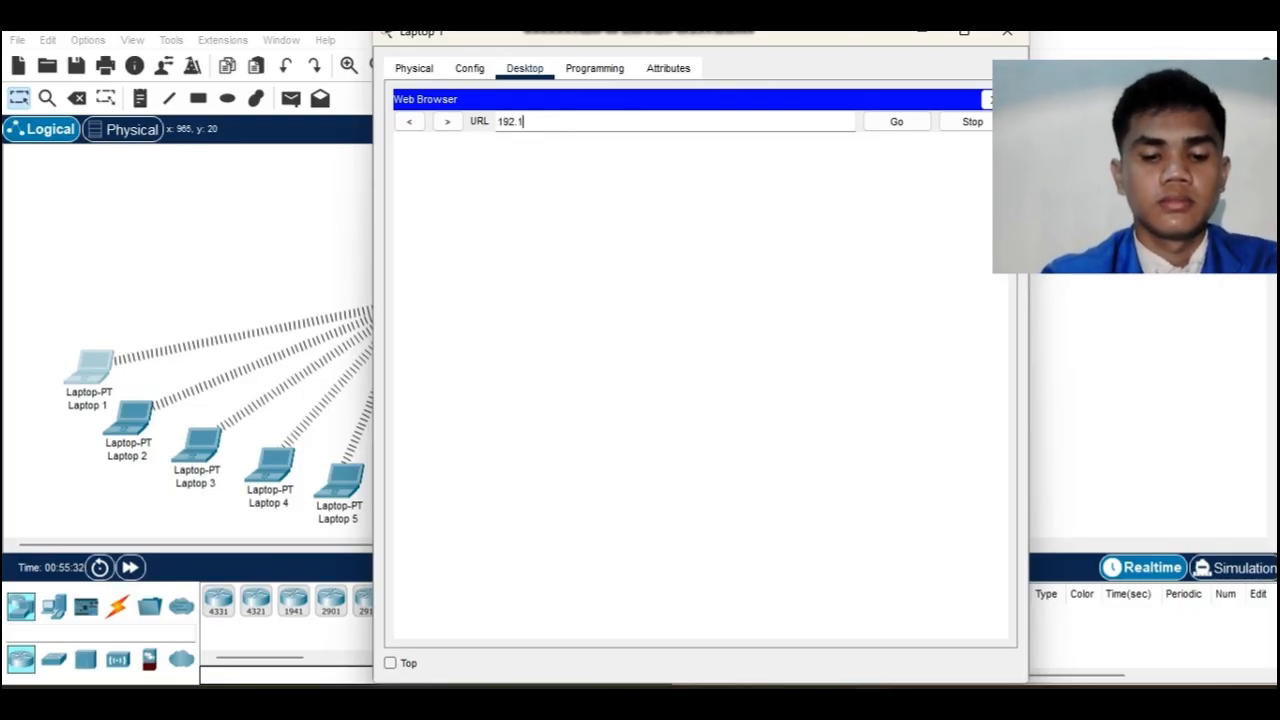
{"action": "type", "text": "68.200.2"}
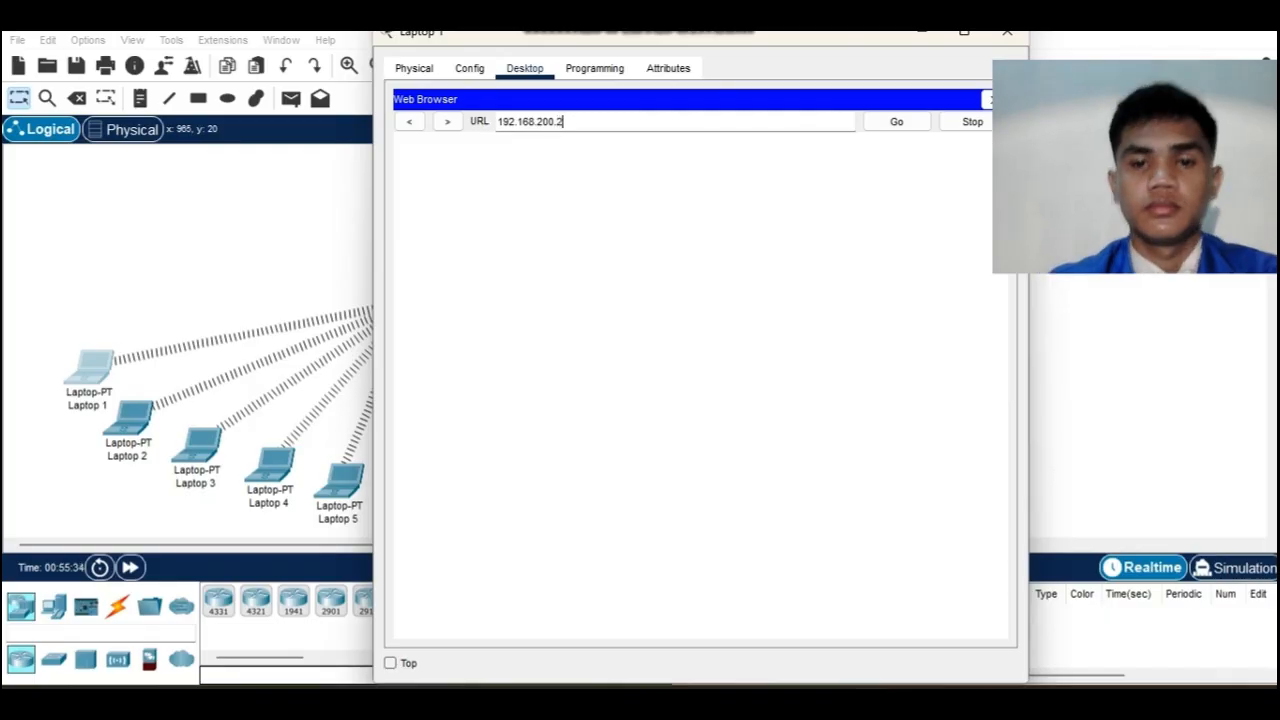
{"action": "key", "text": "Return"}
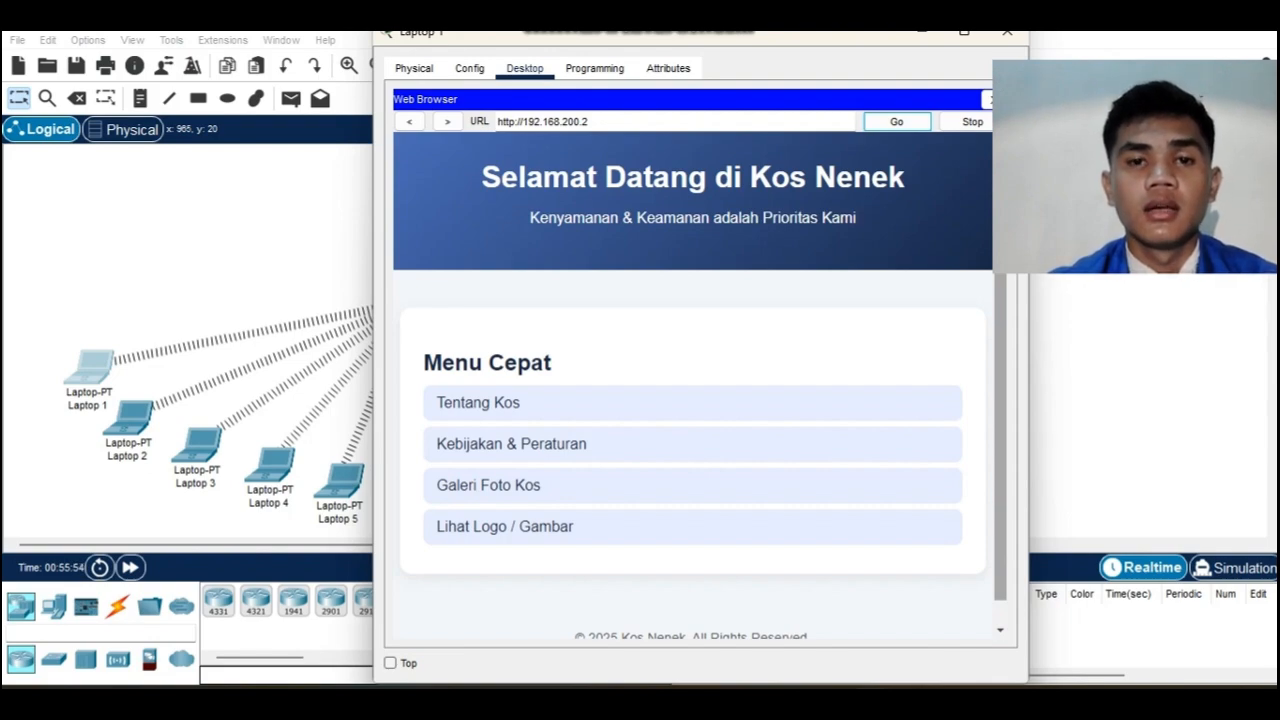
{"action": "left_click_drag", "start_coordinate": [1001, 440], "coordinate": [1001, 461]}
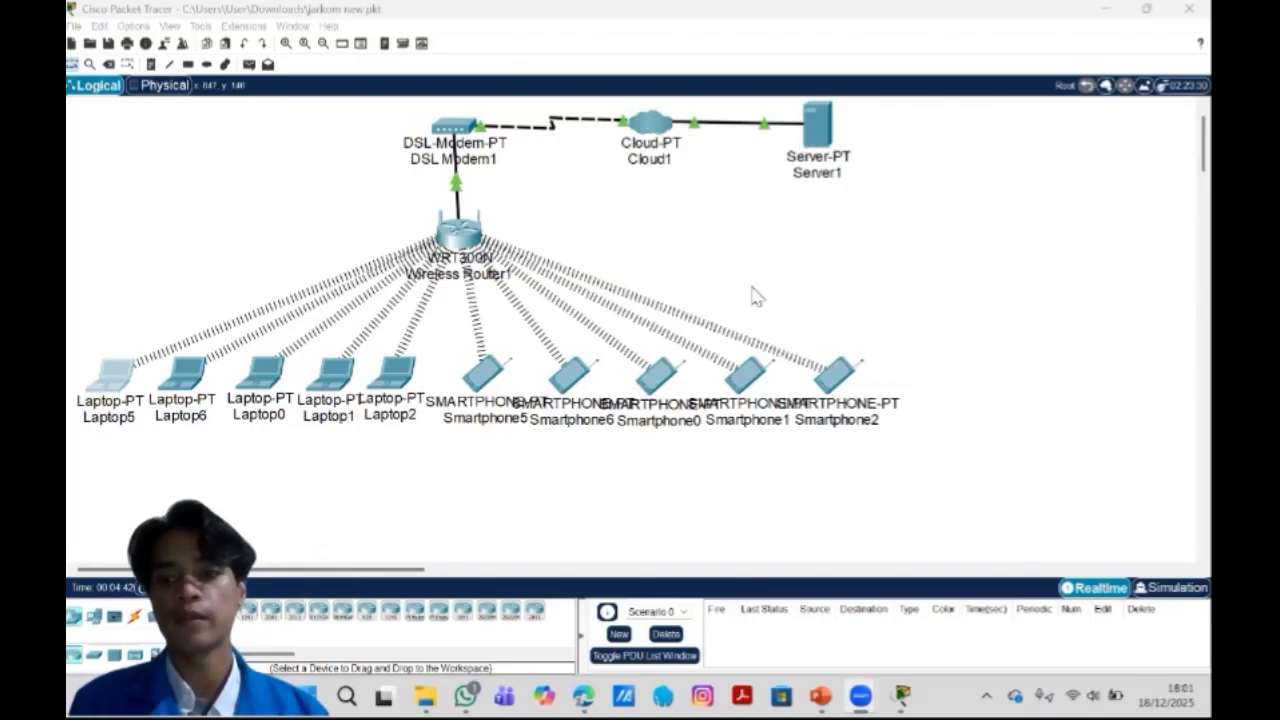
Test connectivity with simple PDUs from Laptop5 to Laptop6 and from Laptop6 to Smartphone5.
{"action": "left_click", "coordinate": [249, 65]}
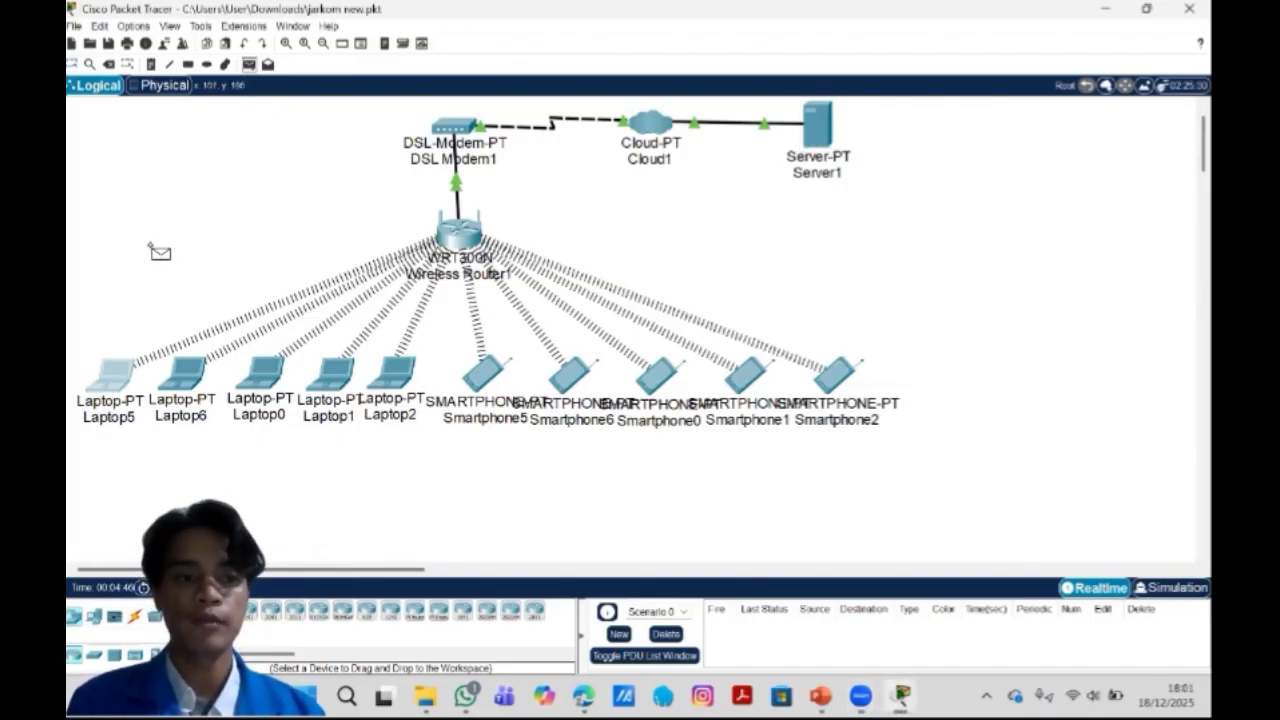
{"action": "left_click", "coordinate": [116, 376]}
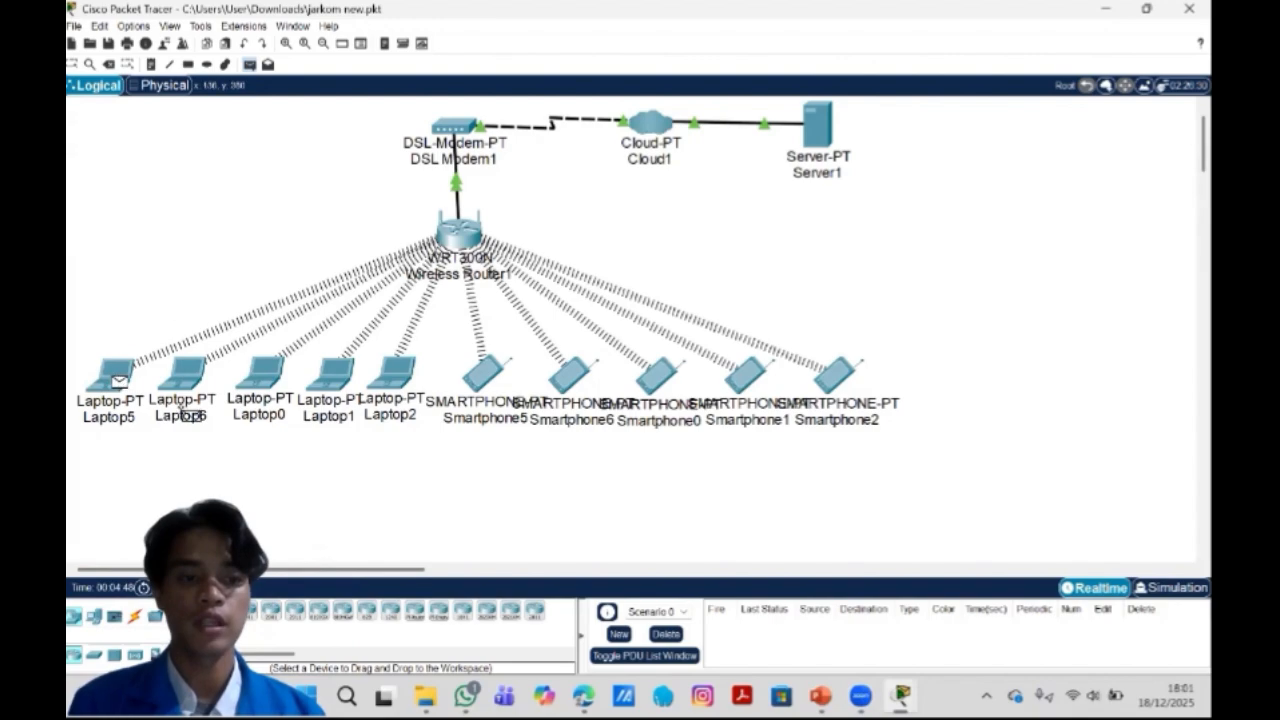
{"action": "left_click", "coordinate": [185, 385]}
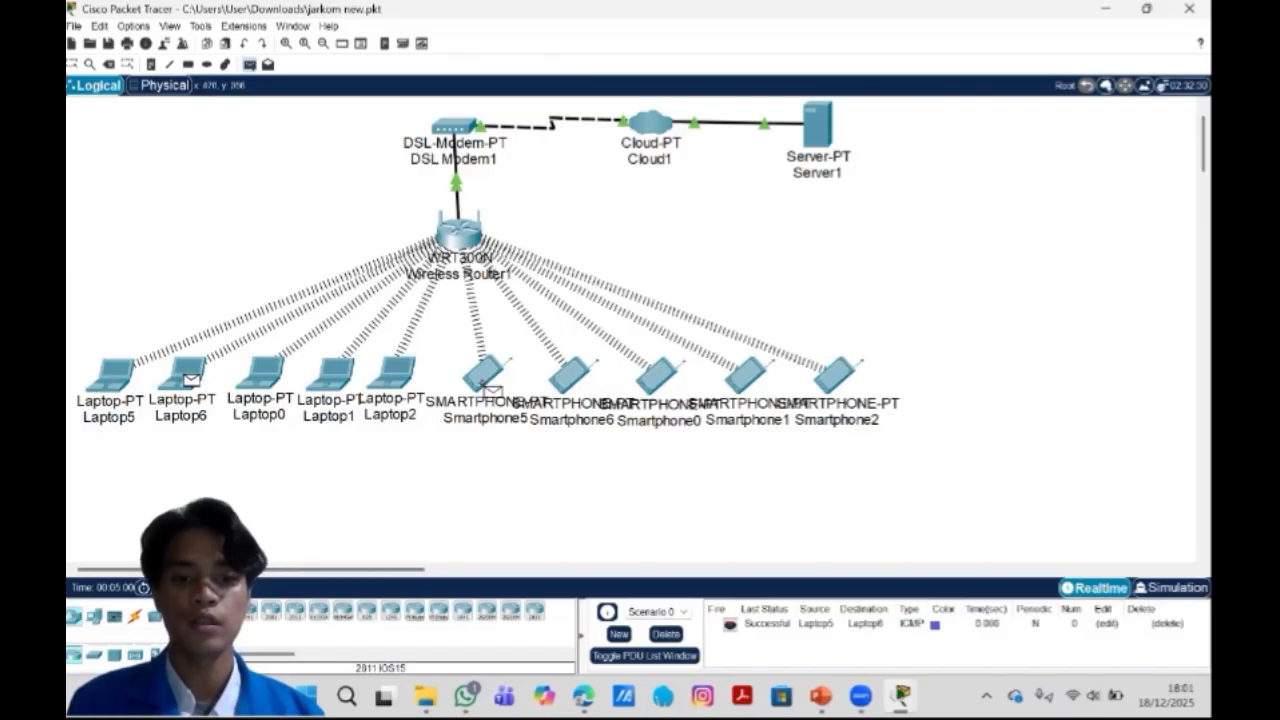
{"action": "left_click", "coordinate": [488, 385]}
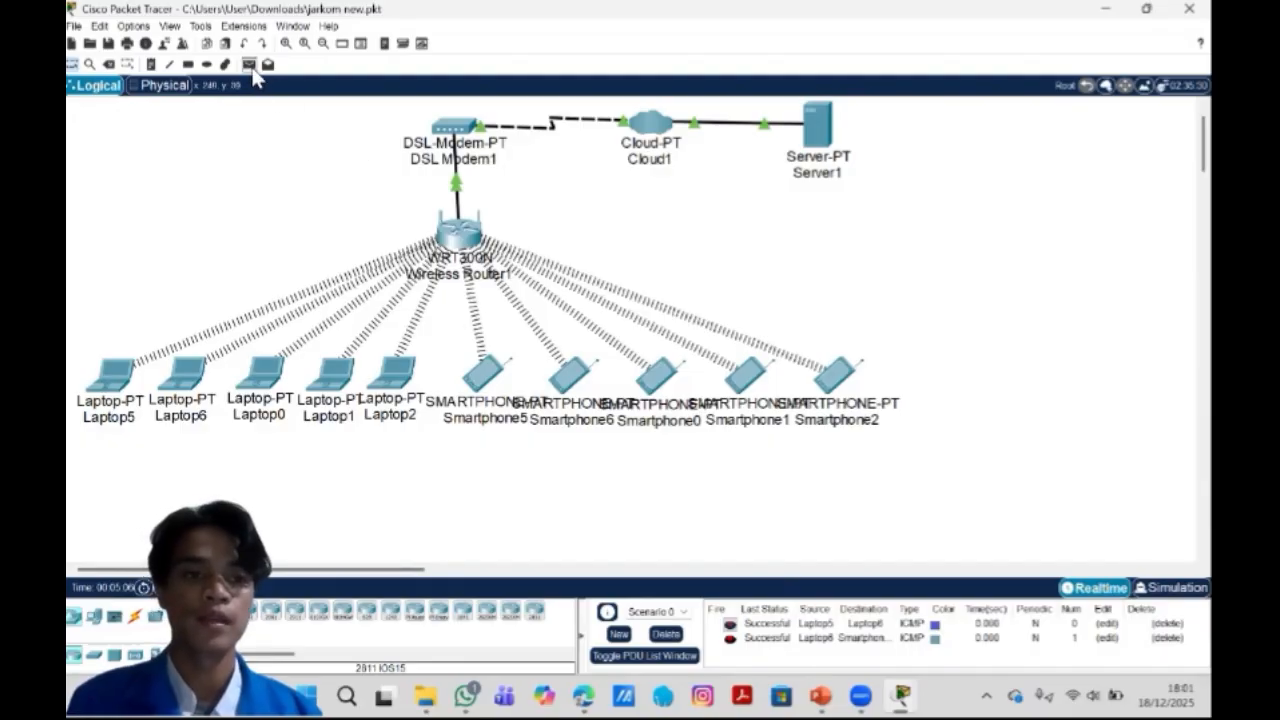
Send simple PDUs from Smartphone6 to Smartphone0 and from Laptop0 to Server1.
{"action": "left_click", "coordinate": [250, 65]}
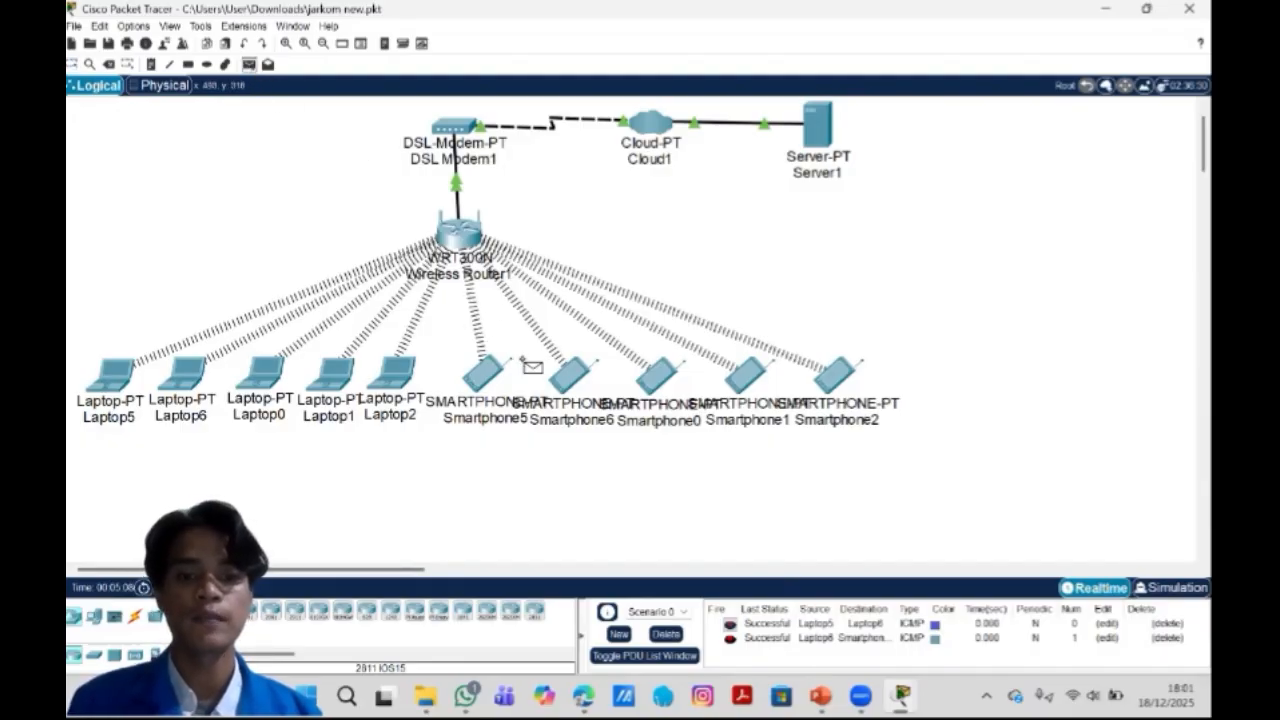
{"action": "left_click", "coordinate": [584, 382]}
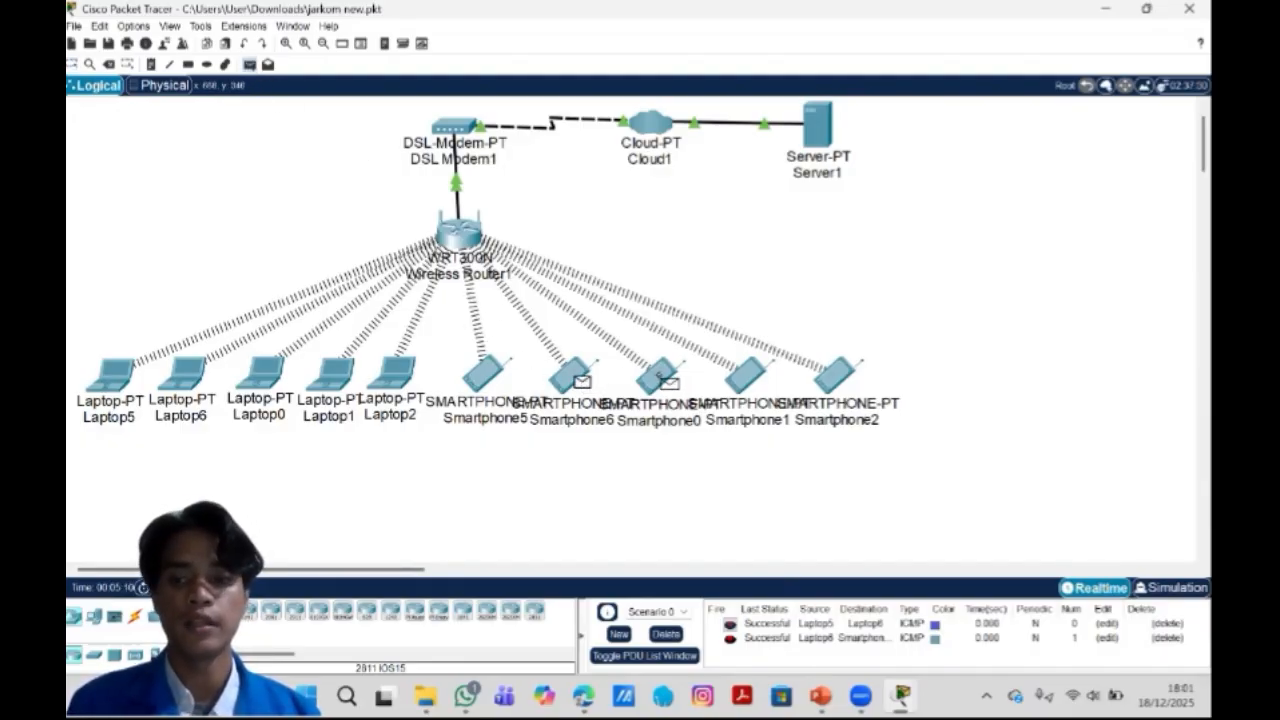
{"action": "left_click", "coordinate": [666, 381]}
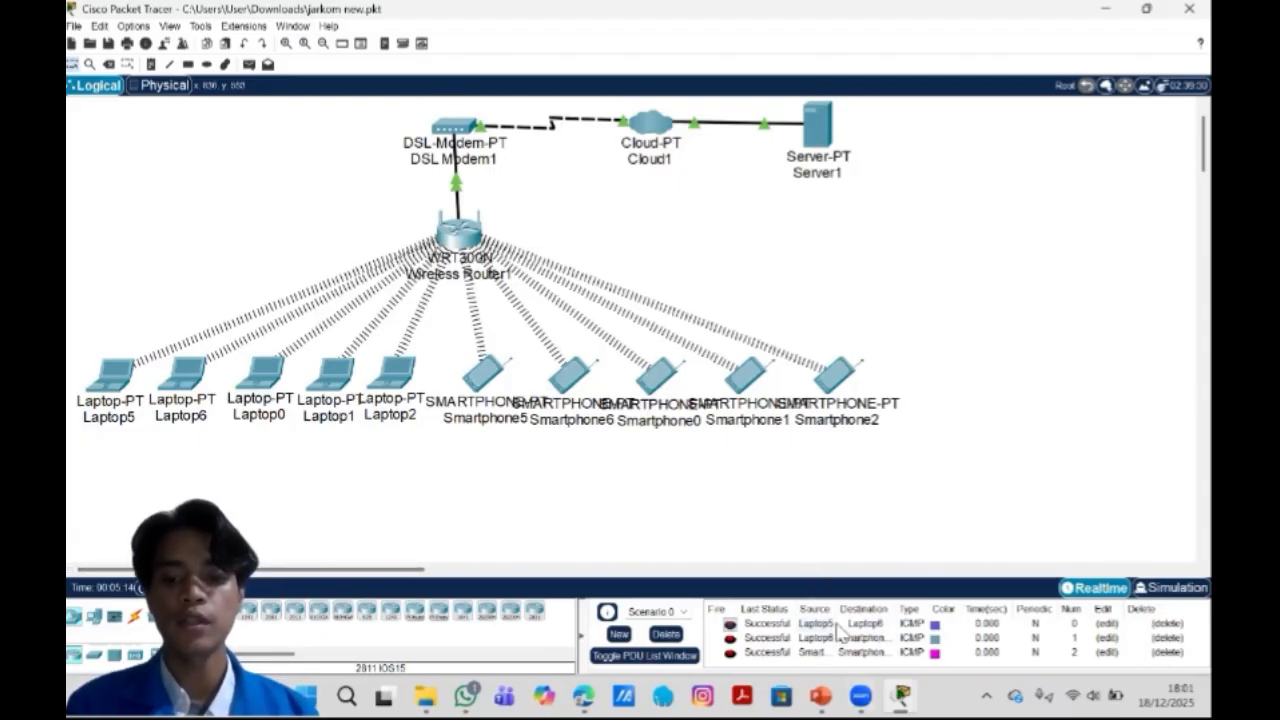
{"action": "left_click", "coordinate": [249, 65]}
{"action": "left_click", "coordinate": [266, 377]}
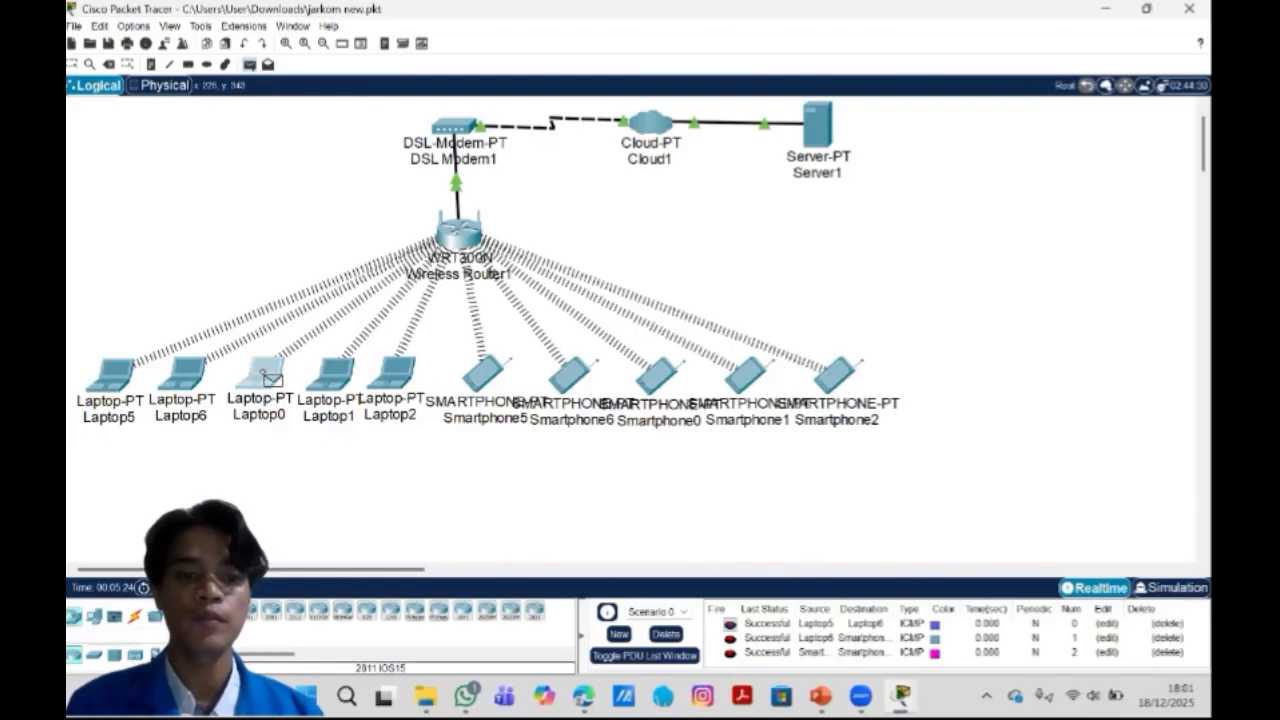
{"action": "left_click", "coordinate": [829, 128]}
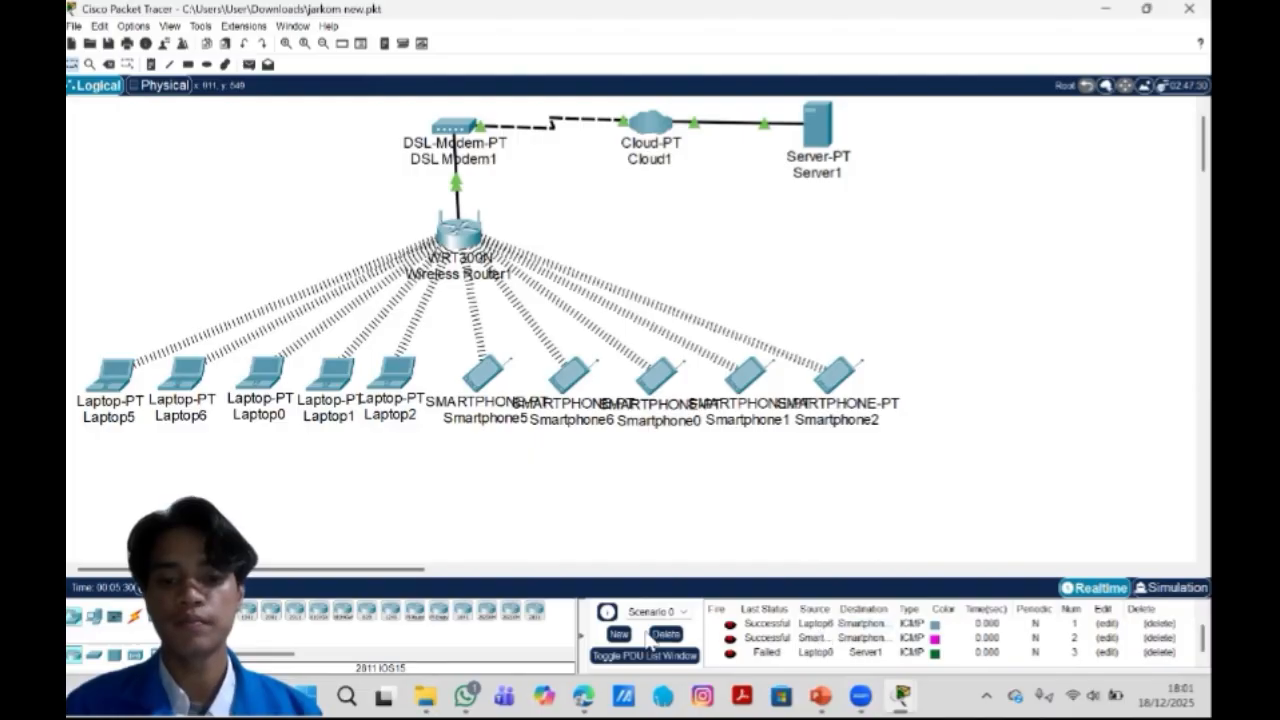
Delete the PDU tests of Scenario 0 and send a simple PDU from Laptop6 to Server1.
{"action": "left_click", "coordinate": [684, 637]}
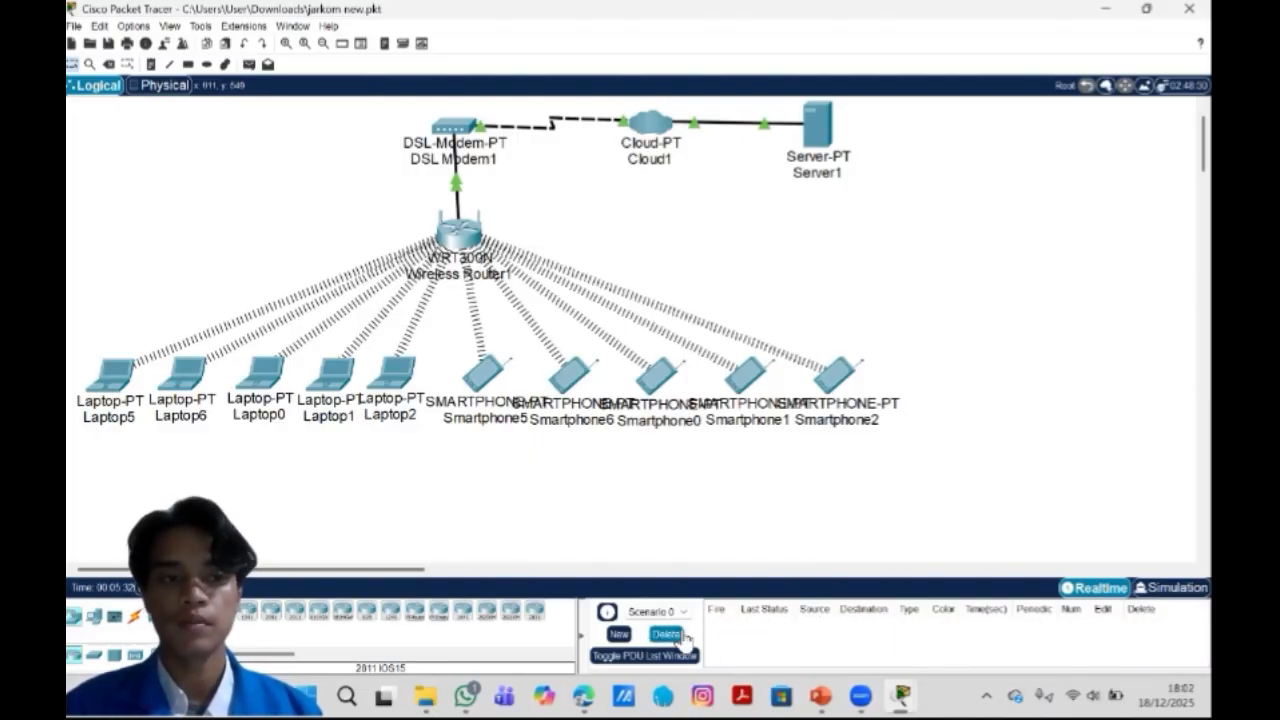
{"action": "left_click", "coordinate": [249, 64]}
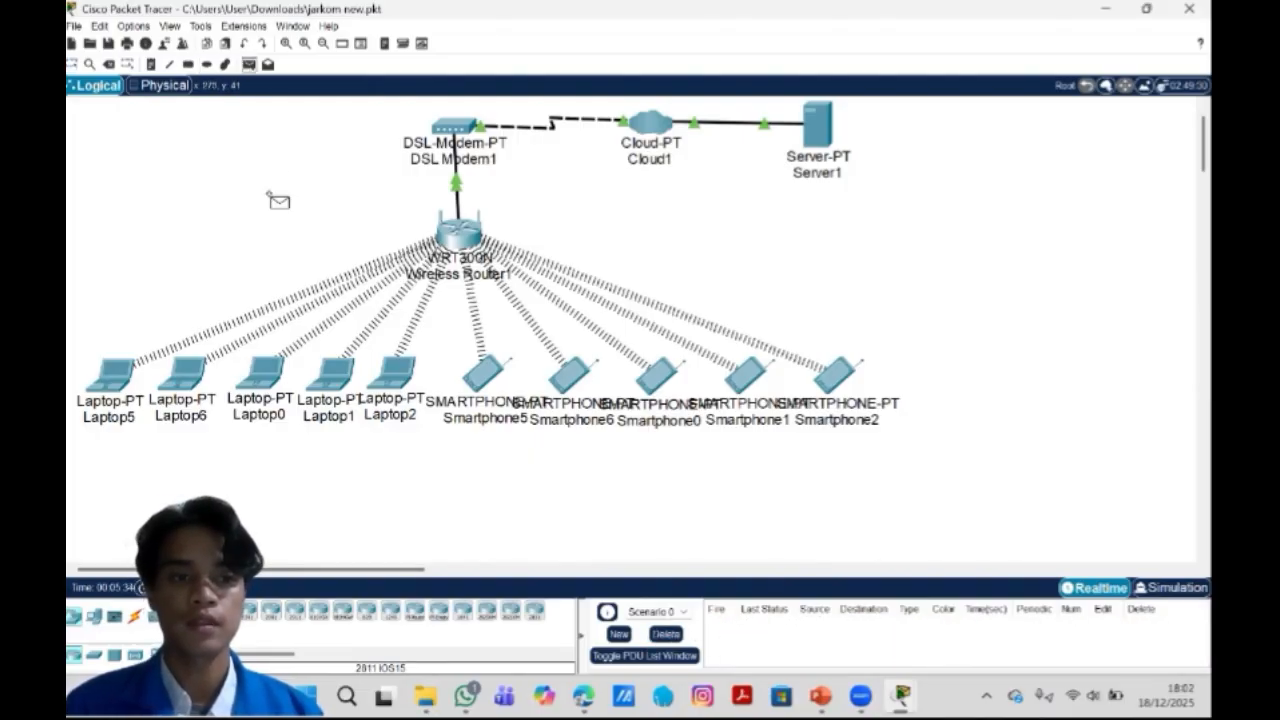
{"action": "left_click", "coordinate": [186, 383]}
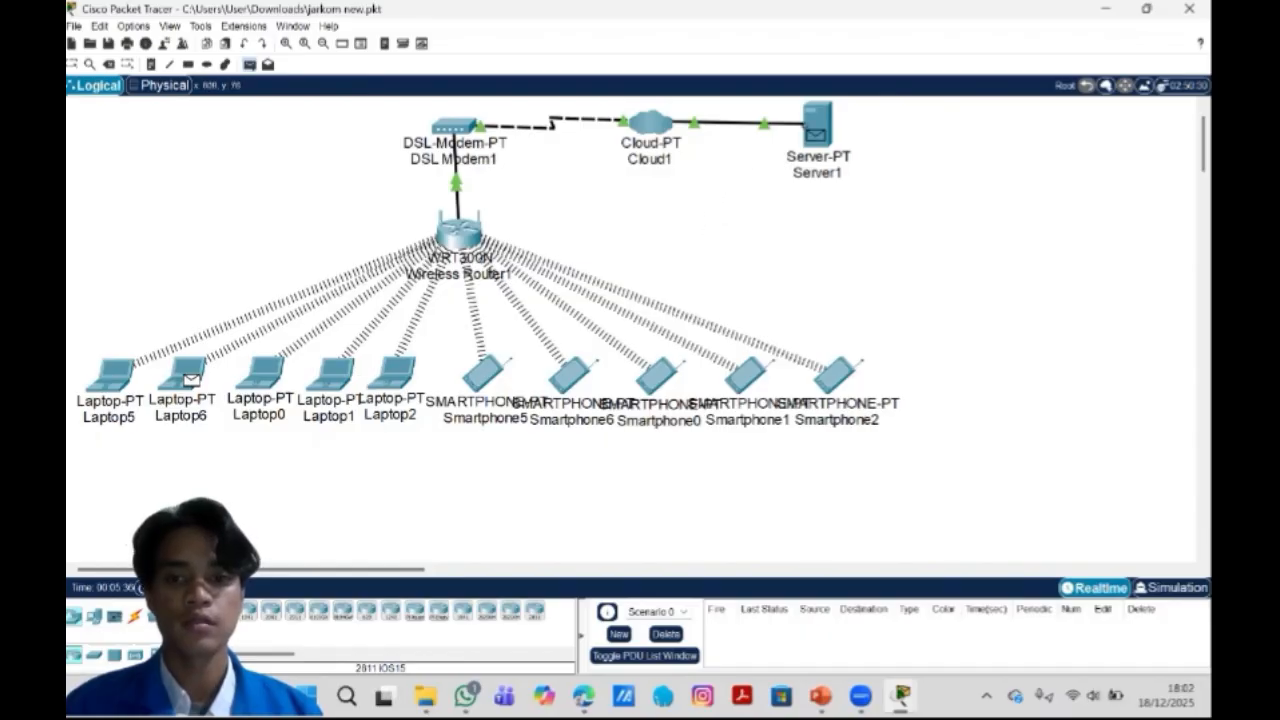
{"action": "left_click", "coordinate": [819, 130]}
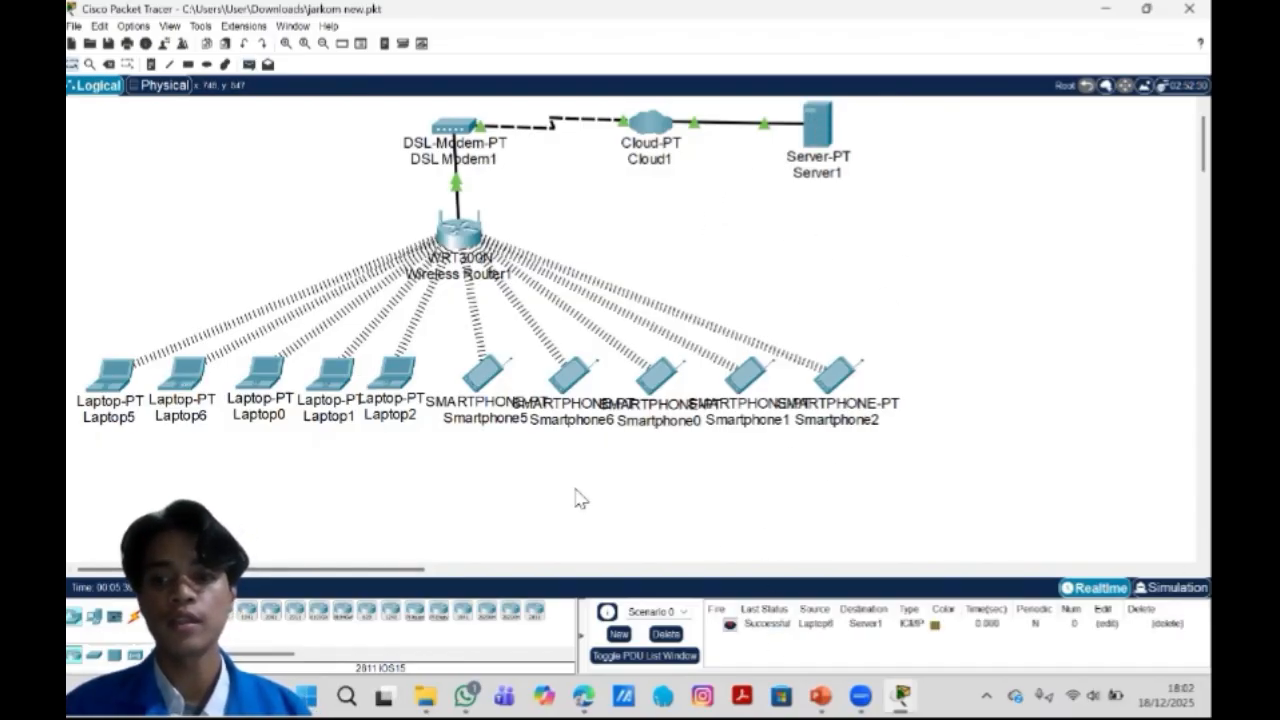
Test the server connection with simple PDUs from Smartphone5 and from Wireless Router1 to Server1.
{"action": "left_click", "coordinate": [249, 66]}
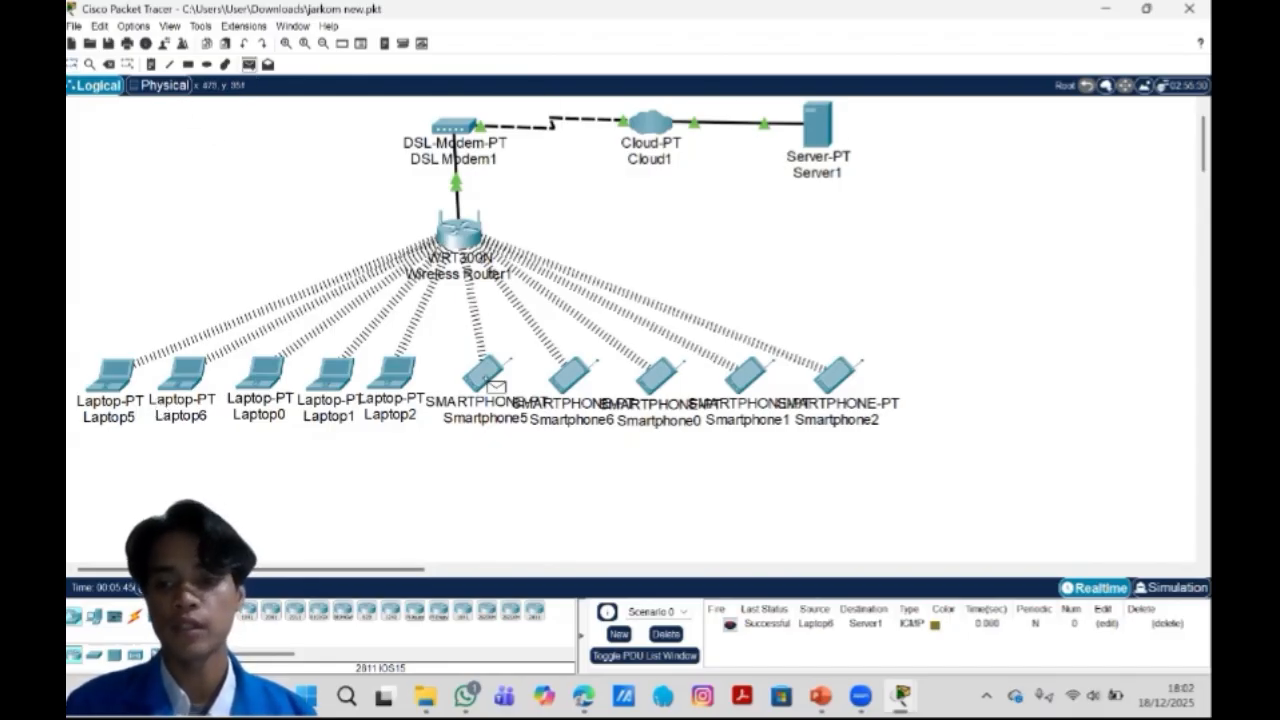
{"action": "left_click", "coordinate": [486, 376]}
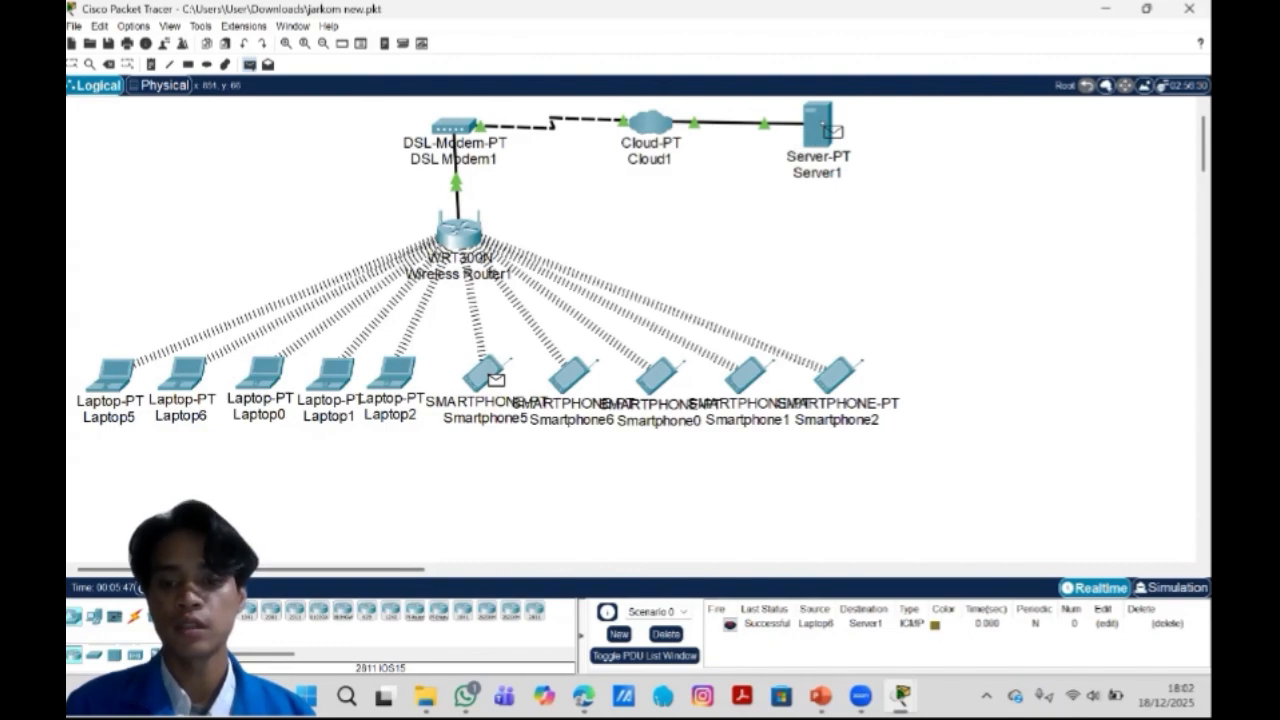
{"action": "left_click", "coordinate": [826, 124]}
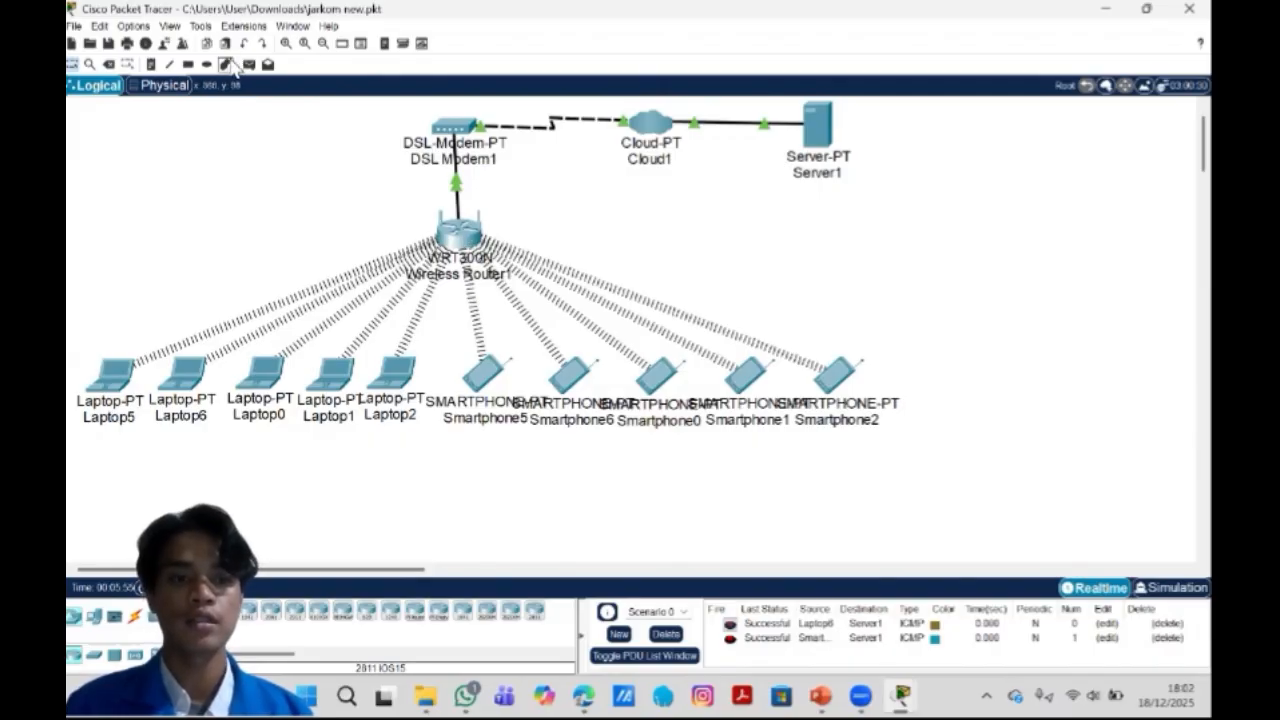
{"action": "left_click", "coordinate": [249, 66]}
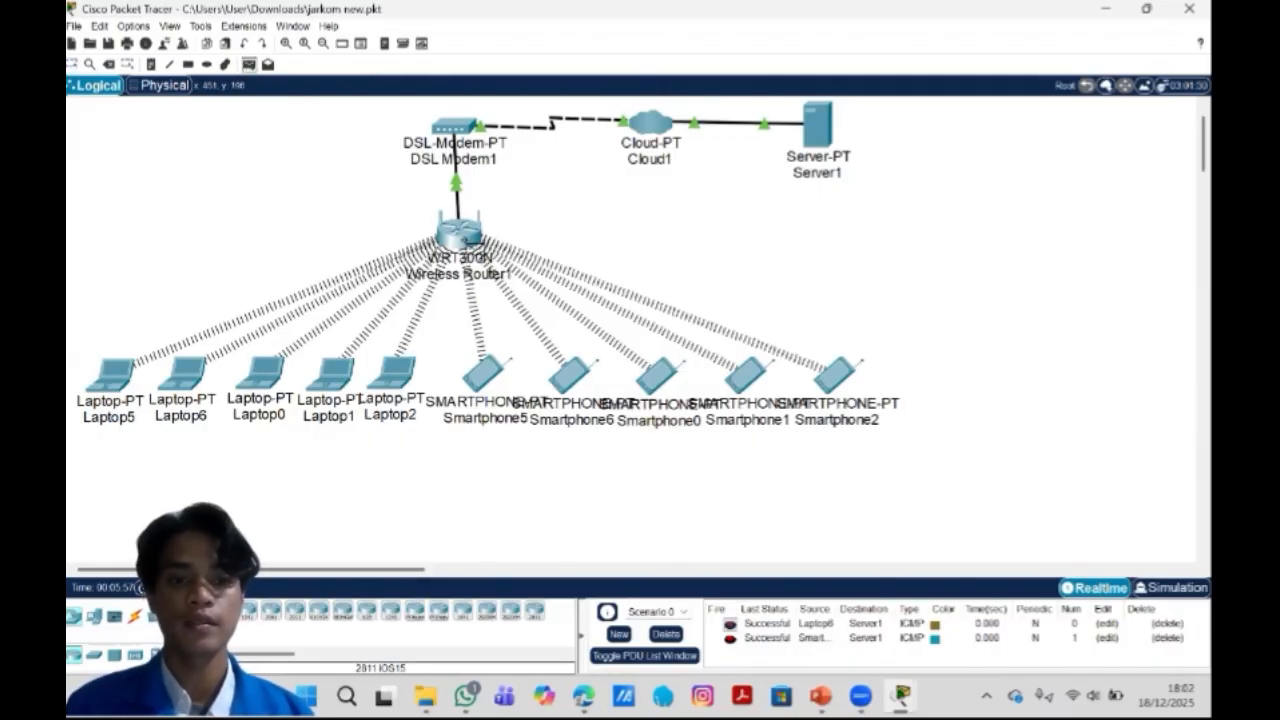
{"action": "left_click", "coordinate": [466, 238]}
{"action": "left_click", "coordinate": [820, 136]}
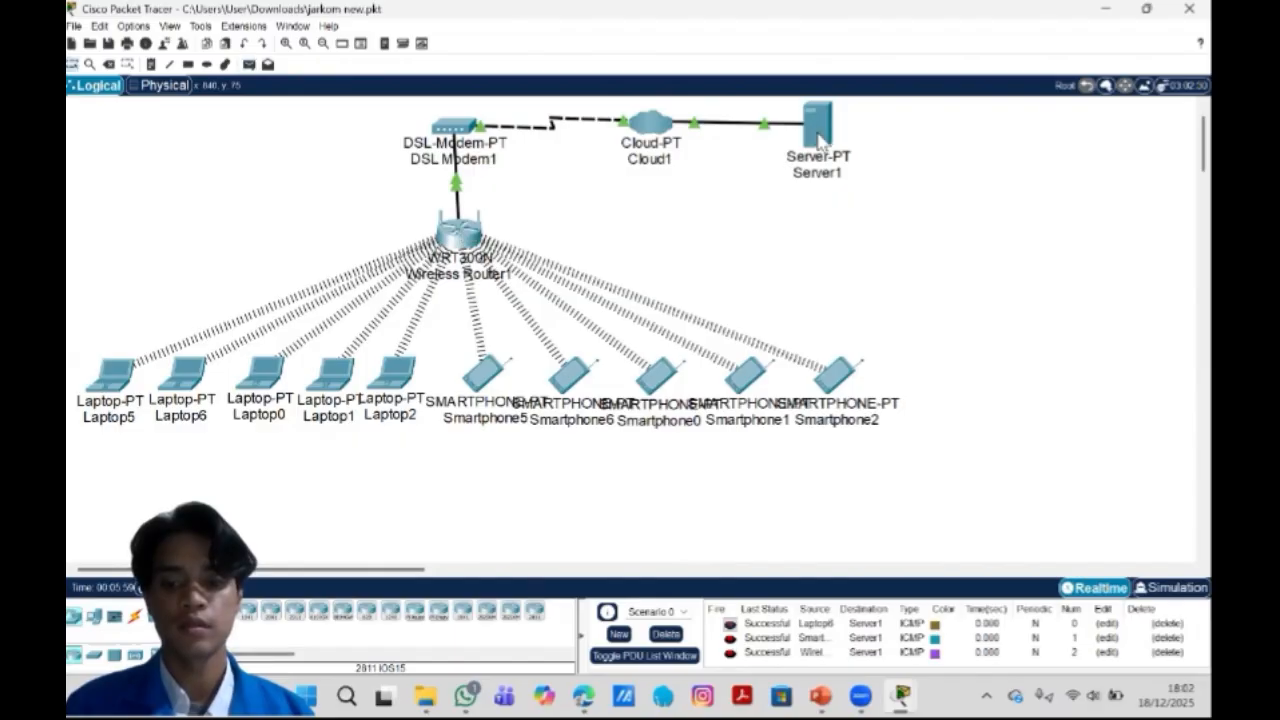